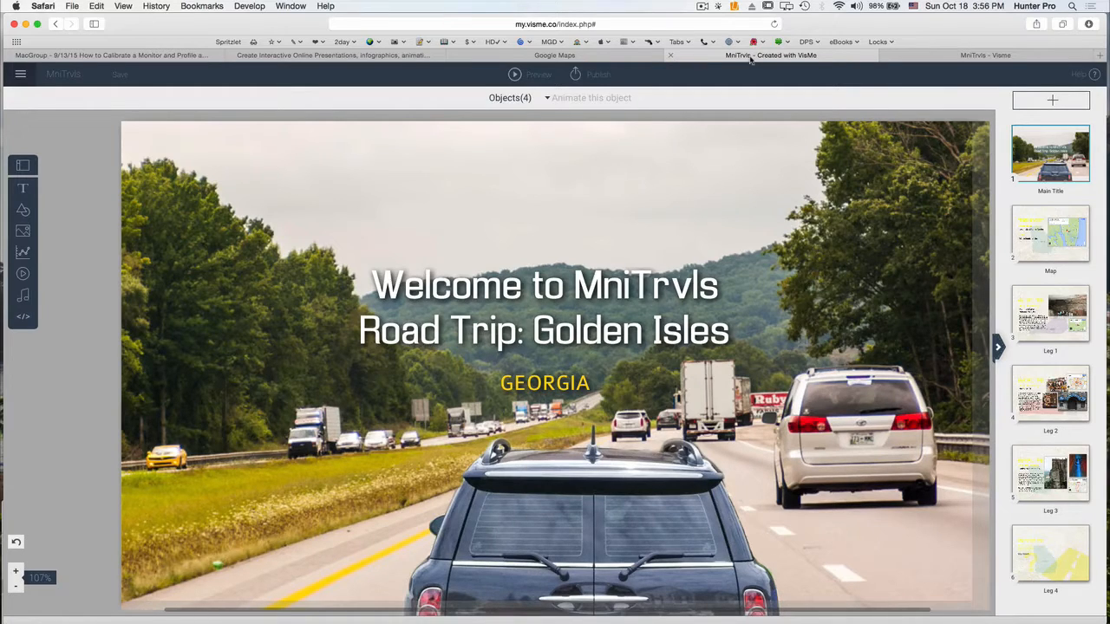
- Play the published MniTrvls presentation and advance through its slides to the last one, Leg 4
click(986, 56)
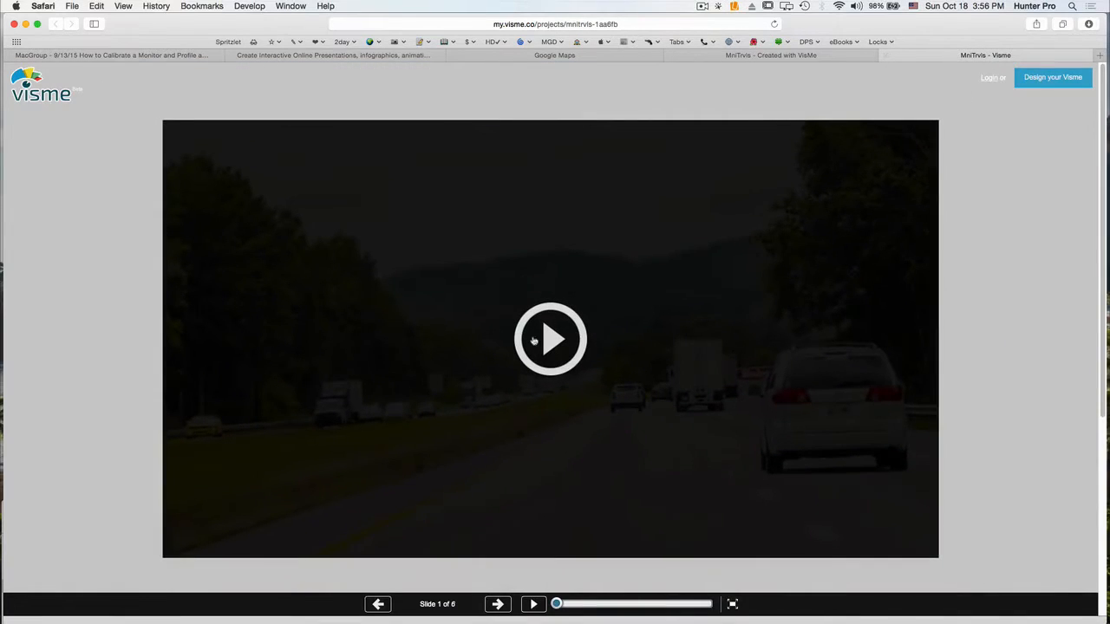
click(547, 345)
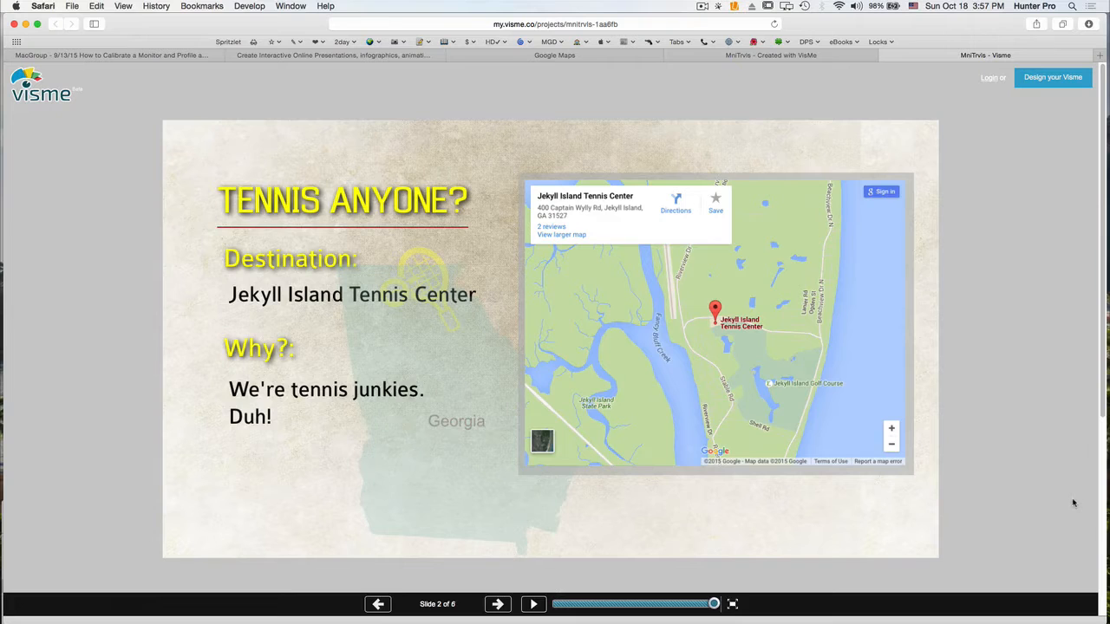
key(Right)
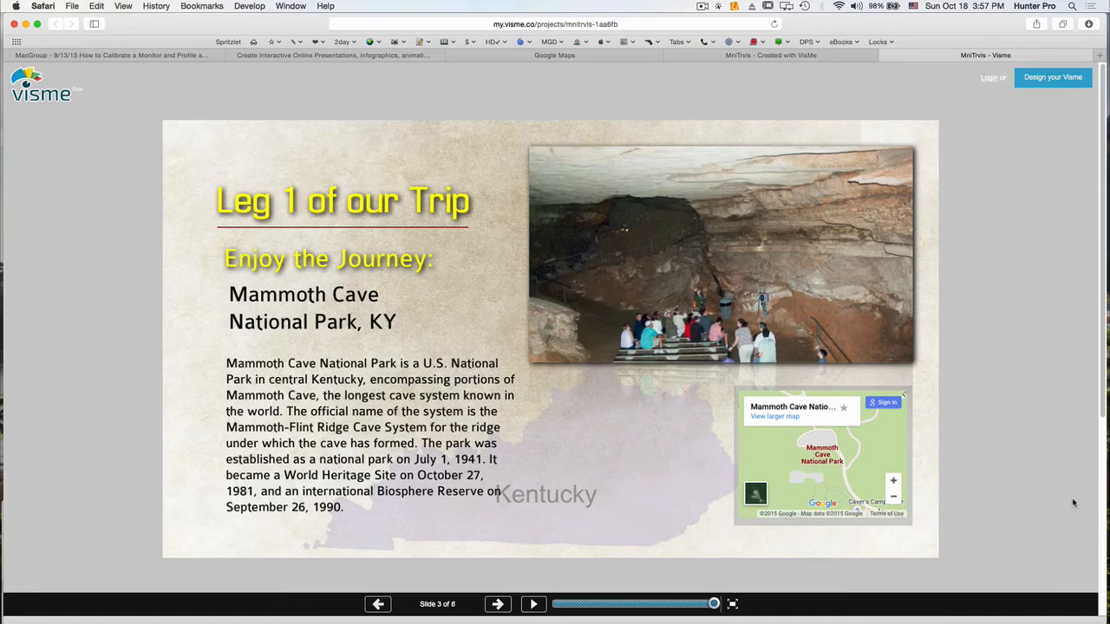
key(Right)
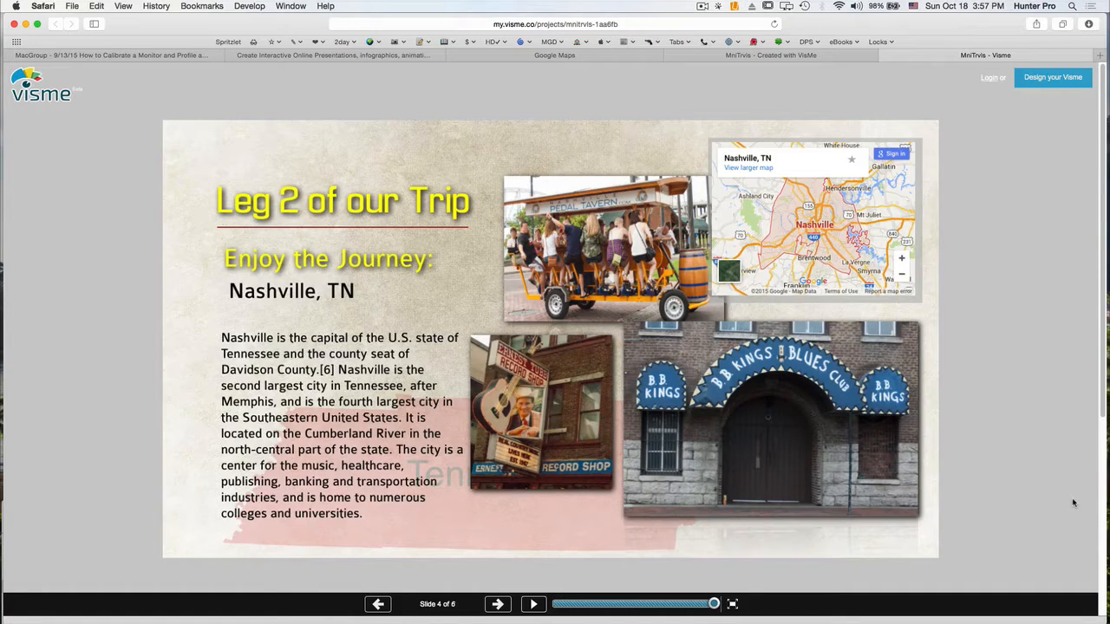
key(Right)
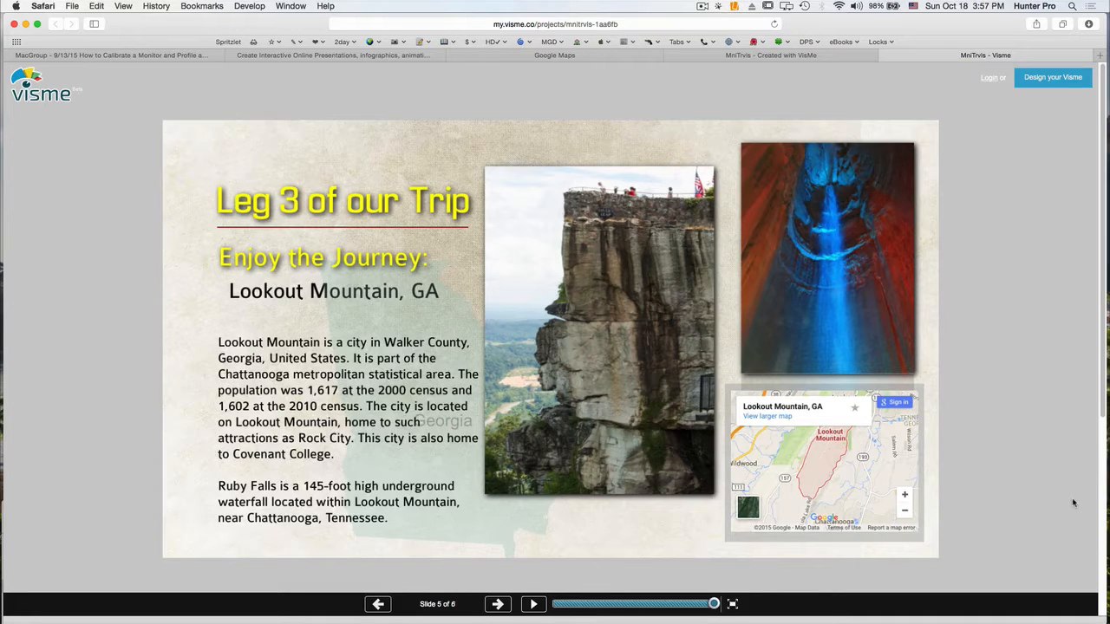
key(Right)
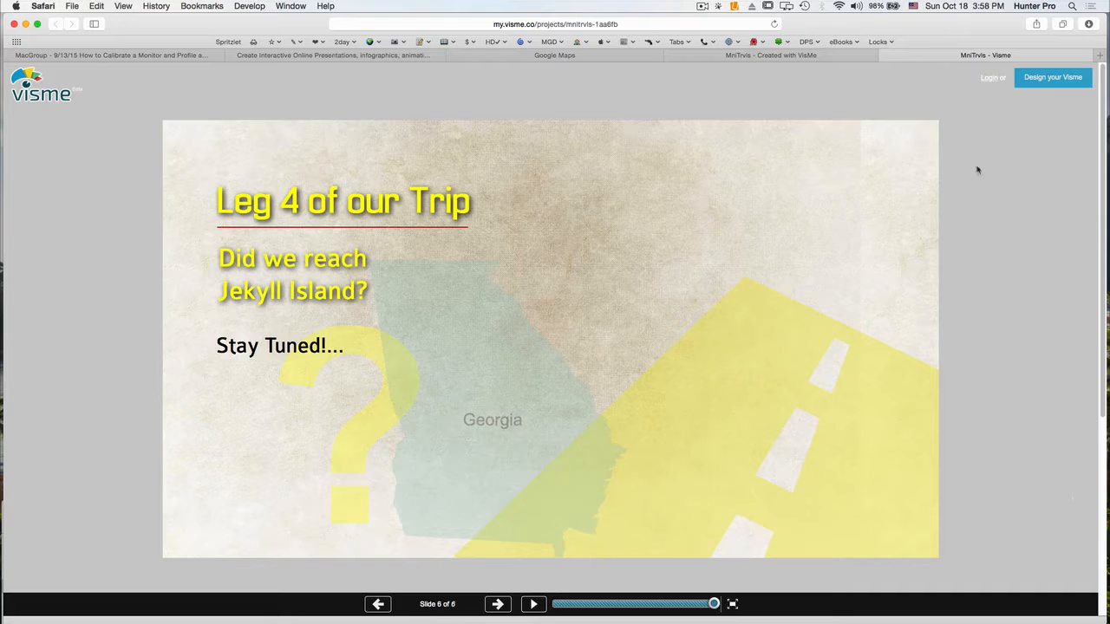
- Try to duplicate the Leg 4 slide in the already open MniTrvls editor and select the copy's title
click(810, 56)
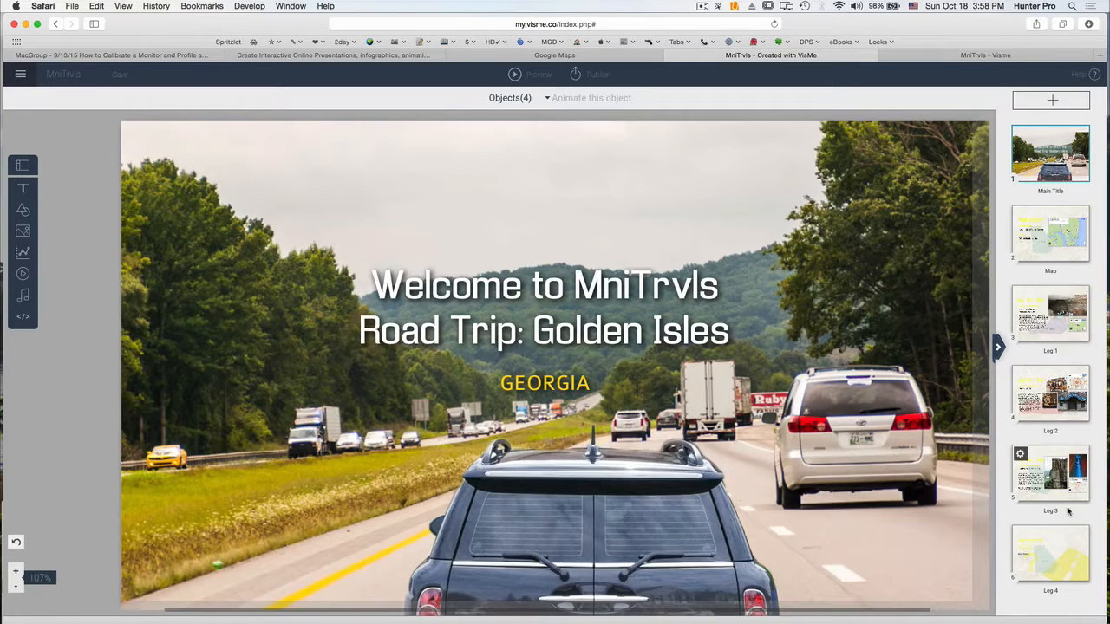
click(1069, 550)
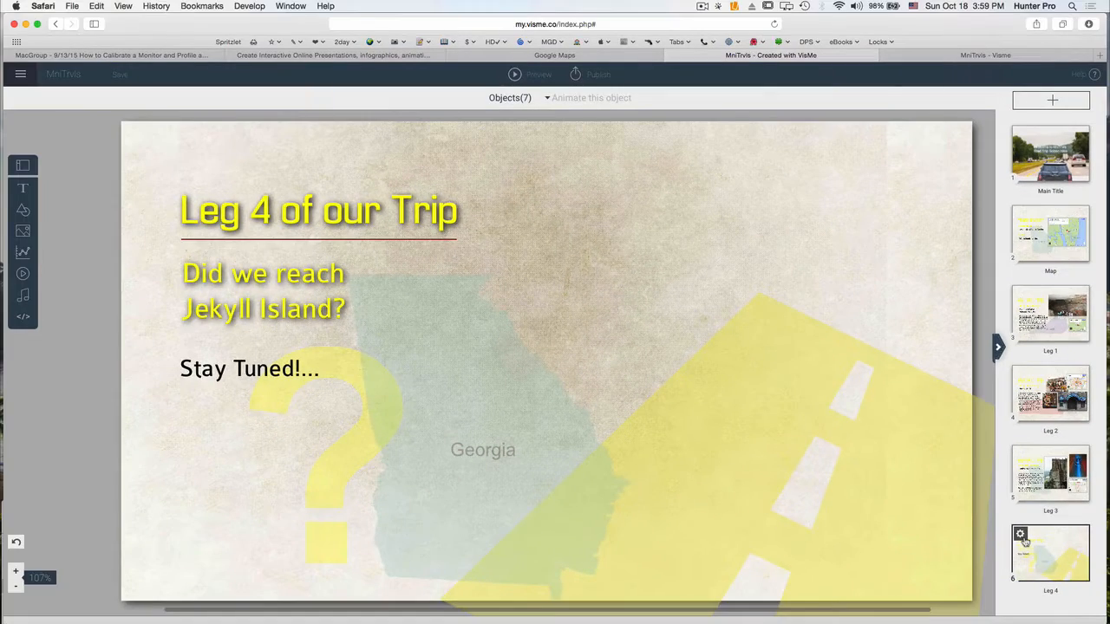
click(1022, 535)
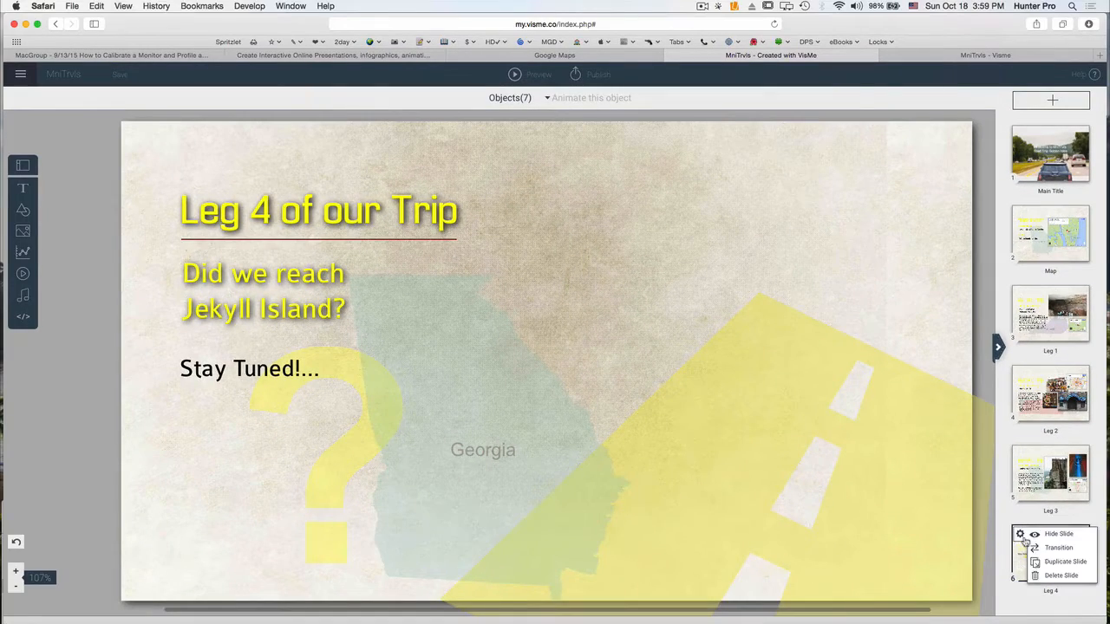
click(1063, 563)
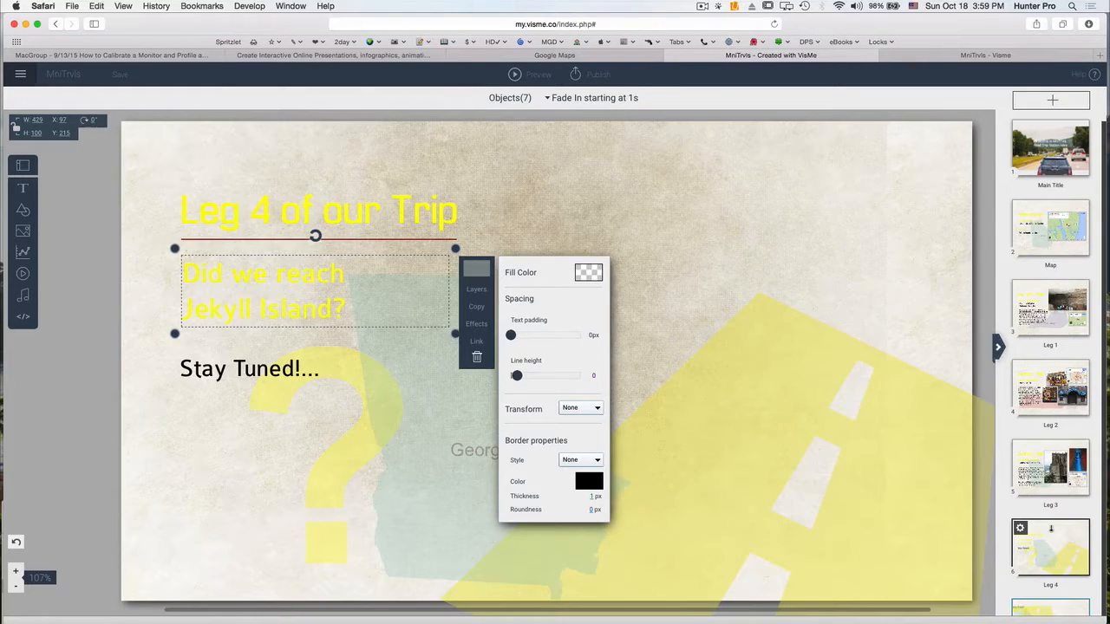
click(1056, 606)
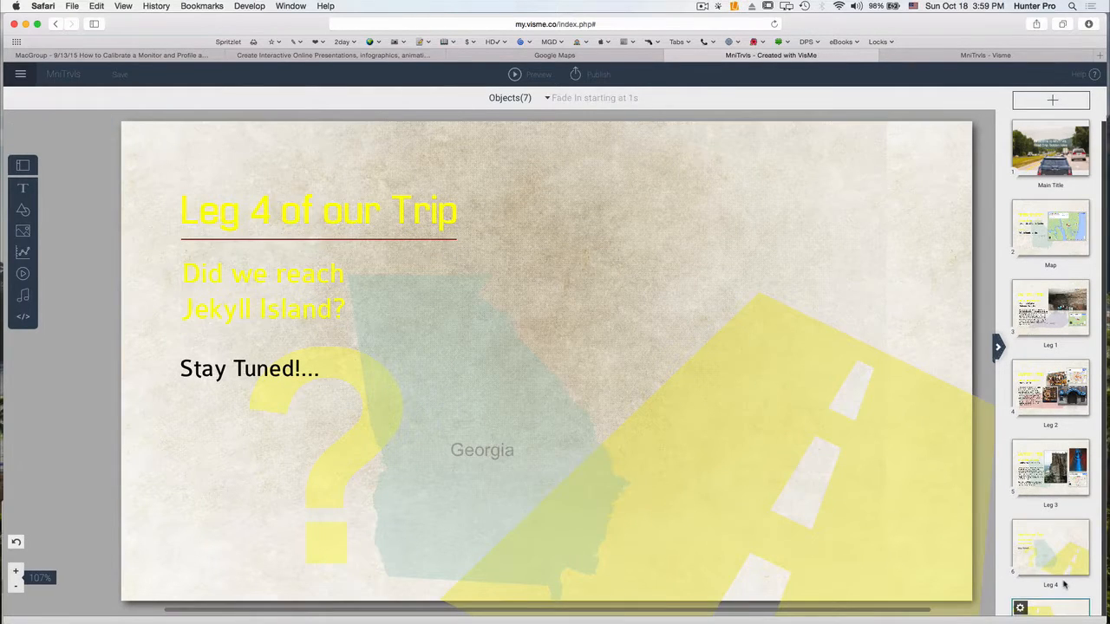
click(385, 215)
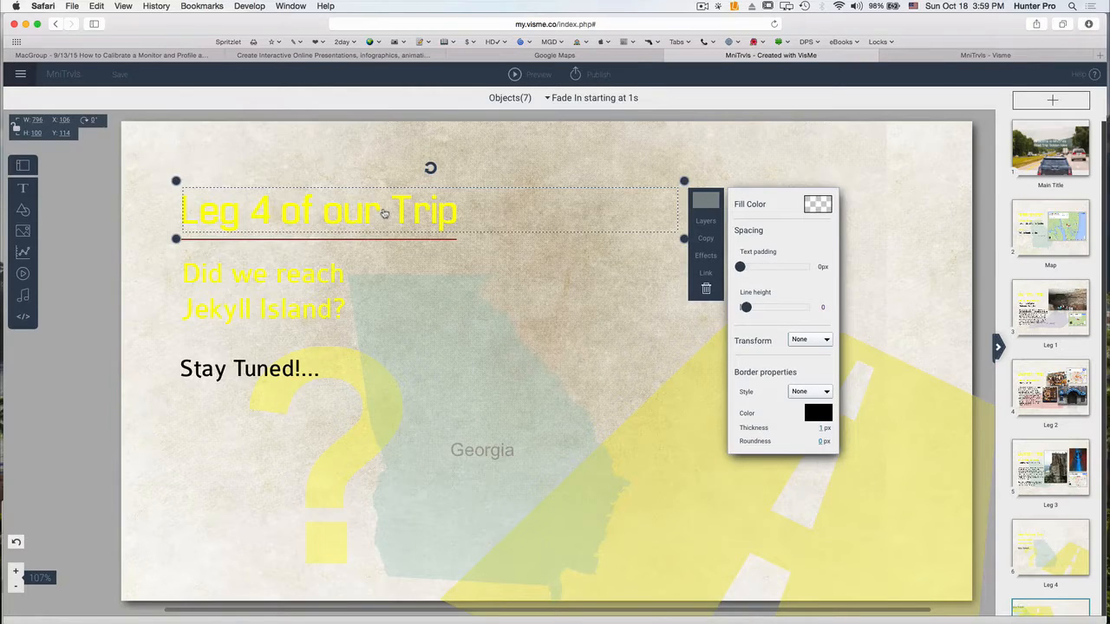
click(21, 189)
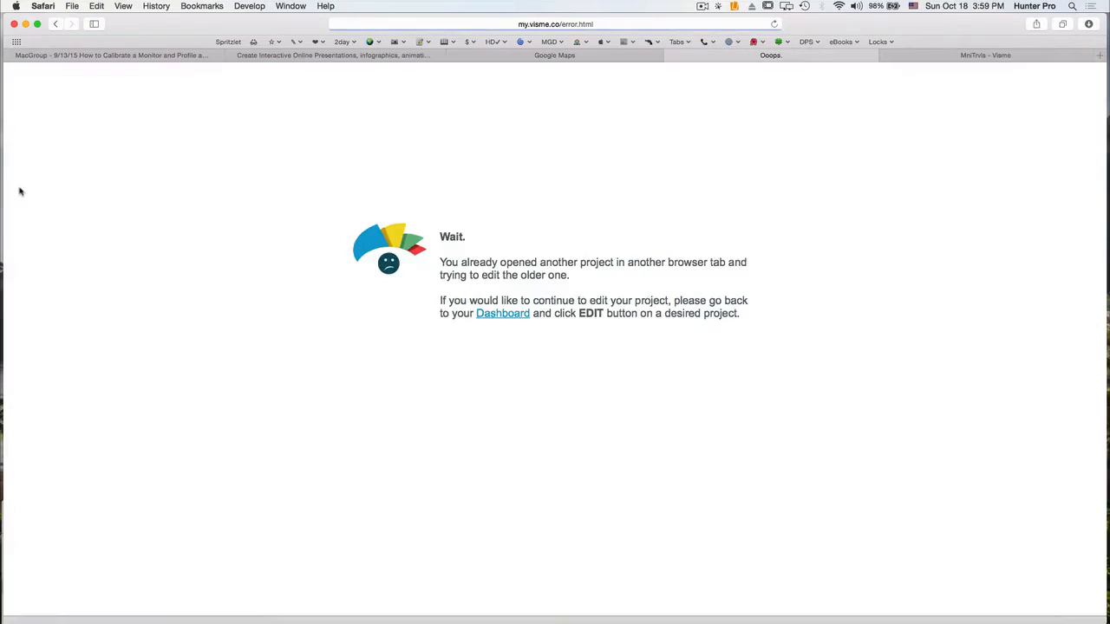
- Reopen the MniTrvls project from the dashboard and duplicate its Leg 4 slide
click(505, 314)
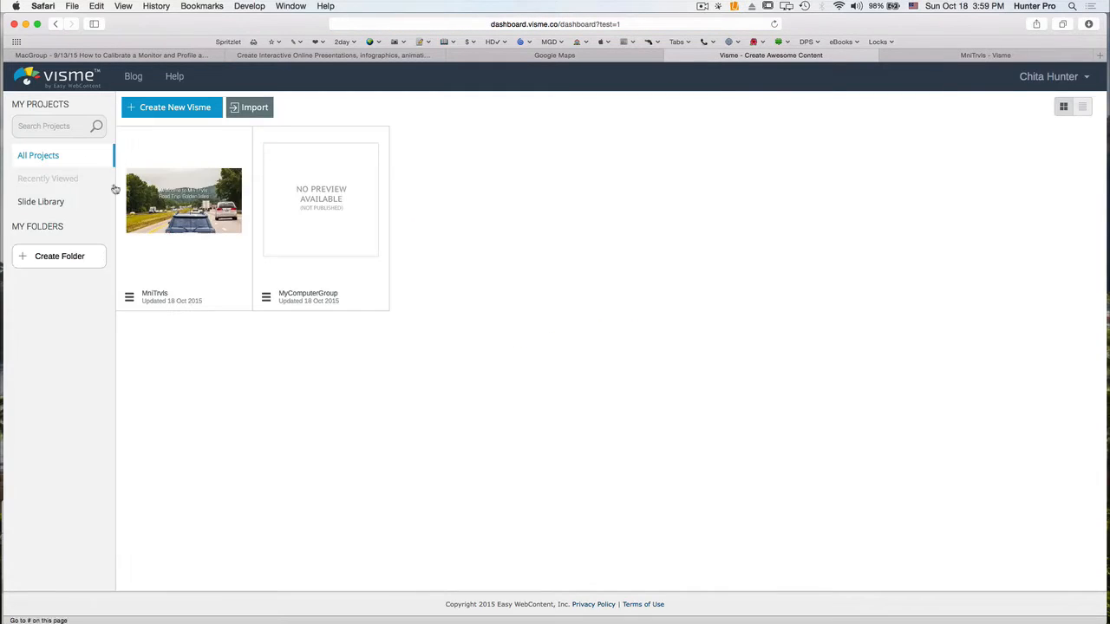
click(191, 202)
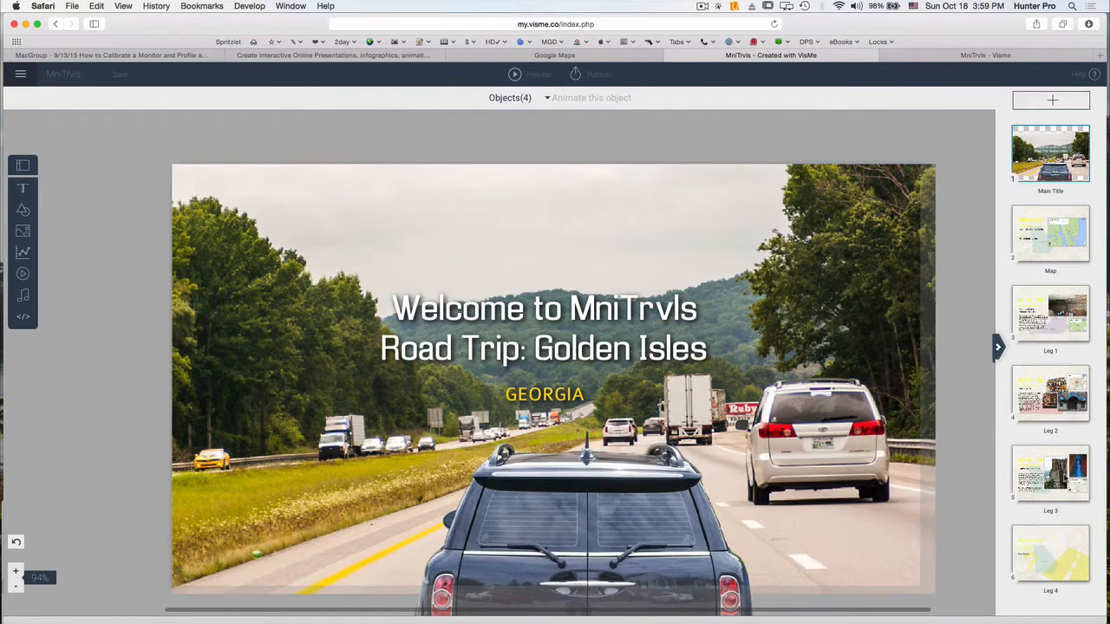
click(1034, 539)
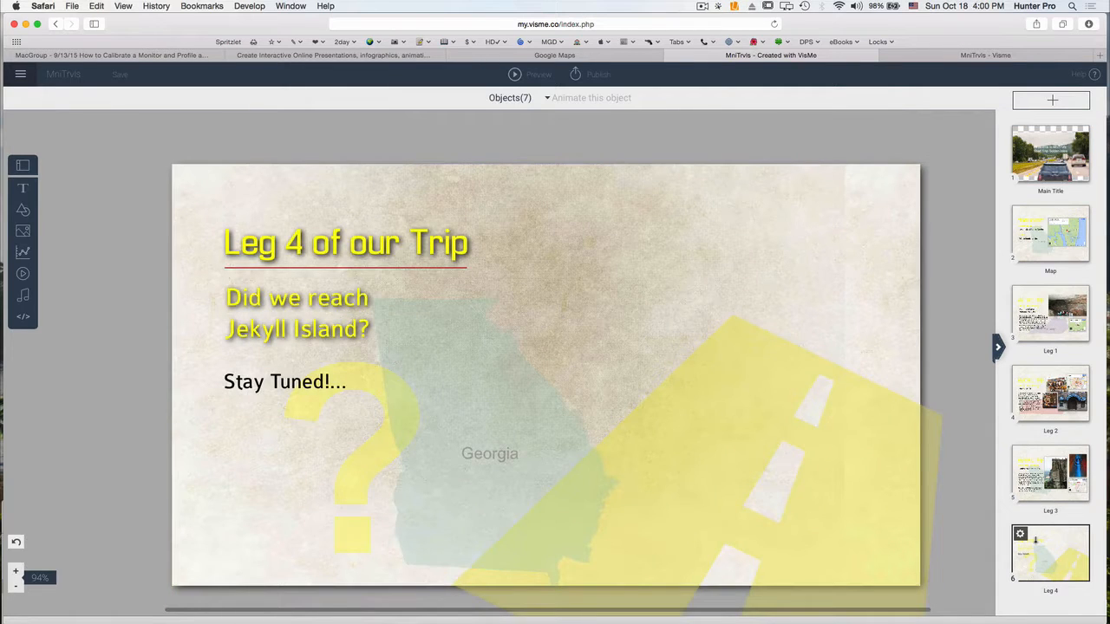
right_click(1006, 529)
click(1000, 481)
click(1022, 535)
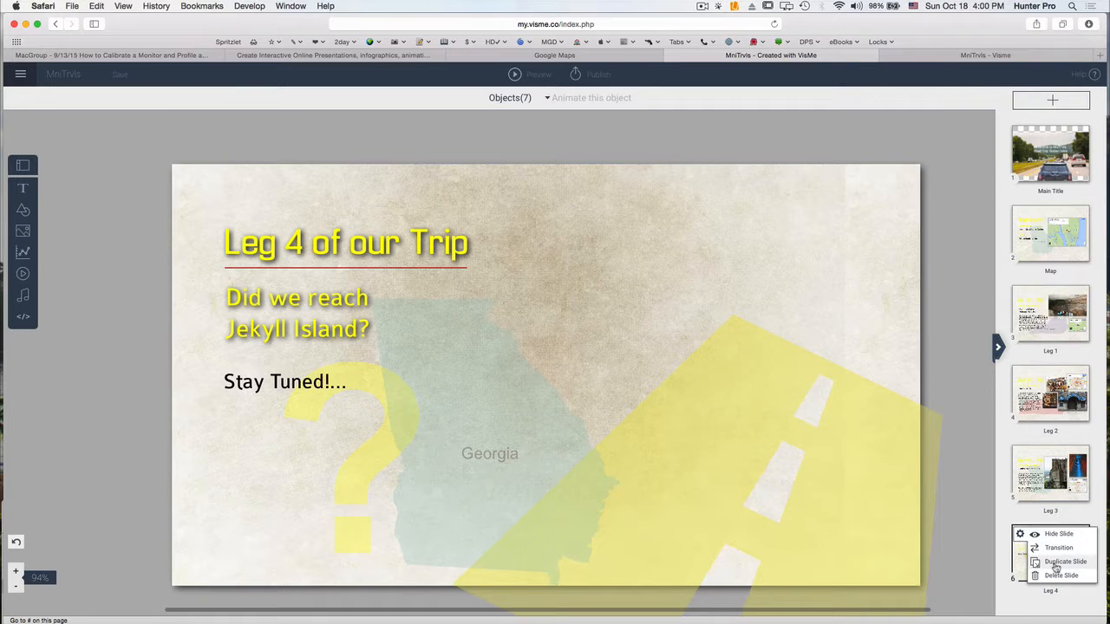
click(1055, 565)
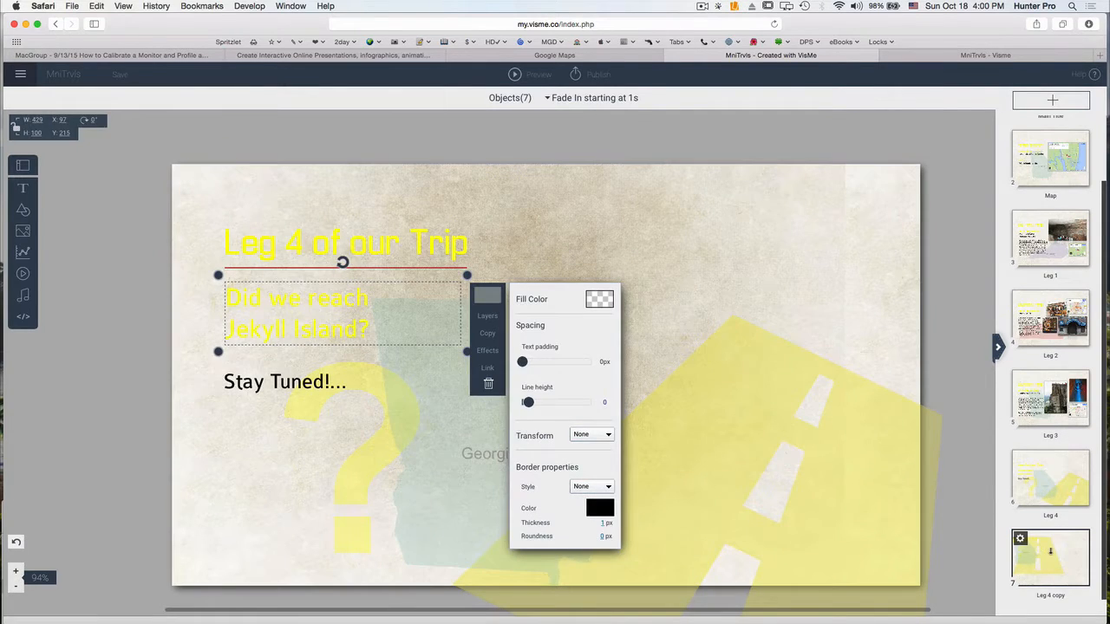
- Restore the drop shadows on the duplicated slide's title and subtitle text
click(453, 247)
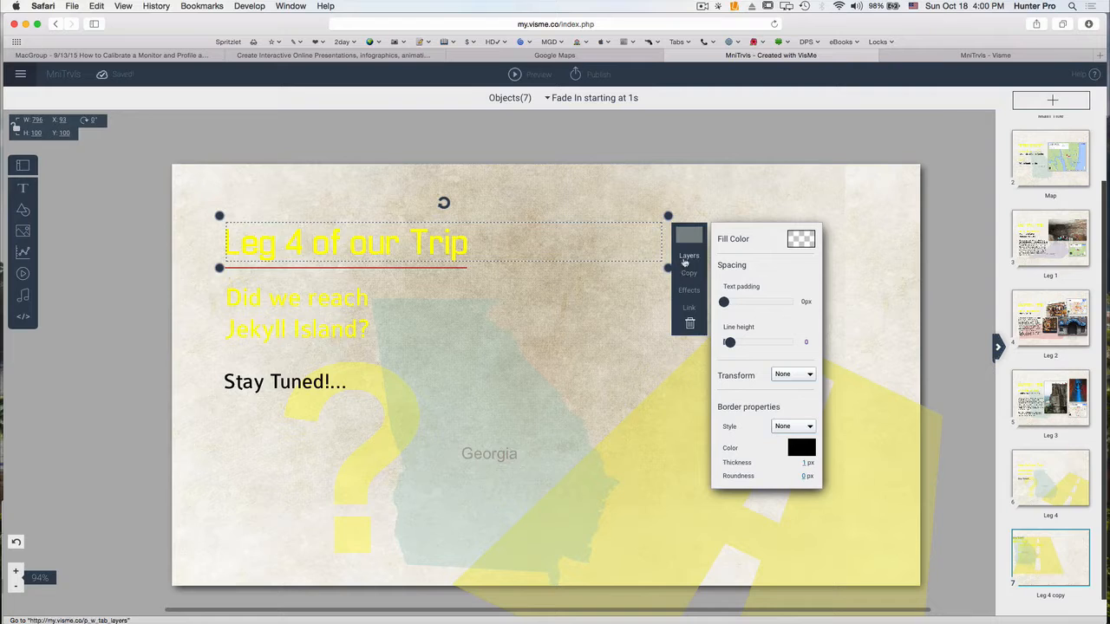
click(689, 291)
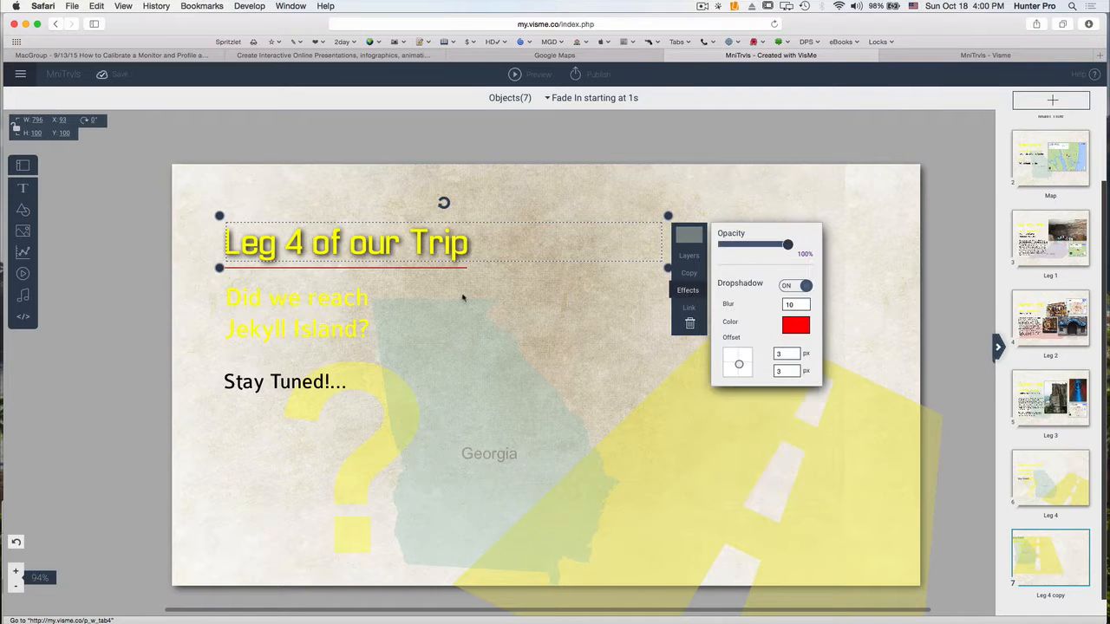
click(366, 306)
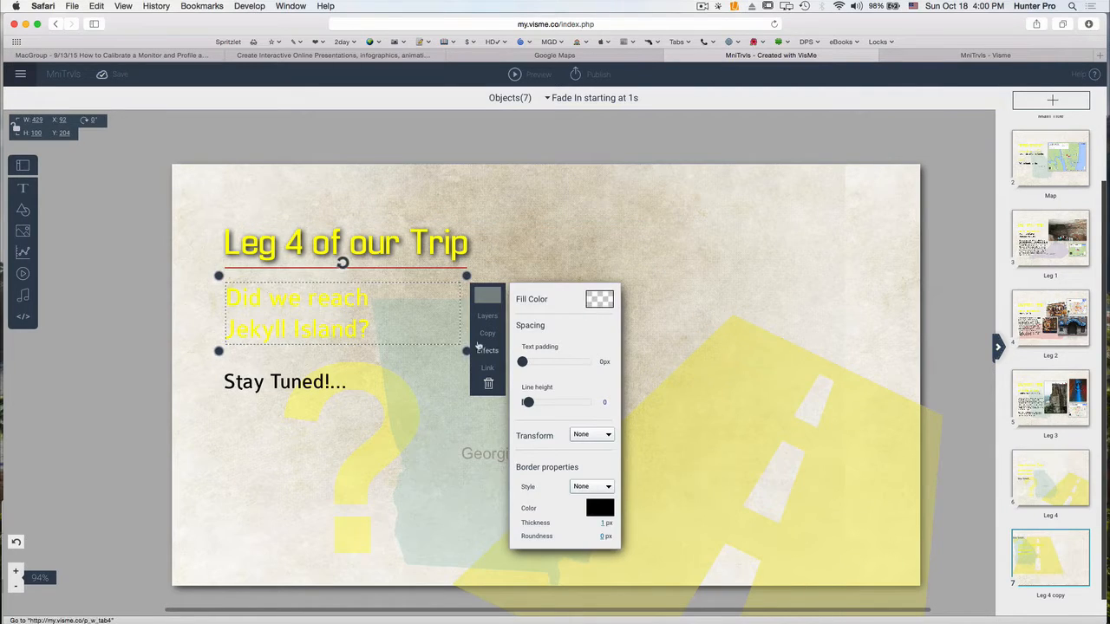
click(486, 350)
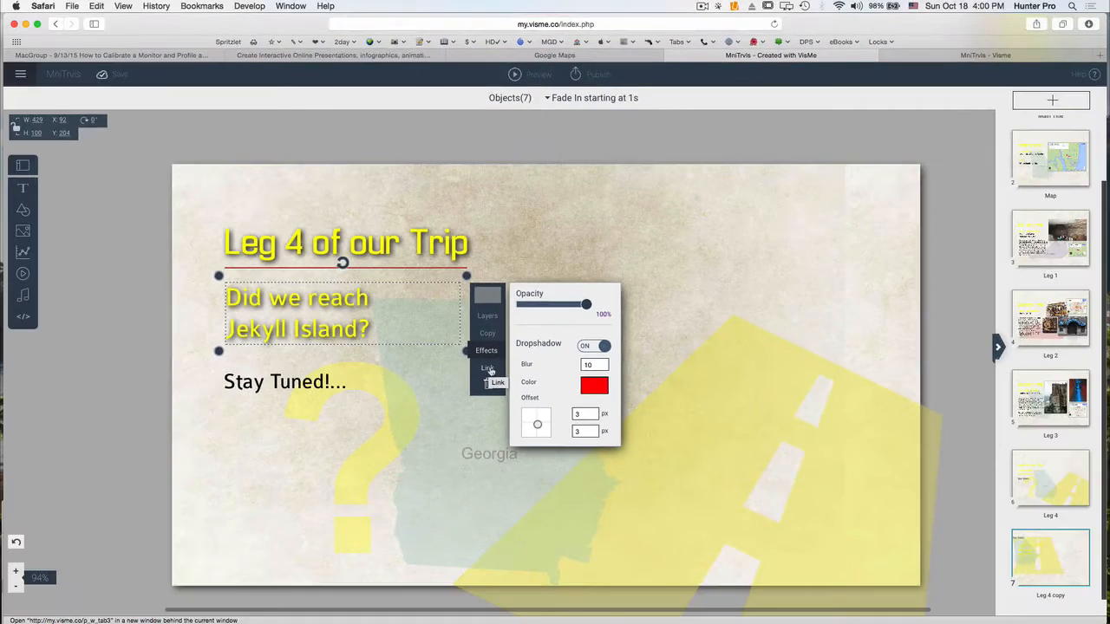
- Change the copied slide's title to "Leg 5 of our Trip" and its subtitle to "Wild Animal Safari" and "Calloway Gardens" on two lines
double_click(295, 246)
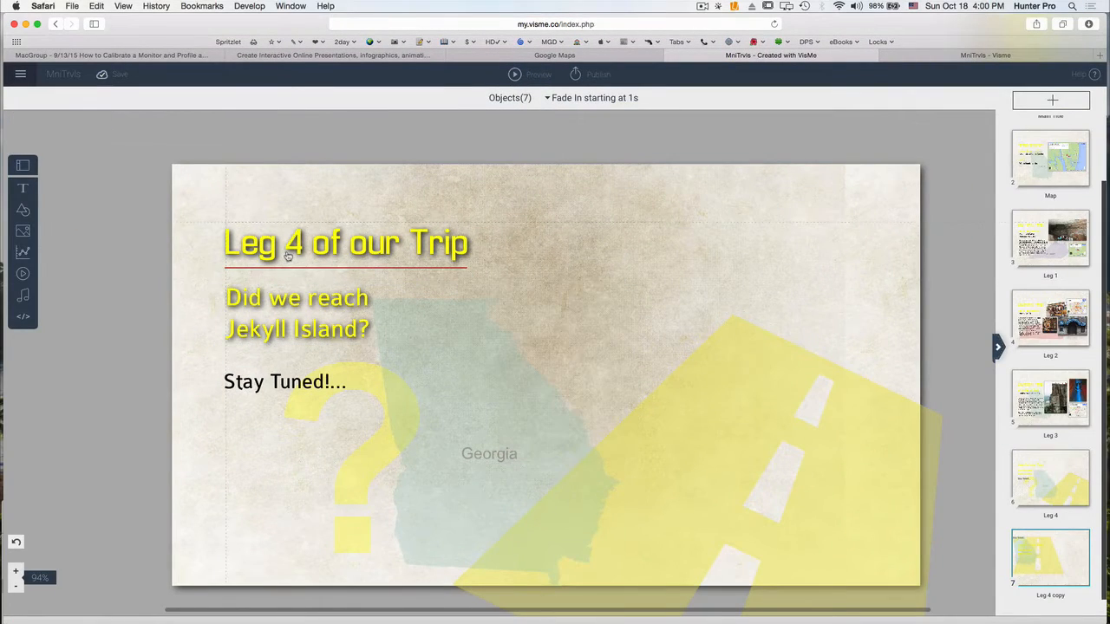
text(5)
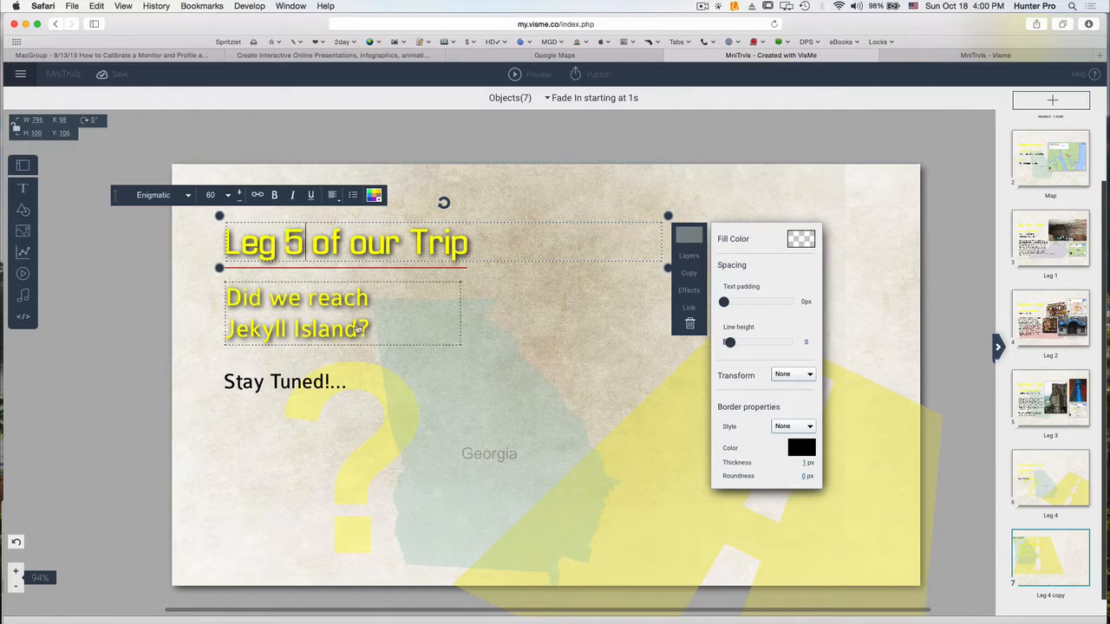
click(360, 335)
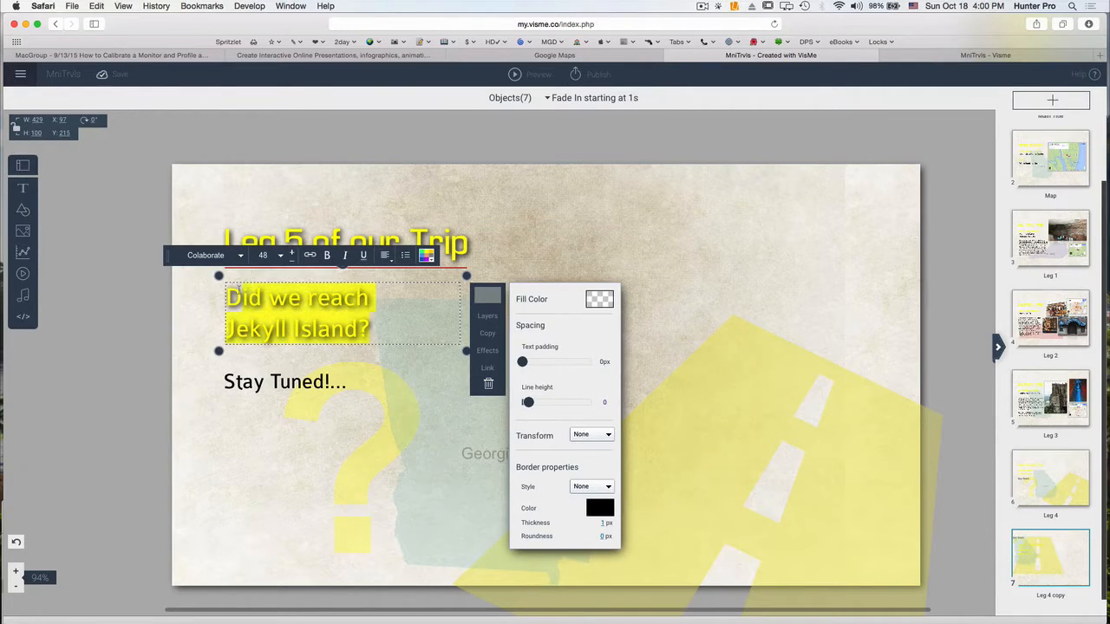
mouse_move(214, 289)
mouse_down()
mouse_move(239, 294)
mouse_move(228, 293)
mouse_up()
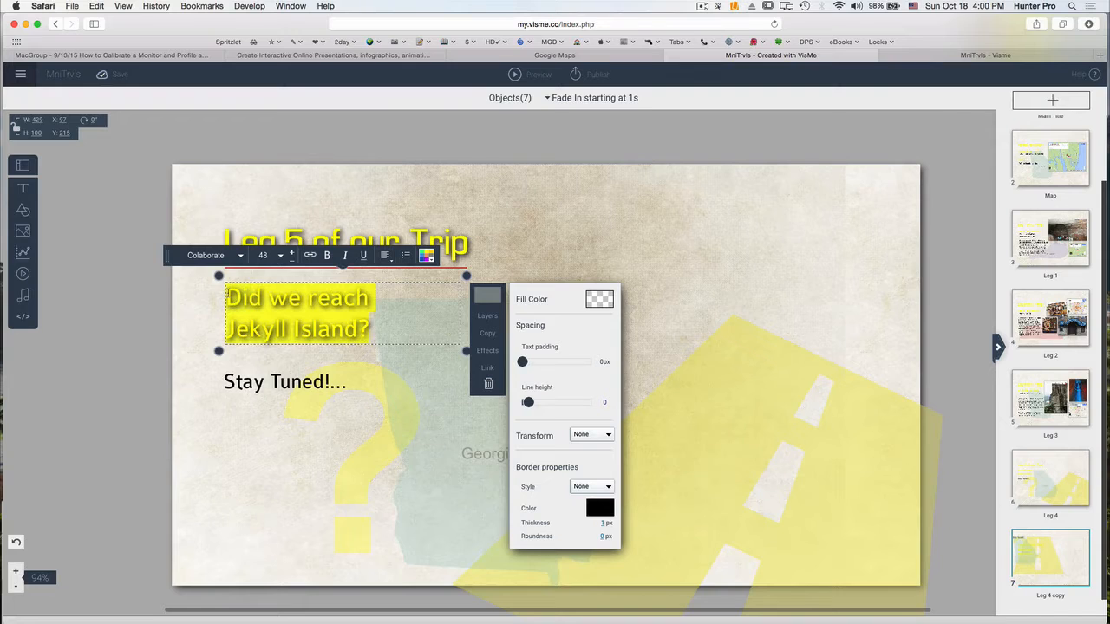
text(Wild)
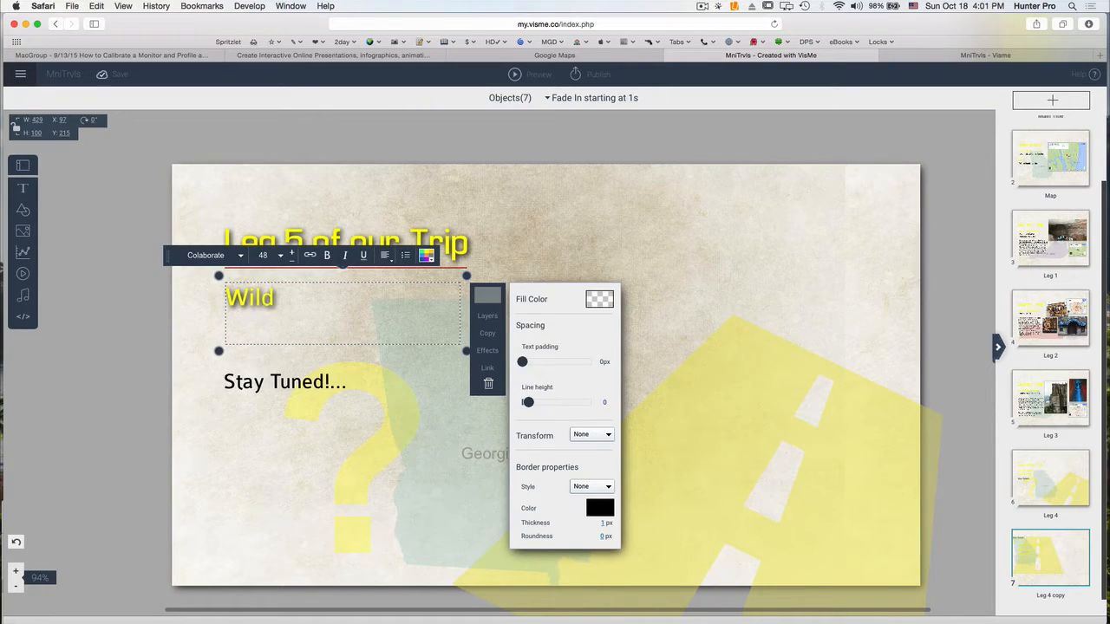
text( Anima)
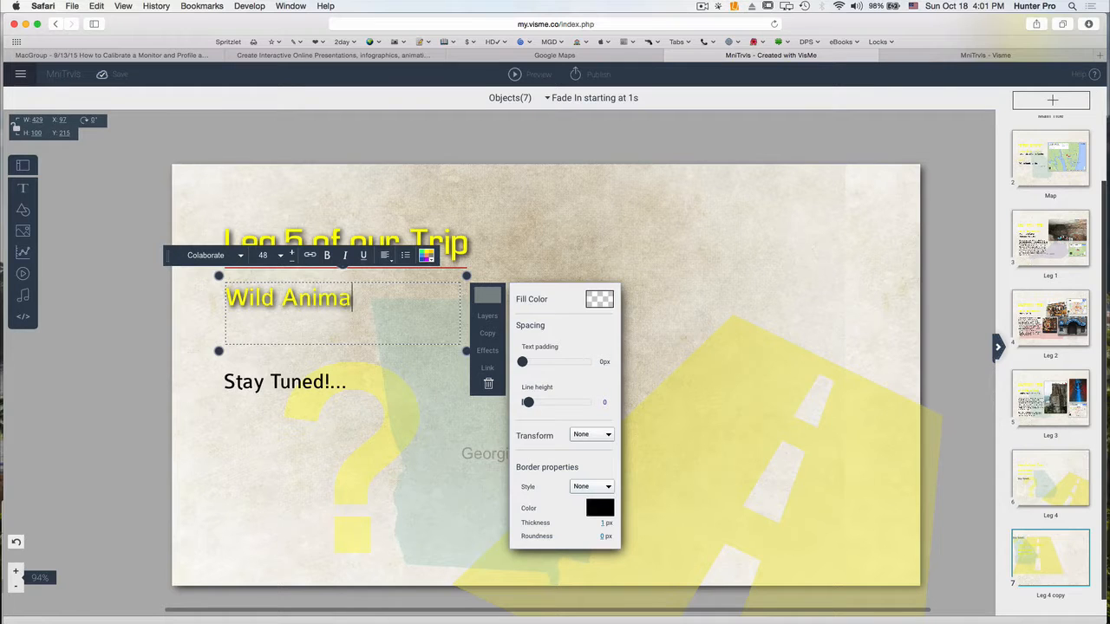
text(l Safa)
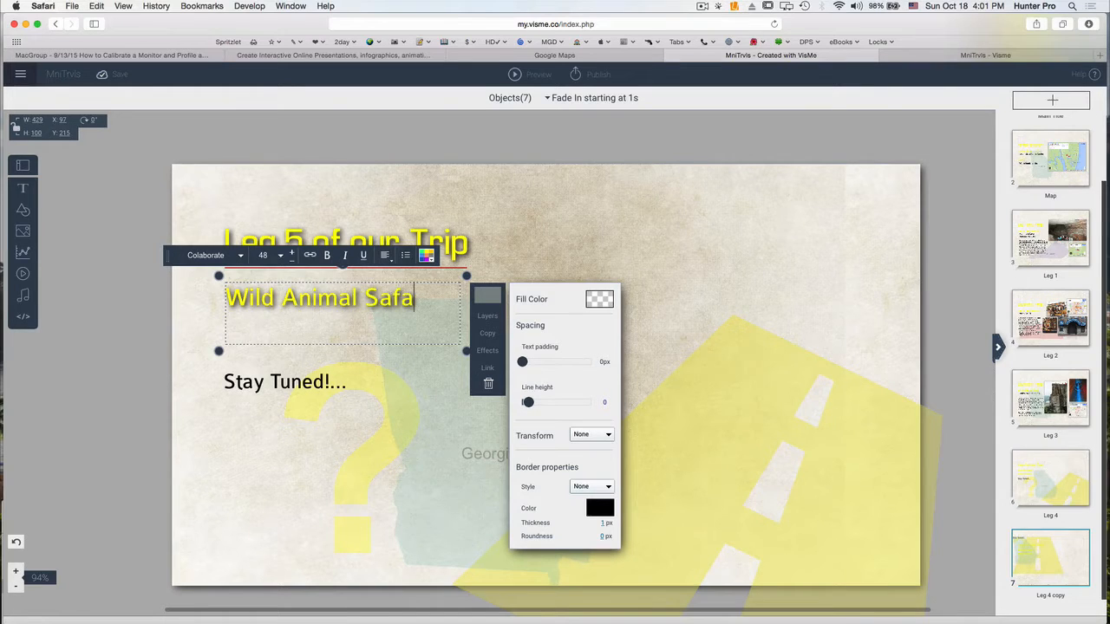
text(ri)
key(Return)
text(Ca)
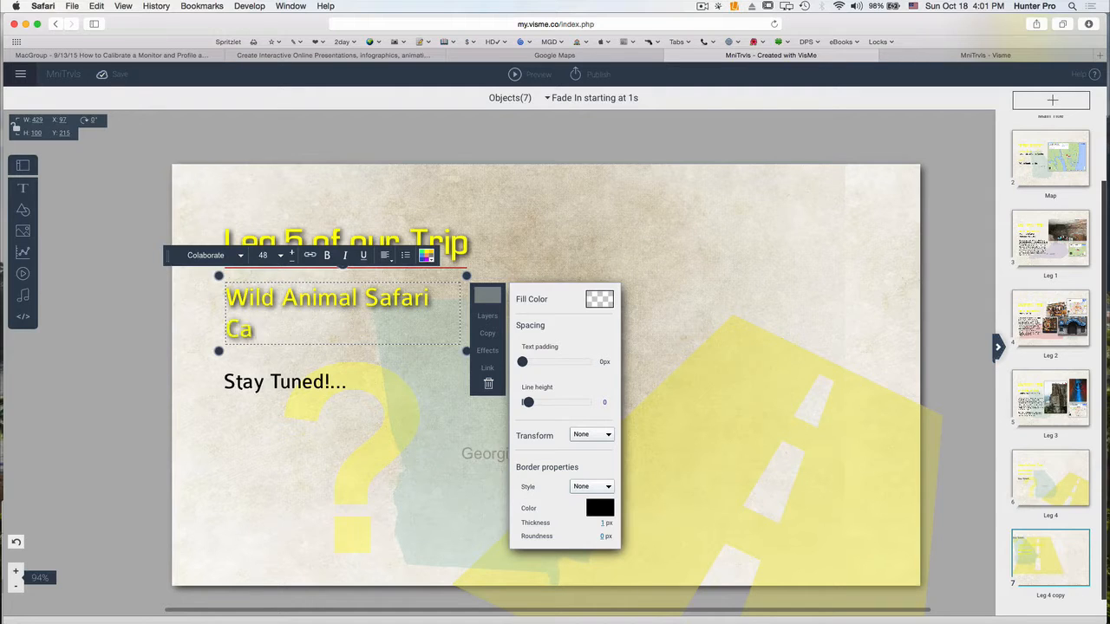
text(llowy)
key(BackSpace)
text(ay )
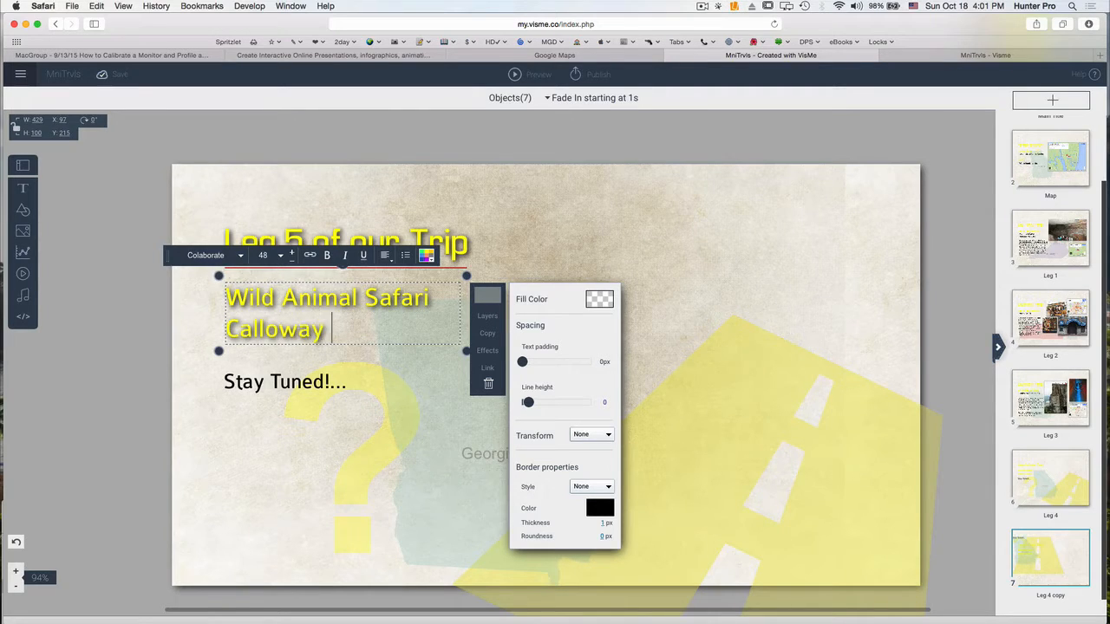
text(Gardens)
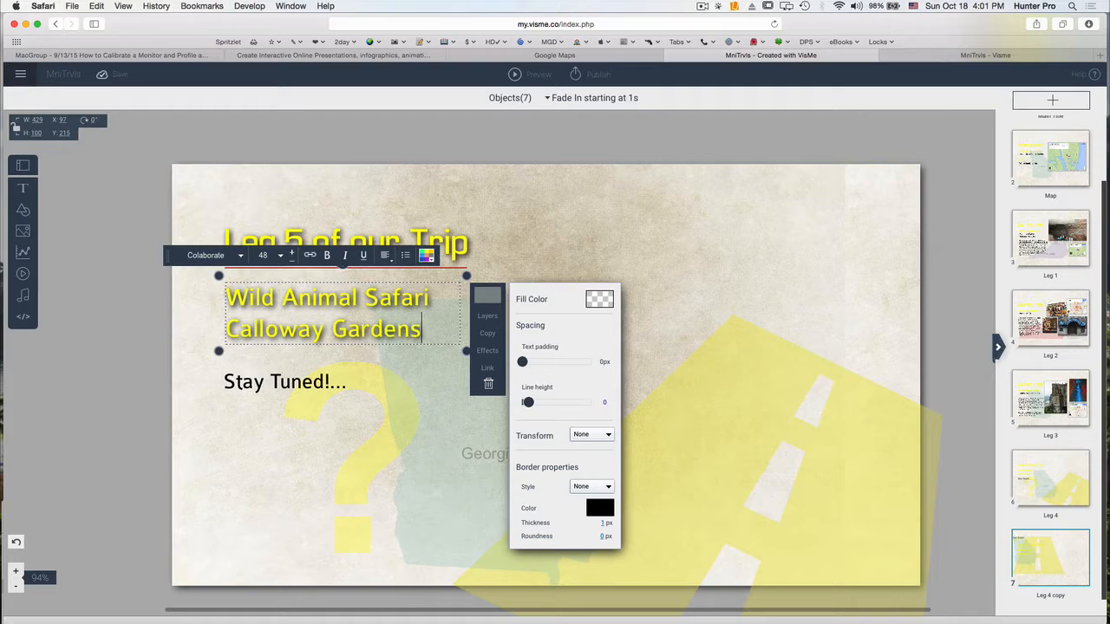
- Delete the yellow question mark shape from the copied slide
click(322, 497)
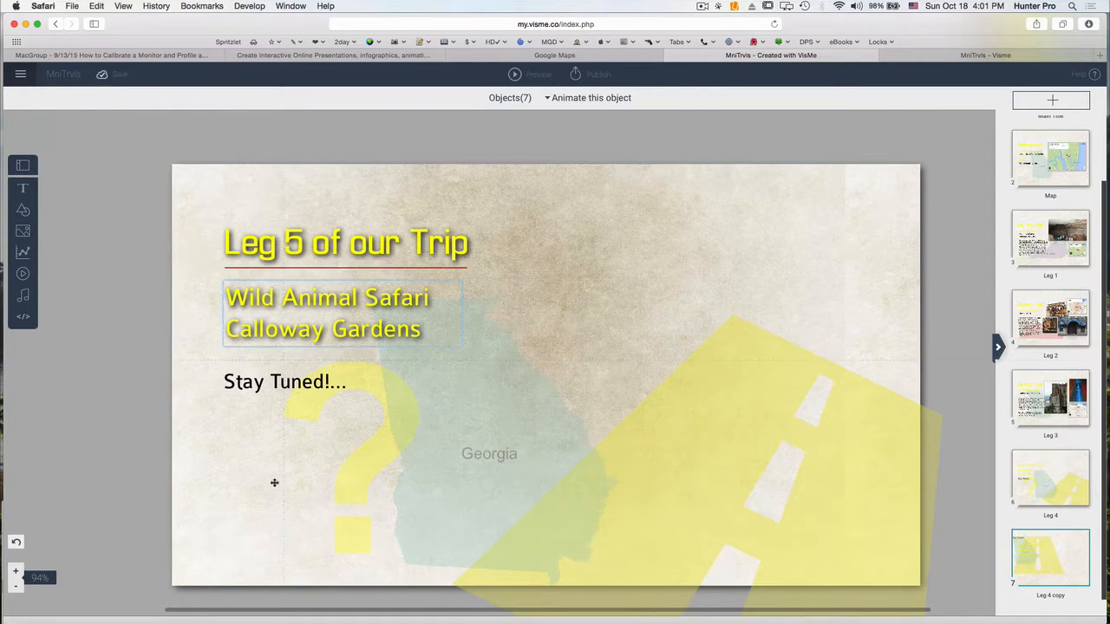
click(242, 387)
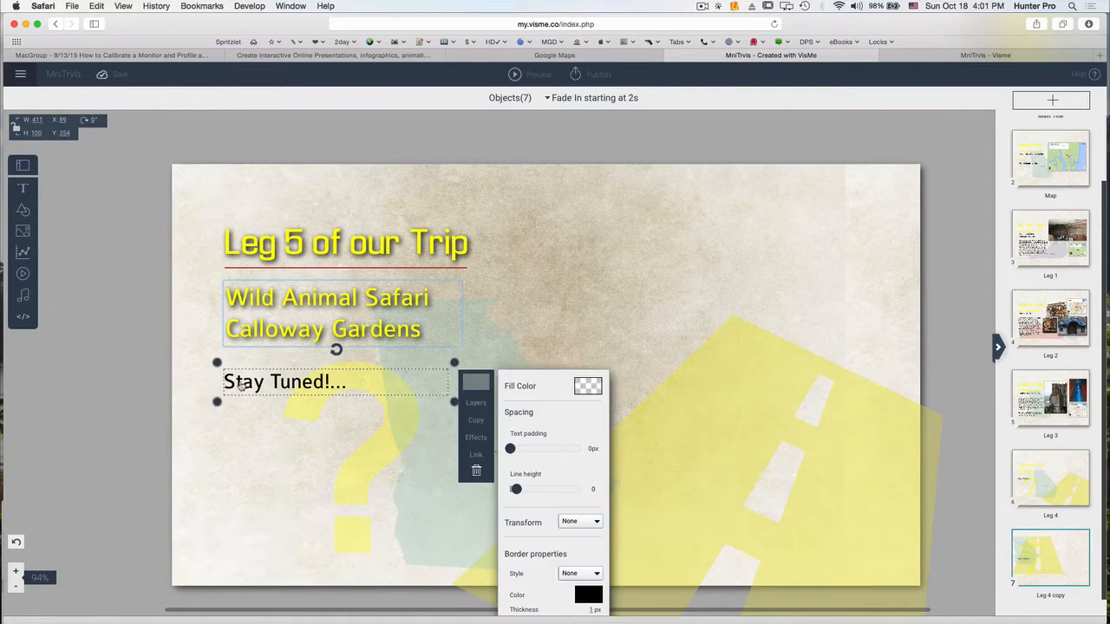
click(338, 472)
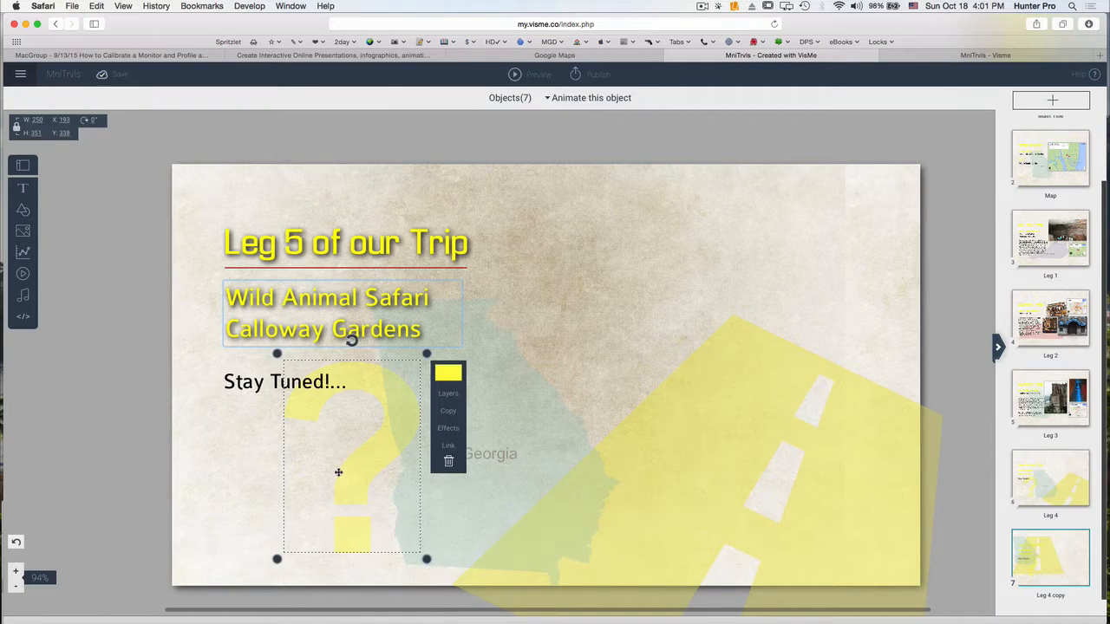
key(Delete)
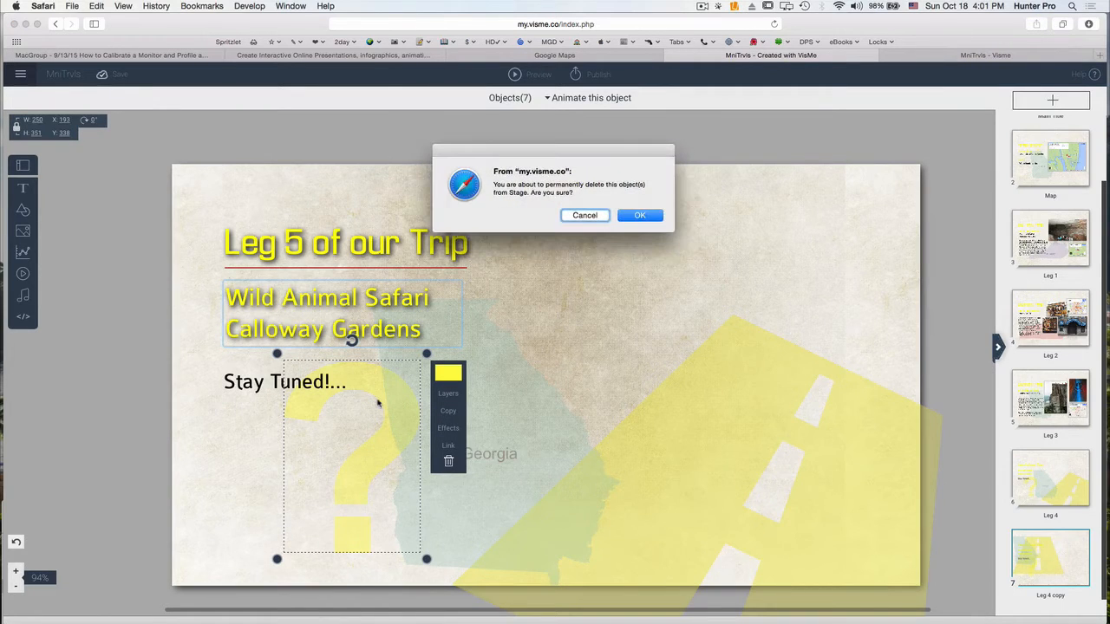
click(638, 216)
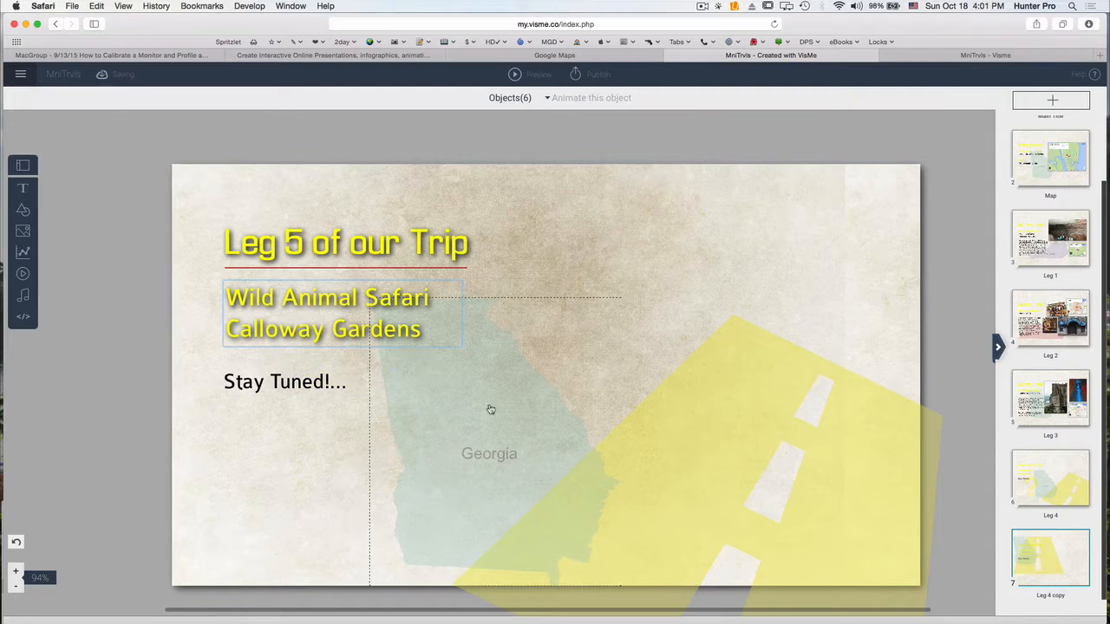
- Delete the tilted yellow road shape from the copied slide
click(536, 389)
click(730, 382)
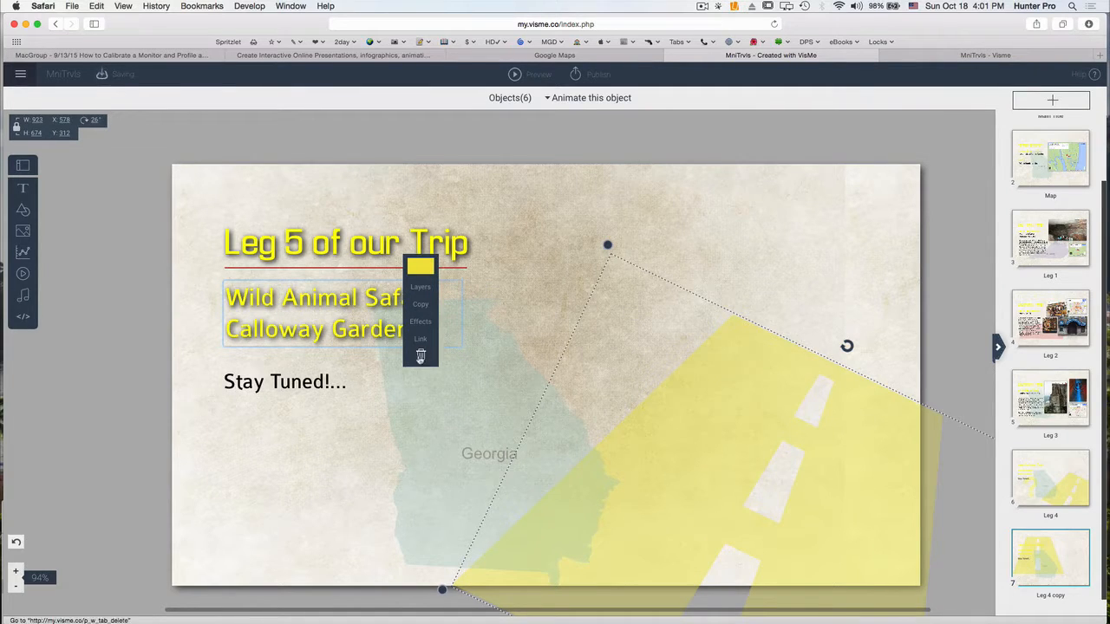
click(421, 356)
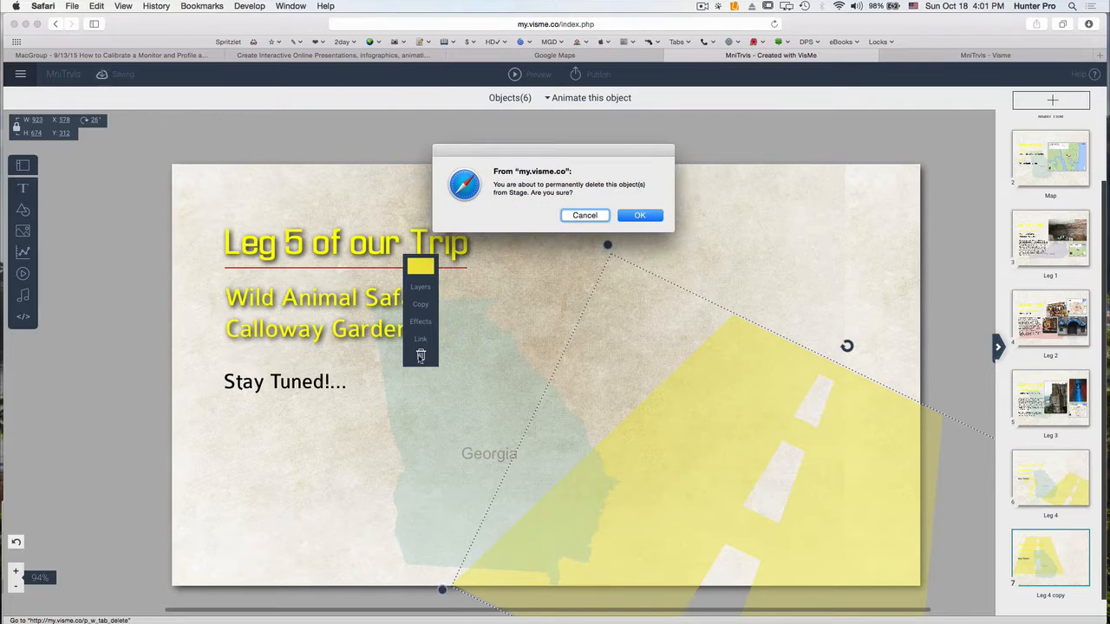
click(652, 220)
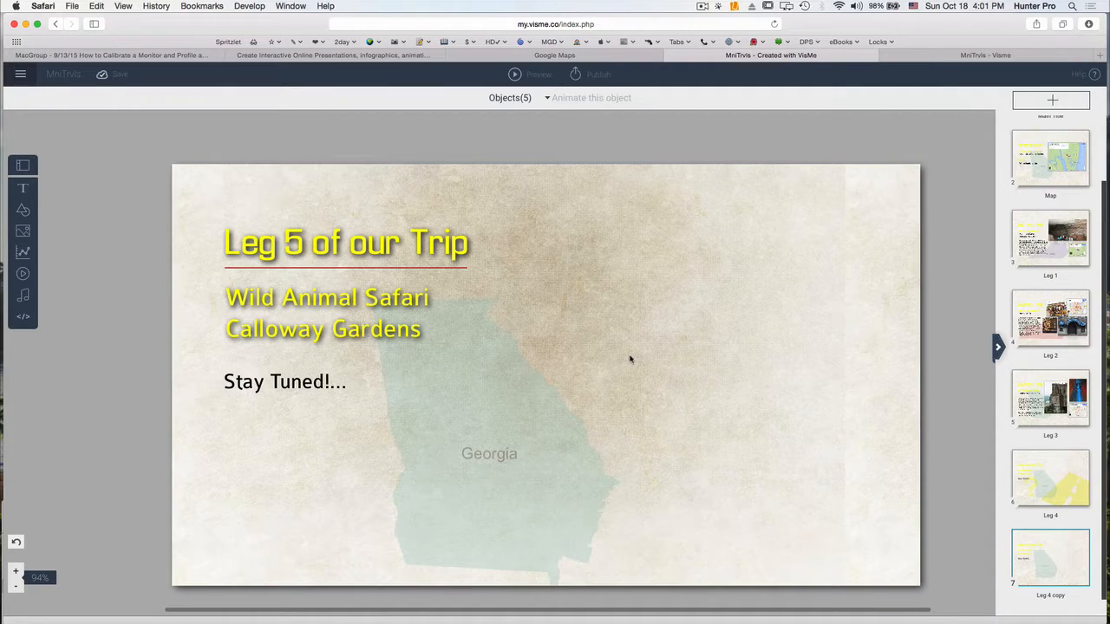
- Try the crumpled paper background on the slide and reapply the light parchment texture
click(22, 77)
click(26, 170)
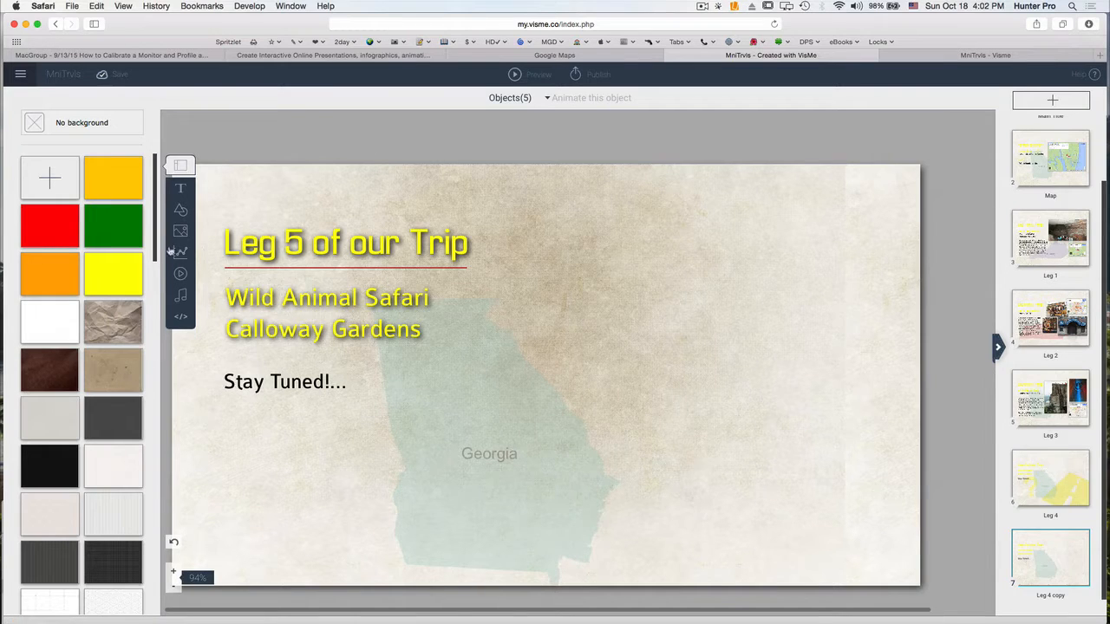
click(126, 327)
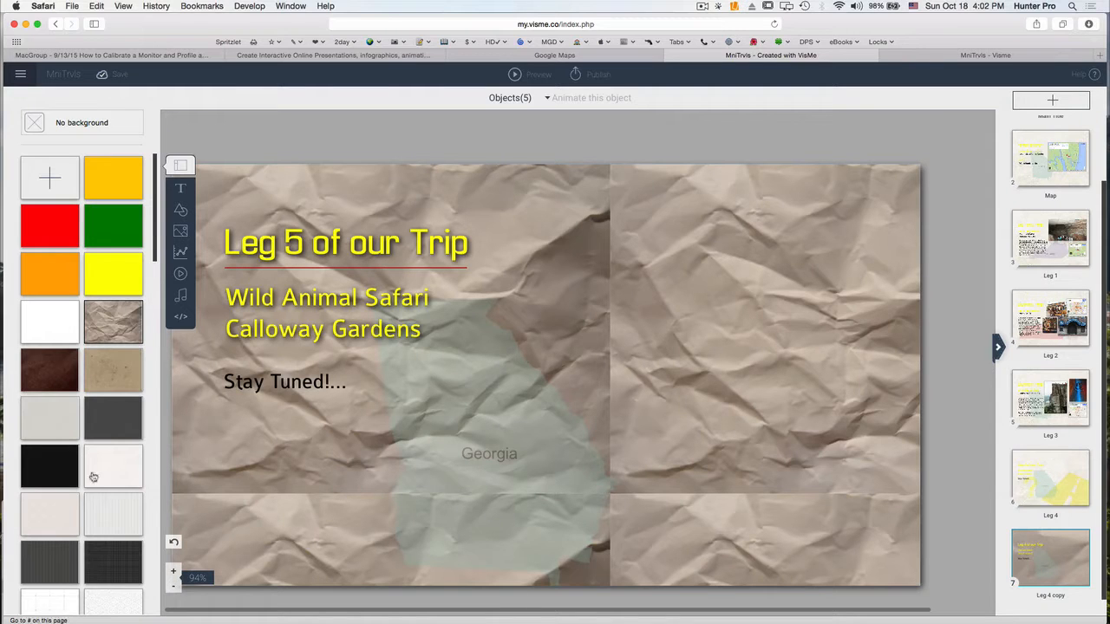
scroll(111, 468, down, 3)
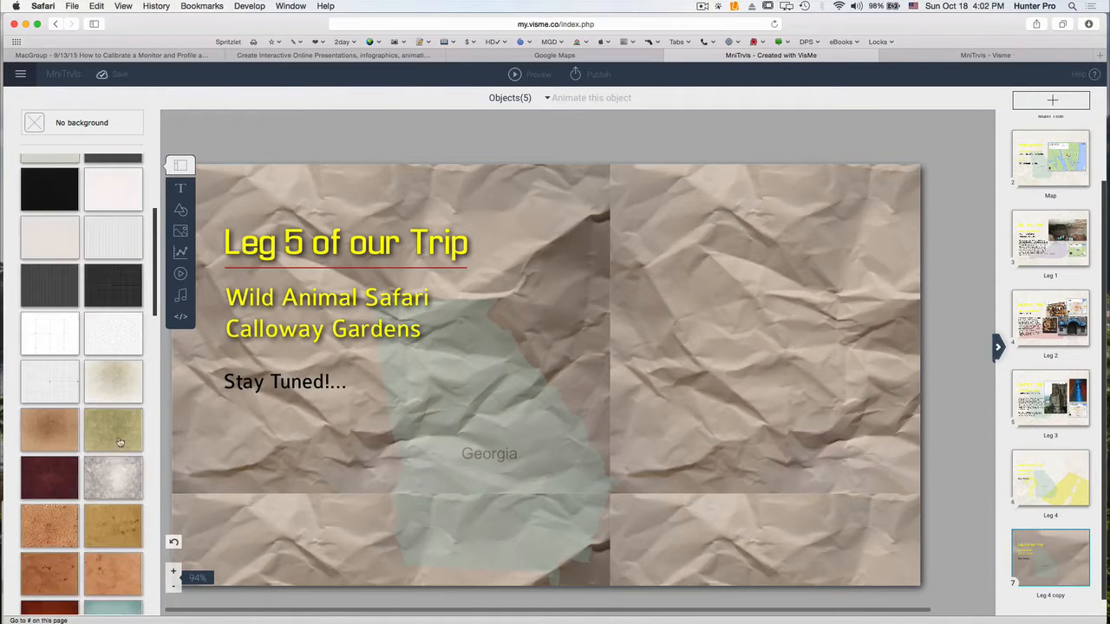
click(120, 375)
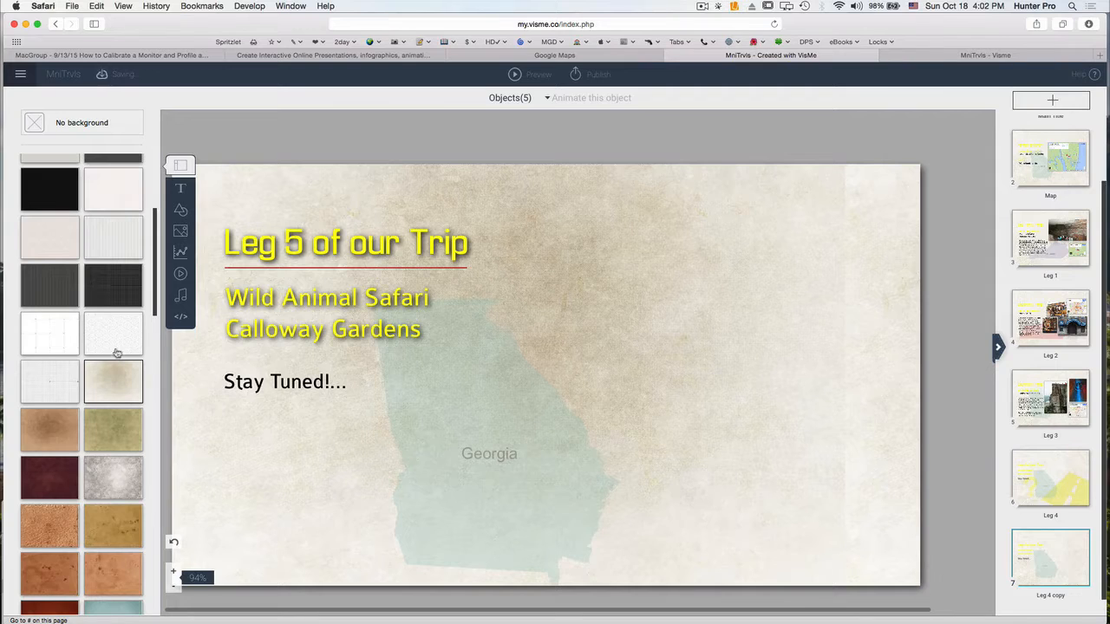
- Try out adding a title text box at the slide's centre and again near its upper edge, deleting each one
click(180, 189)
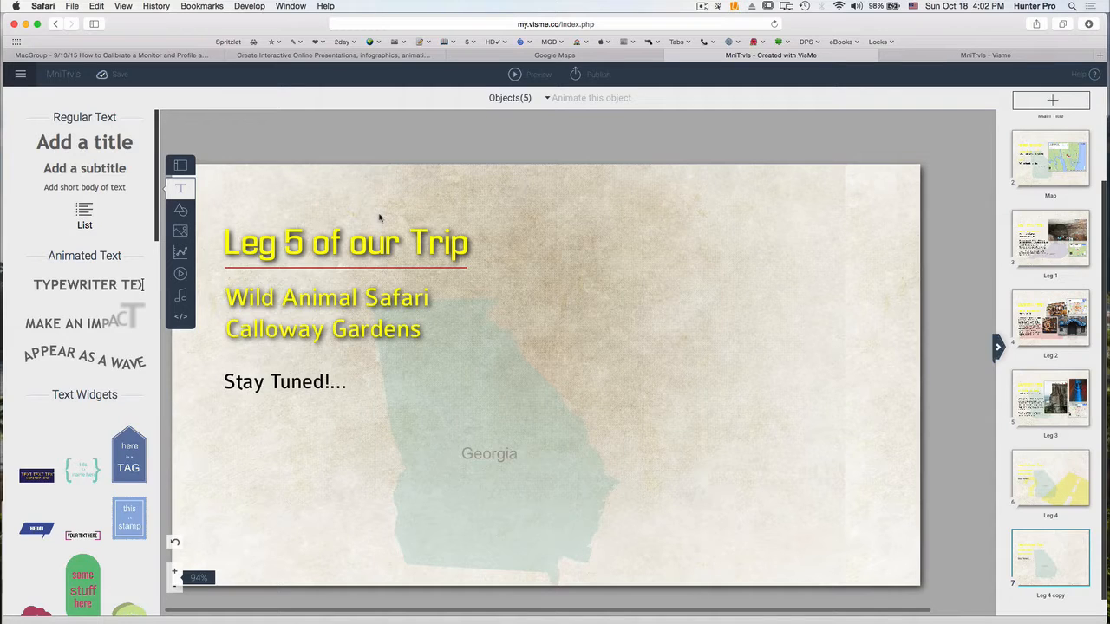
click(111, 141)
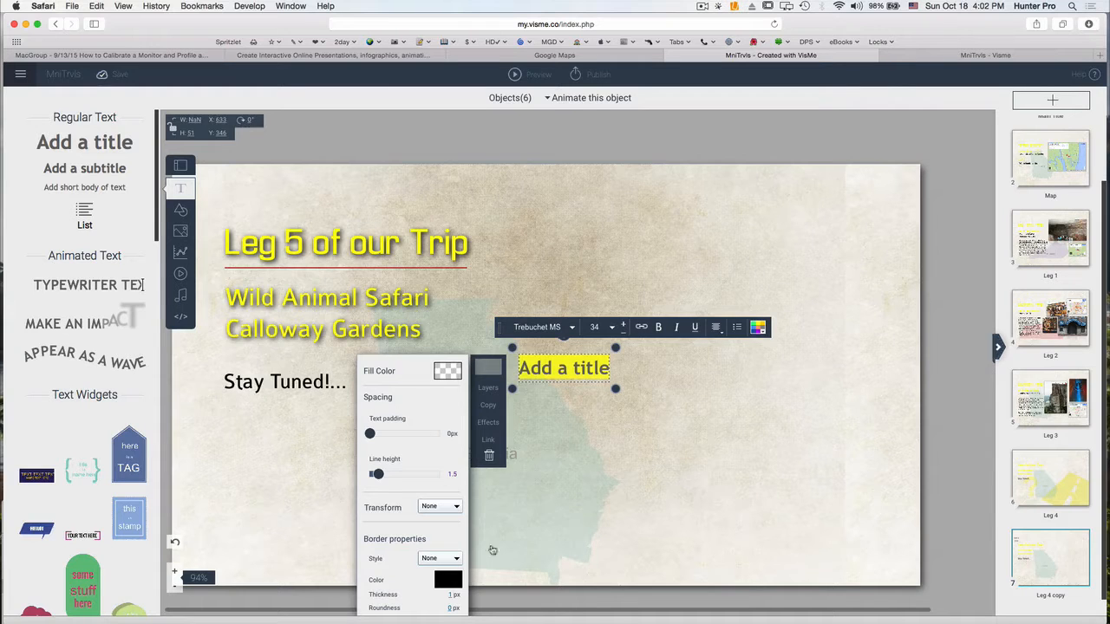
click(490, 455)
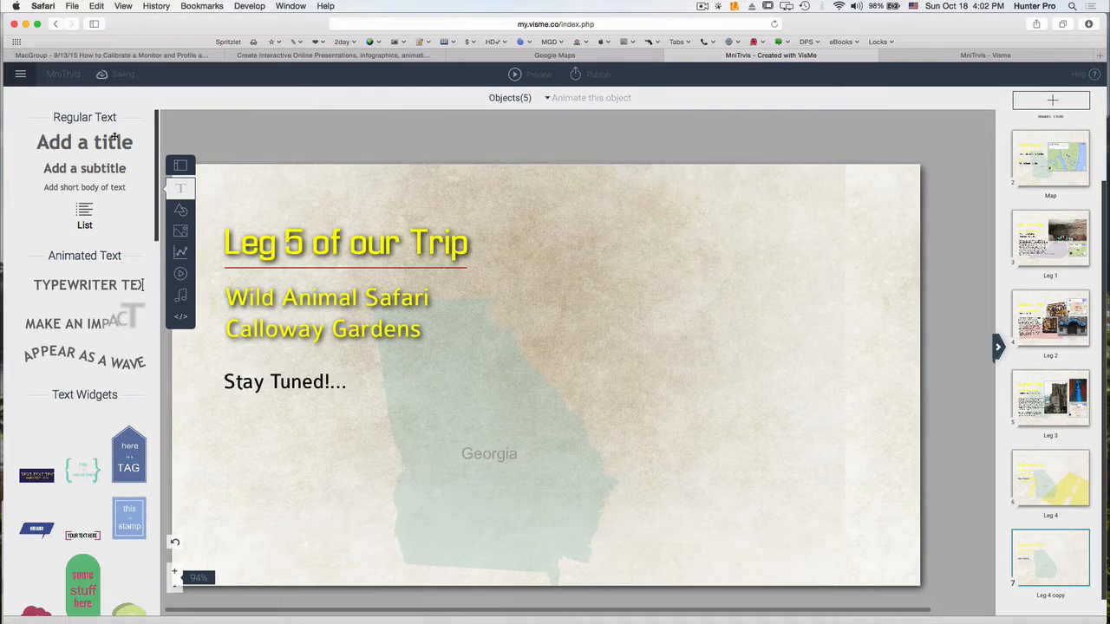
drag(112, 141, 780, 226)
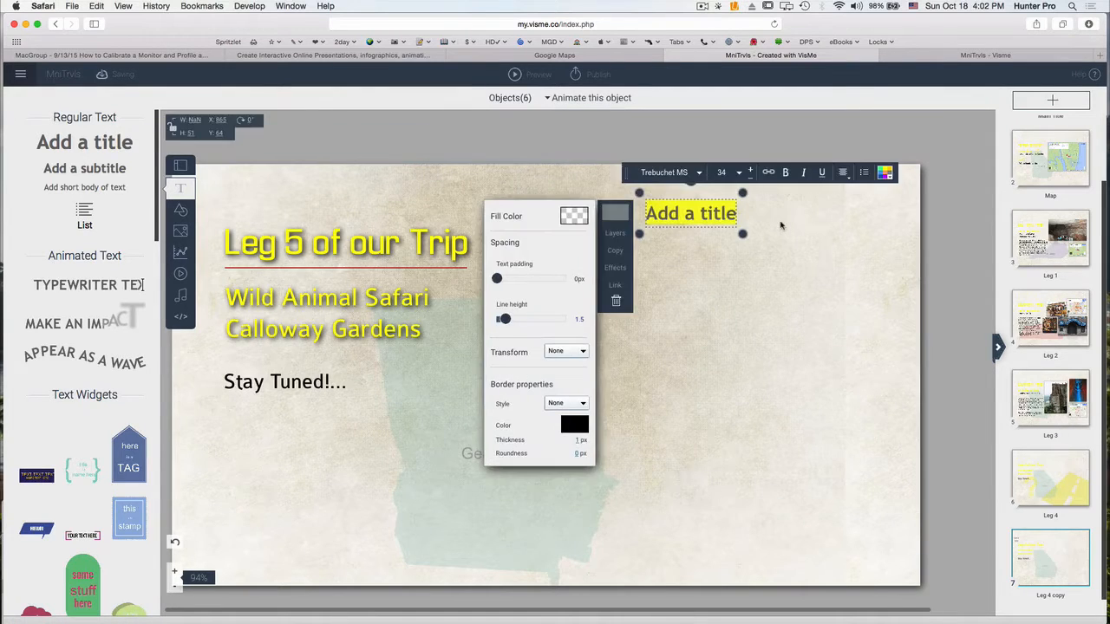
click(617, 300)
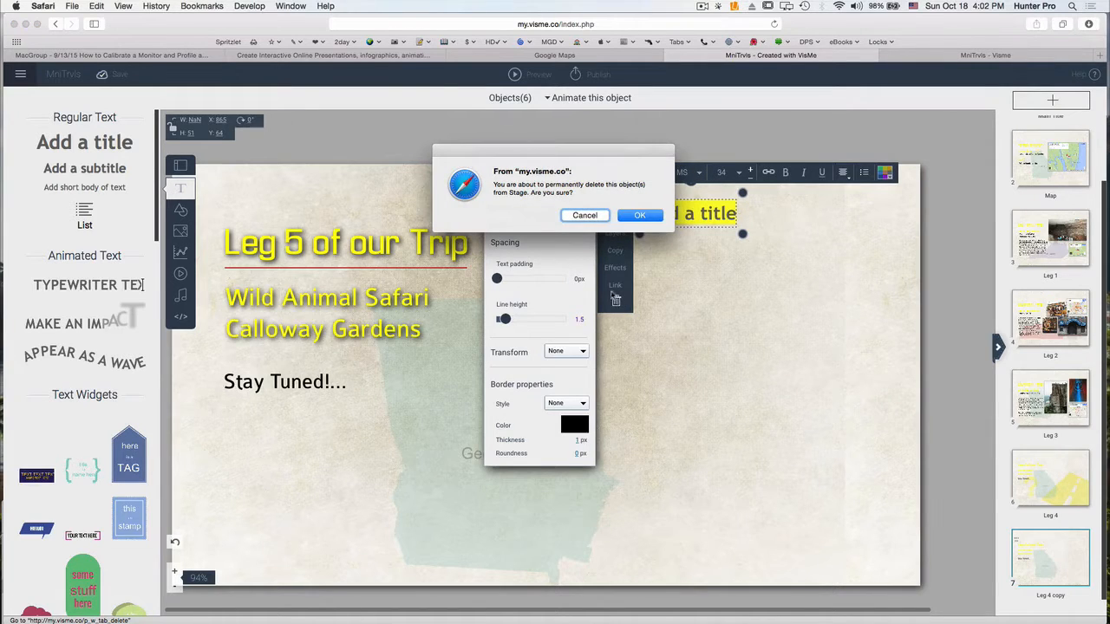
click(630, 217)
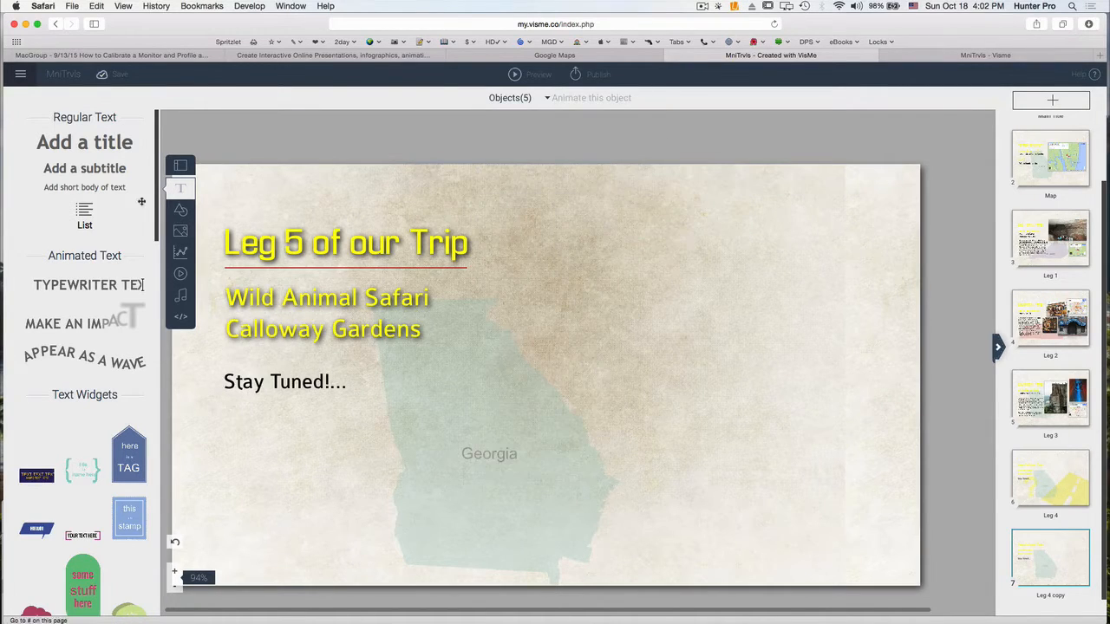
click(180, 210)
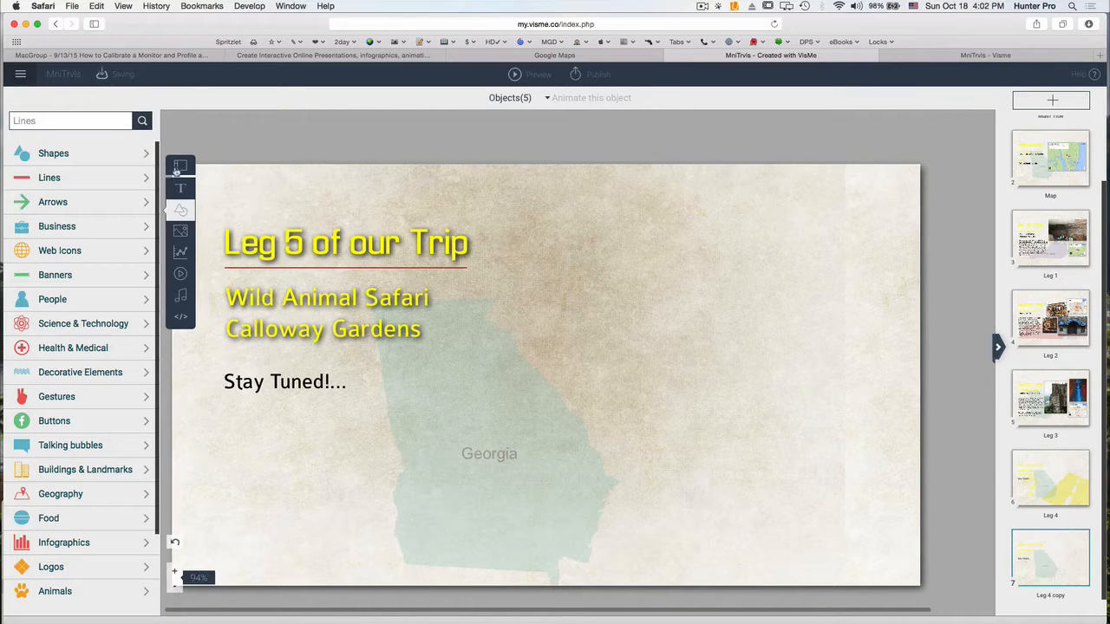
click(178, 188)
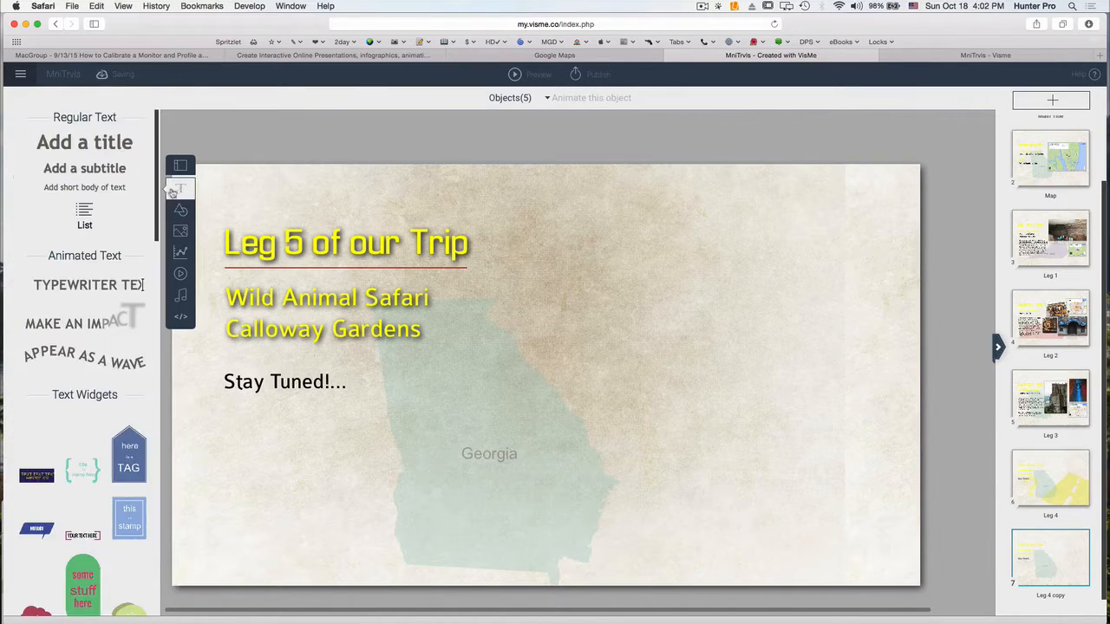
drag(158, 202, 154, 328)
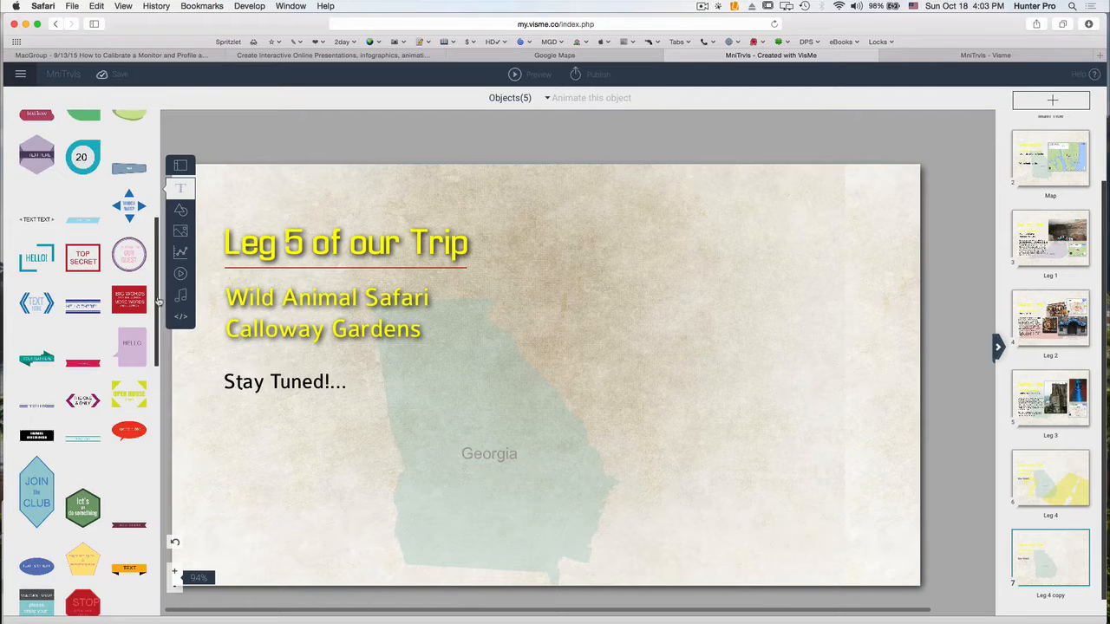
scroll(158, 301, down, 10)
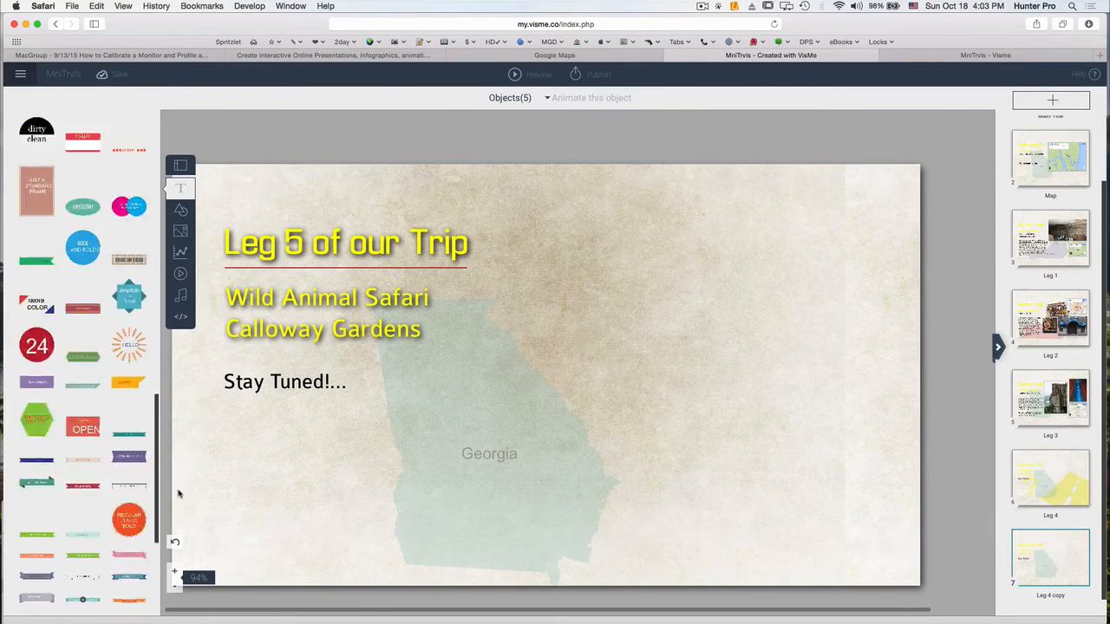
click(180, 210)
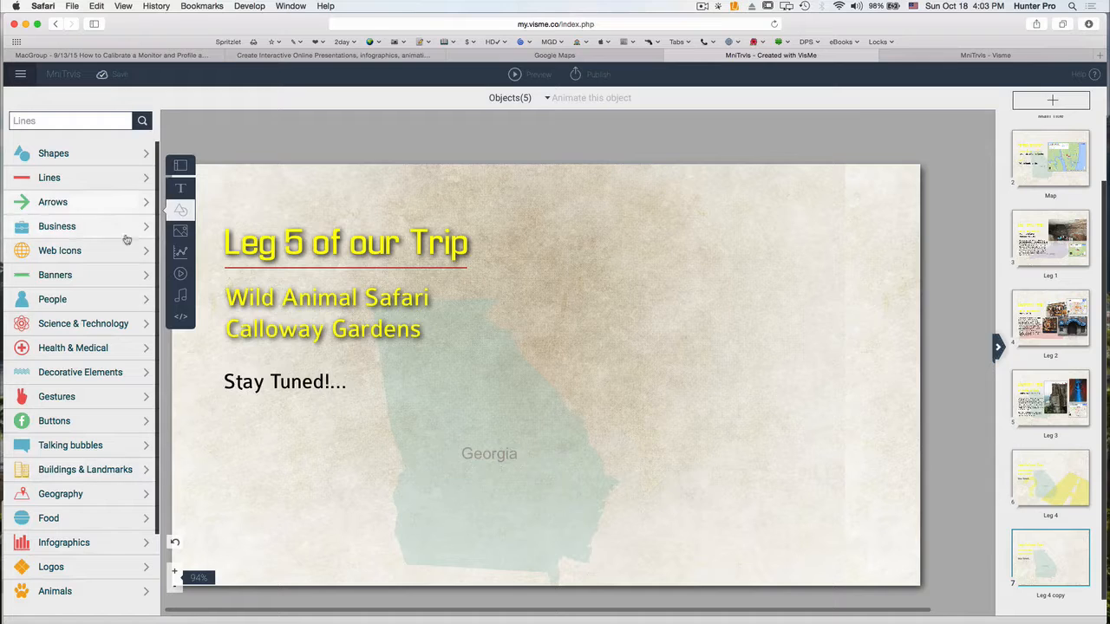
- Show the personally uploaded images and turn off automatic insertion to the stage on upload
click(180, 231)
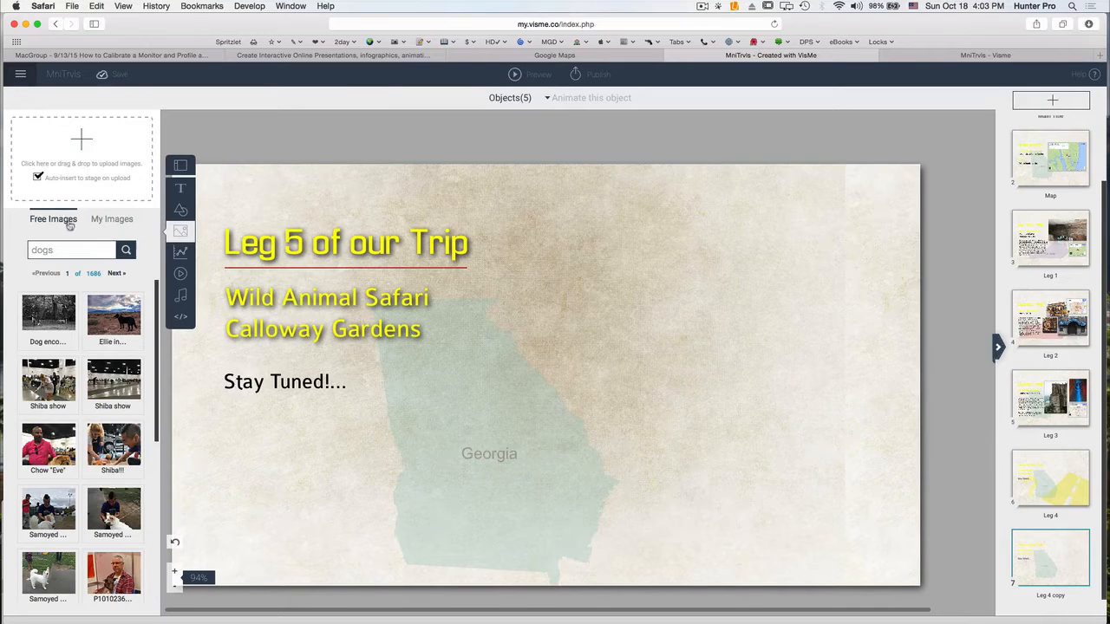
click(128, 219)
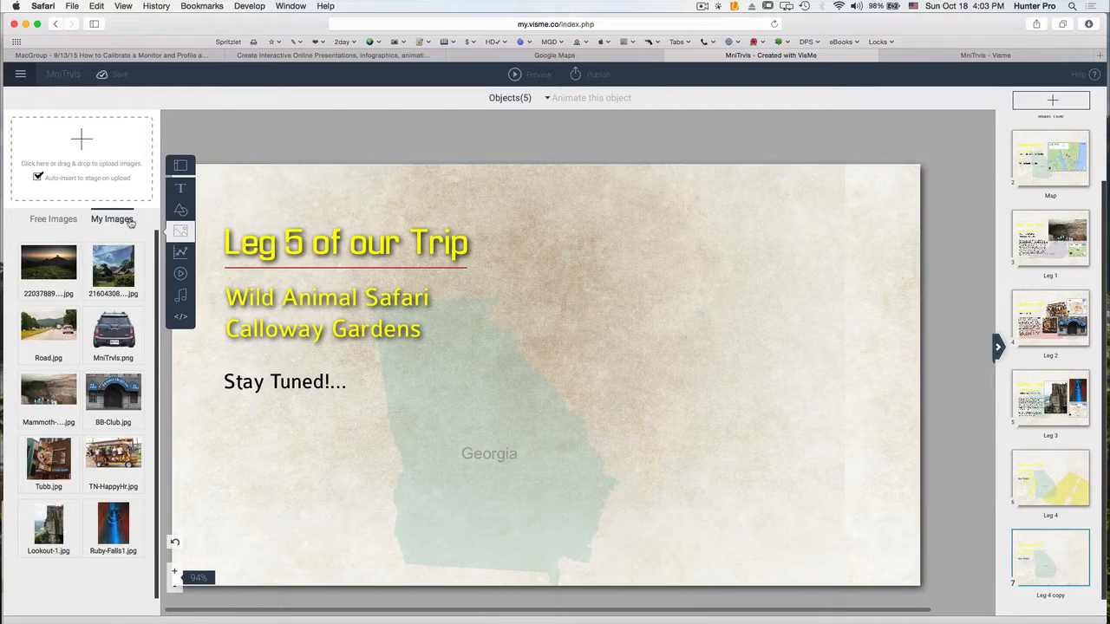
click(37, 178)
- Upload Feeding-Giraffe1.jpg from the Car Images folder inside 101815 Visme and place it on the slide
click(84, 144)
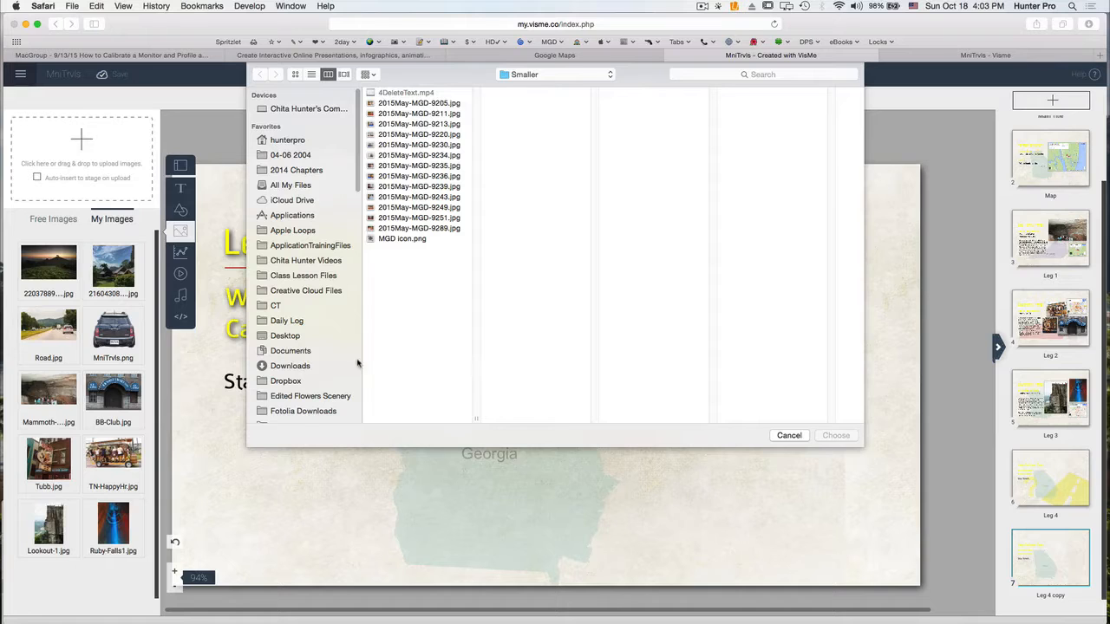
scroll(299, 347, down, 5)
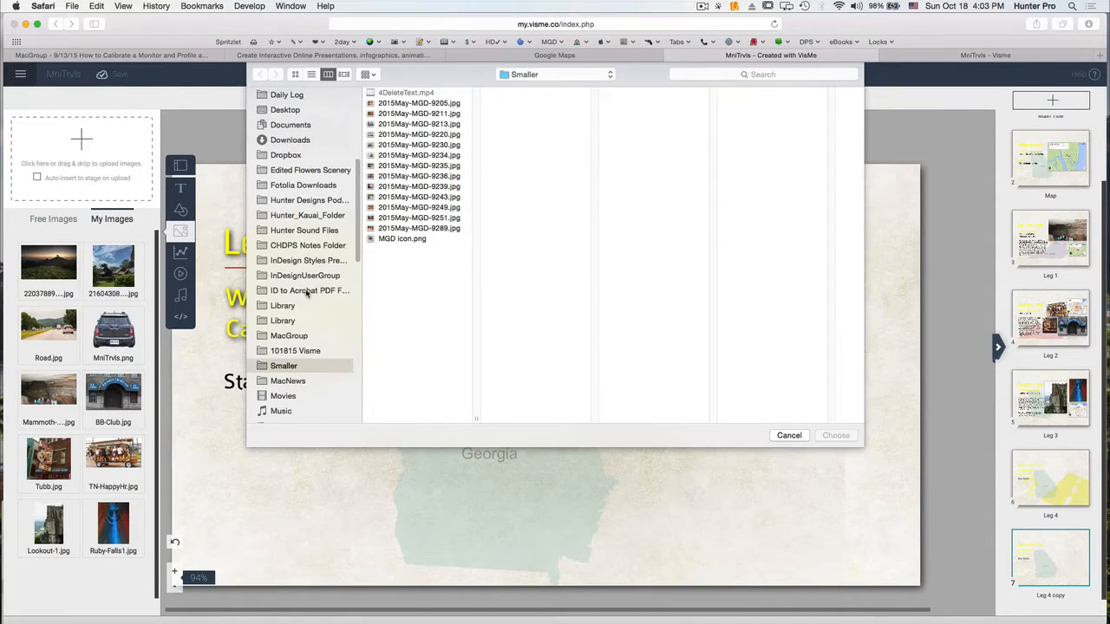
click(295, 352)
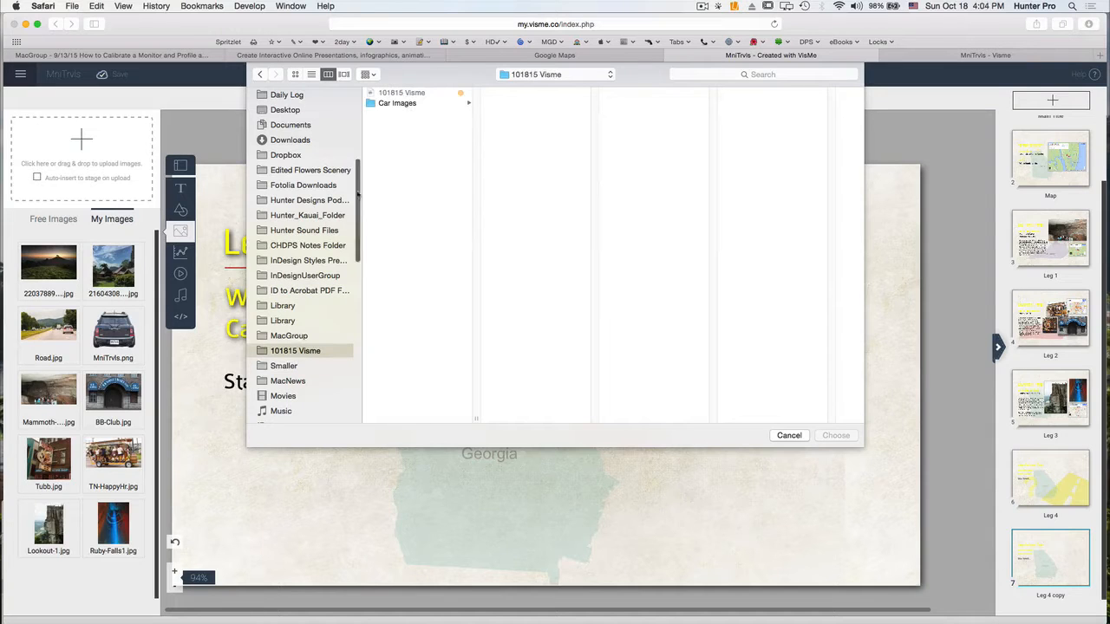
click(397, 103)
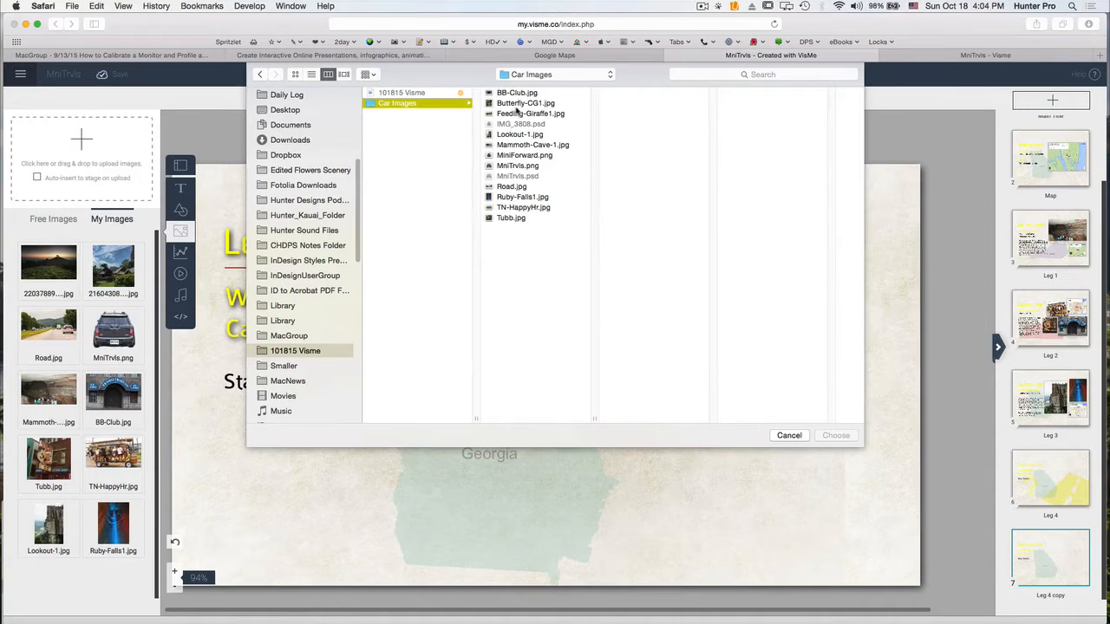
click(521, 114)
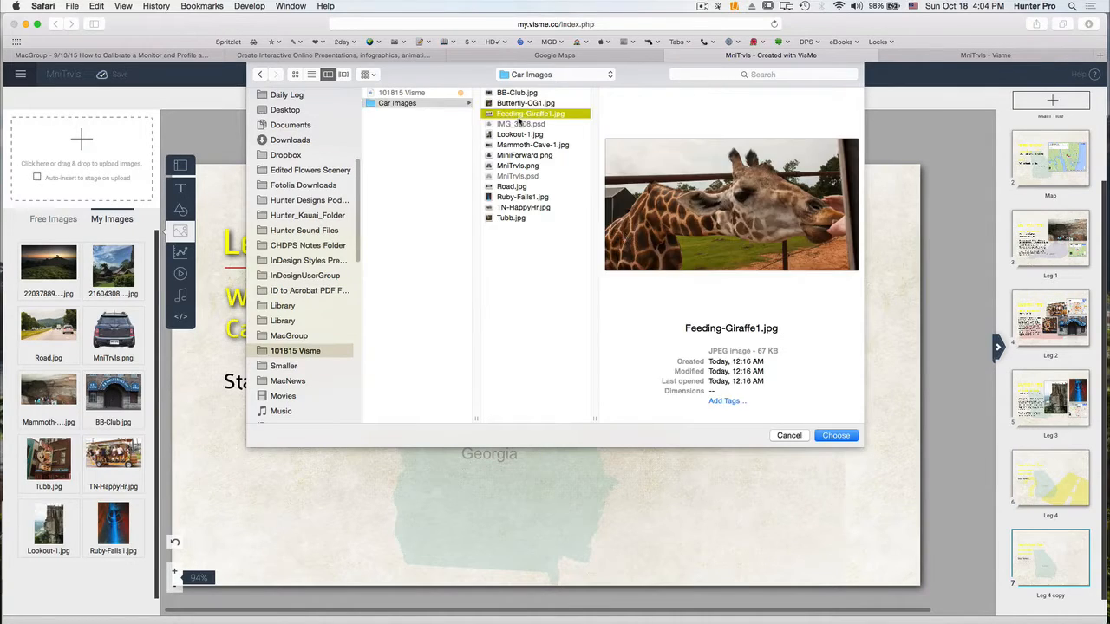
click(836, 436)
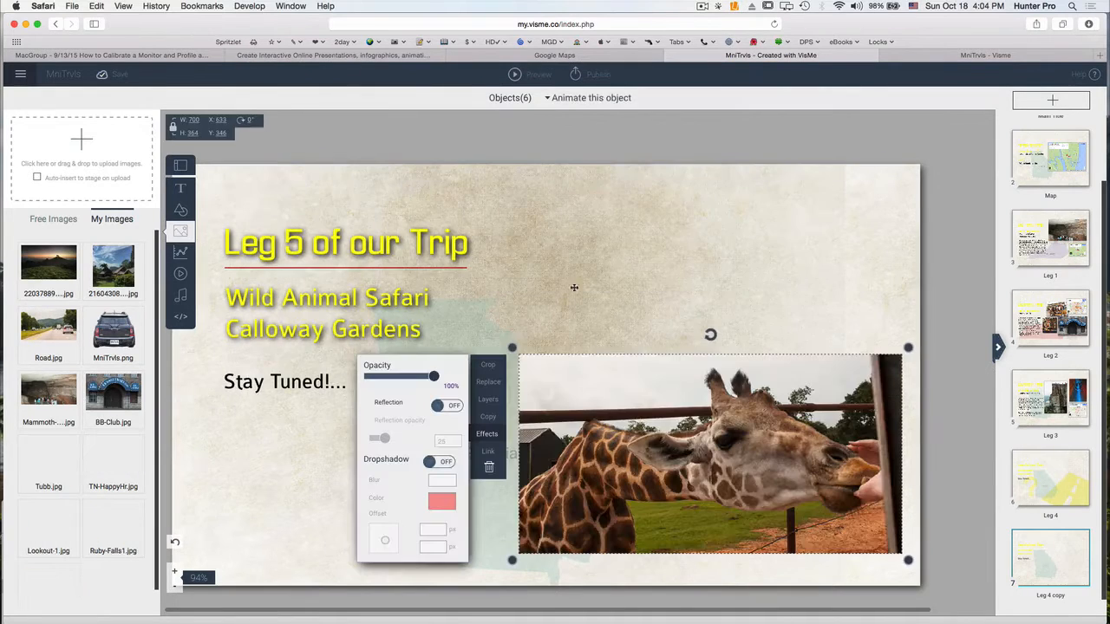
- Move the giraffe photo to the slide's upper-right area, at about X 589, Y 26
drag(632, 394, 624, 222)
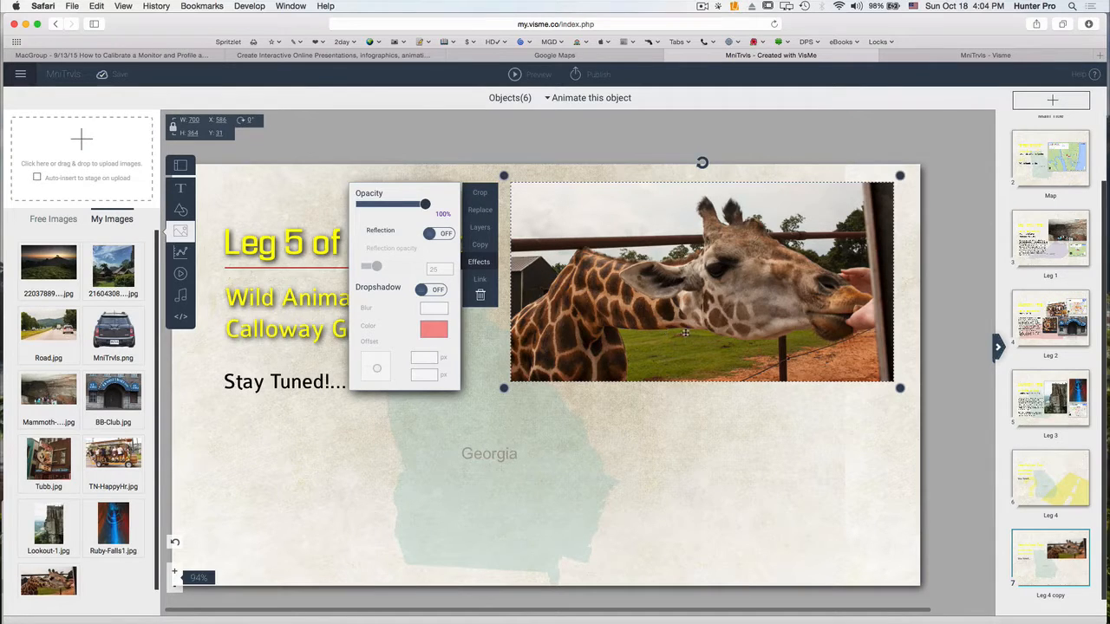
drag(701, 322, 693, 333)
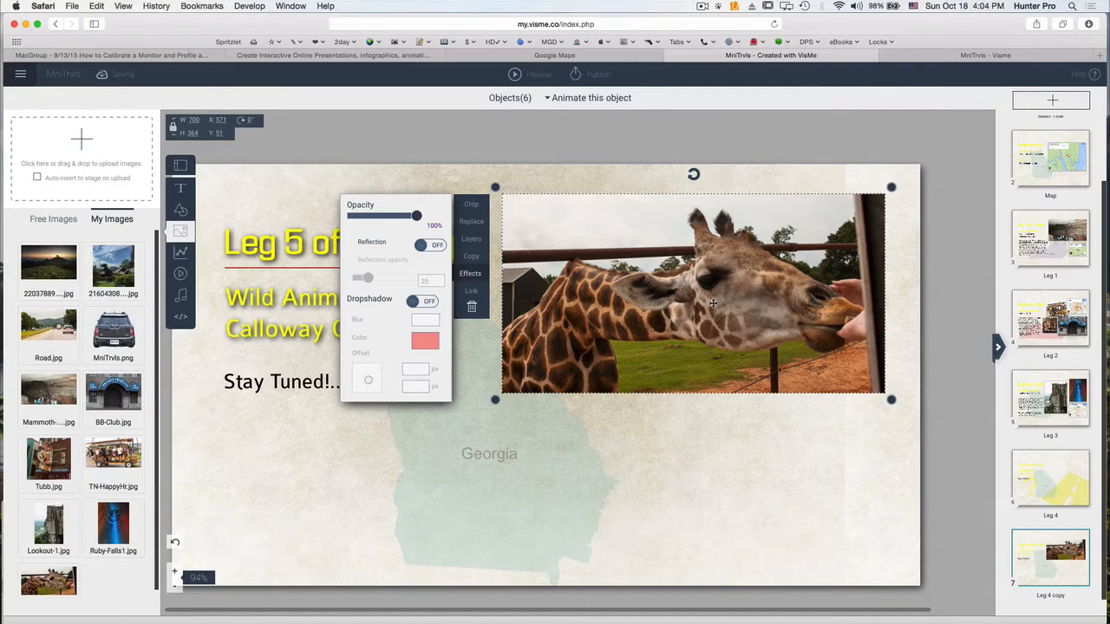
mouse_move(713, 303)
mouse_down()
mouse_move(695, 374)
mouse_move(724, 289)
mouse_up()
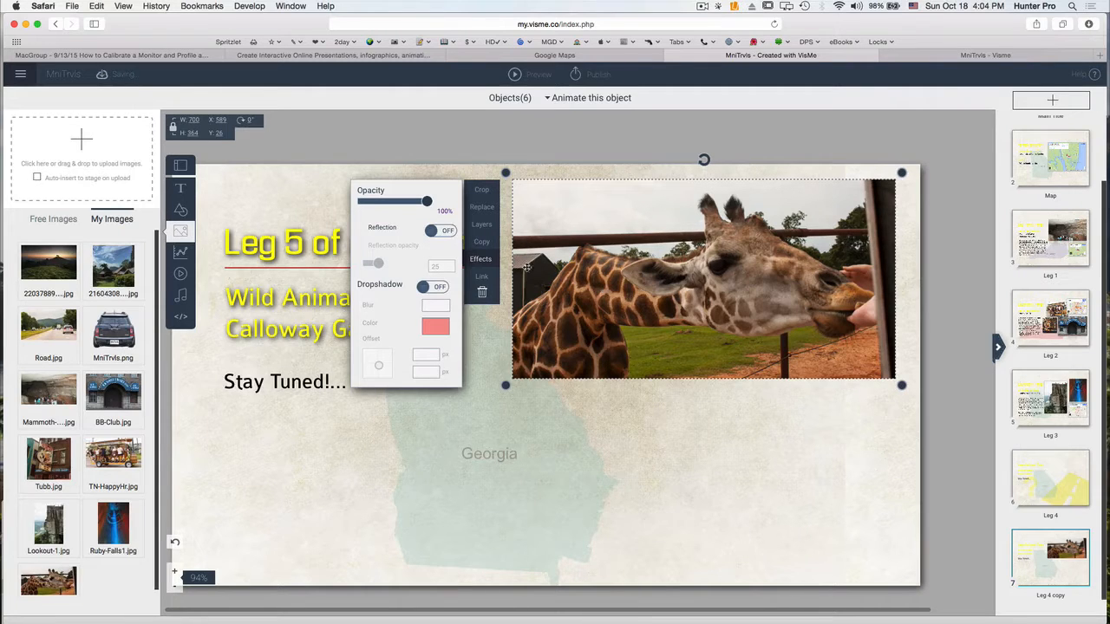
- Crop the giraffe photo to an area of about 515 × 298 around the head and neck
click(487, 196)
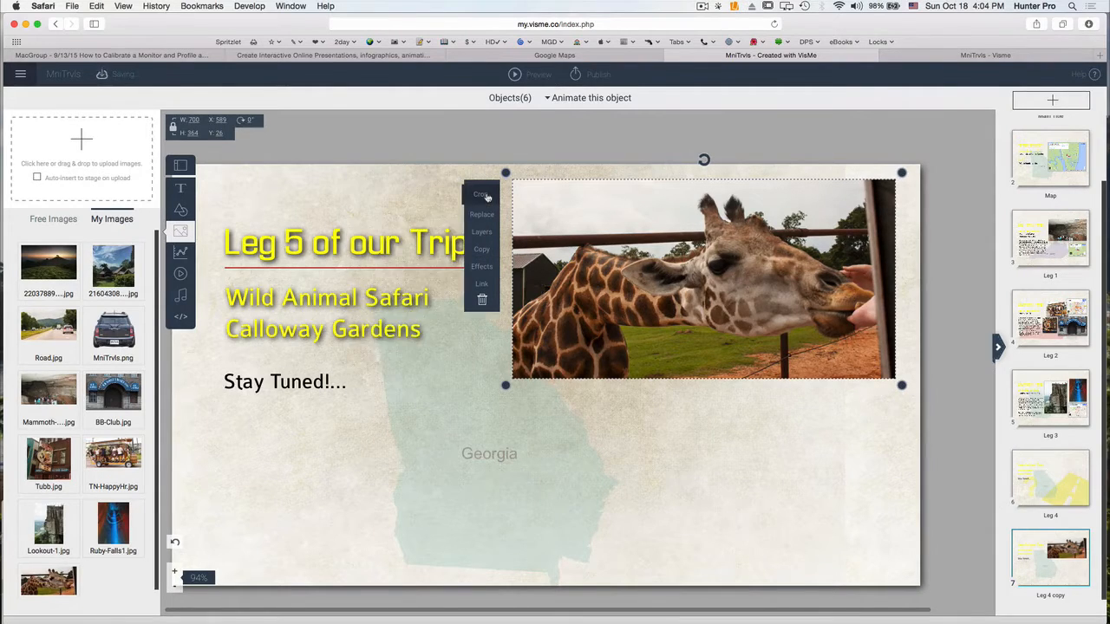
click(487, 198)
drag(709, 273, 794, 259)
drag(687, 305, 593, 364)
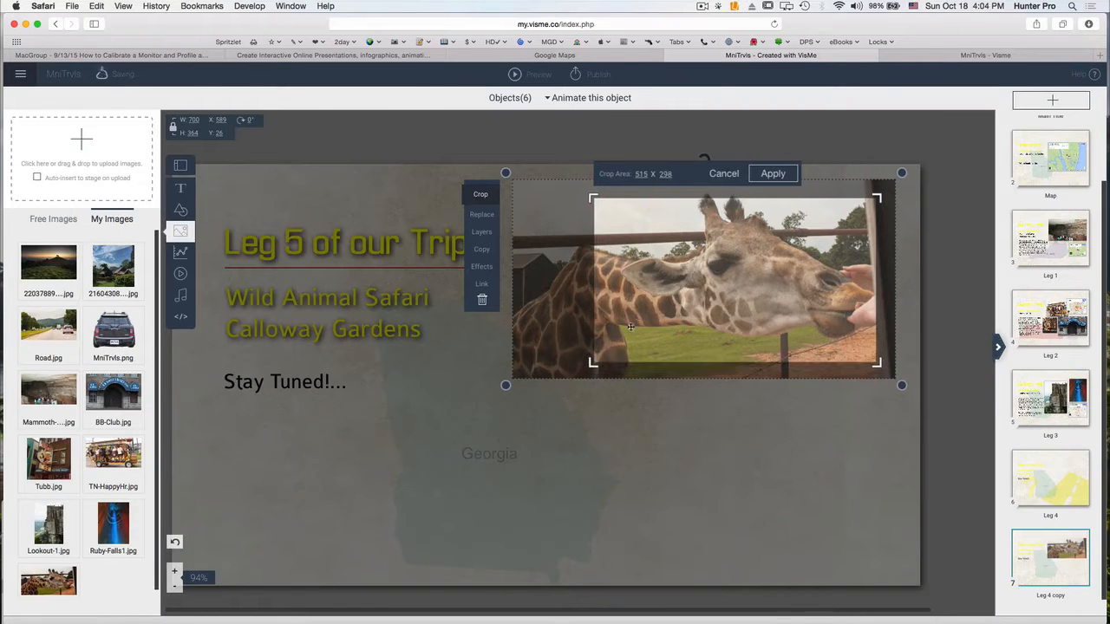
click(764, 175)
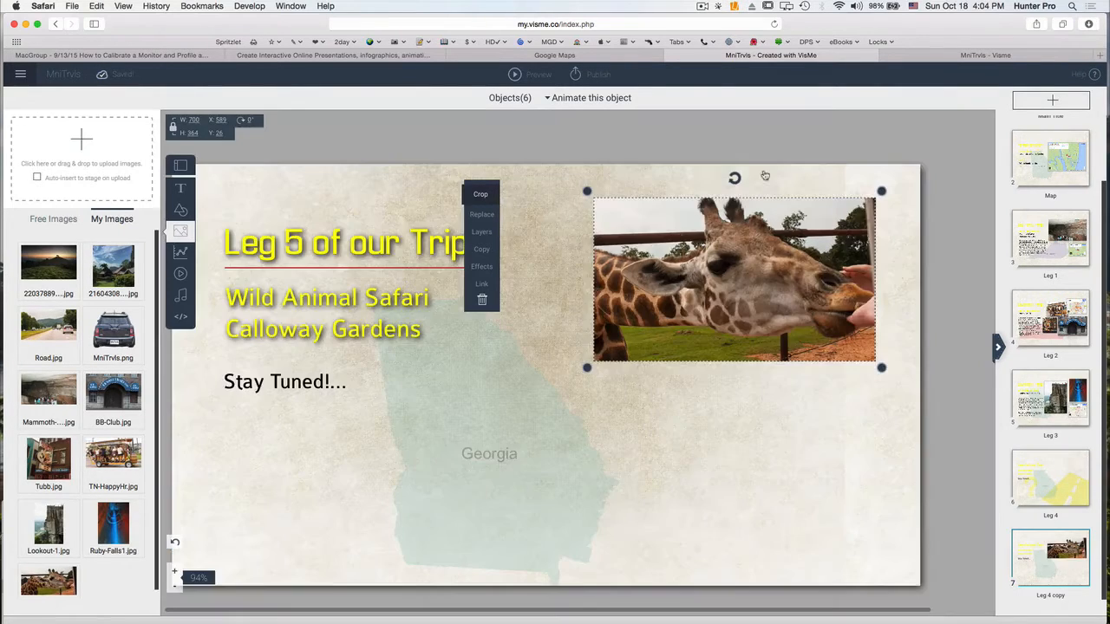
- Turn on reflection and drop shadow for the giraffe photo, trying a lower opacity and setting it back to 100%
click(483, 264)
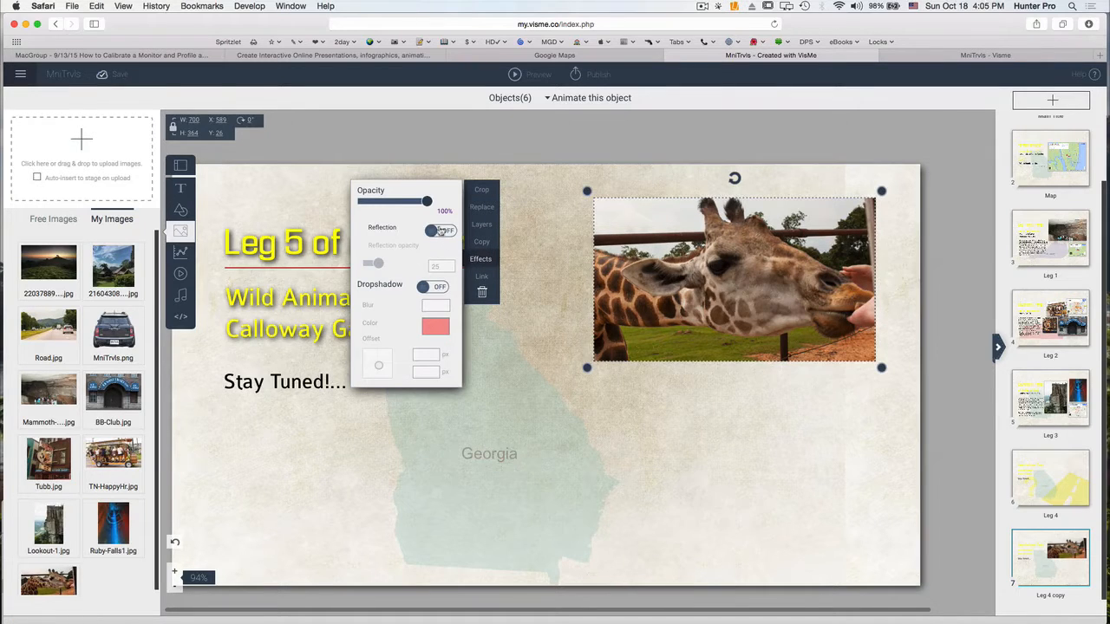
click(440, 233)
click(442, 288)
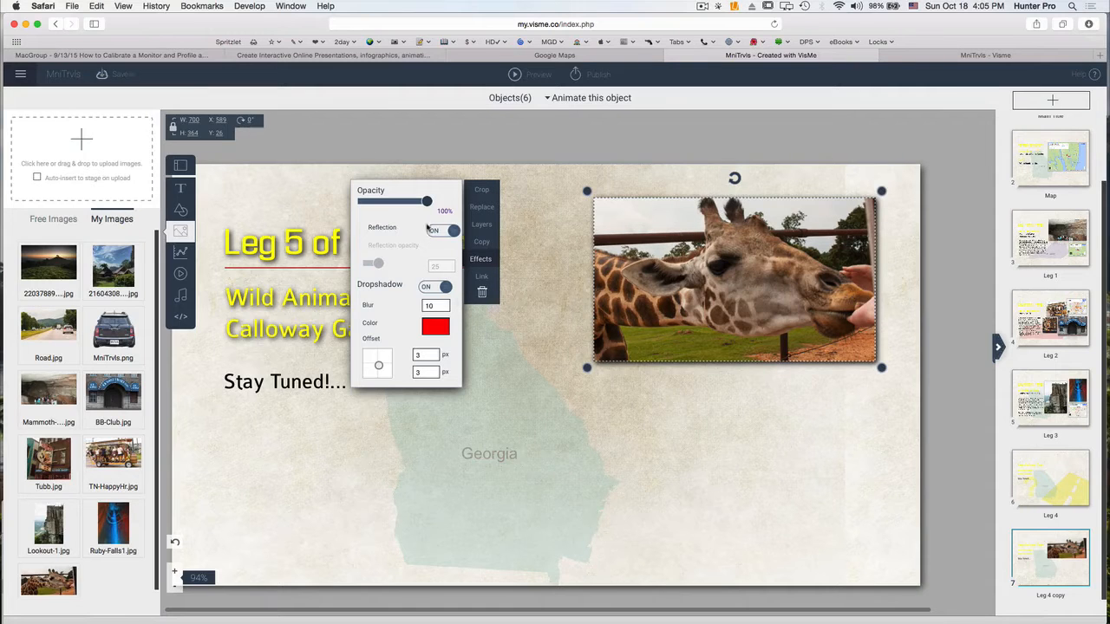
mouse_move(425, 201)
mouse_down()
mouse_move(391, 201)
mouse_move(426, 202)
mouse_up()
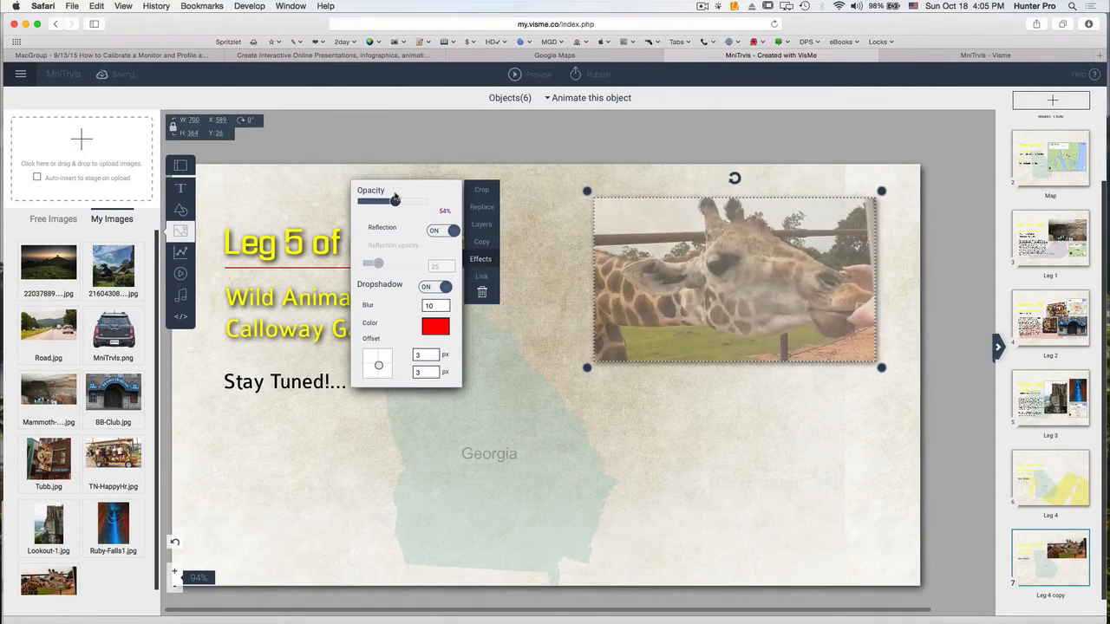
click(480, 227)
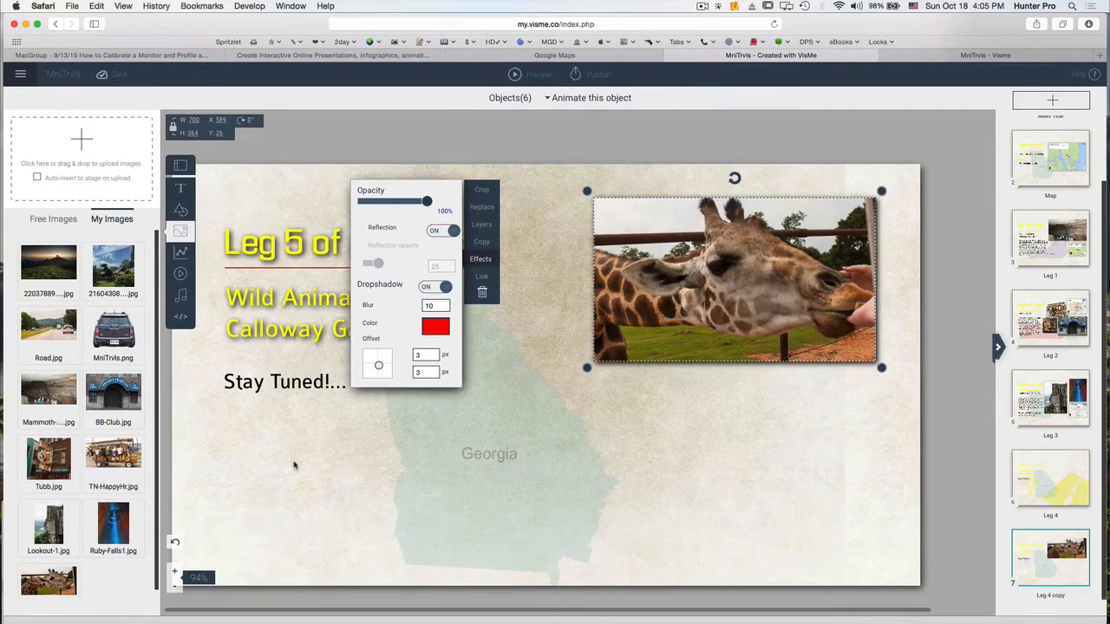
click(293, 463)
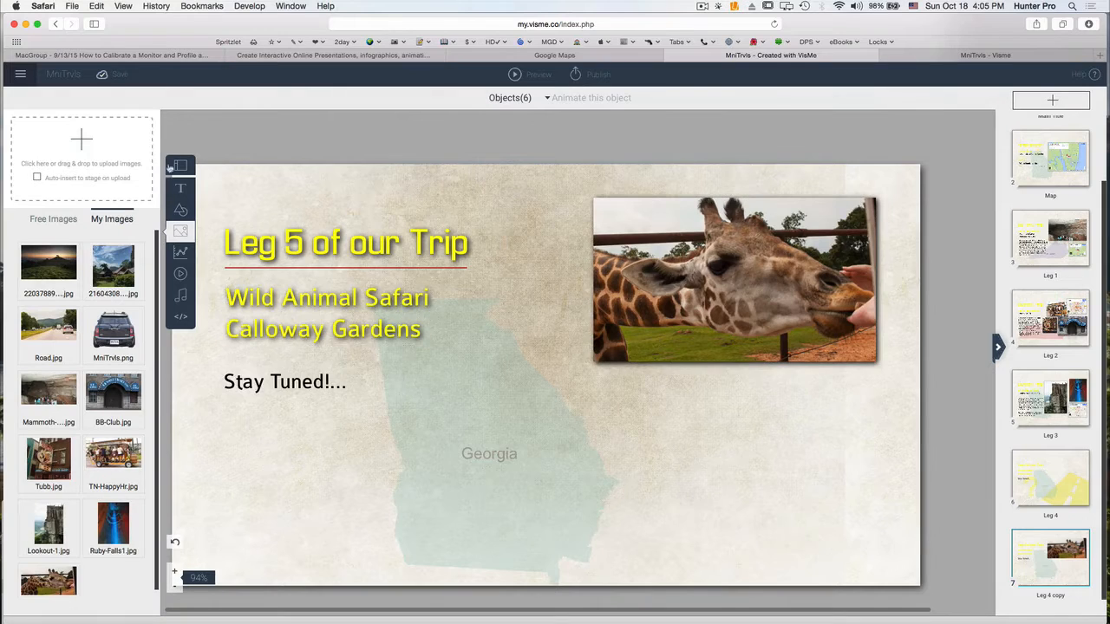
- Upload Butterfly-CG1.jpg from the Car Images folder and place it on the slide
click(84, 146)
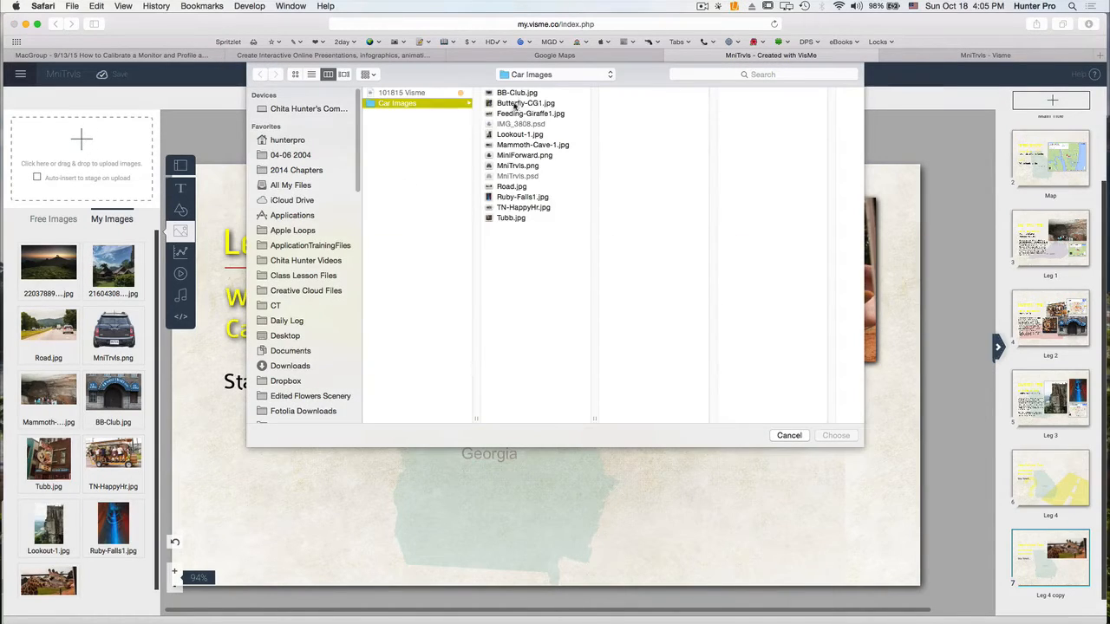
click(516, 103)
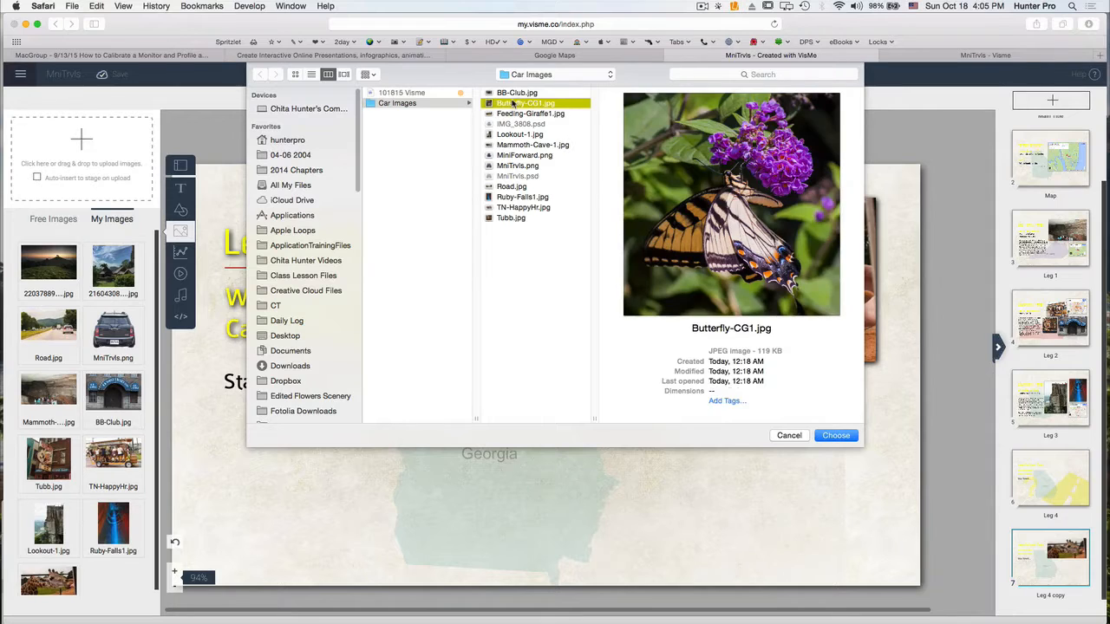
click(831, 437)
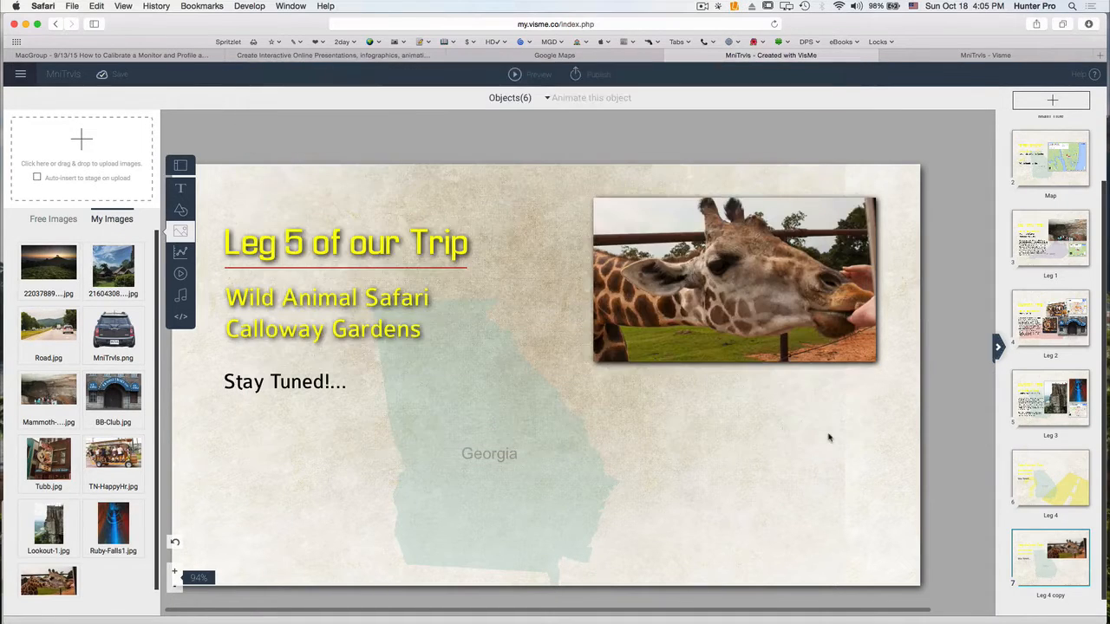
drag(707, 436, 541, 248)
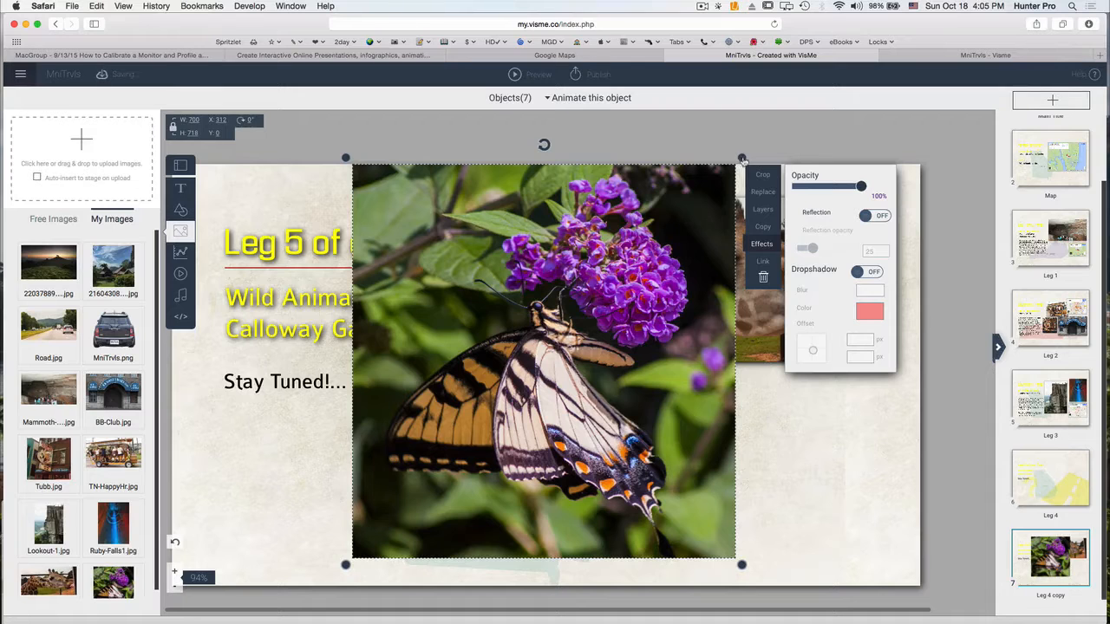
- Shrink the butterfly photo to about 282 × 289 and reposition the Georgia map shape at about X 346, Y 214
drag(743, 159, 483, 397)
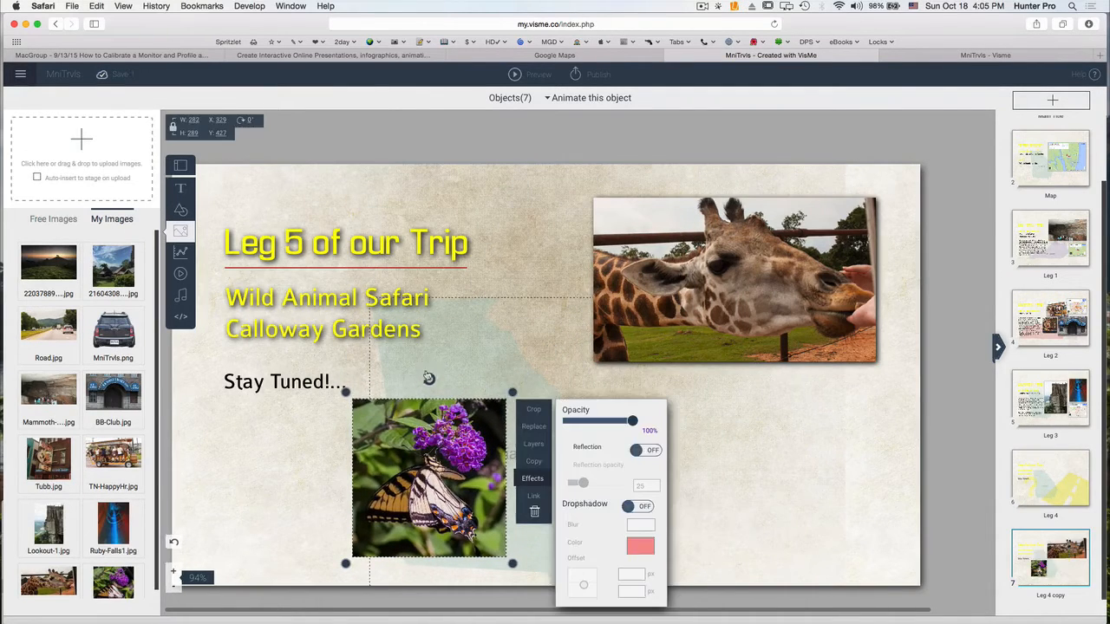
mouse_move(429, 373)
mouse_down()
mouse_move(444, 379)
mouse_move(413, 358)
mouse_up()
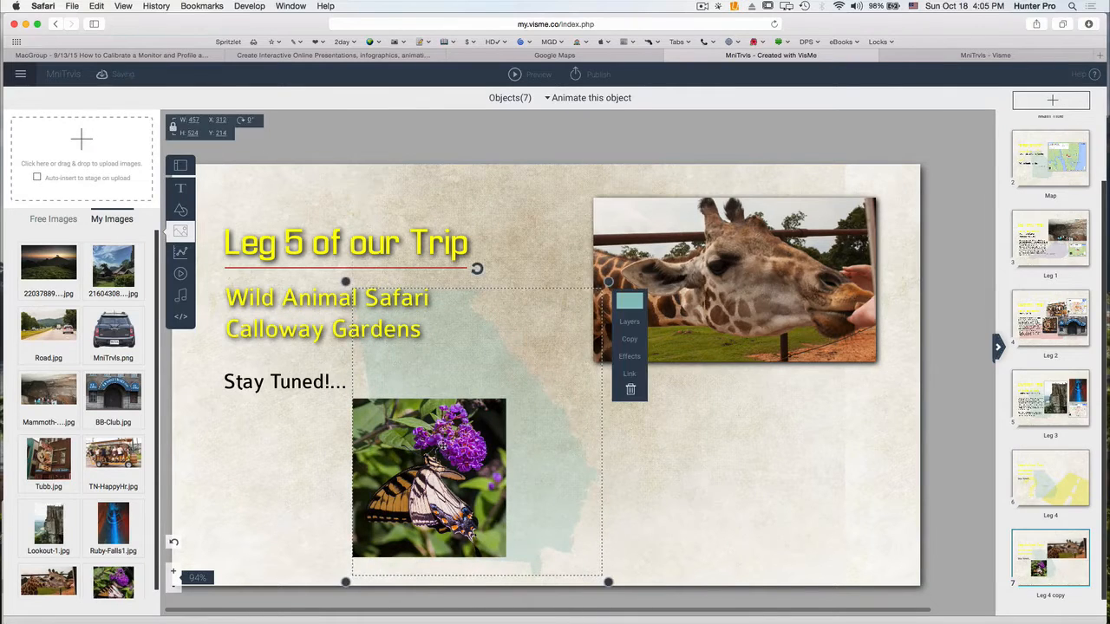
drag(371, 432, 391, 432)
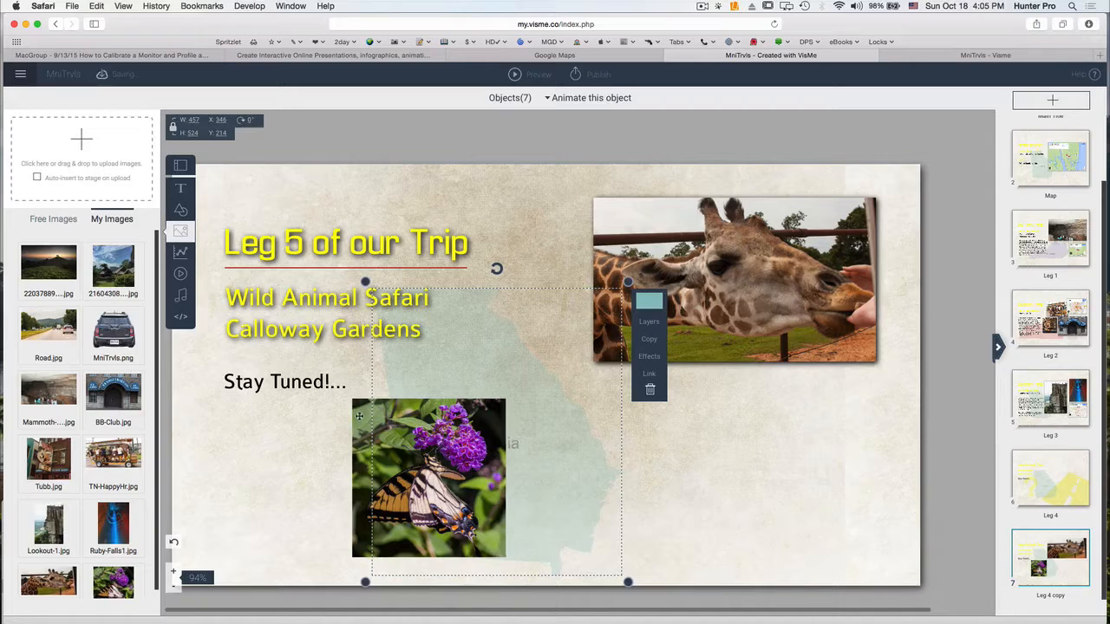
- Move the butterfly photo below the giraffe photo, at about X 859, Y 364, and enlarge it to about 307 × 315
click(358, 440)
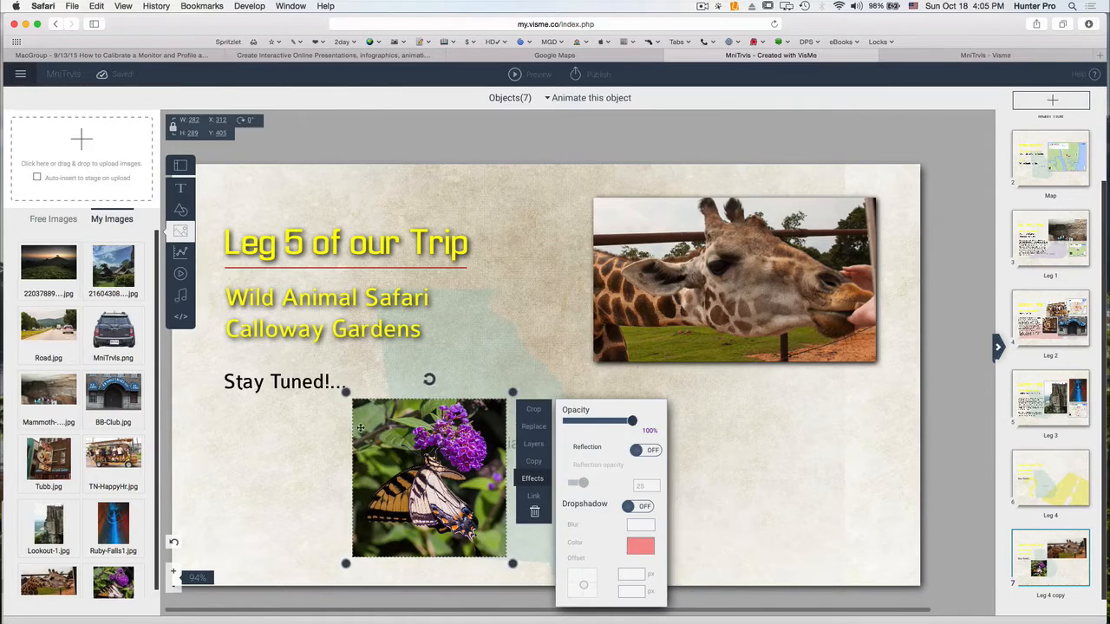
drag(361, 429, 634, 421)
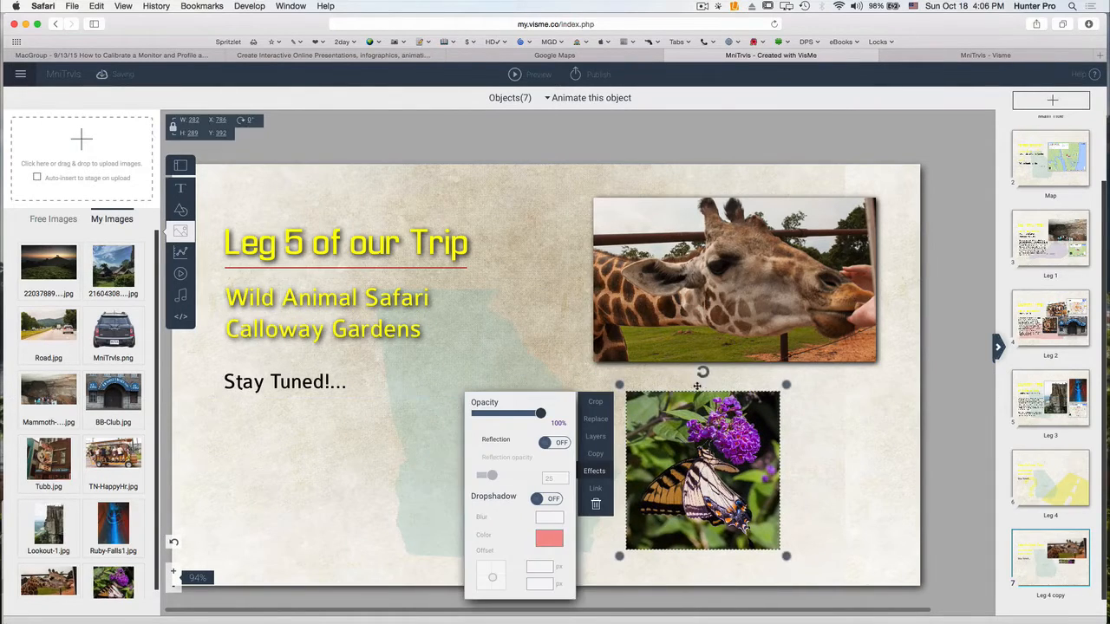
mouse_move(702, 373)
mouse_down()
mouse_move(724, 375)
mouse_move(655, 384)
mouse_move(770, 399)
mouse_move(702, 352)
mouse_up()
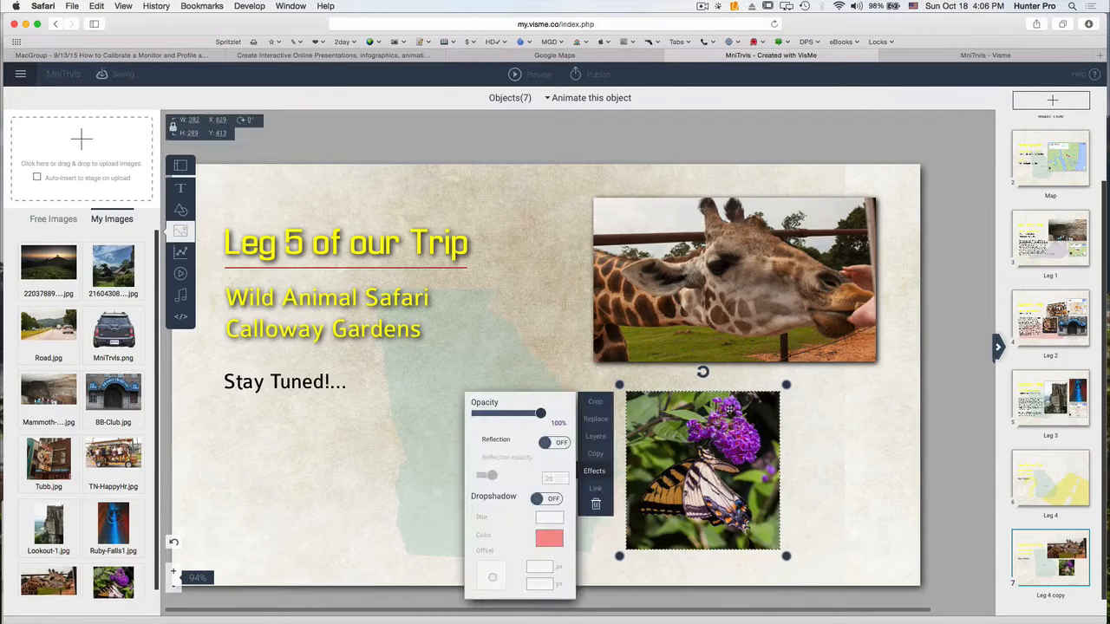
drag(780, 553, 831, 574)
drag(748, 478, 791, 463)
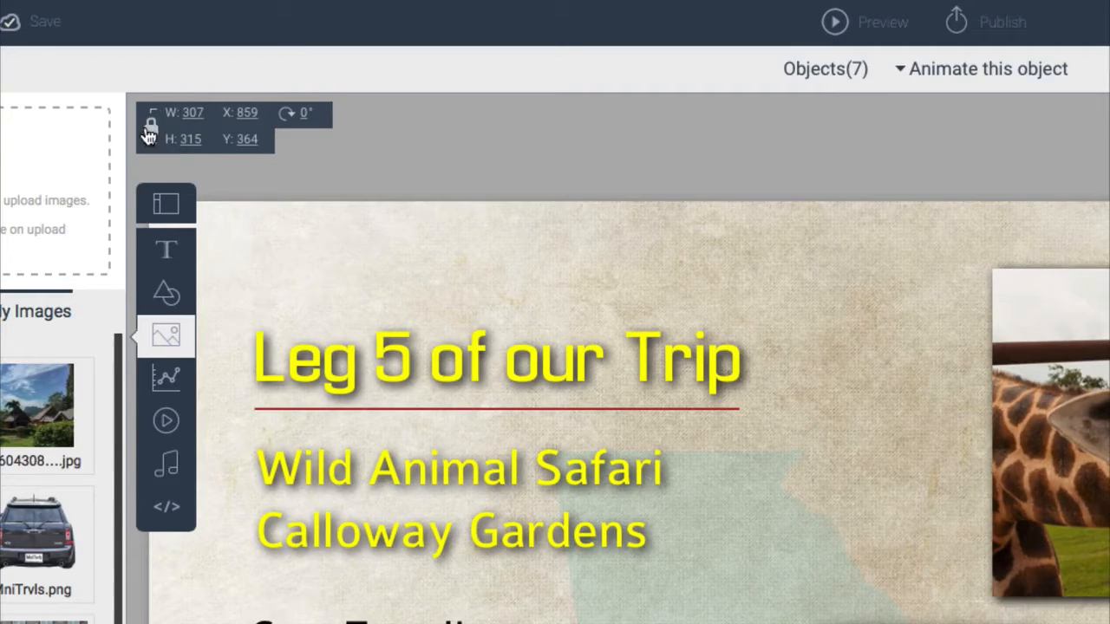
click(192, 114)
click(192, 141)
click(149, 130)
click(152, 129)
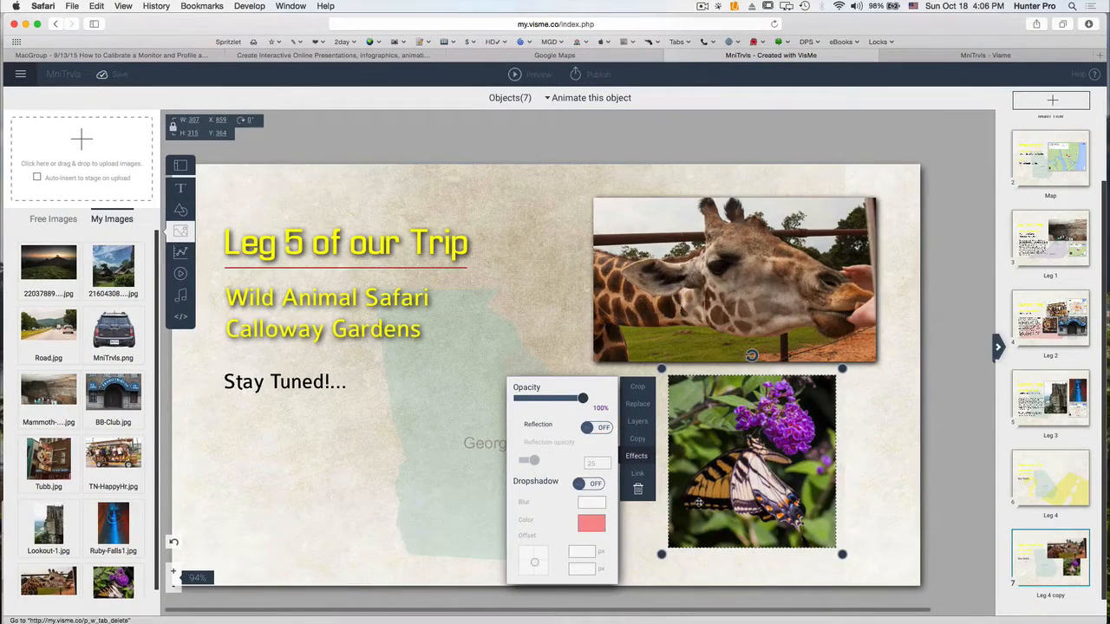
- Turn on reflection and drop shadow for the butterfly photo, and enlarge it to about 352 × 361 at about X 881, Y 364
click(605, 428)
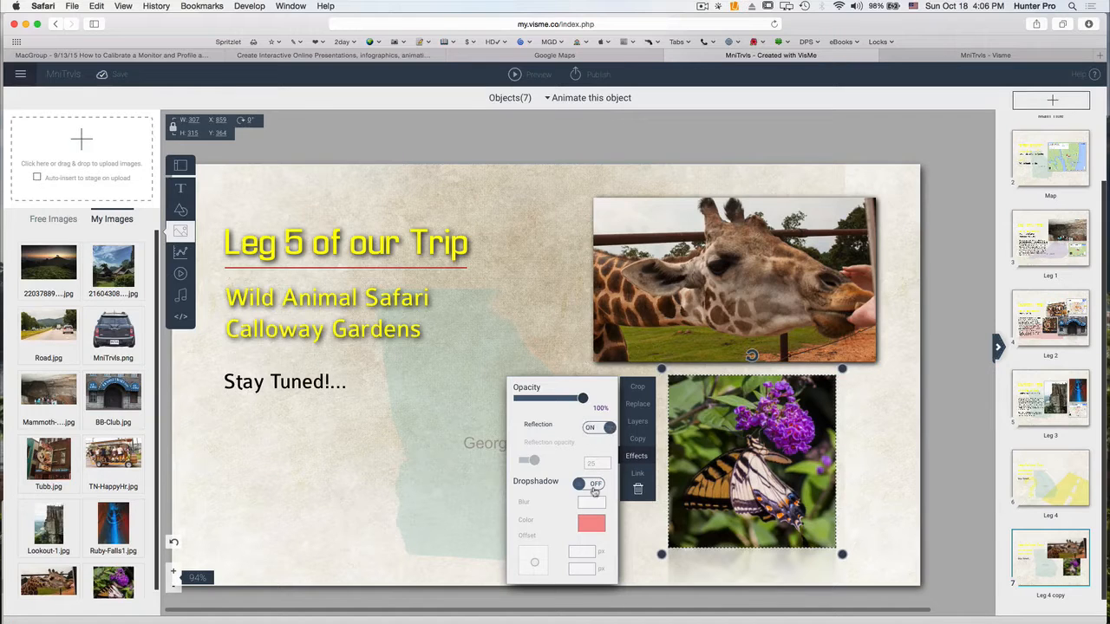
click(597, 484)
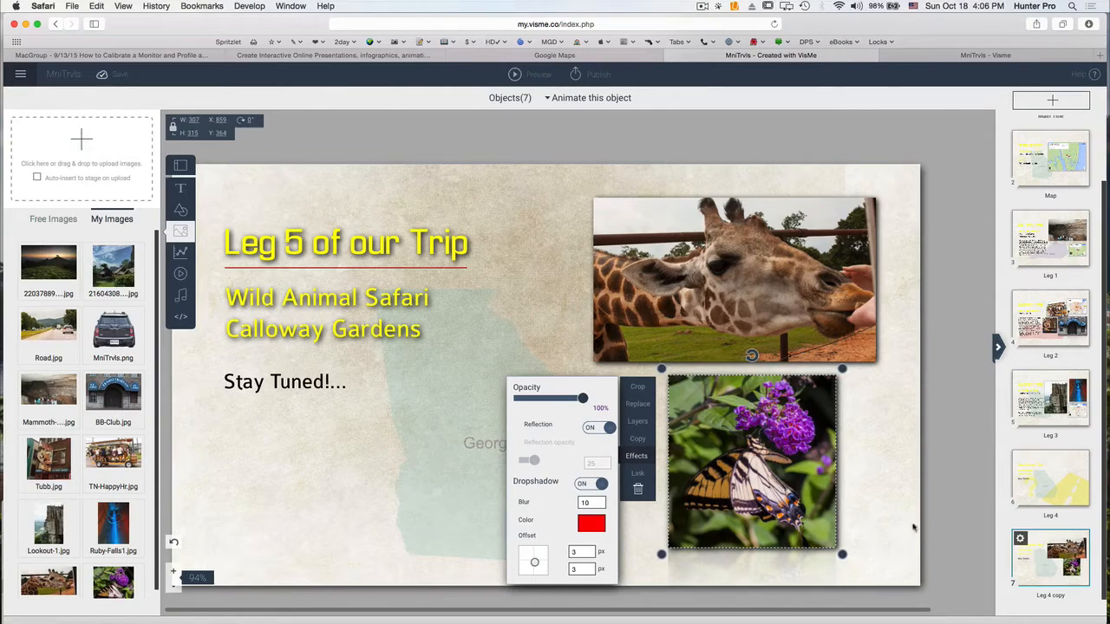
drag(842, 554, 868, 581)
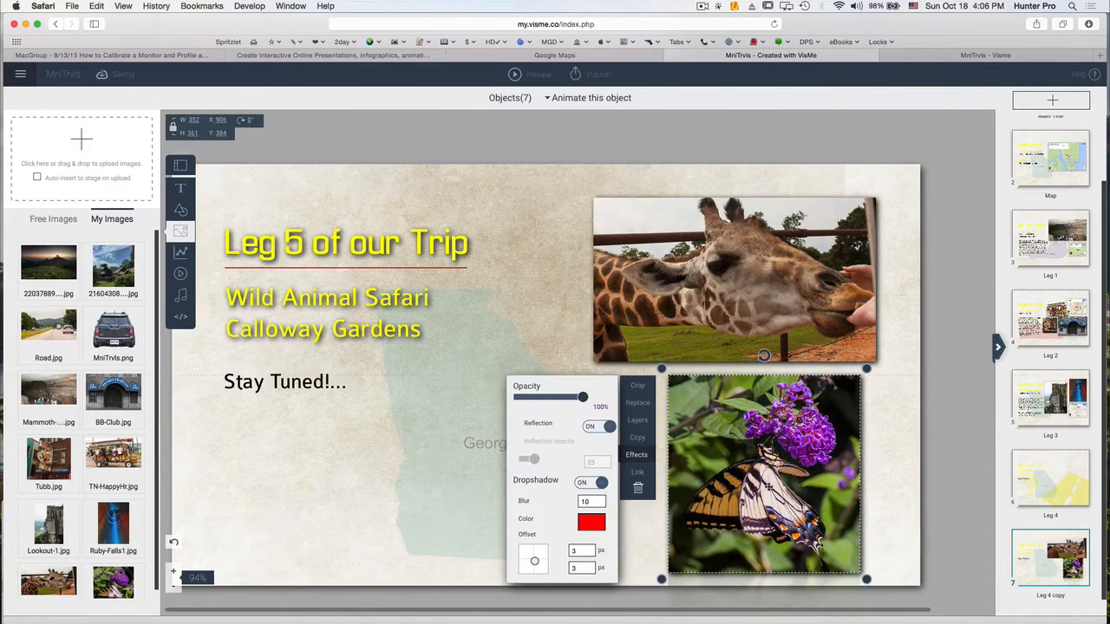
mouse_move(801, 487)
mouse_down()
mouse_move(760, 487)
mouse_move(813, 488)
mouse_up()
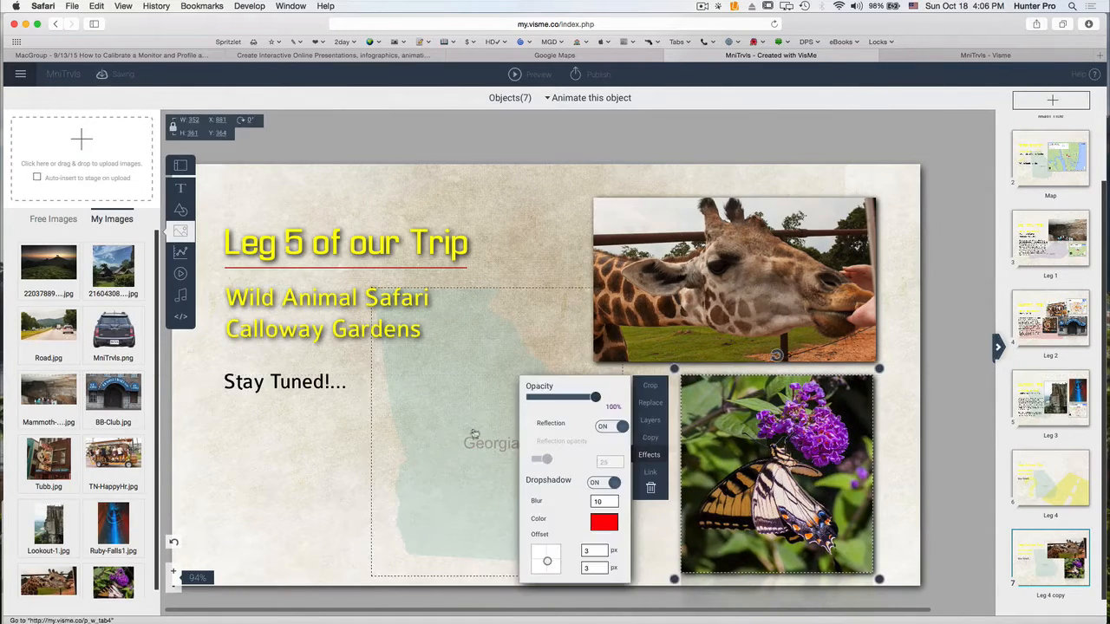
click(318, 455)
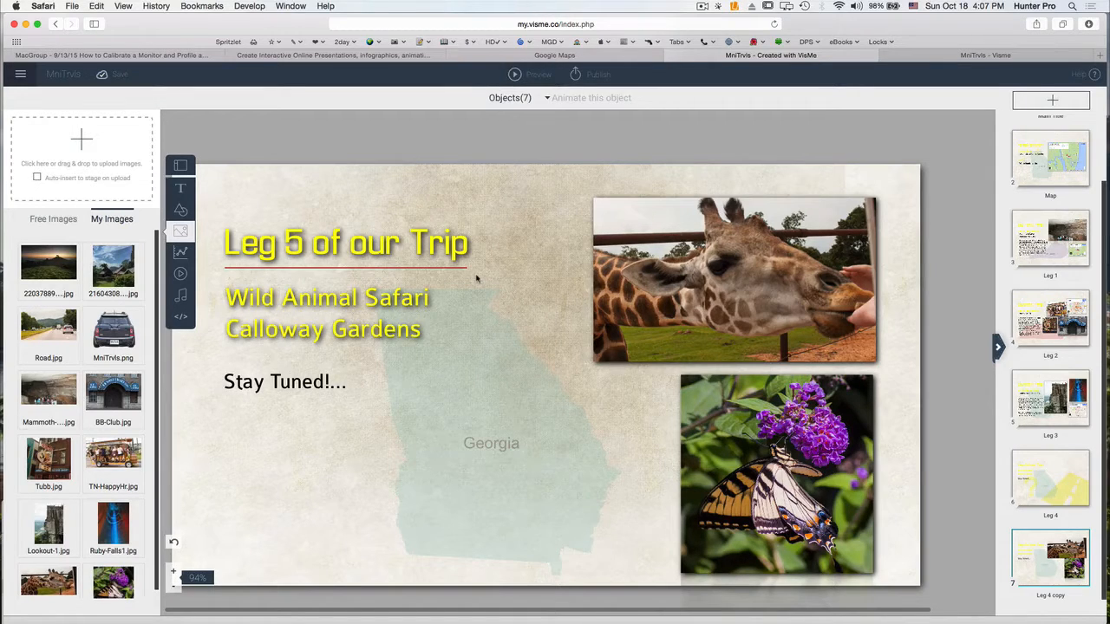
- Switch to Google Maps, find Wild Animal Safari in Pine Mountain, GA, and copy the code for embedding its map
click(553, 56)
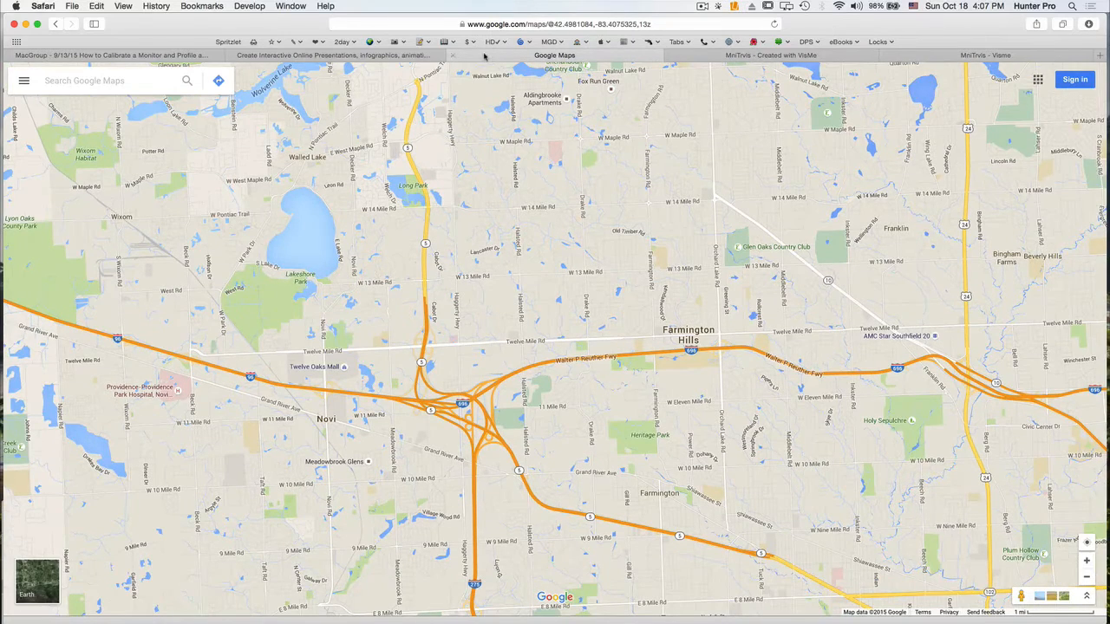
click(79, 84)
text(Wild An)
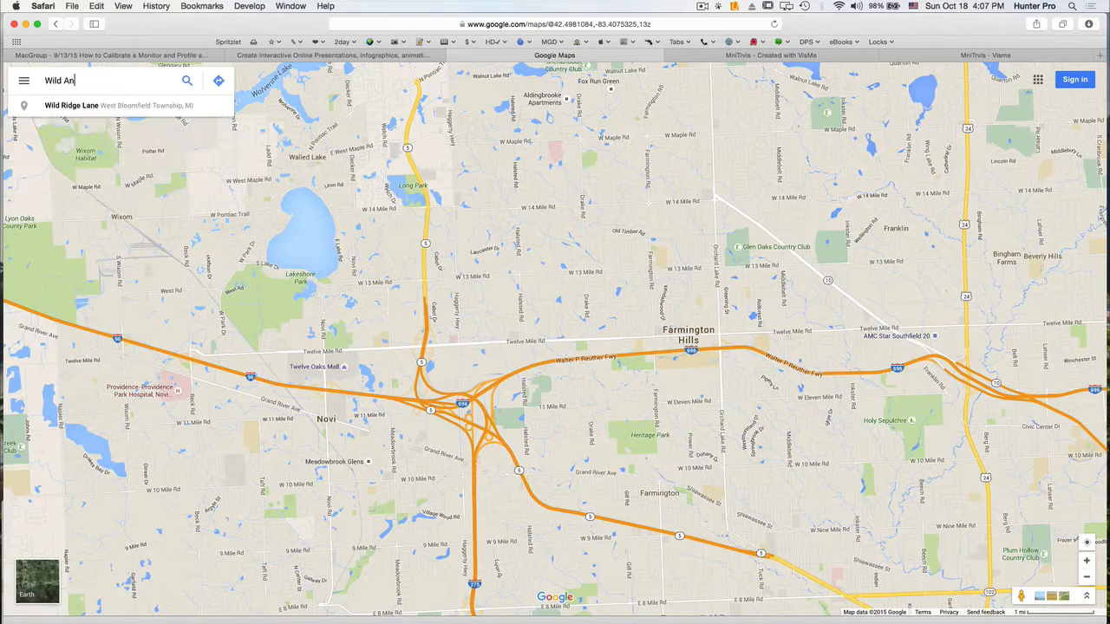
text(imal)
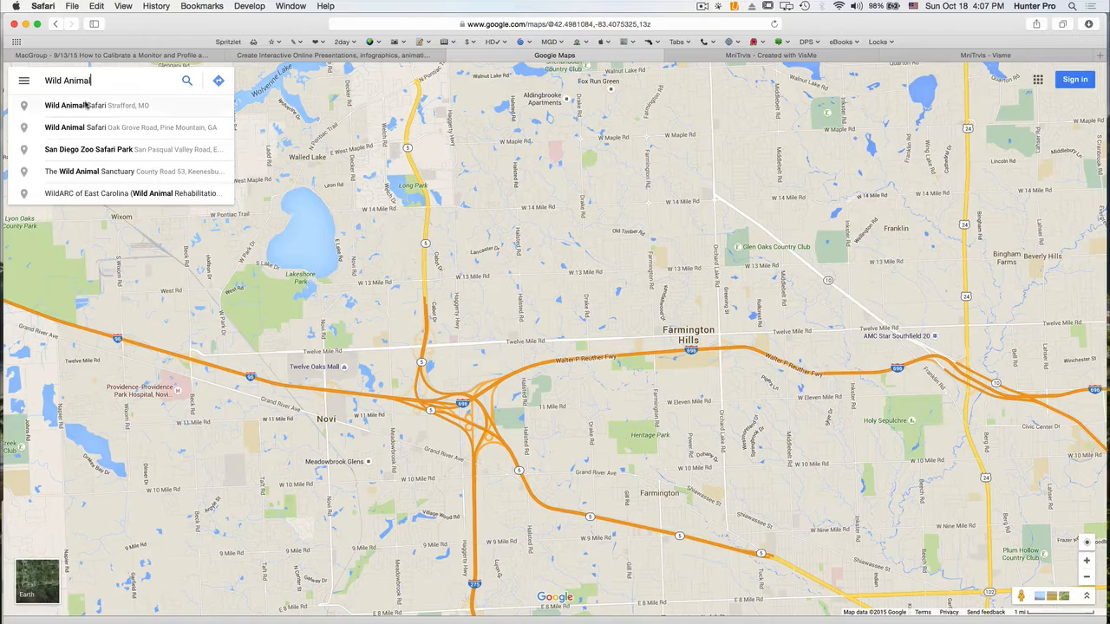
click(127, 129)
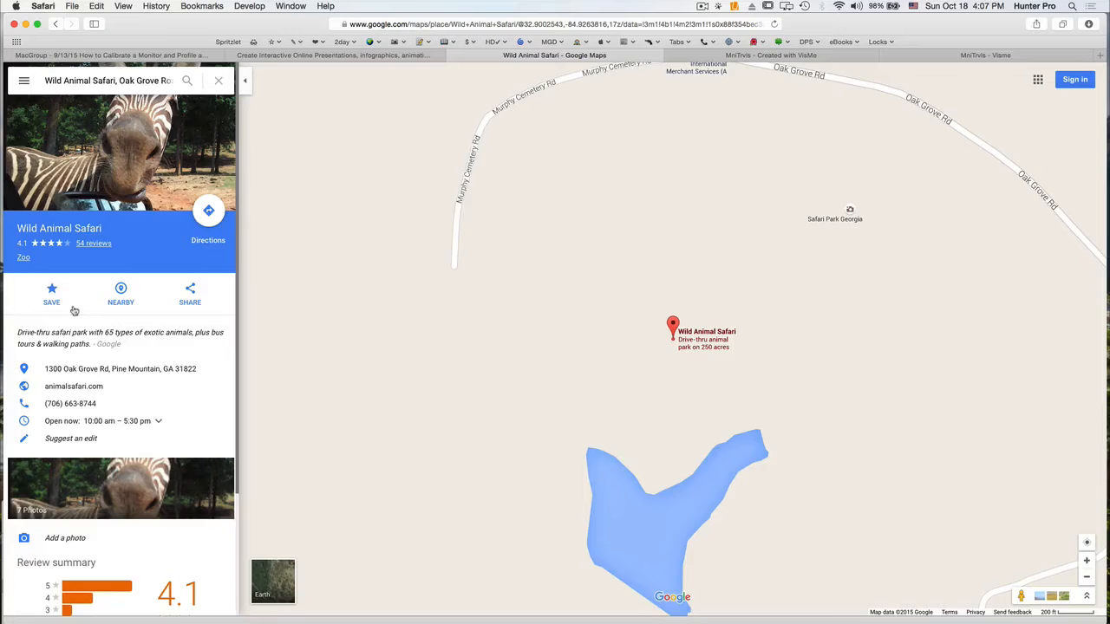
click(193, 295)
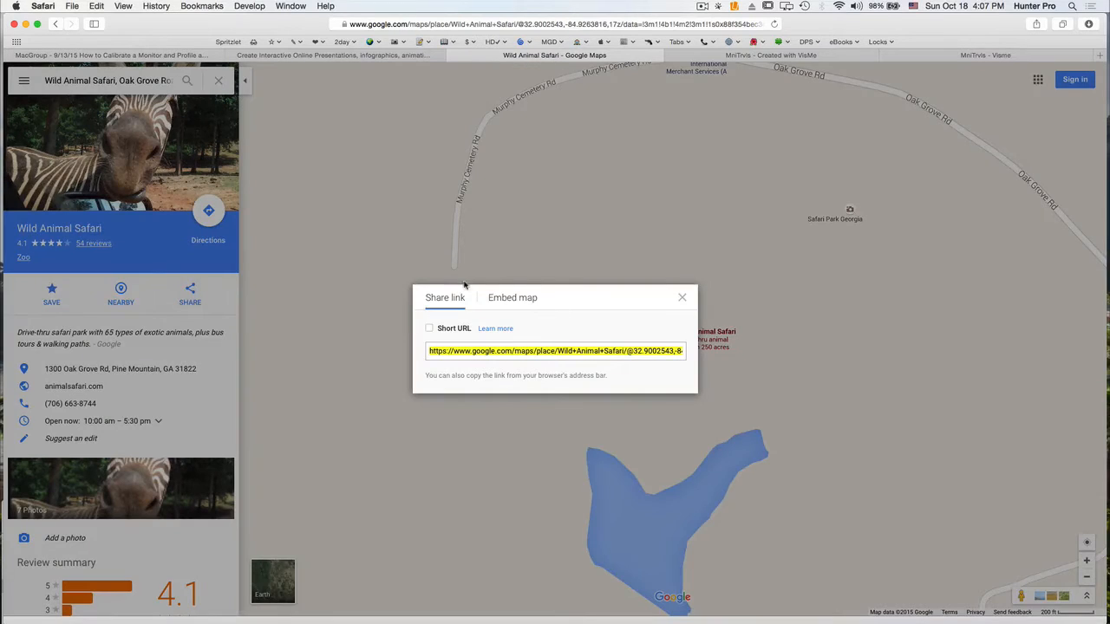
click(517, 301)
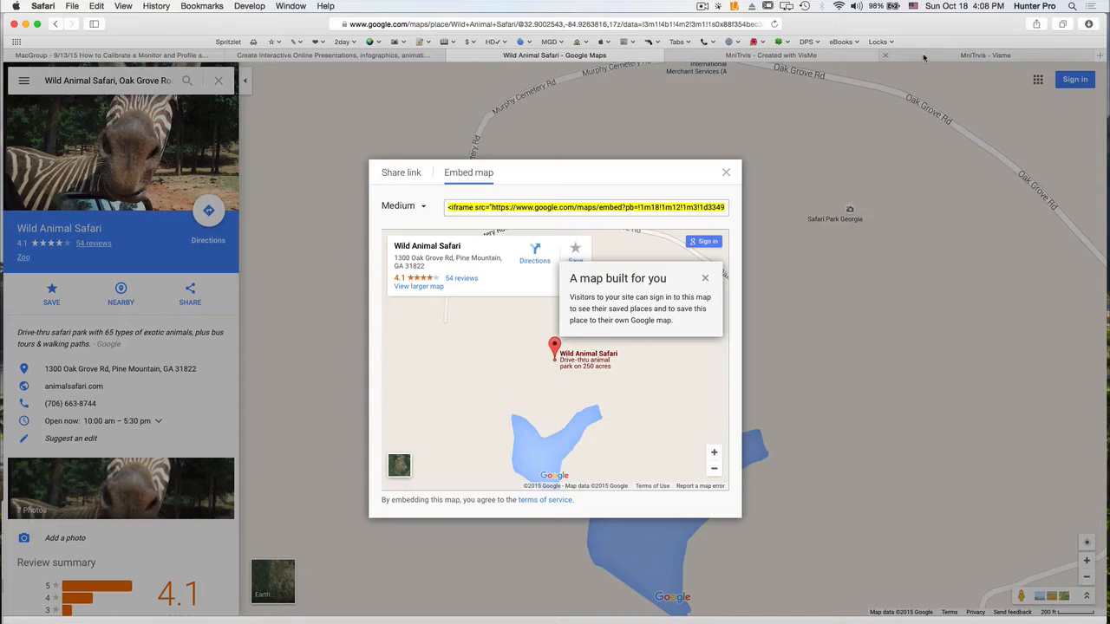
- Return to the Visme presentation and insert an iframe with the copied Wild Animal Safari map code on the Leg 5 slide
click(845, 57)
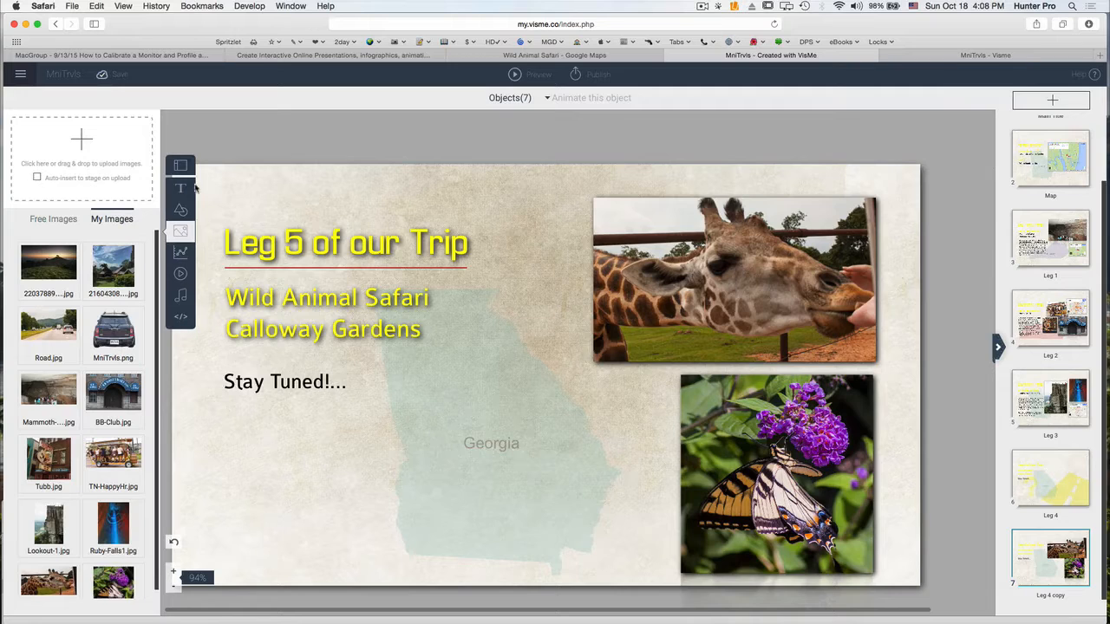
click(180, 318)
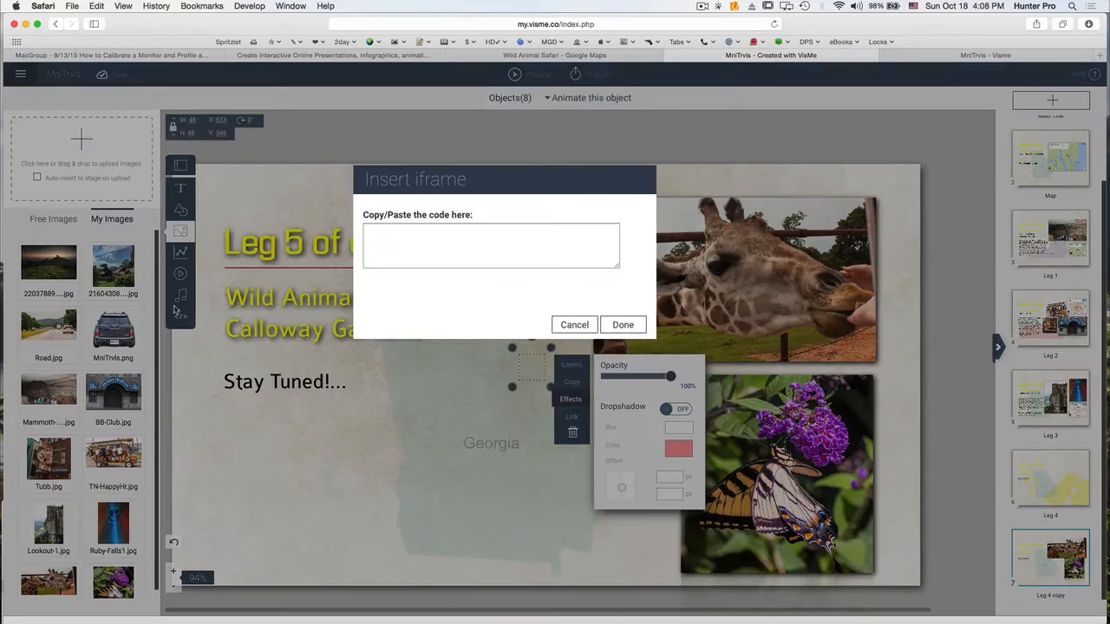
click(407, 228)
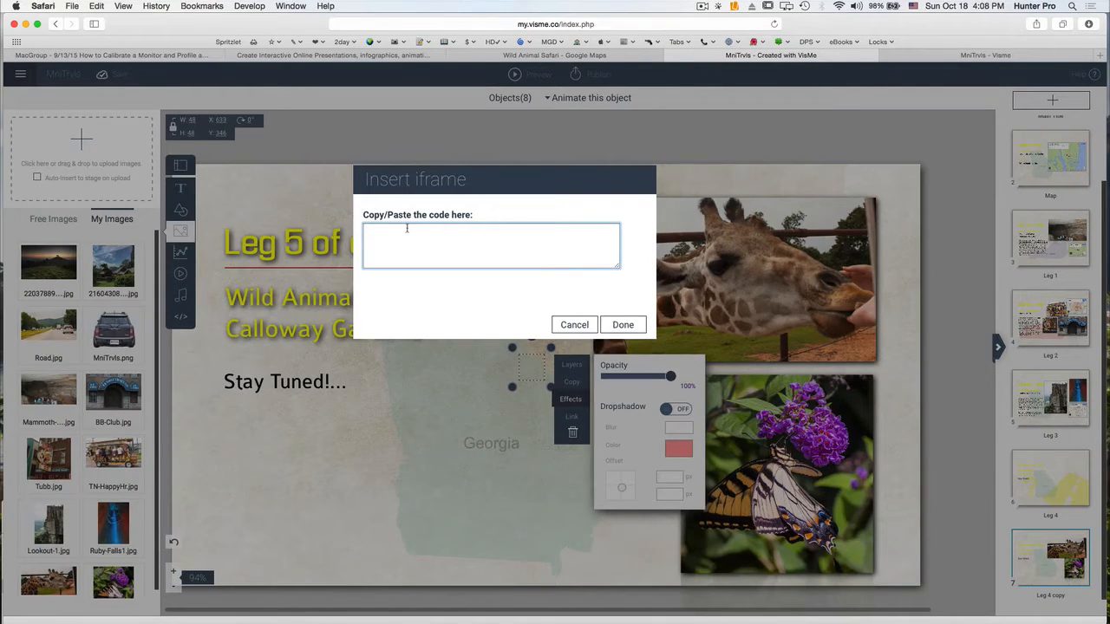
key(super+v)
click(621, 324)
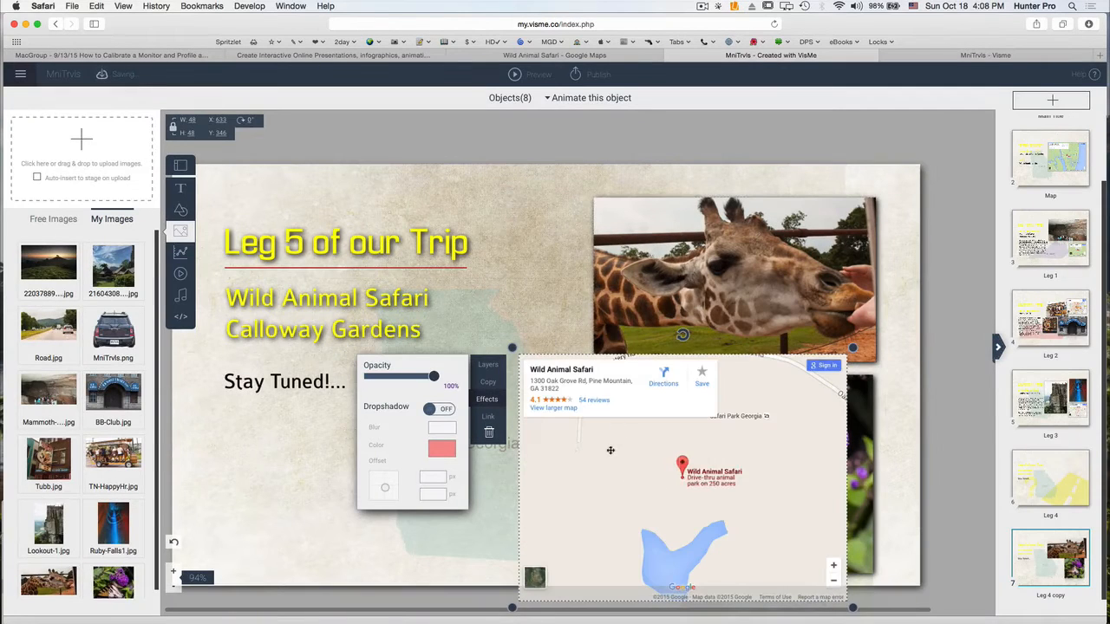
- Shrink the embedded Wild Animal Safari map to about 435 × 435 and move it to about X 407, Y 378
drag(598, 444, 430, 268)
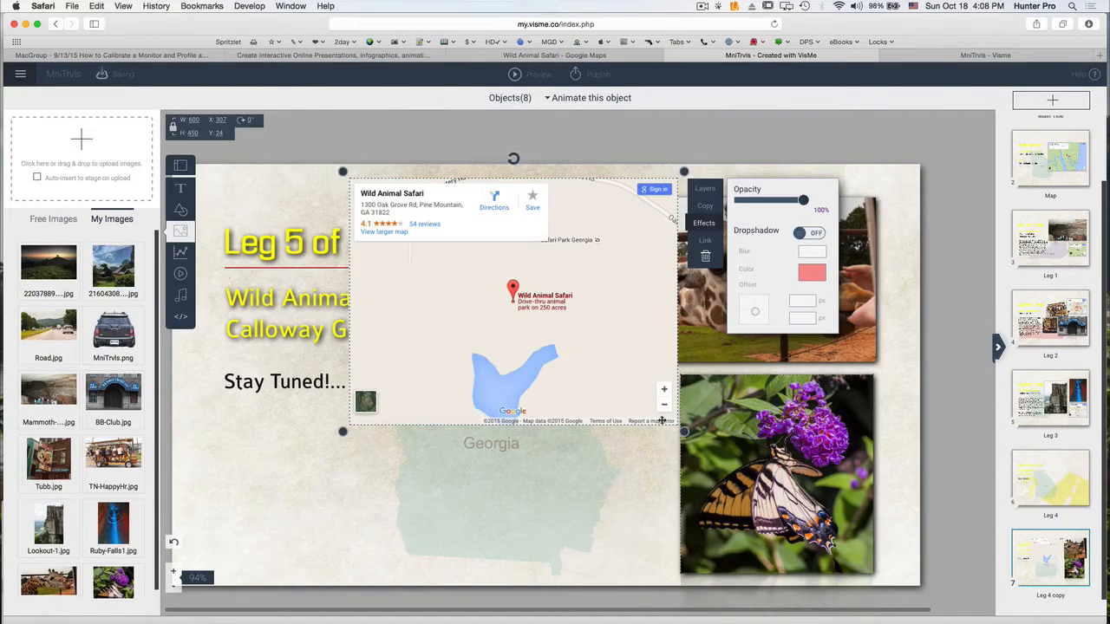
drag(684, 432, 627, 458)
drag(726, 462, 629, 460)
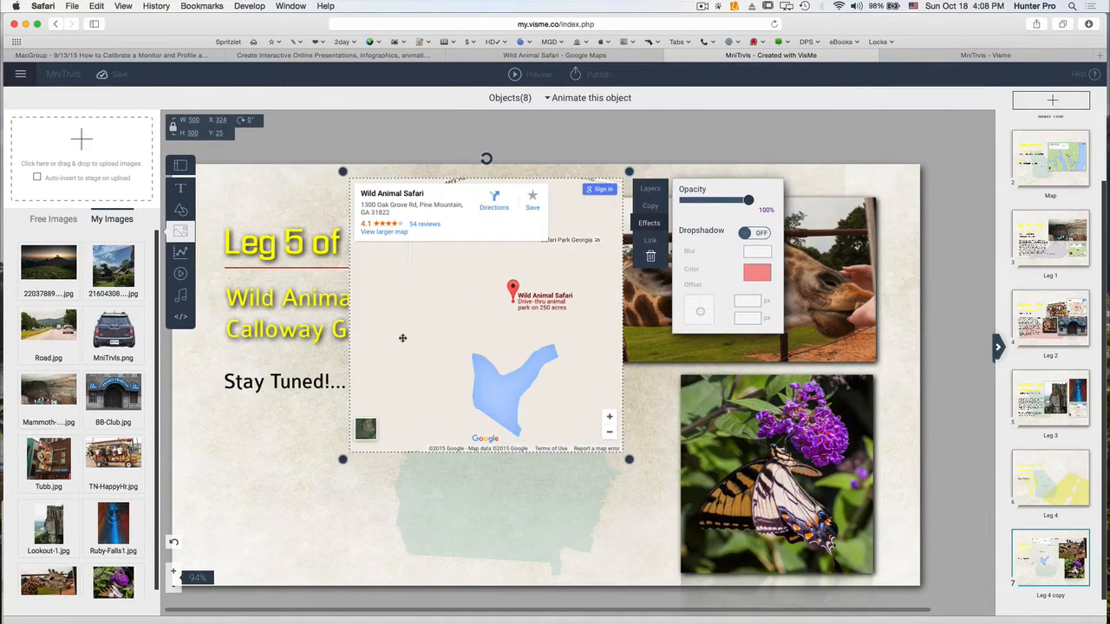
drag(342, 172, 376, 206)
drag(502, 330, 504, 483)
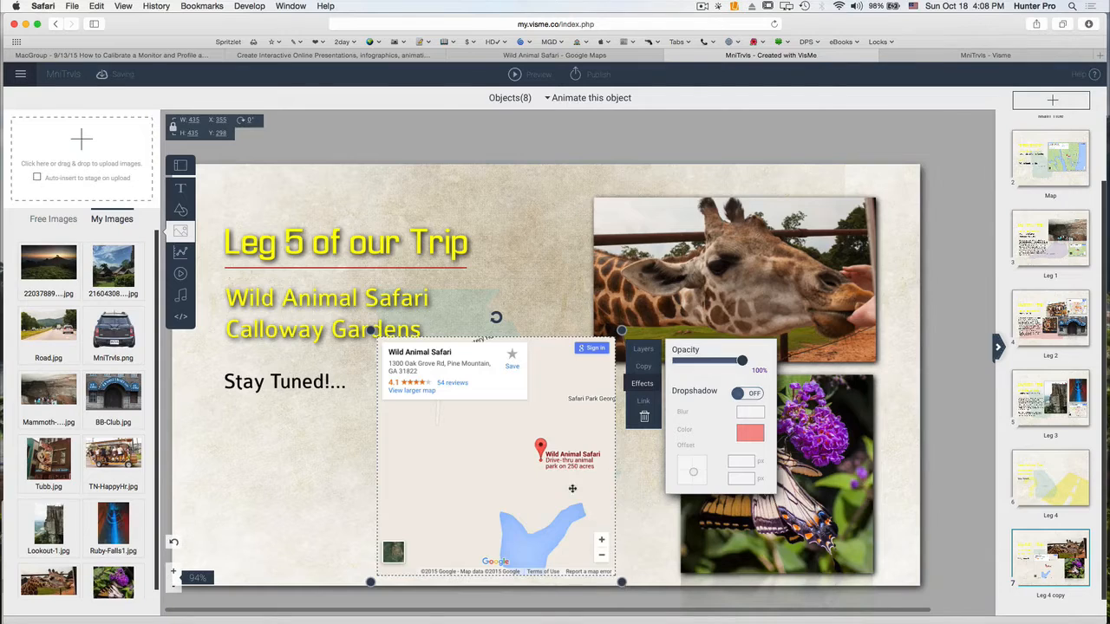
drag(572, 495, 603, 540)
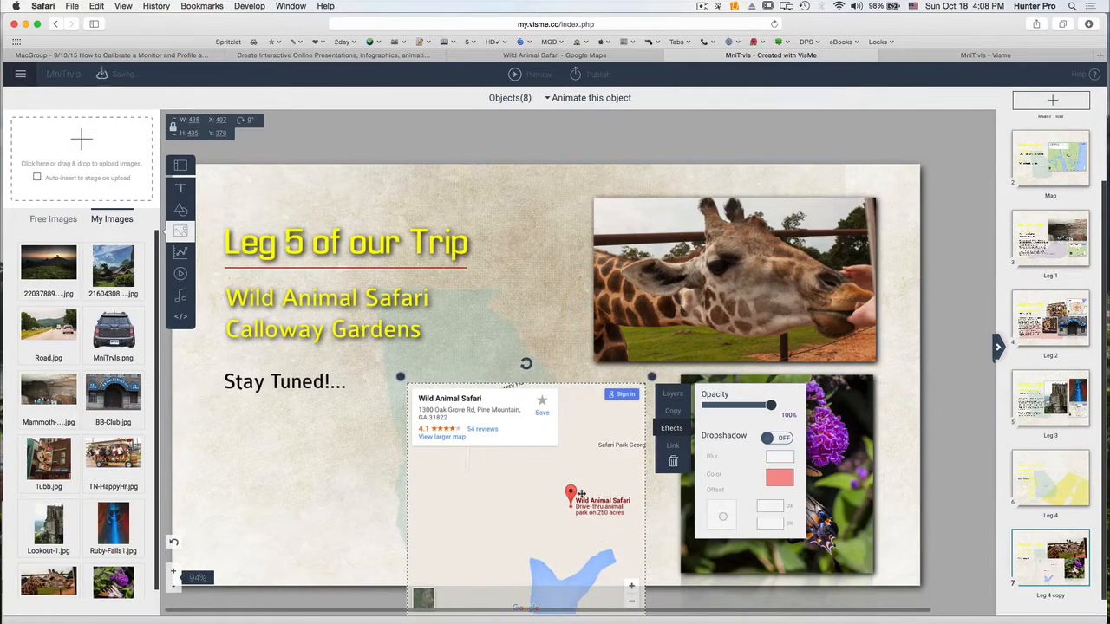
- Set the embedded map's width to 300 with its proportions locked, and deselect it
click(195, 123)
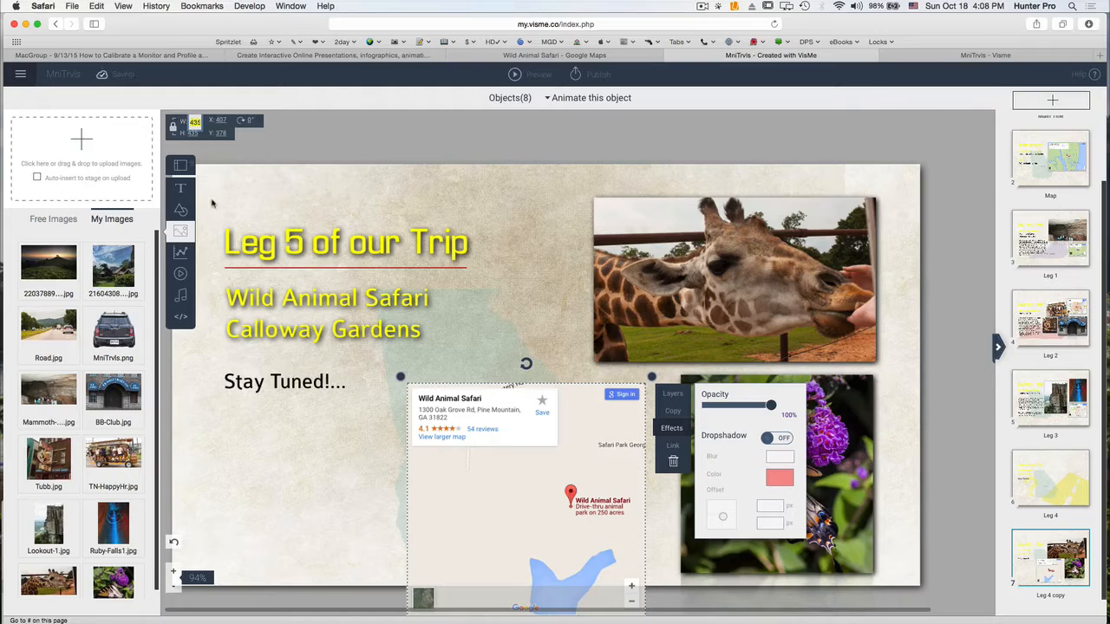
text(300)
key(Return)
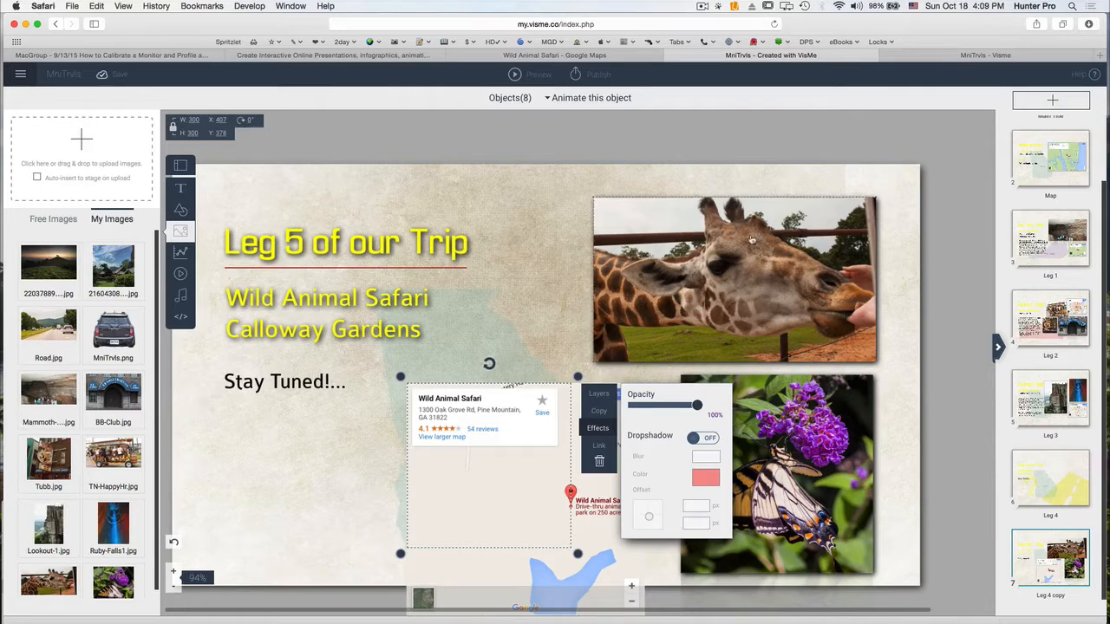
click(659, 148)
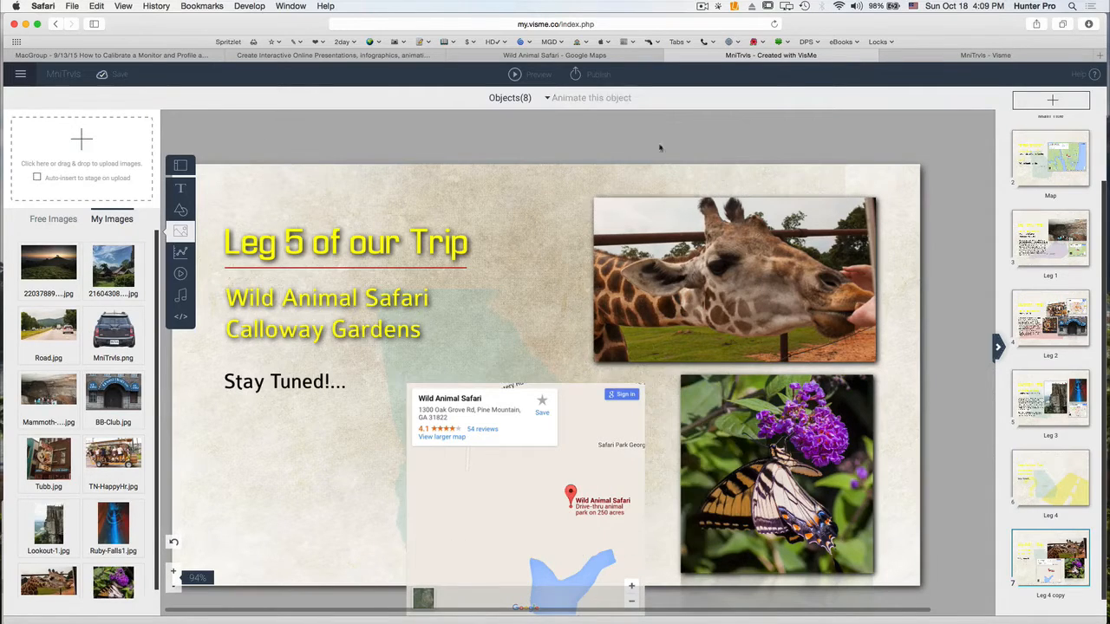
- Preview the Leg 5 slide, and check the title's animation against the objects' appearance timeline
click(513, 75)
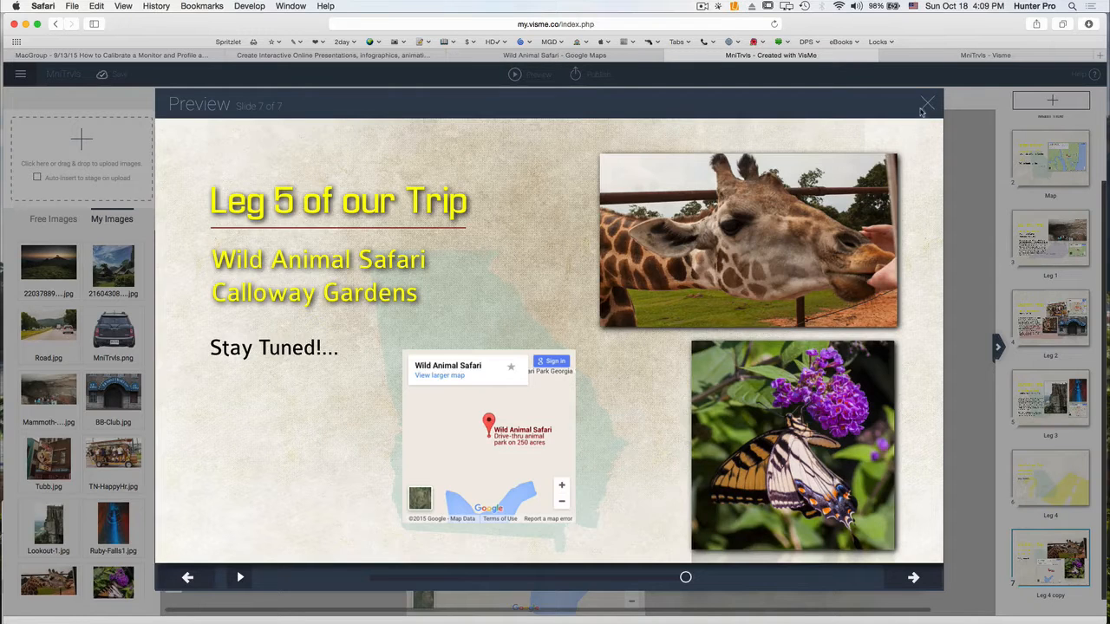
click(927, 104)
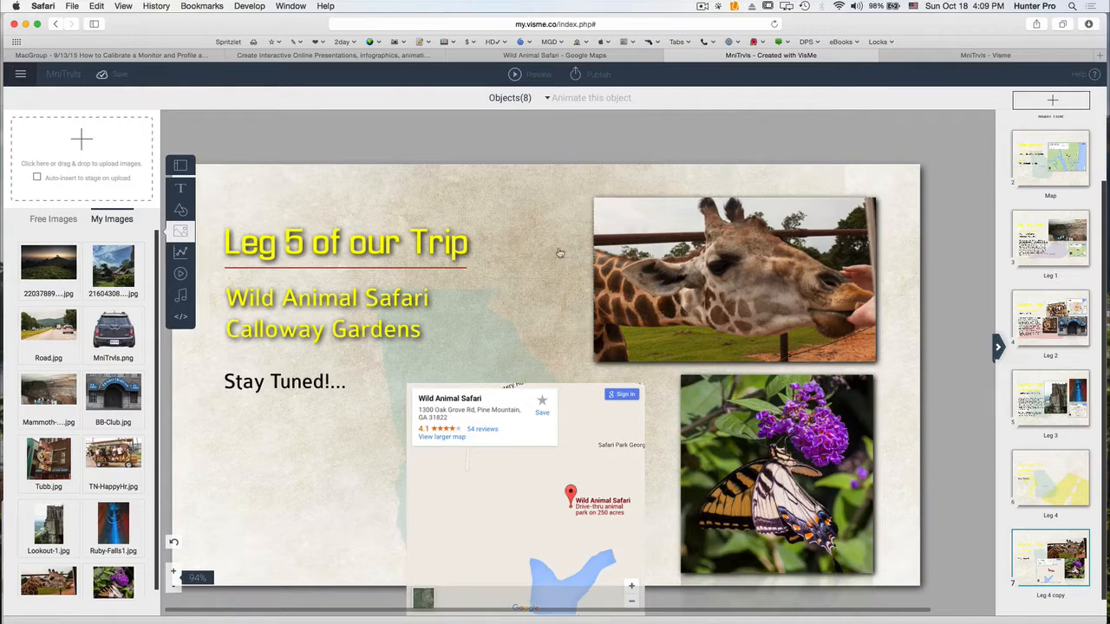
click(446, 248)
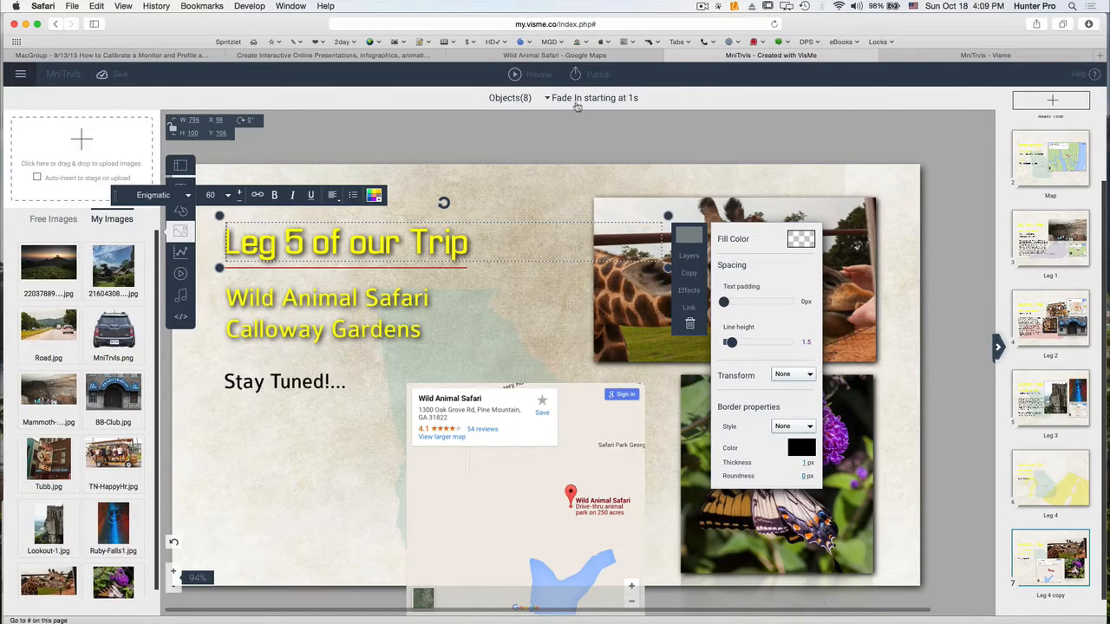
click(547, 99)
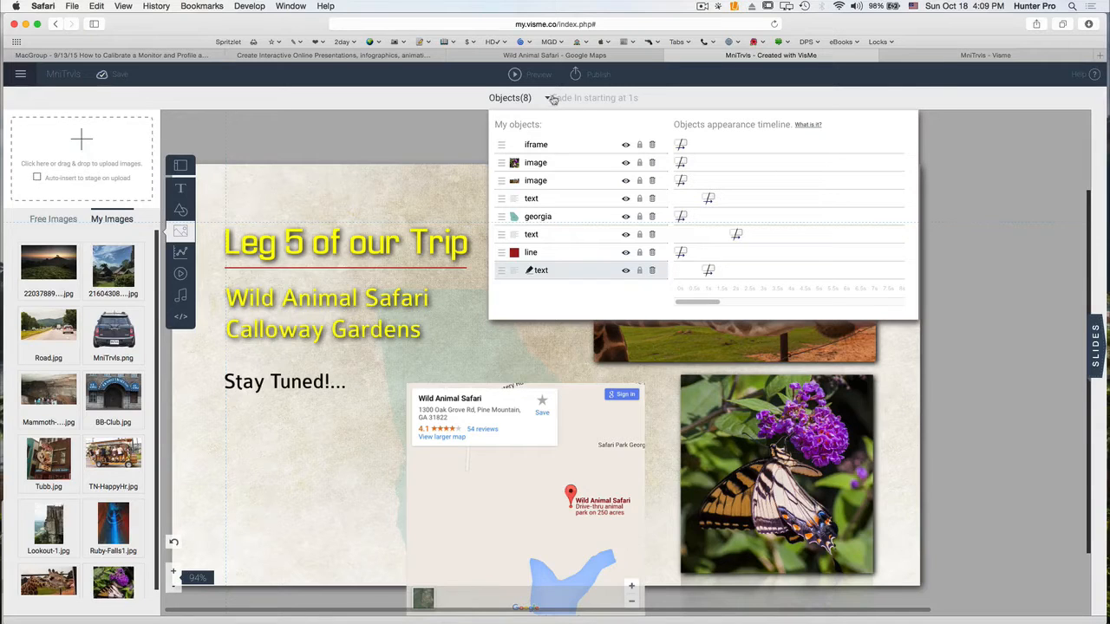
click(553, 100)
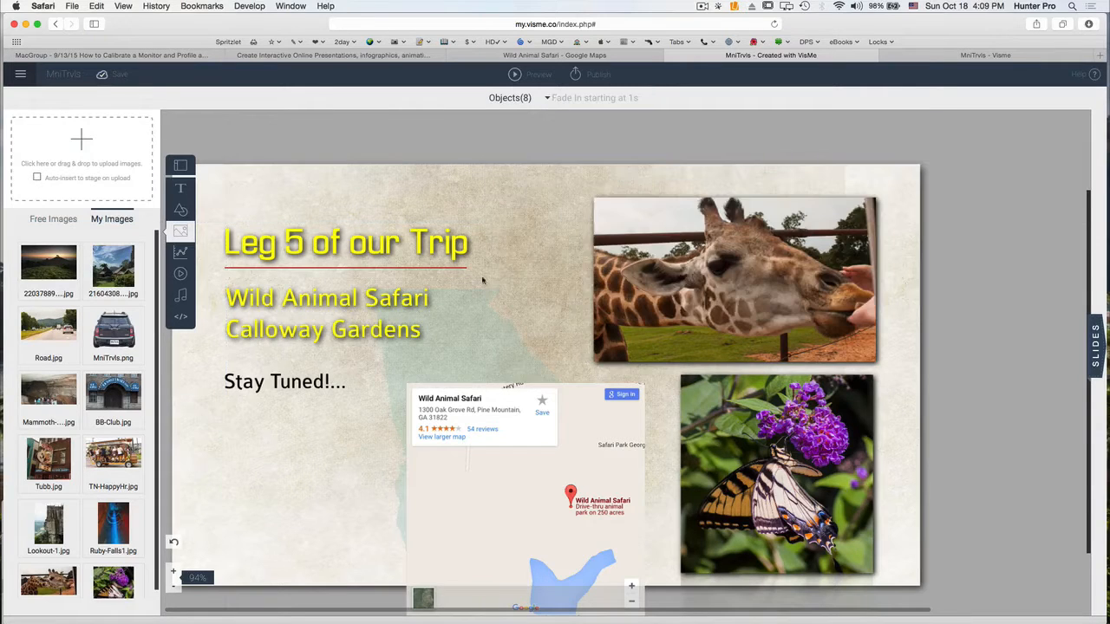
- Animate the giraffe photo to fly in from the right starting at 3 seconds, and preview the slide
click(642, 224)
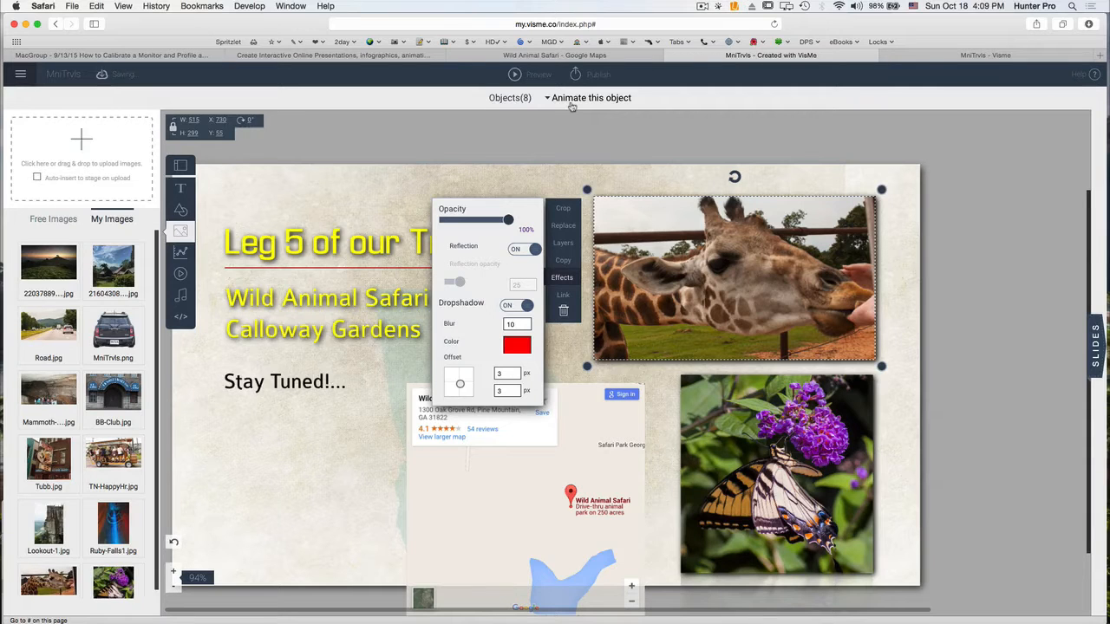
click(562, 101)
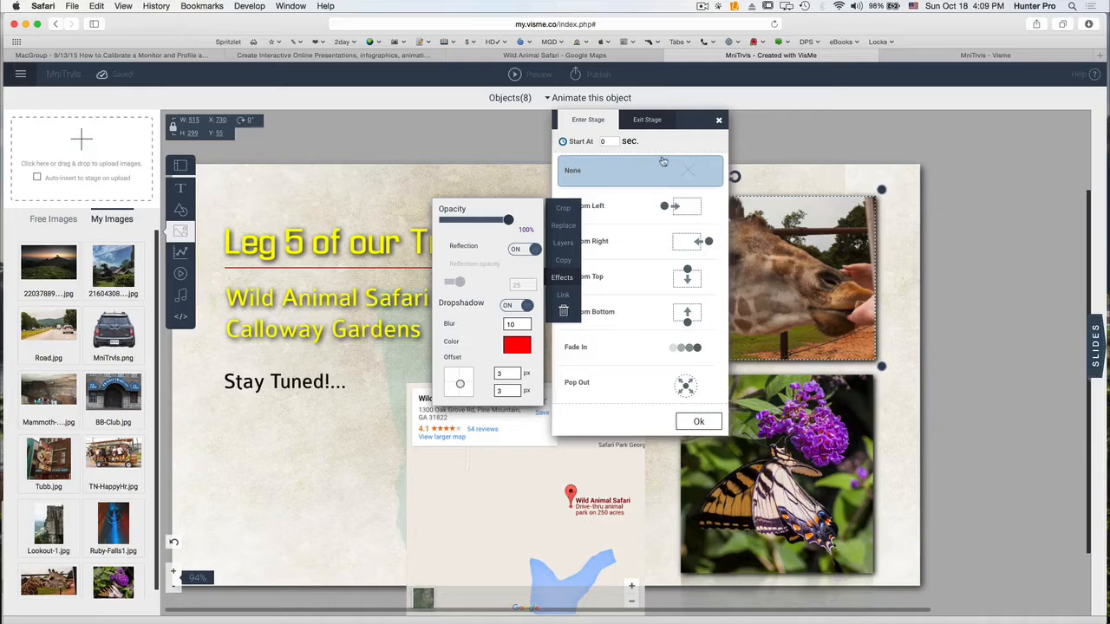
click(612, 142)
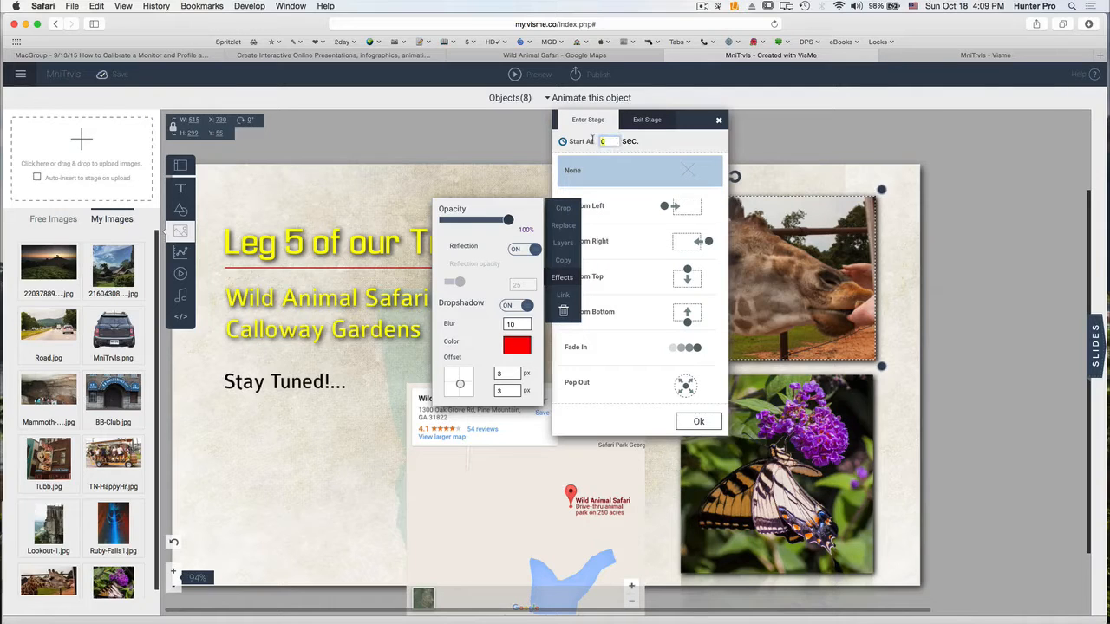
text(3)
click(685, 243)
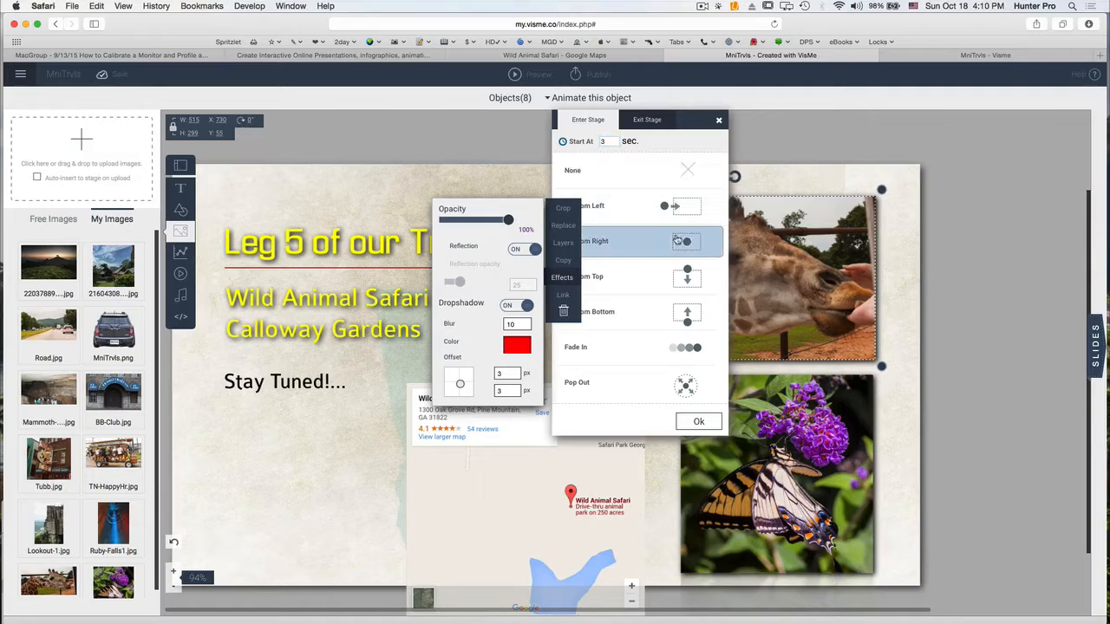
click(699, 421)
click(559, 178)
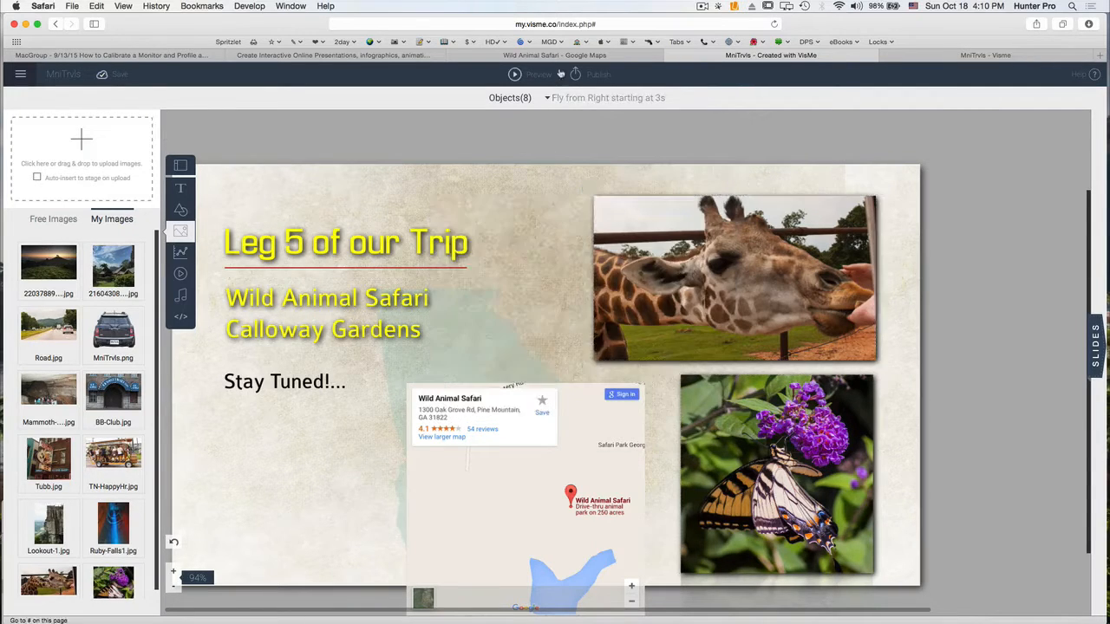
click(515, 75)
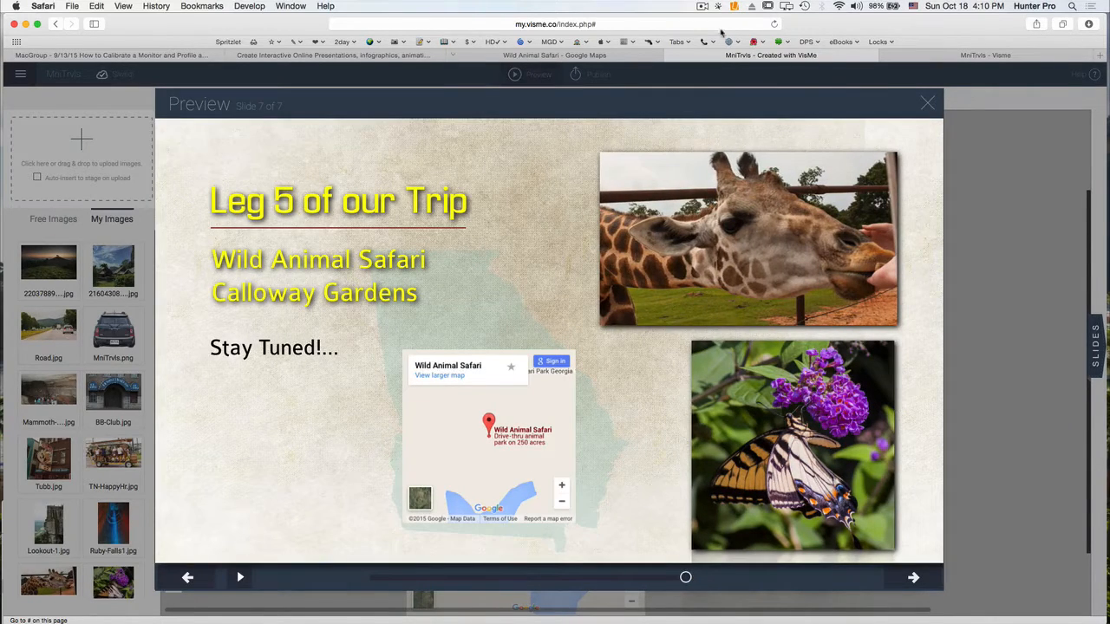
click(928, 103)
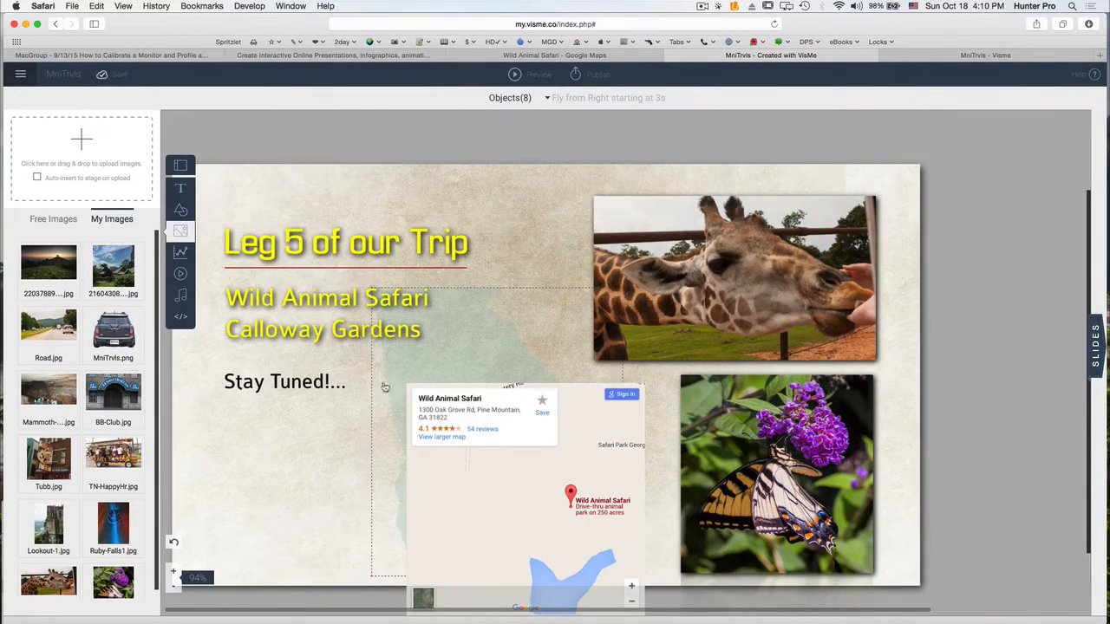
- In the Google Maps browser tab, search the web for Wild Animal Safari and open the park's Georgia website
click(307, 381)
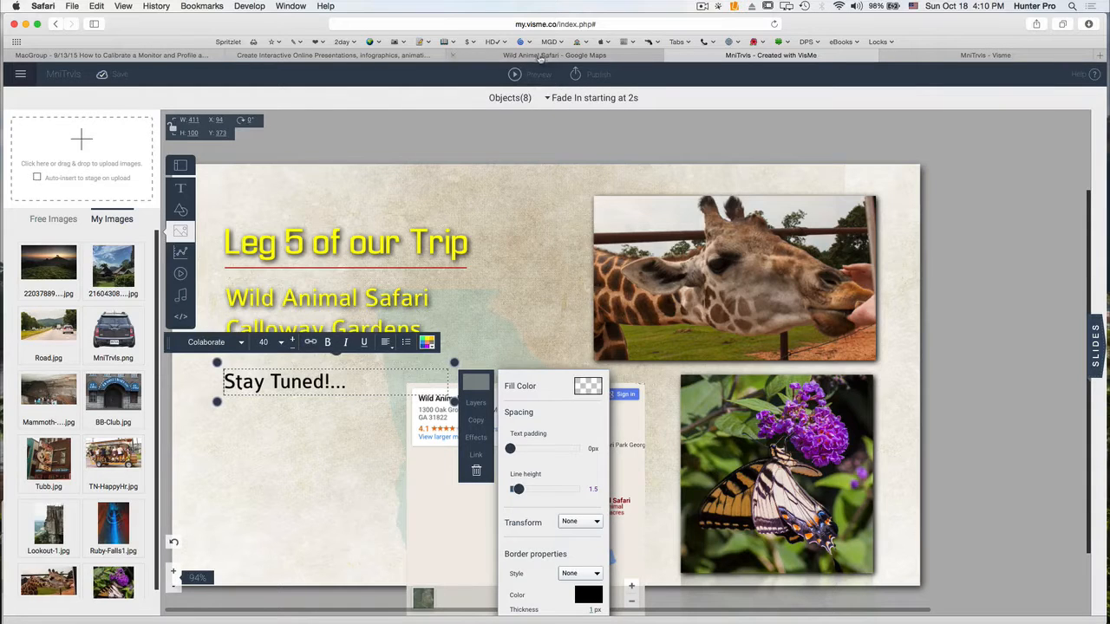
click(580, 55)
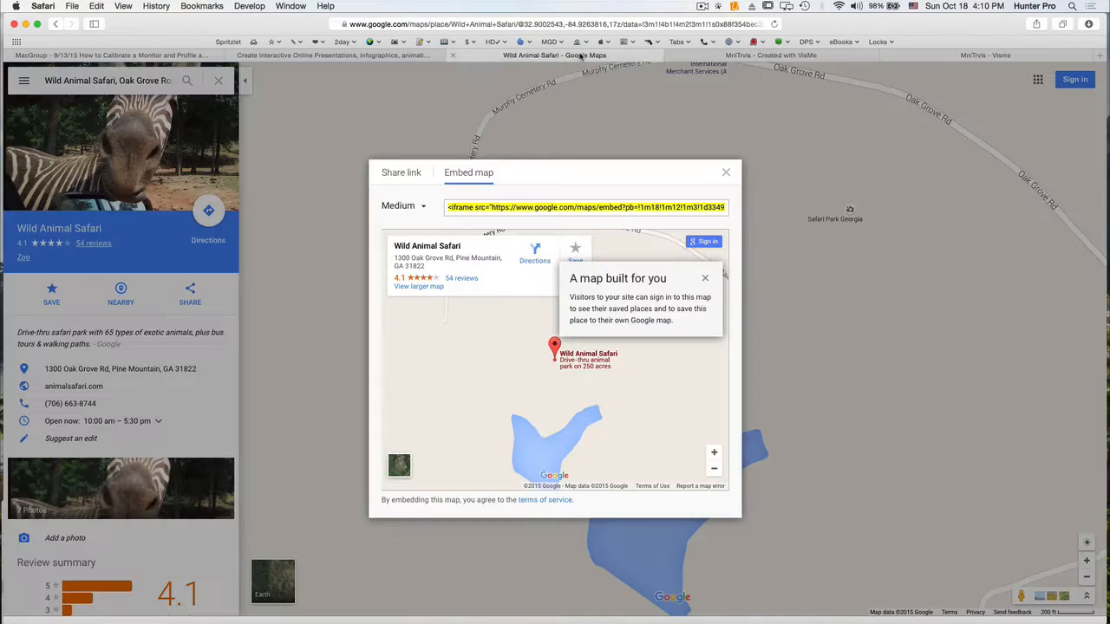
key(super+l)
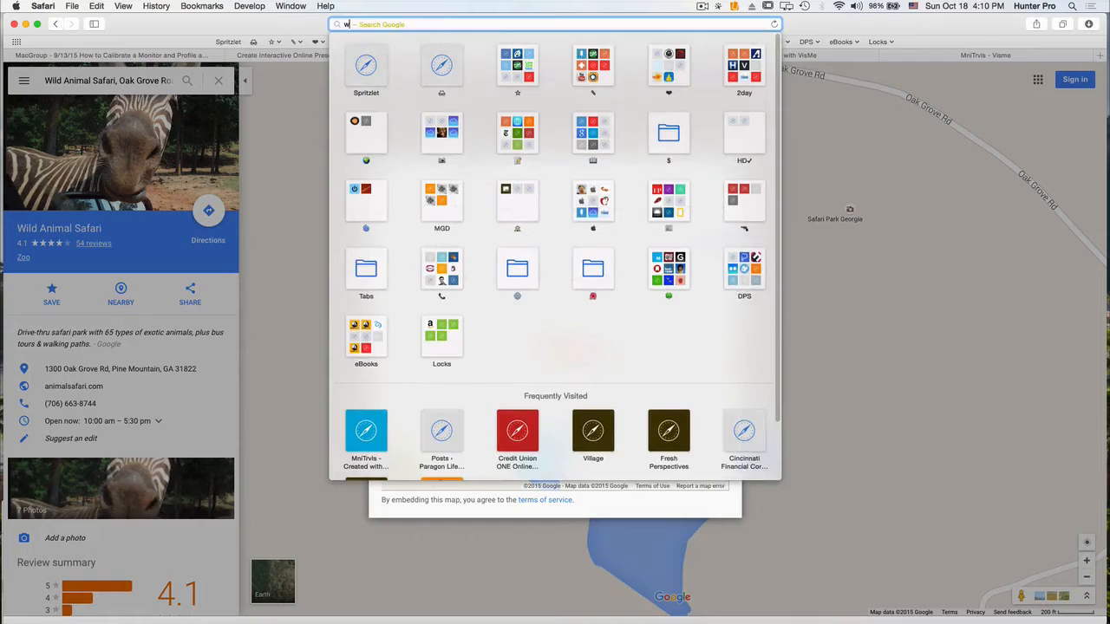
text(wild )
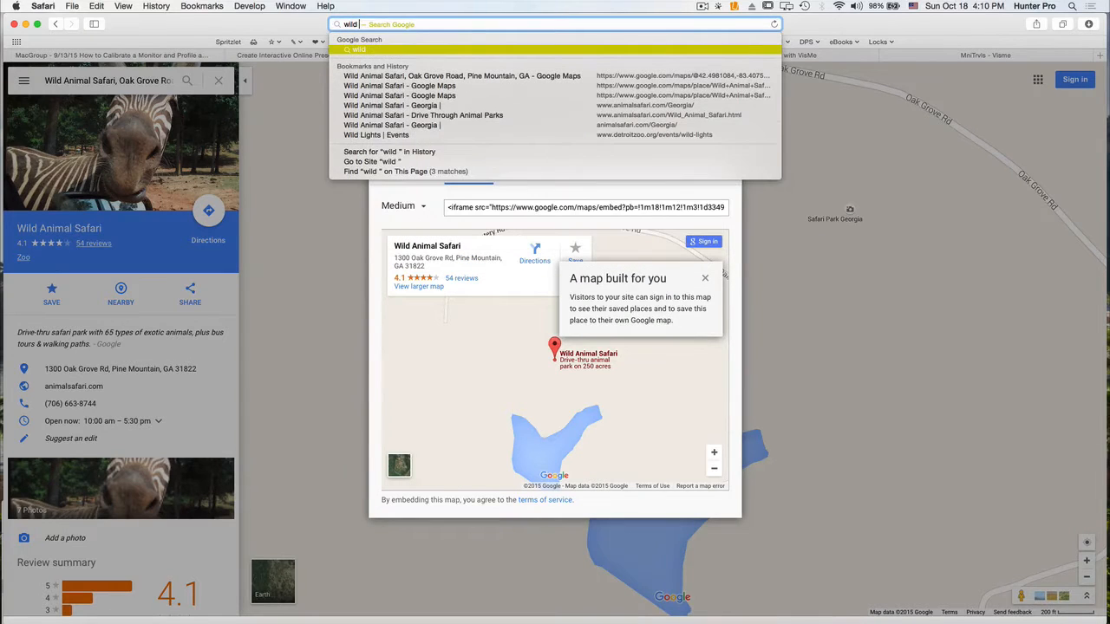
text(animal sa)
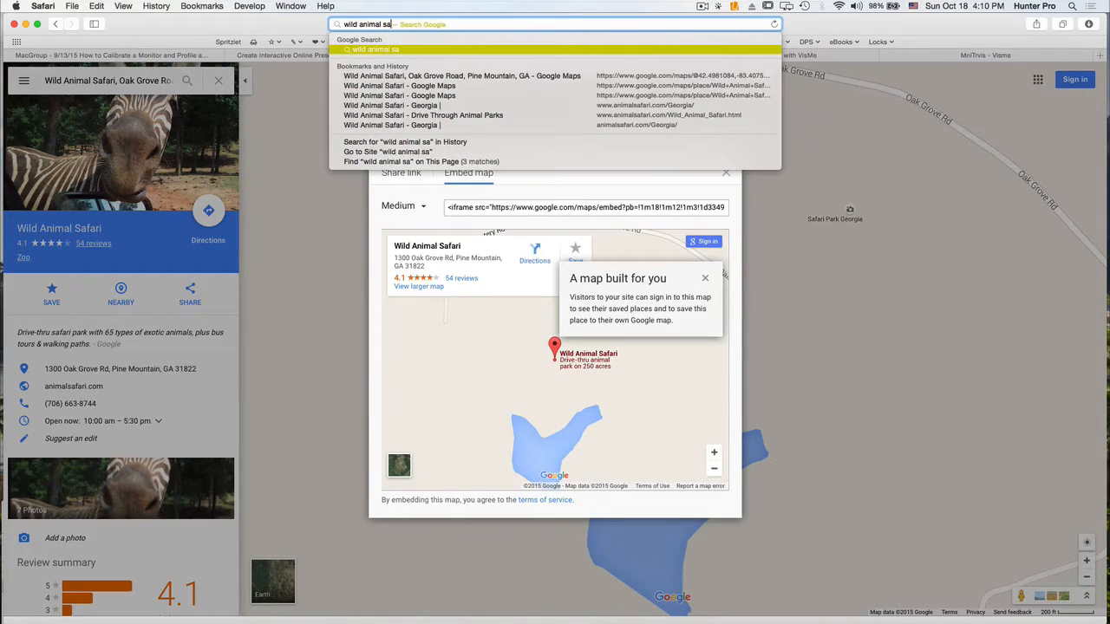
text(faril)
key(Return)
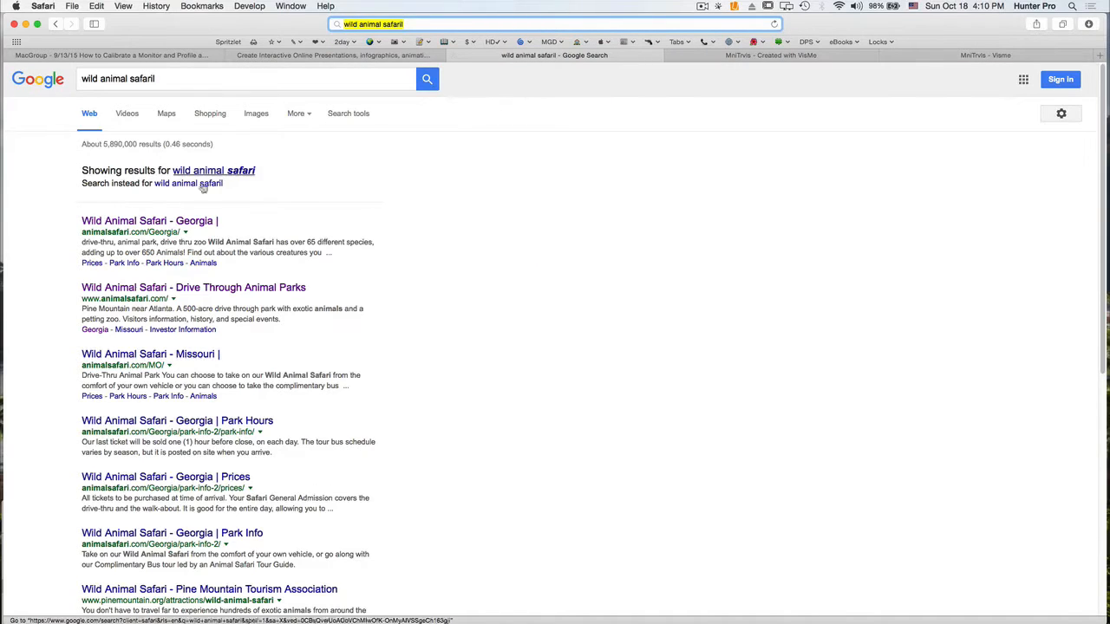
click(157, 223)
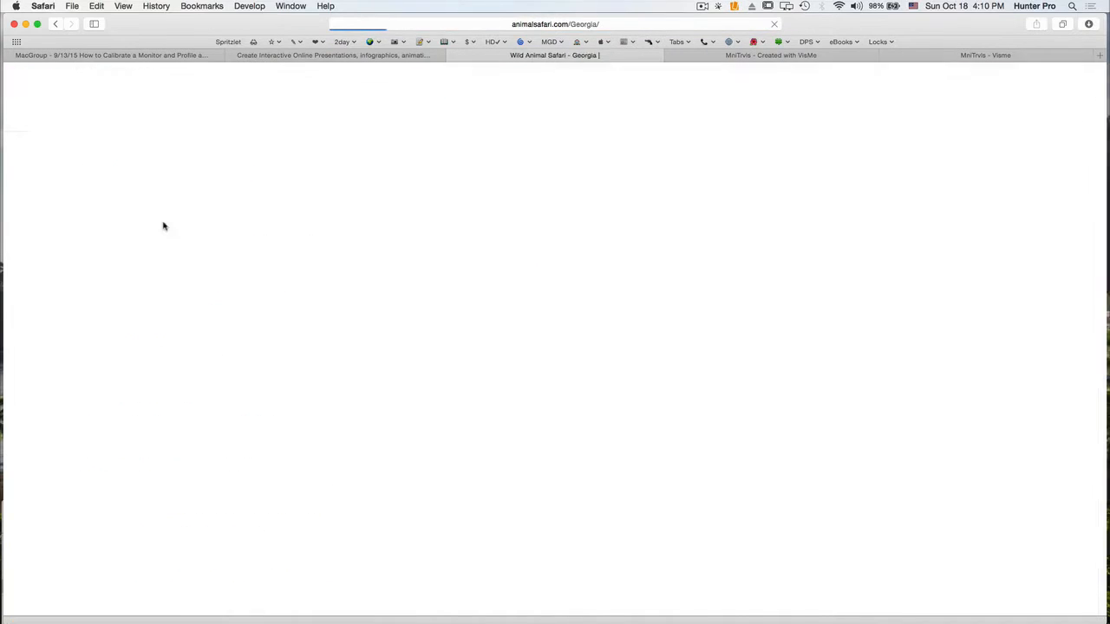
- Copy the paragraph under Drive-Thru Animal Park on the Wild Animal Safari home page
scroll(481, 368, down, 3)
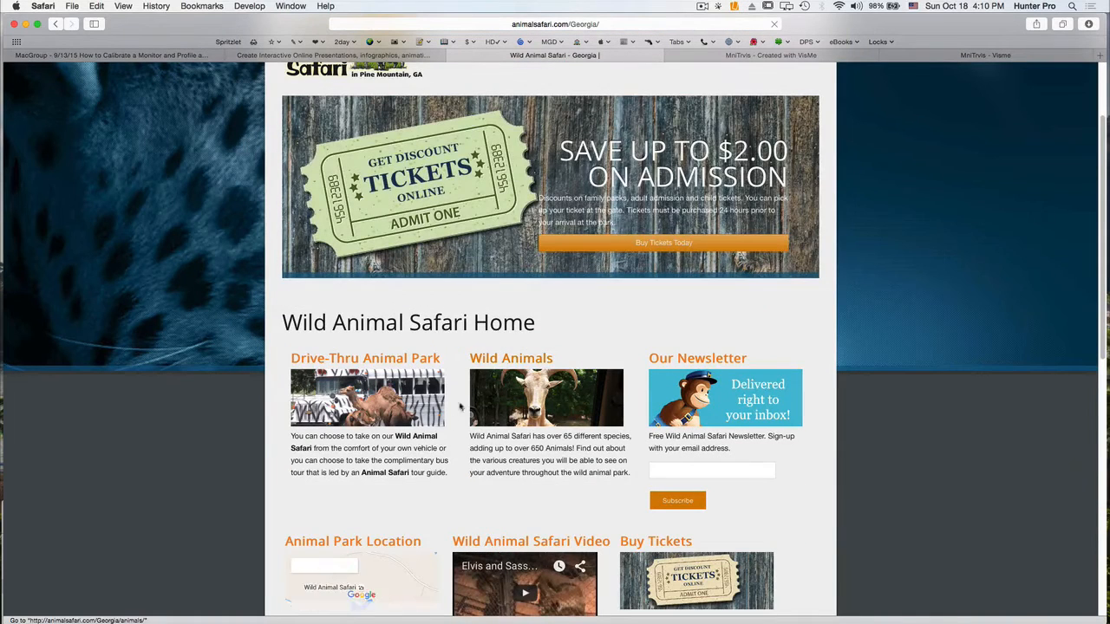
drag(448, 477, 283, 431)
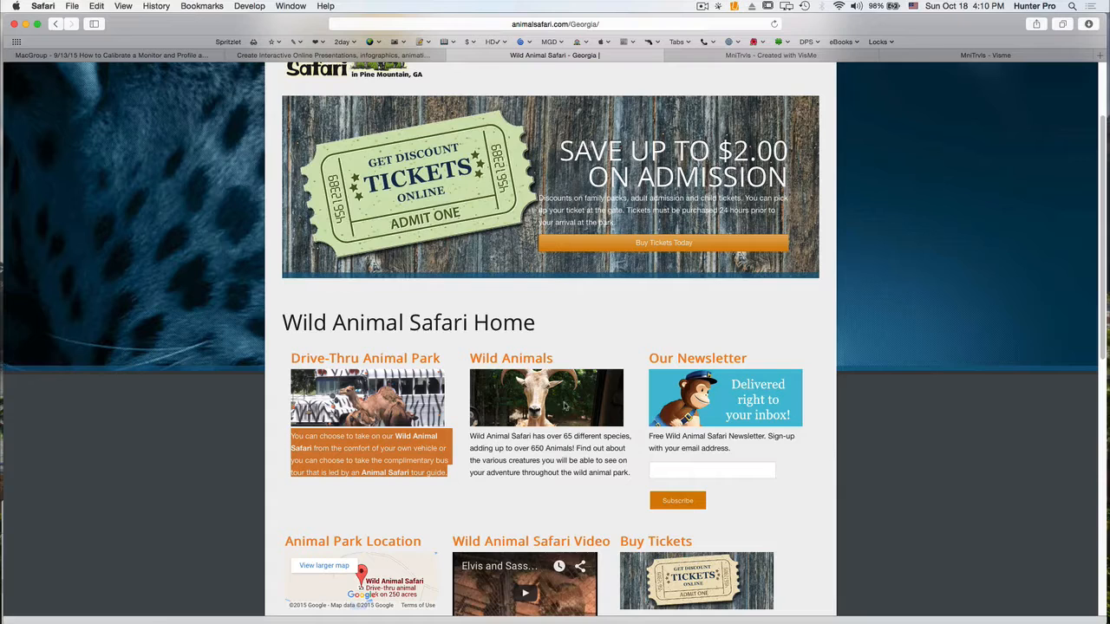
click(781, 70)
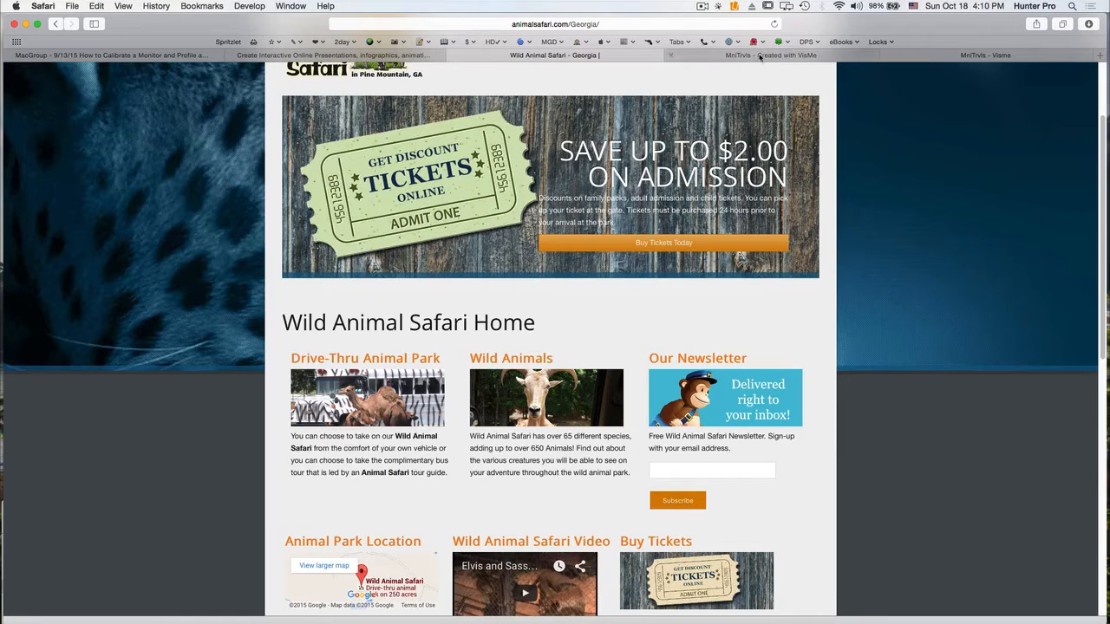
- Return to the Visme presentation and replace the "Stay Tuned!..." text with the copied park description
click(771, 54)
double_click(306, 382)
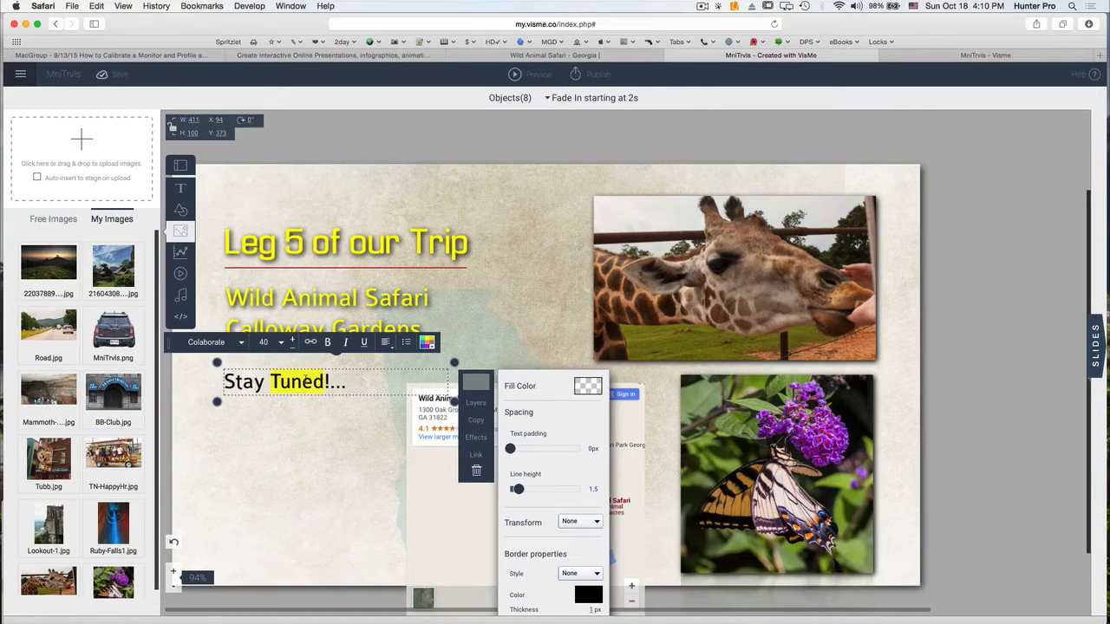
drag(344, 383, 214, 382)
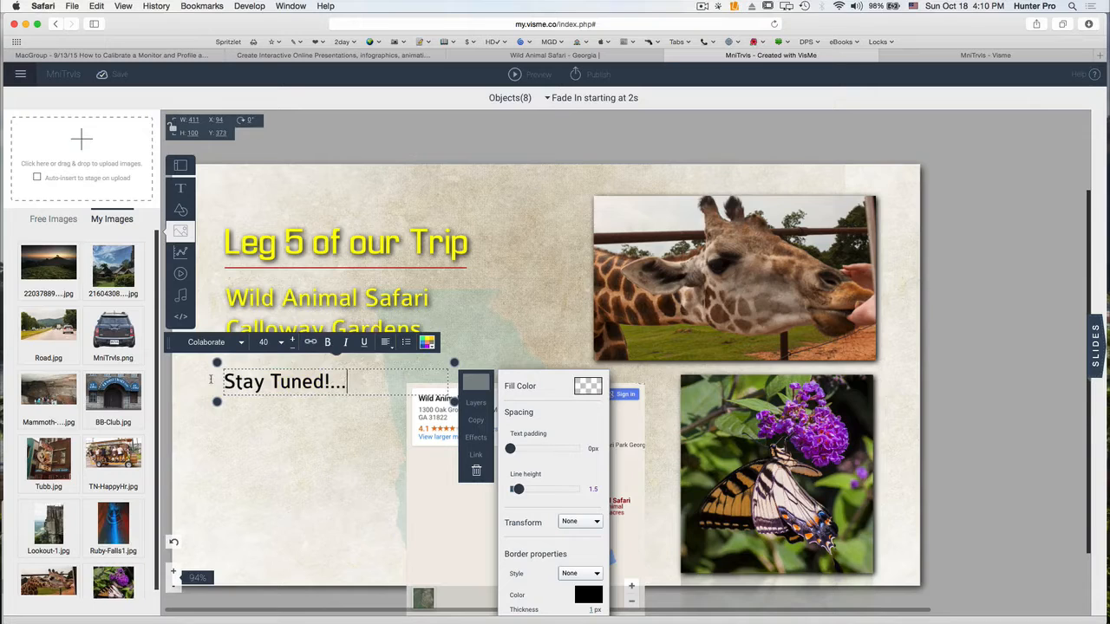
key(super+a)
key(super+v)
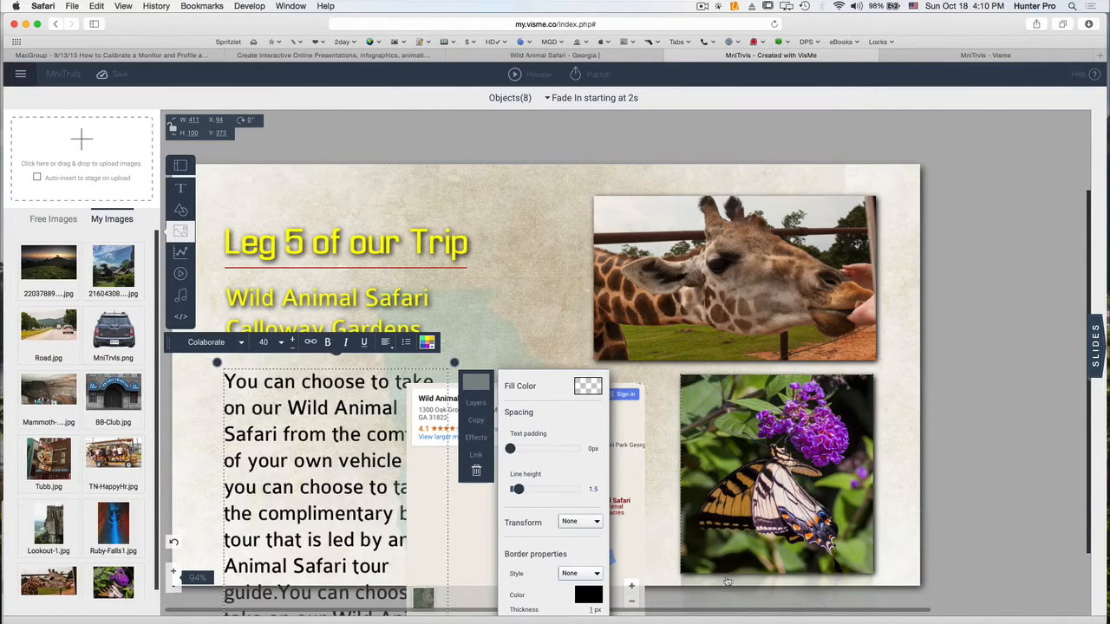
- Zoom the slide out to 64% and check how far the pasted park description extends
click(173, 587)
click(172, 587)
click(172, 588)
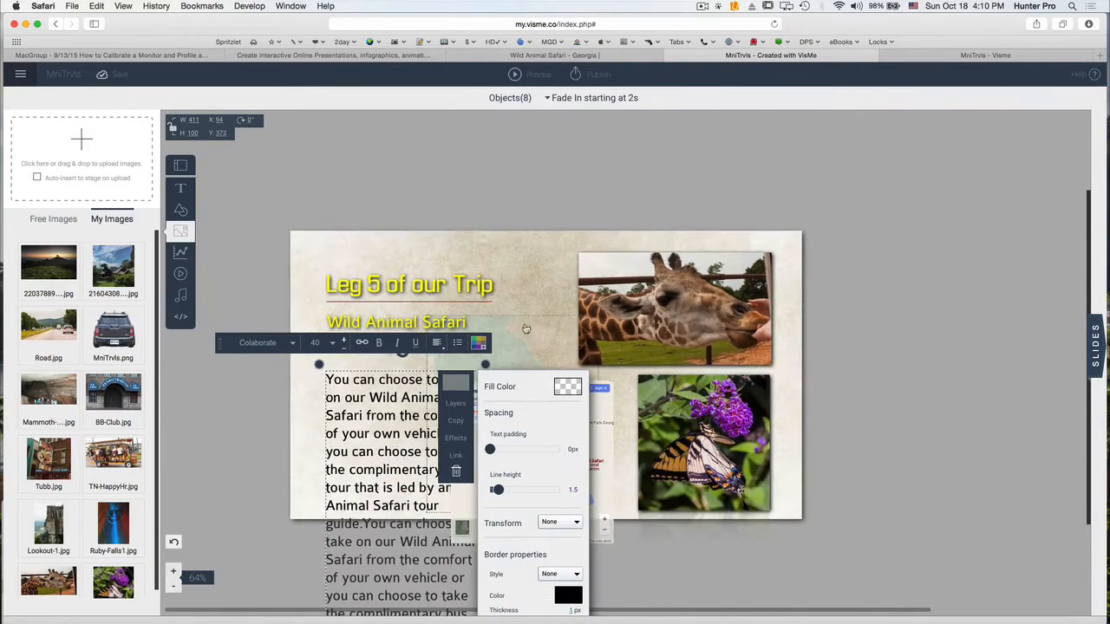
click(397, 457)
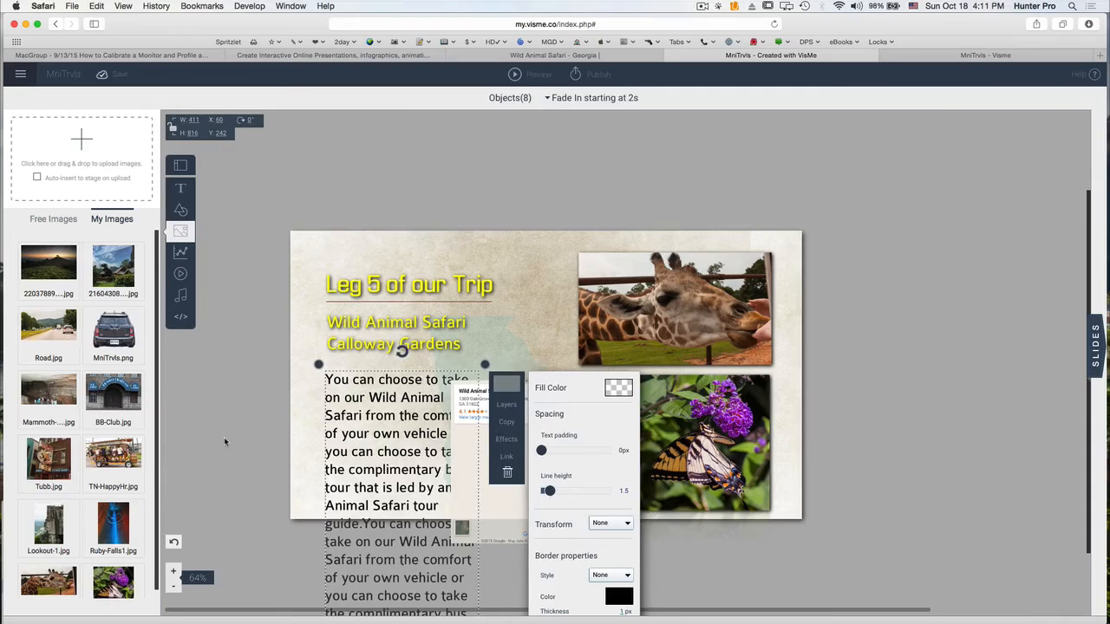
click(287, 444)
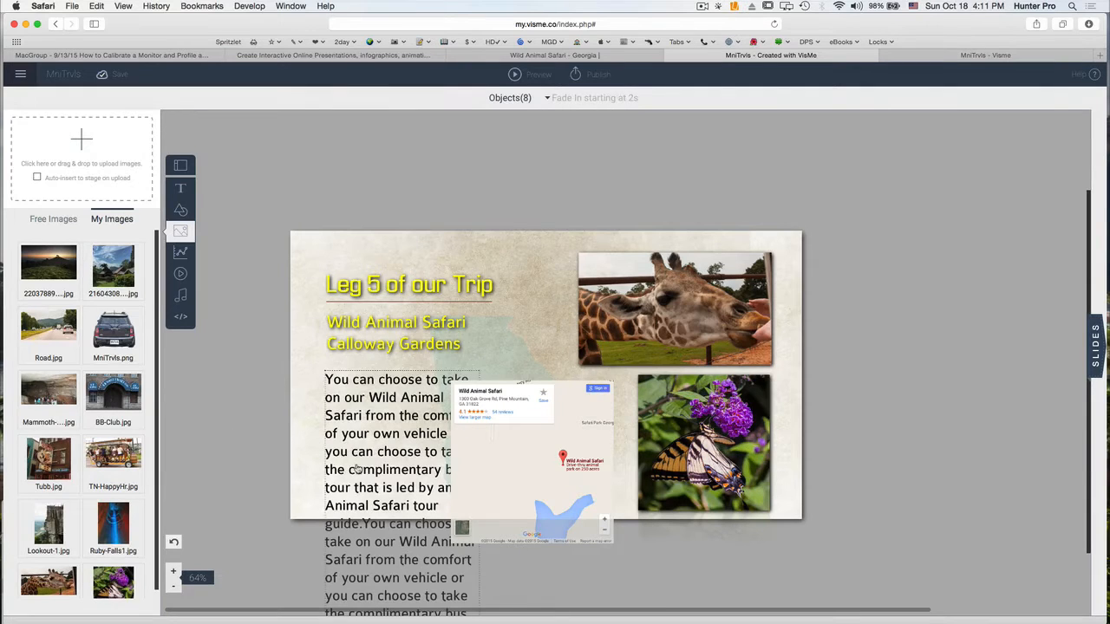
- Delete the duplicated second copy of the park description from the Leg 5 text box
scroll(438, 564, down, 3)
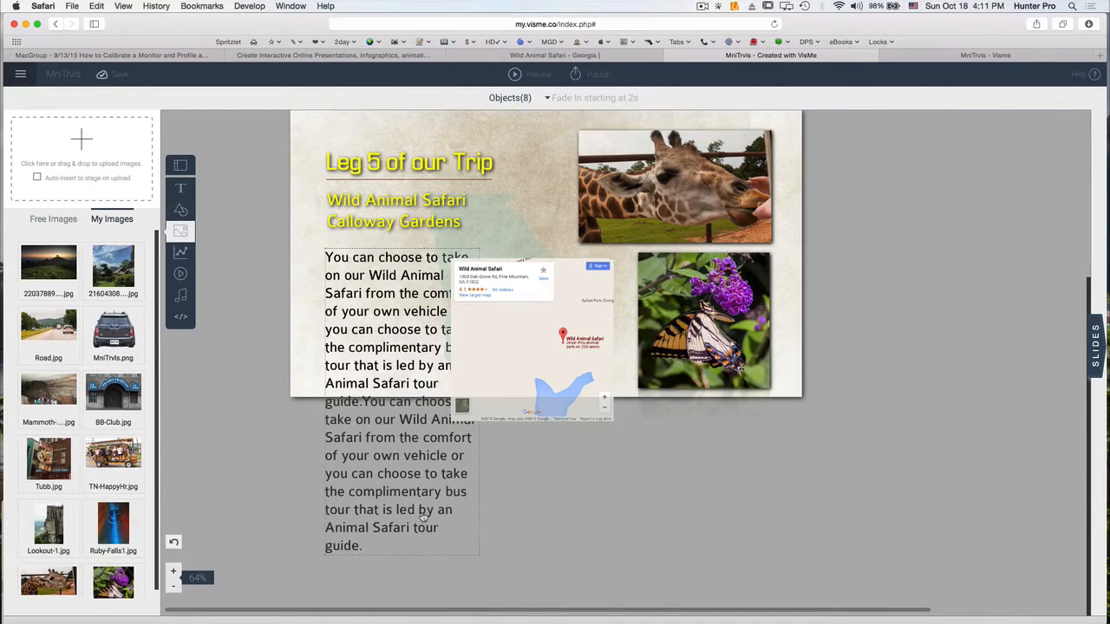
click(469, 533)
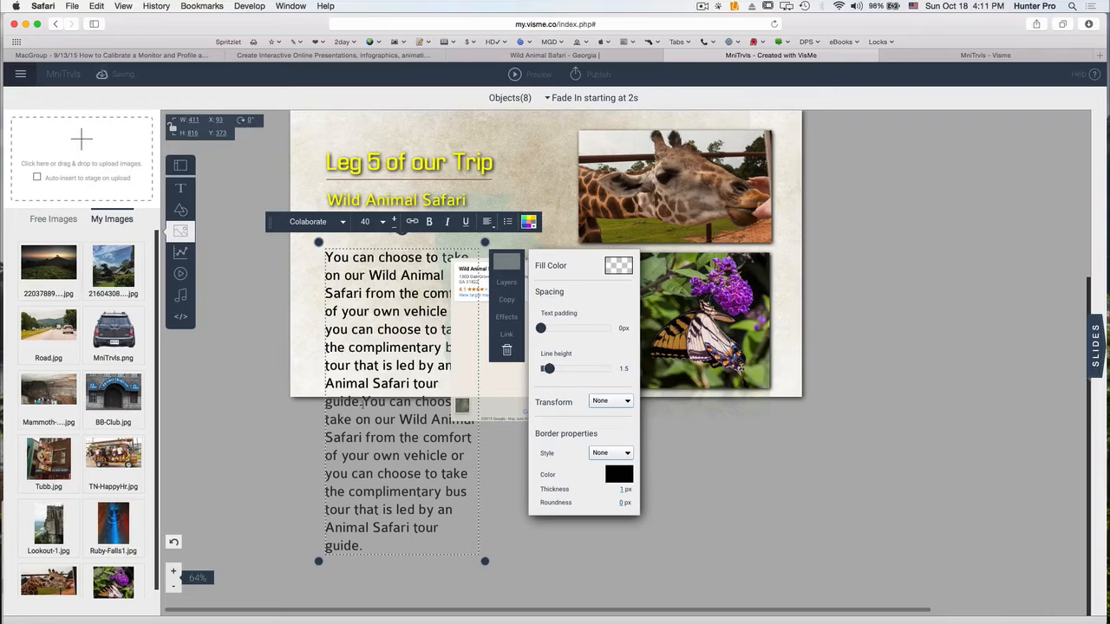
drag(361, 404, 464, 575)
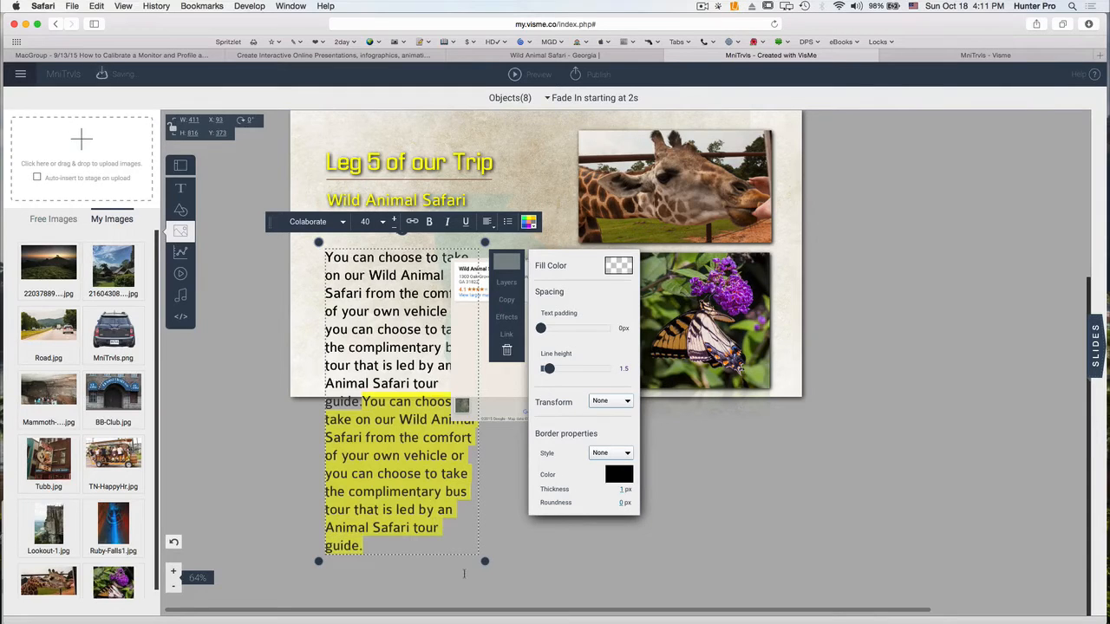
key(BackSpace)
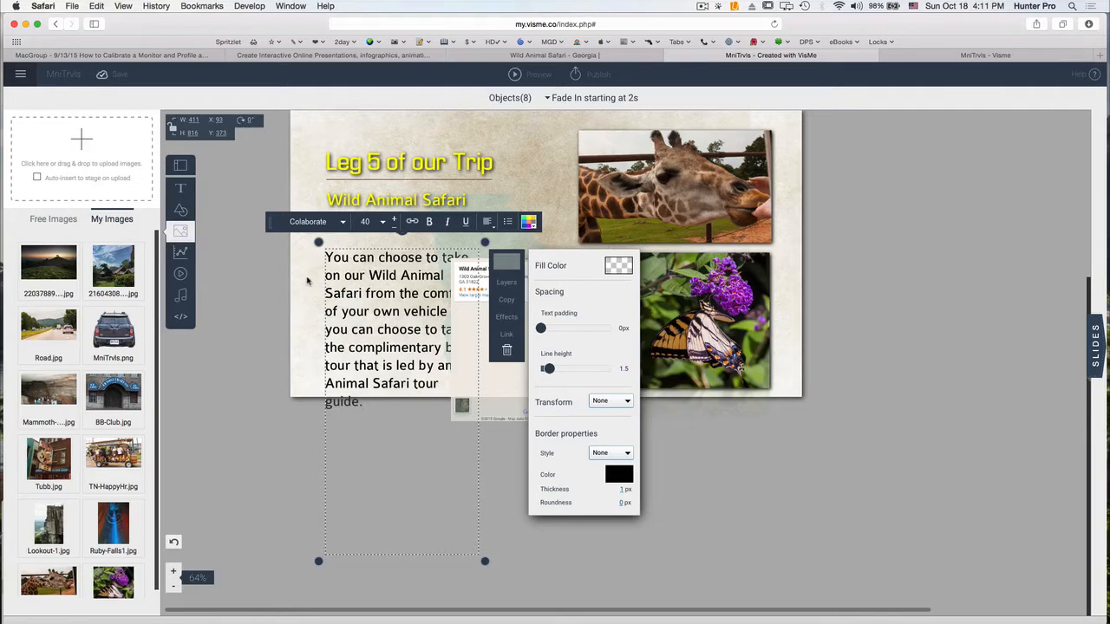
- Reposition the park description below the Calloway Gardens heading and widen its text box to about 557 px
click(308, 276)
mouse_move(348, 276)
mouse_down()
mouse_move(341, 268)
mouse_move(351, 267)
mouse_up()
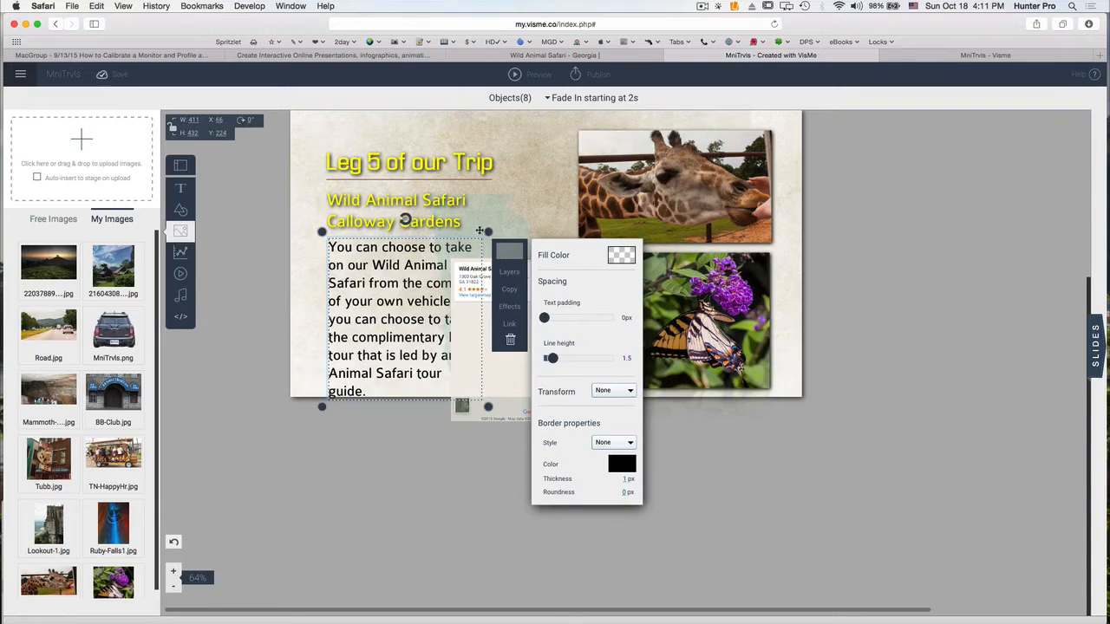
drag(489, 232, 547, 251)
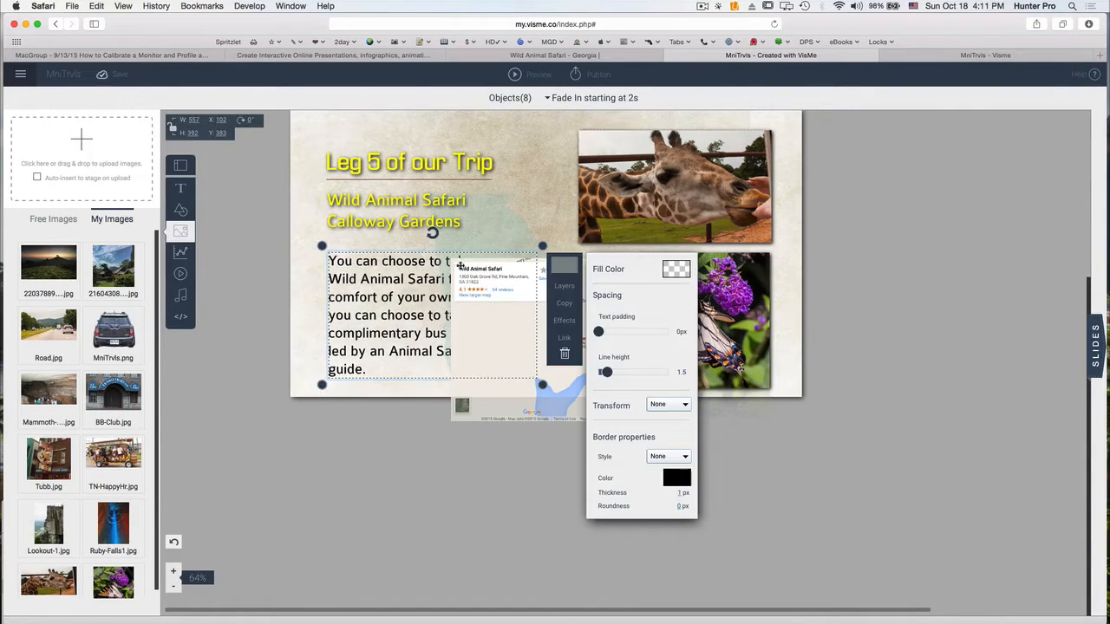
- Bring the park description's text box in front of the embedded Wild Animal Safari map
click(564, 288)
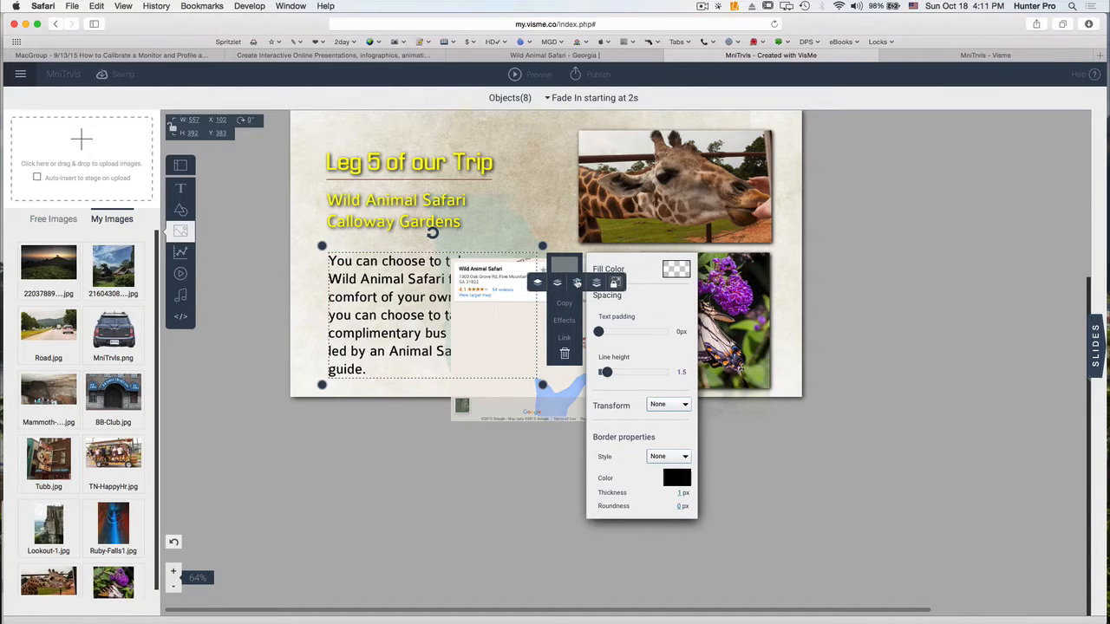
click(577, 283)
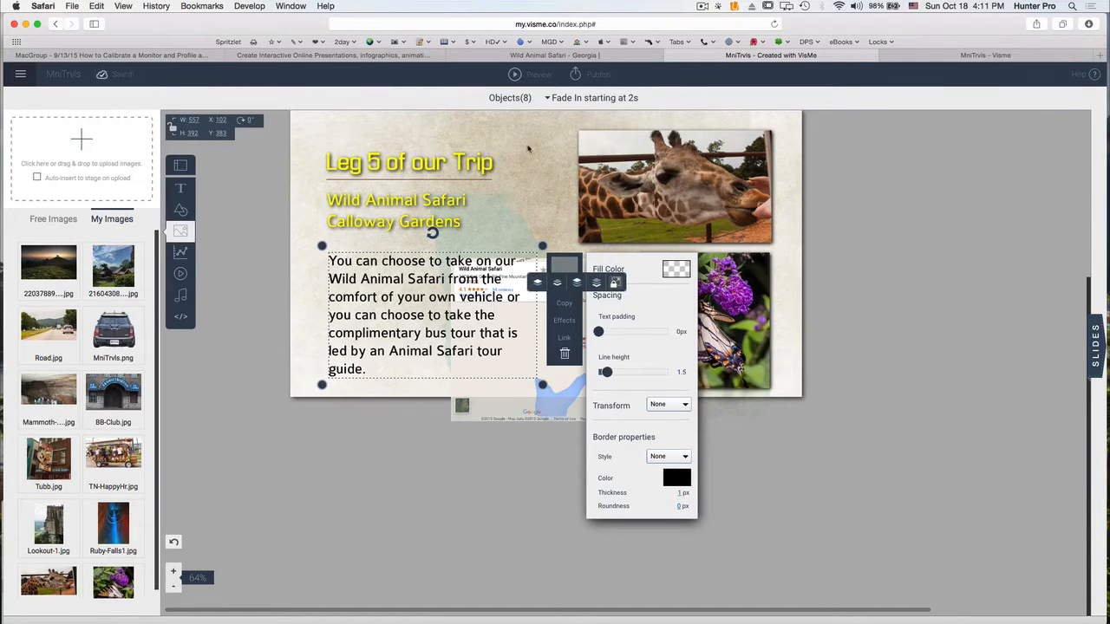
click(859, 347)
scroll(861, 310, up, 3)
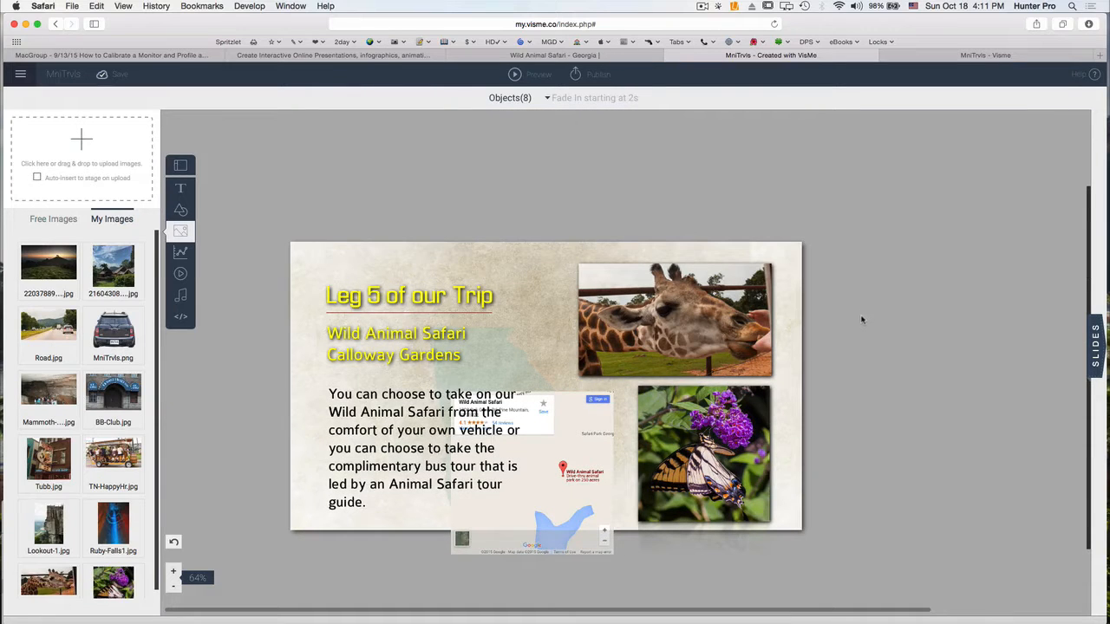
- Preview the Leg 5 slide, close the preview and save the presentation
click(513, 75)
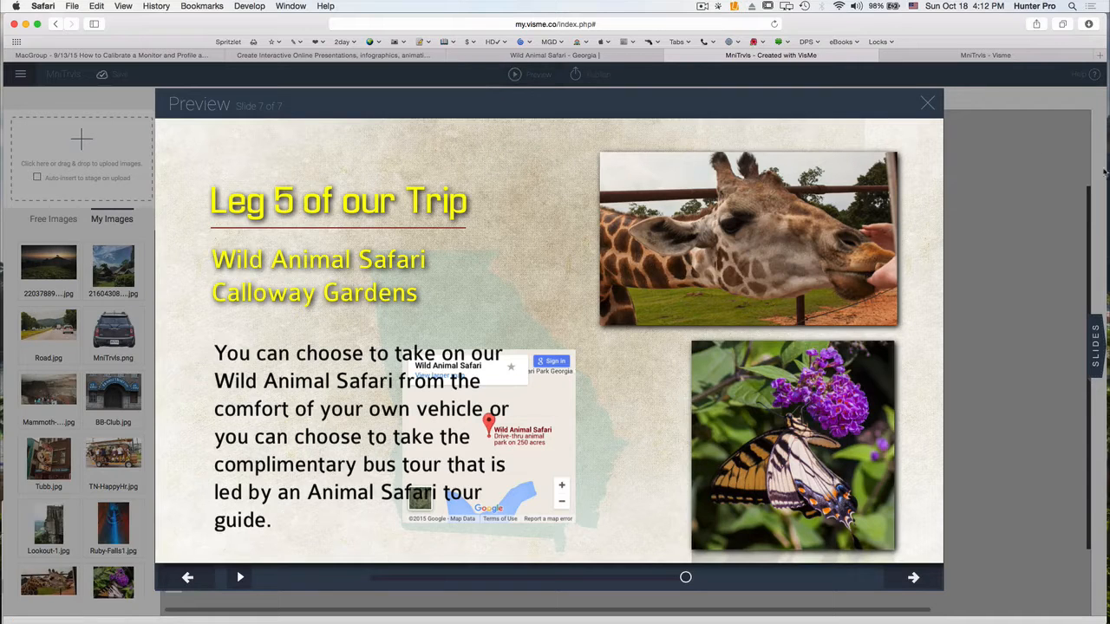
click(926, 103)
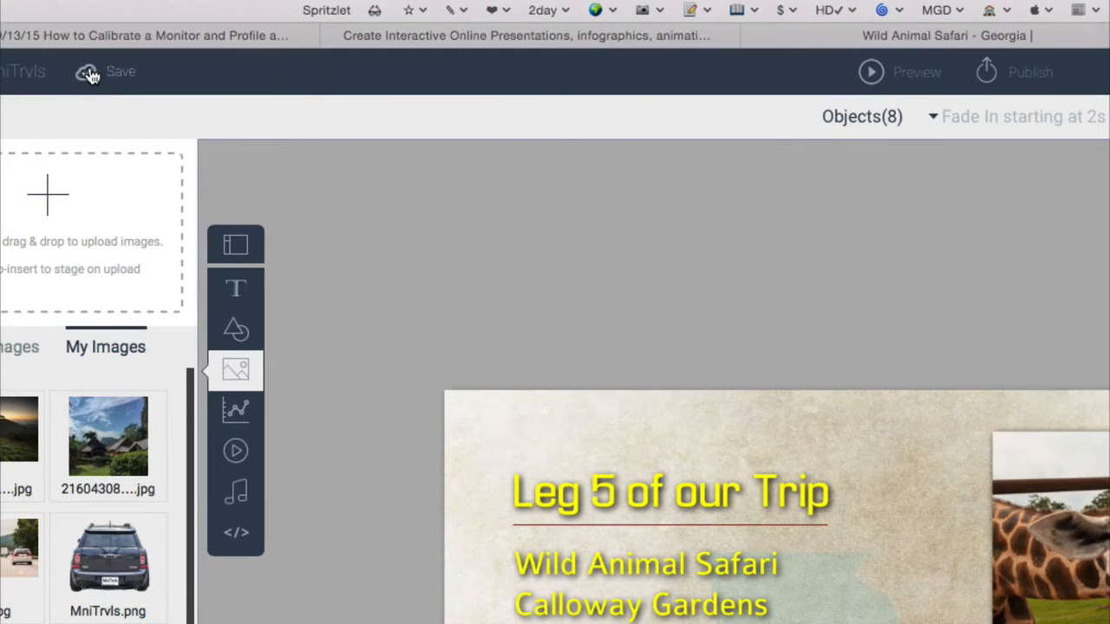
click(88, 75)
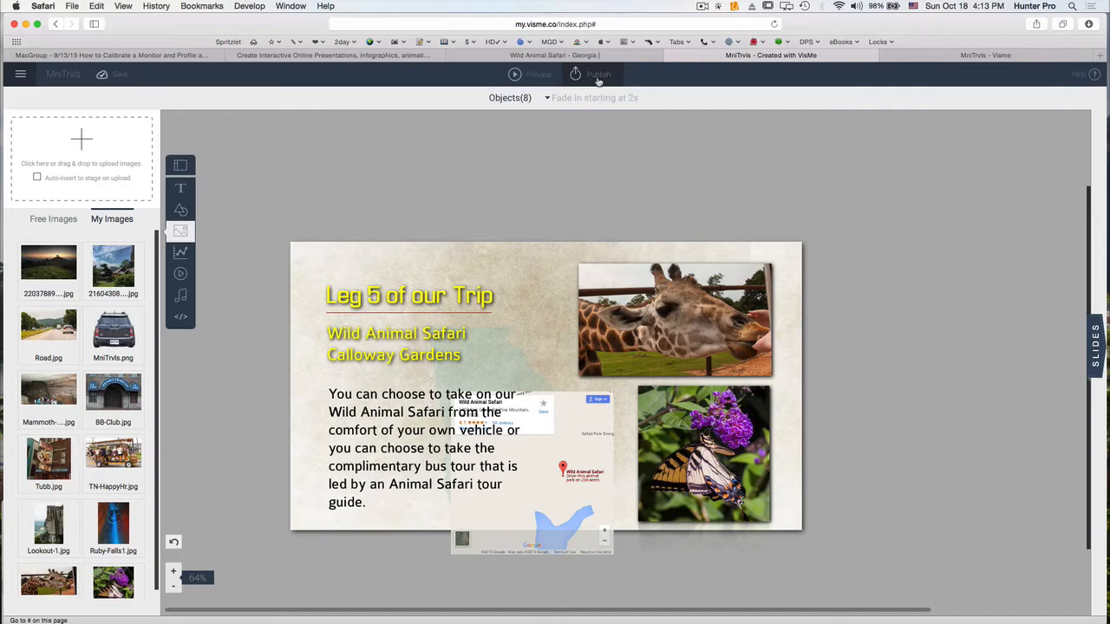
click(573, 412)
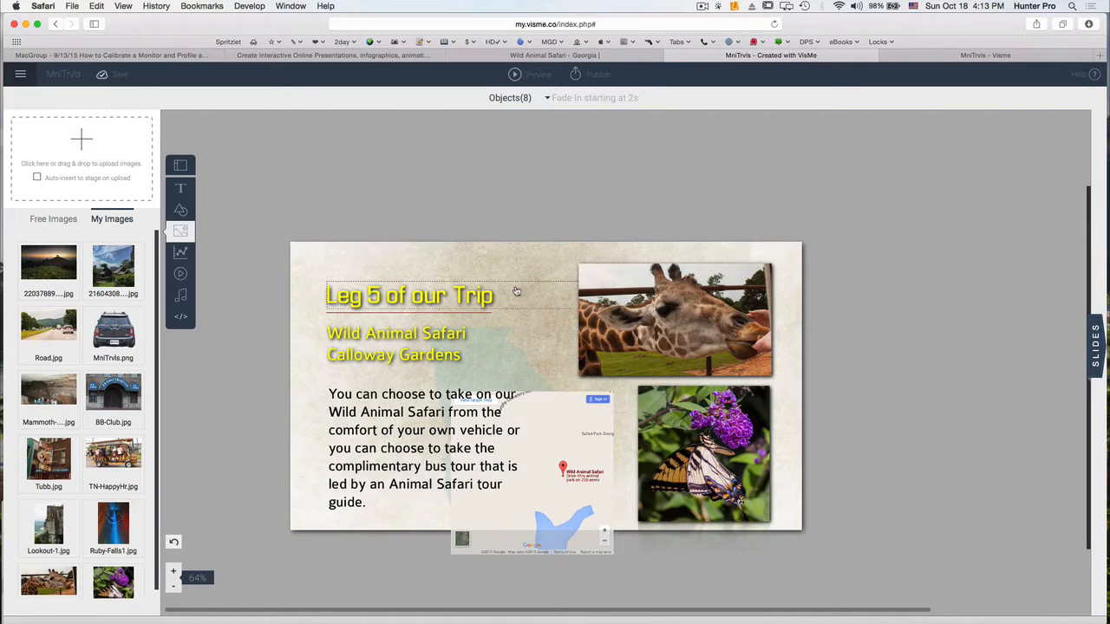
click(588, 275)
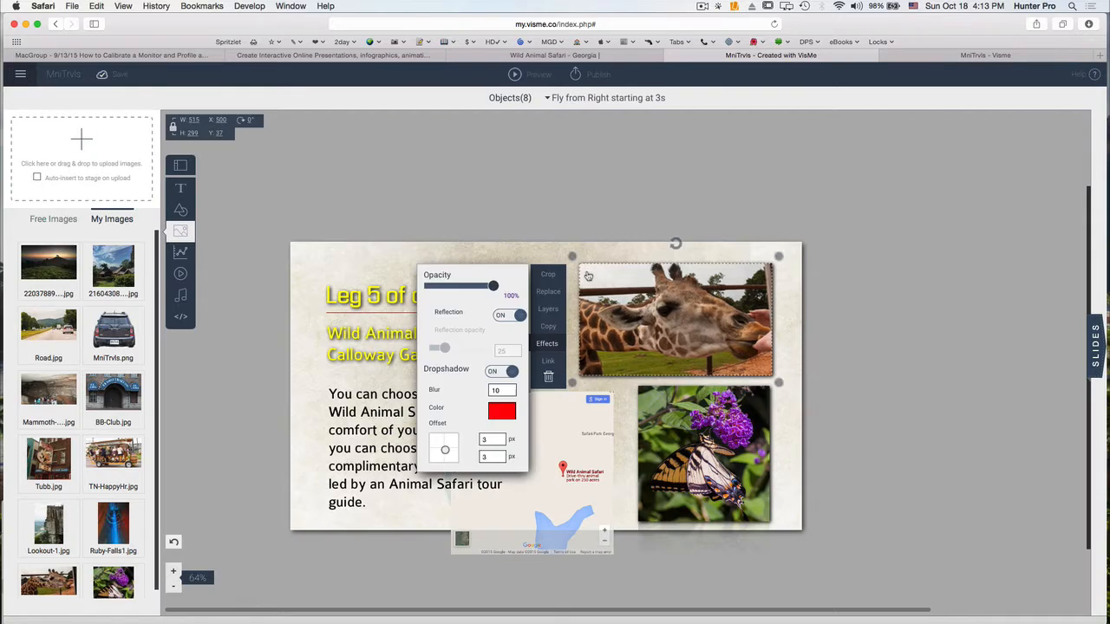
click(615, 191)
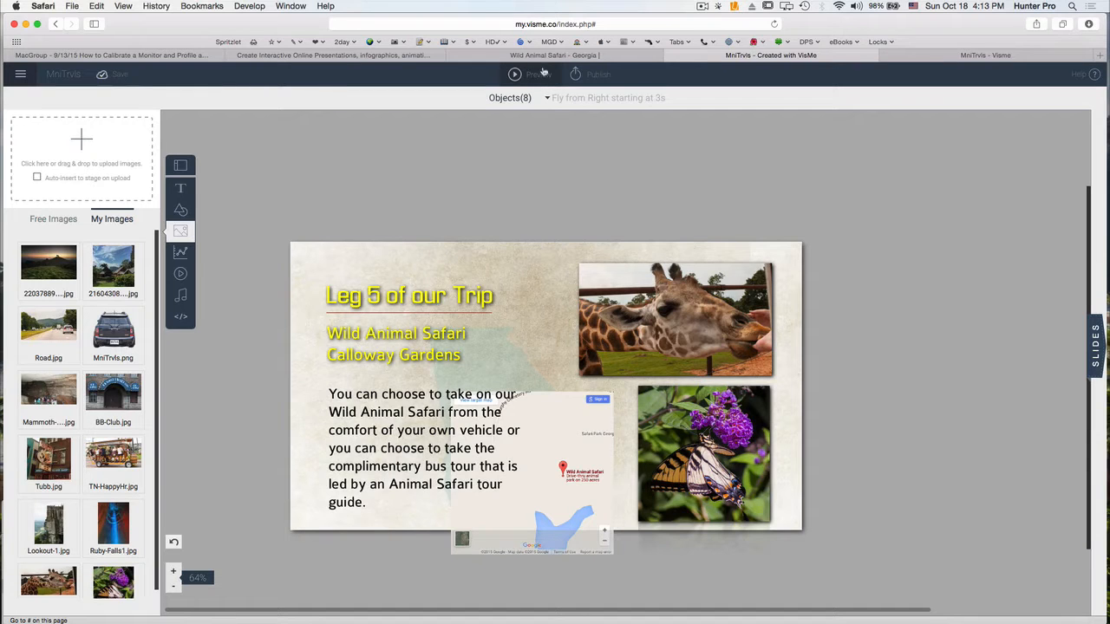
- Open the presentation's publishing options and check the explanations of the Published, Private and Not published settings
click(589, 77)
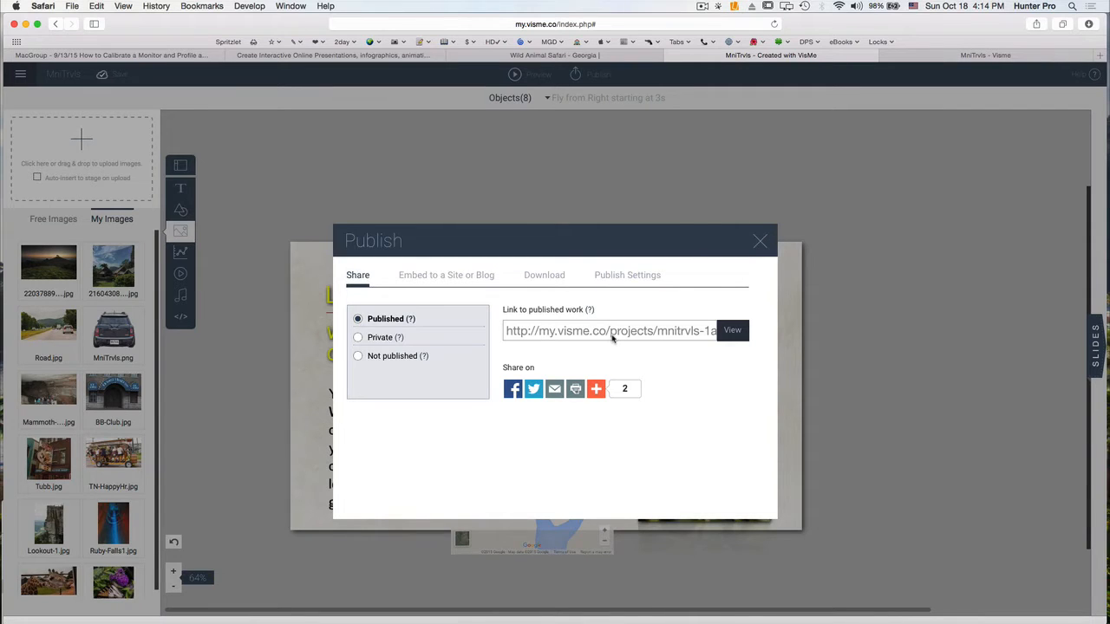
mouse_move(411, 320)
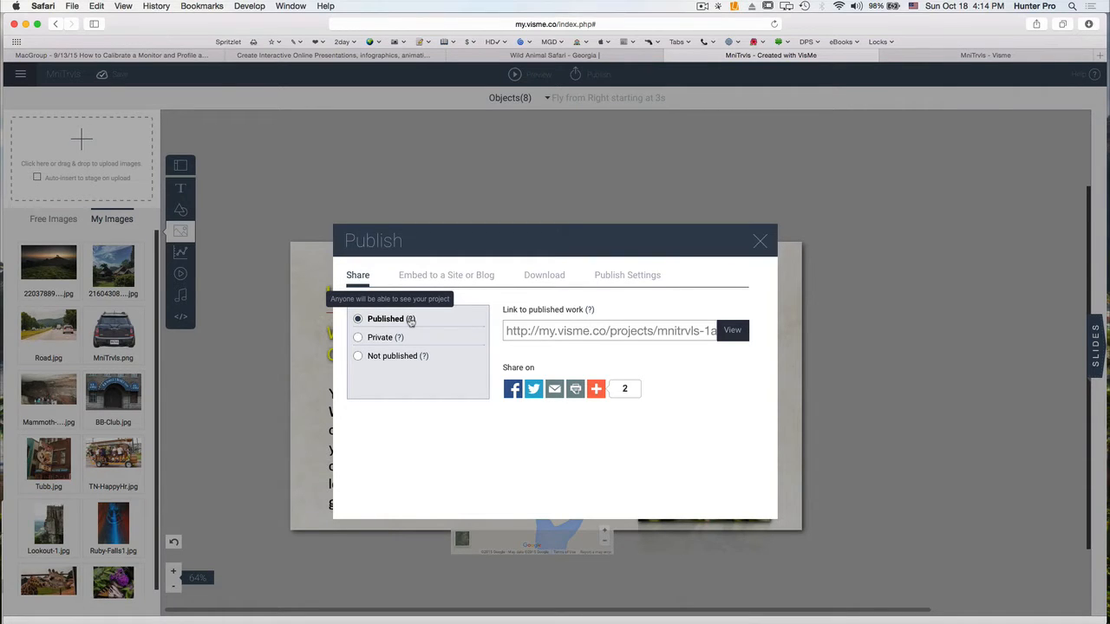
mouse_move(398, 344)
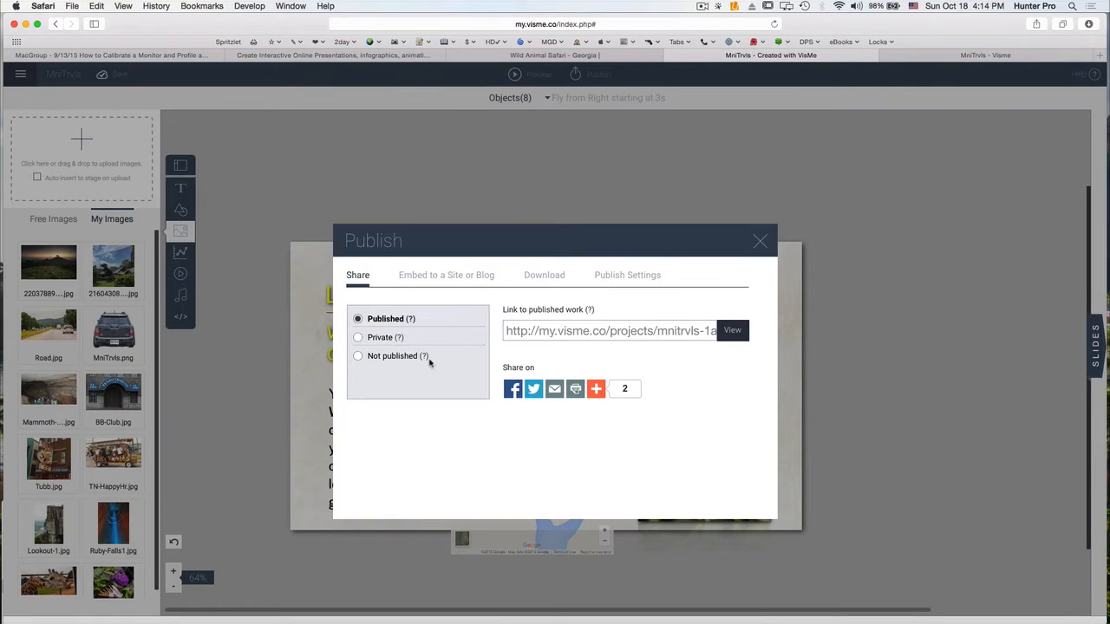
mouse_move(425, 364)
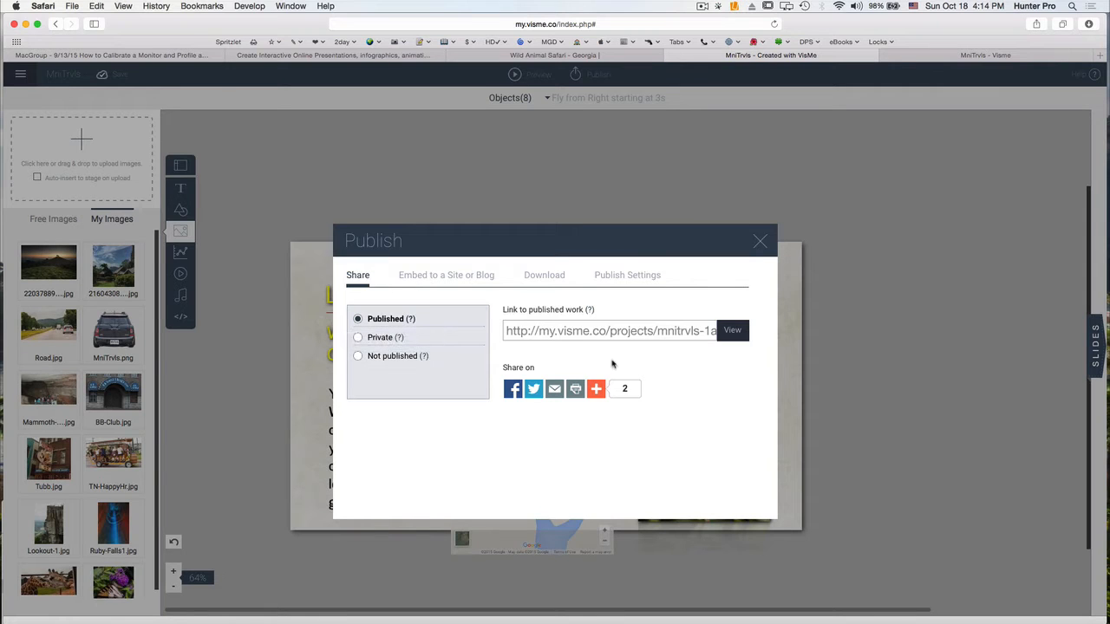
- View the published MniTrvls presentation online, play it and advance through its slides to Leg 5
click(733, 331)
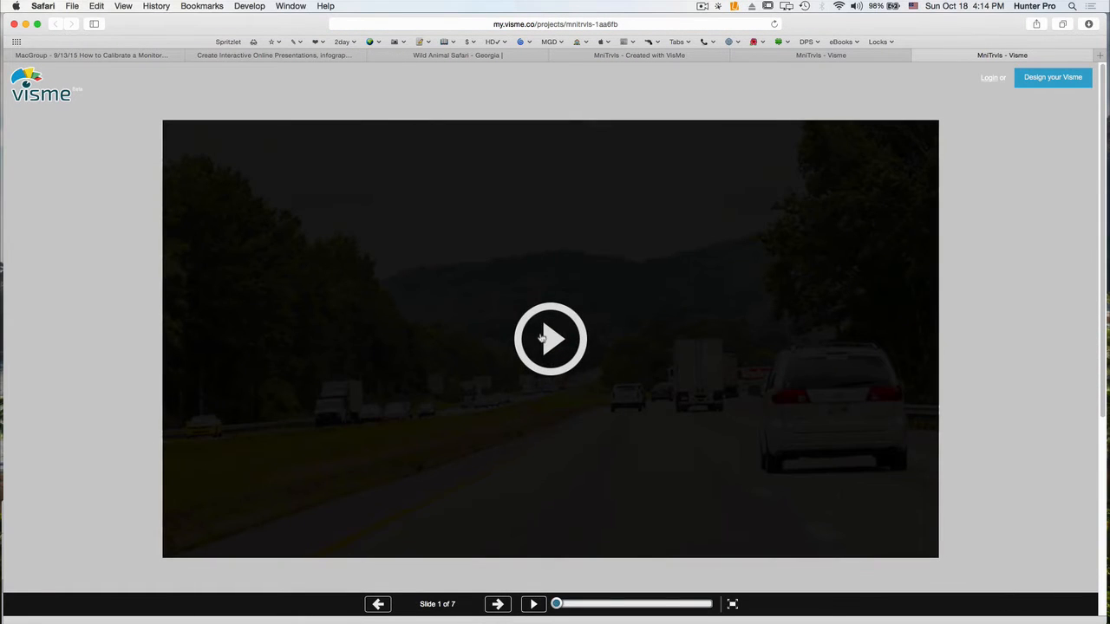
click(549, 342)
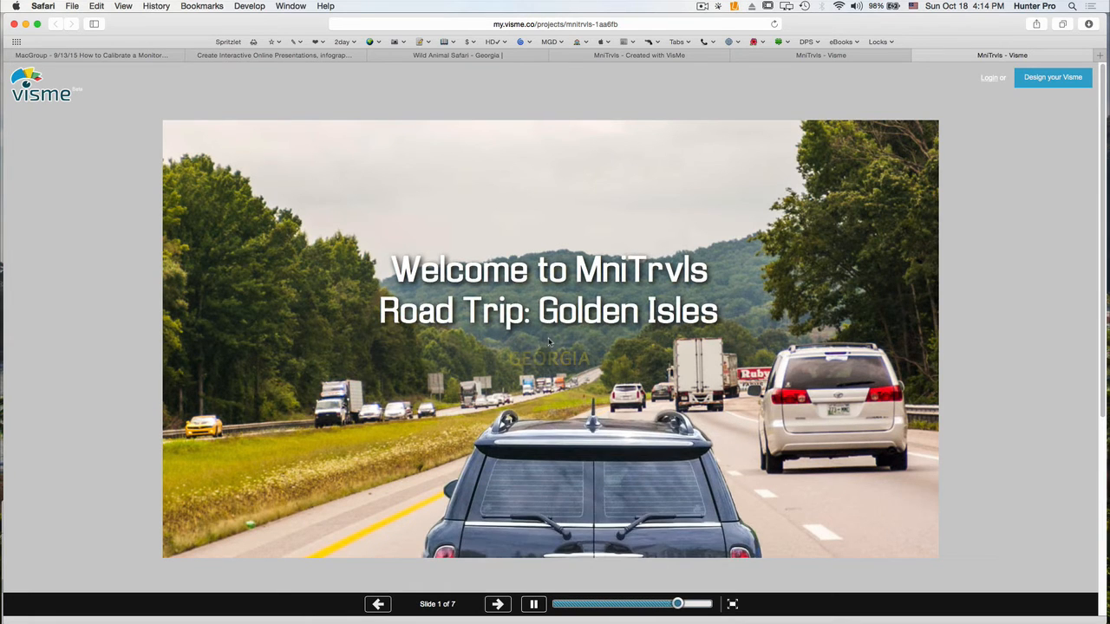
click(497, 605)
click(497, 606)
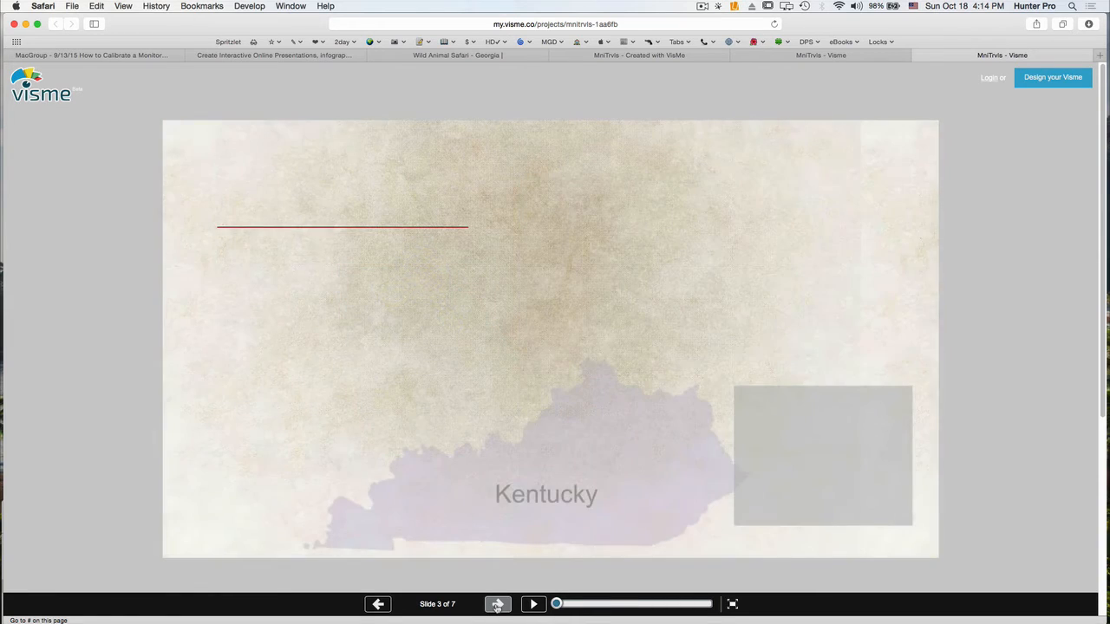
click(497, 605)
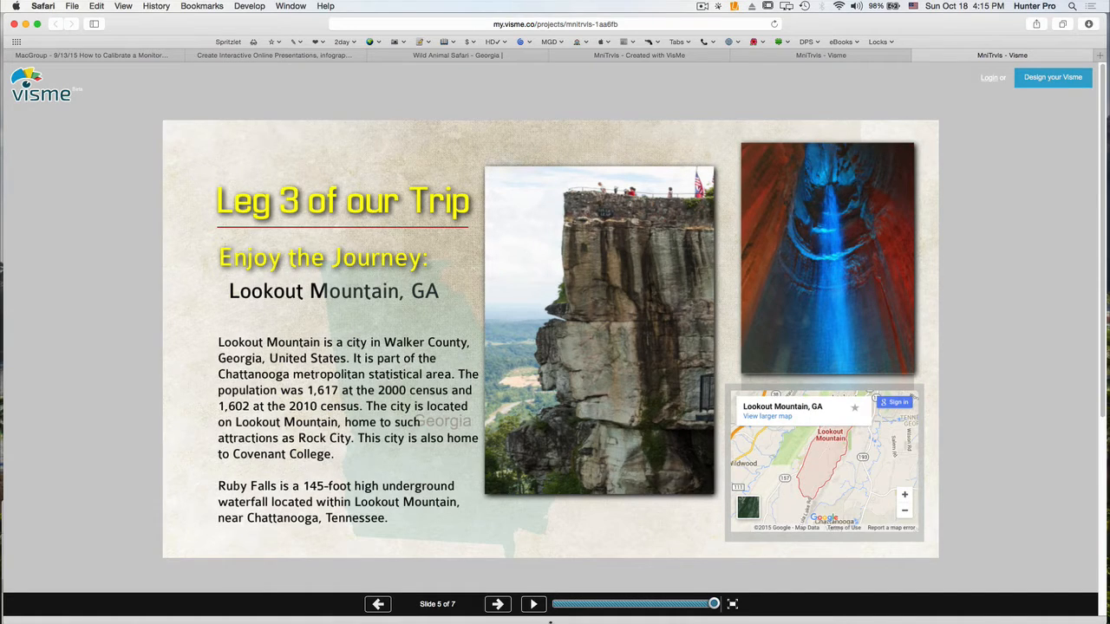
click(498, 605)
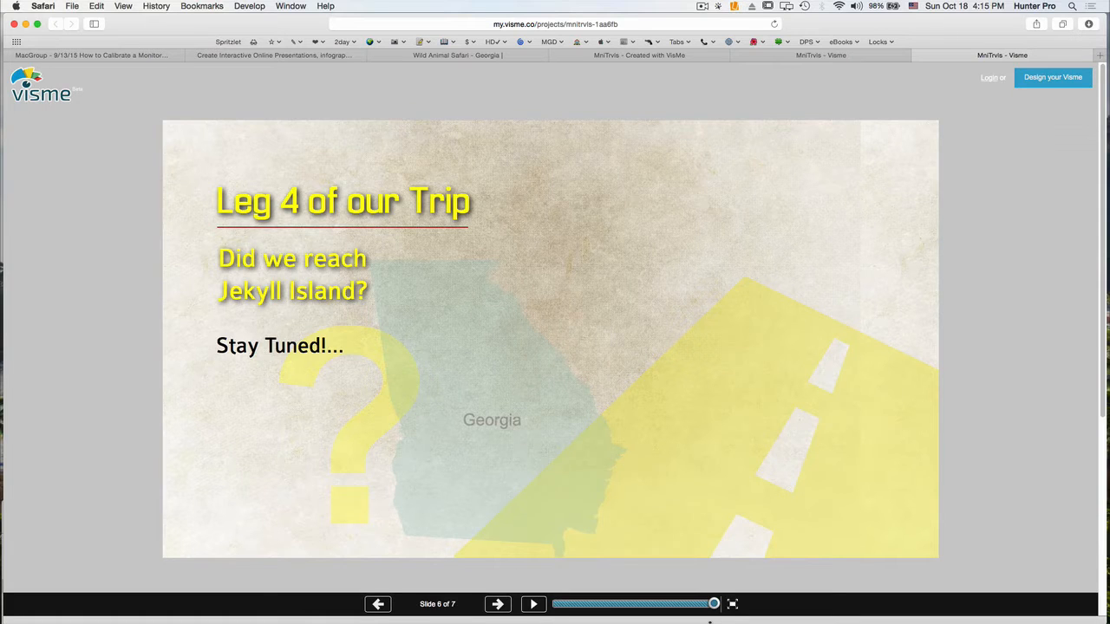
key(Right)
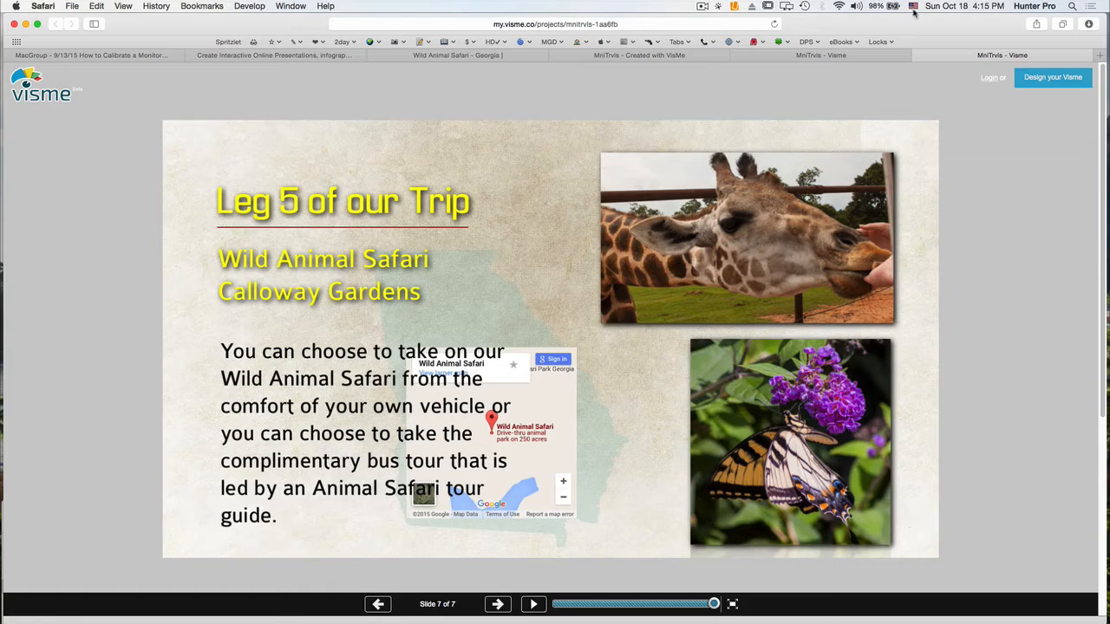
- Return to the Visme editor's publishing options and browse the complete list of additional AddThis sharing services
click(832, 55)
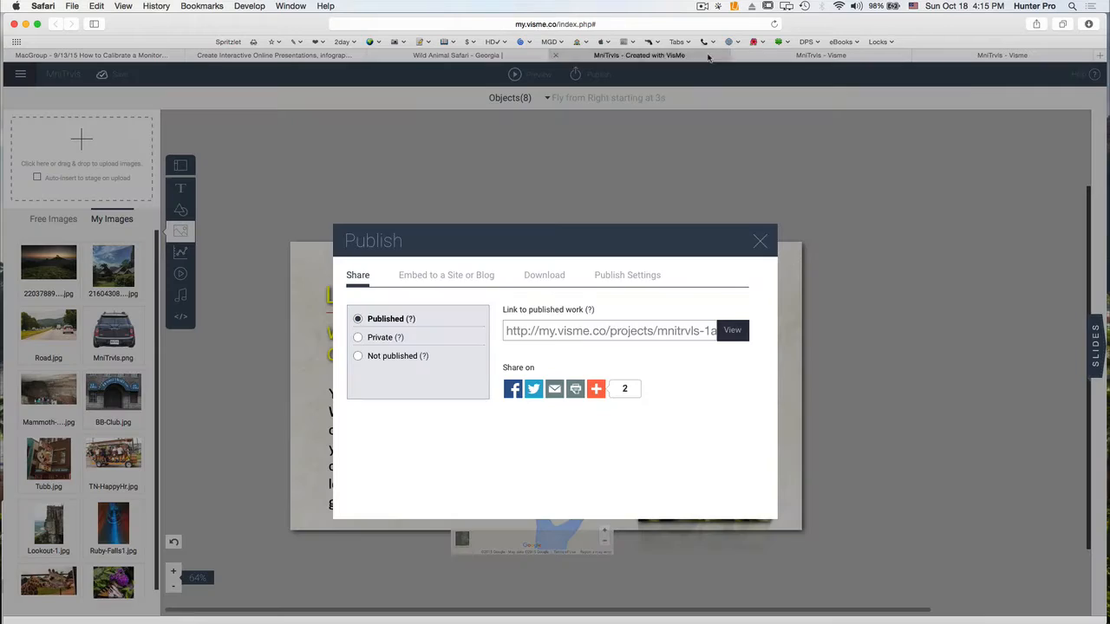
click(639, 54)
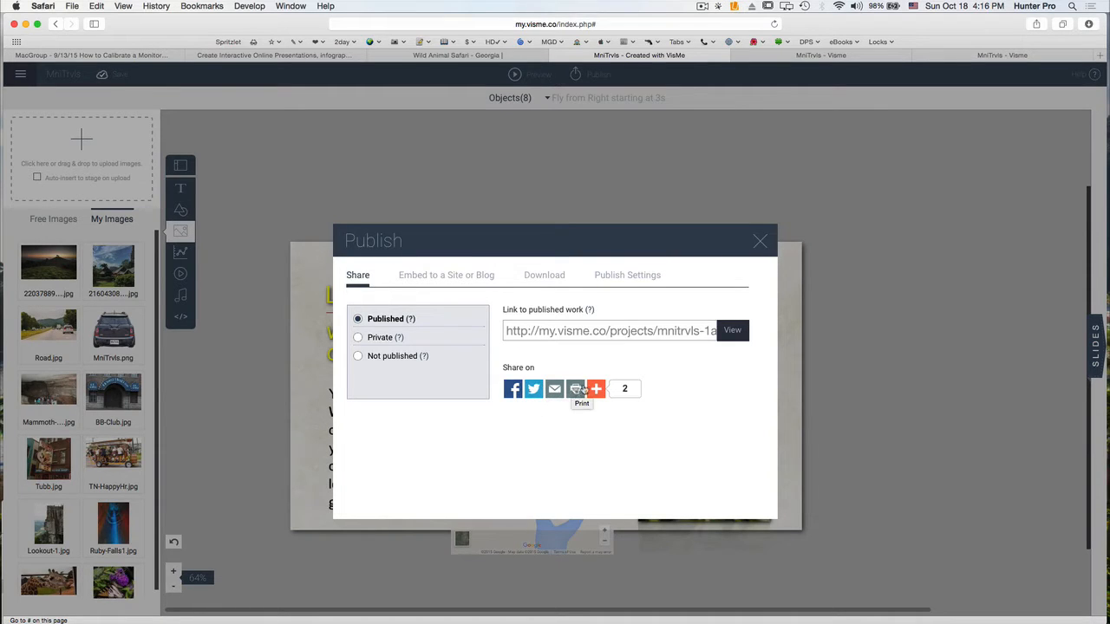
mouse_move(596, 390)
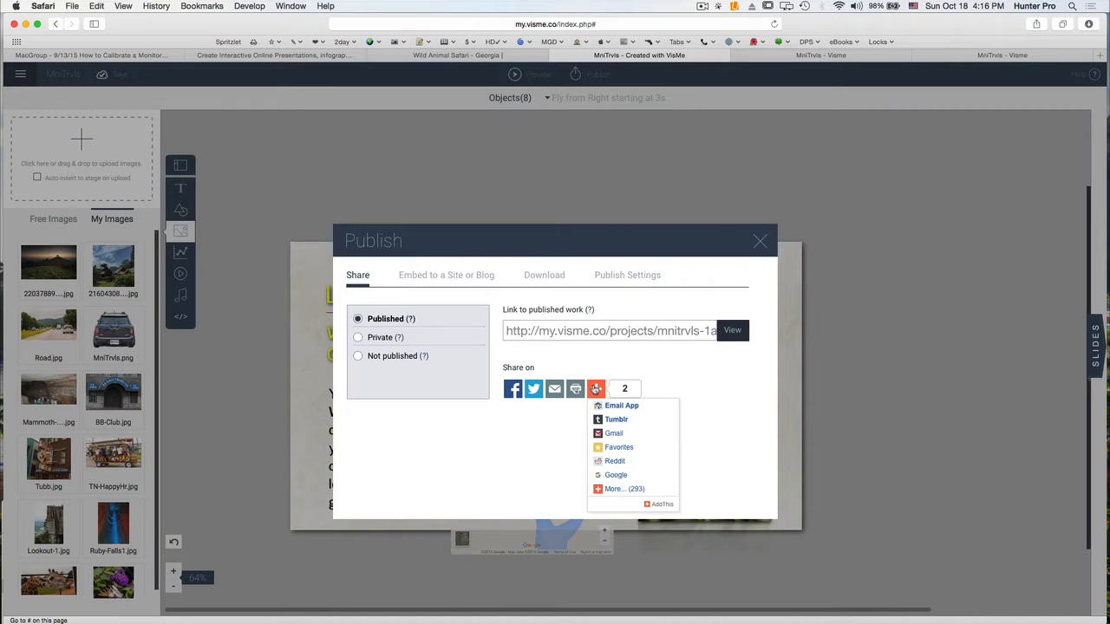
click(616, 491)
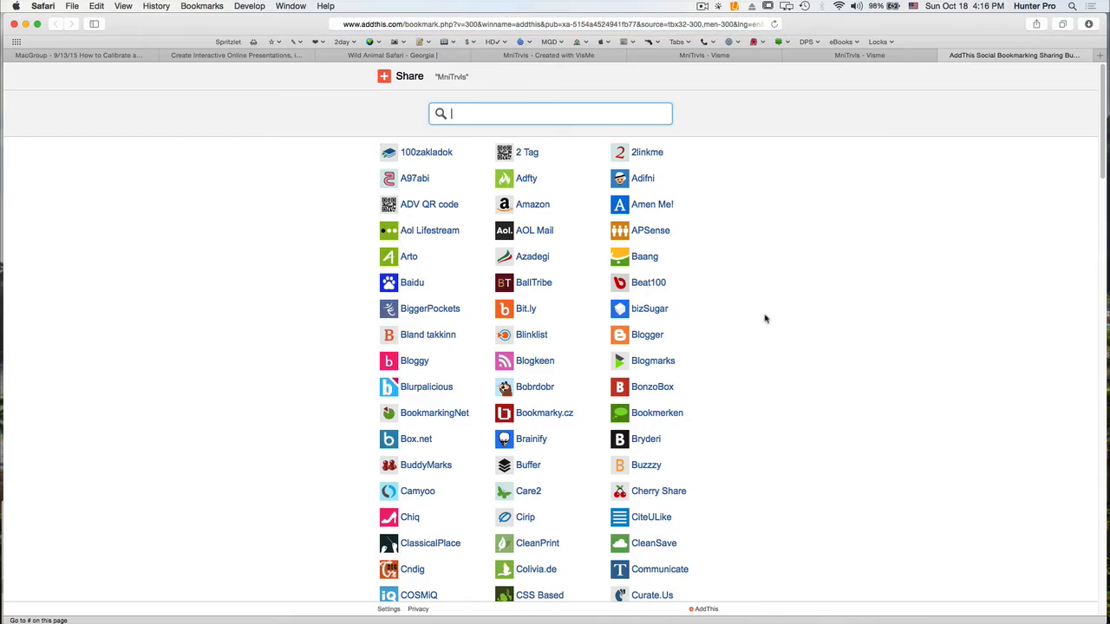
scroll(805, 237, down, 15)
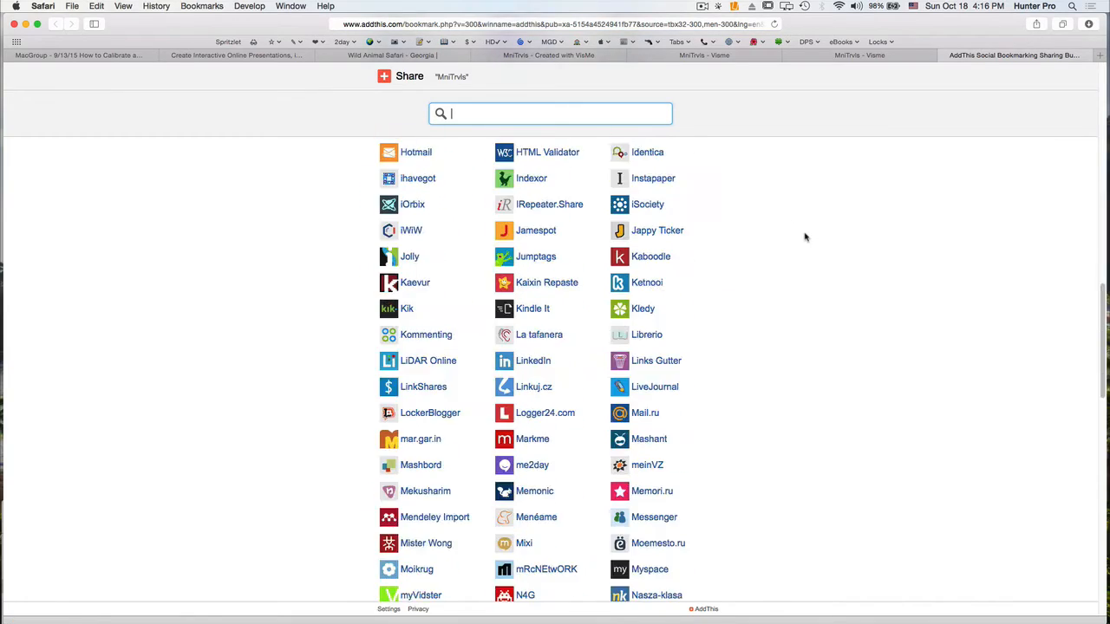
scroll(805, 237, down, 20)
scroll(804, 236, up, 20)
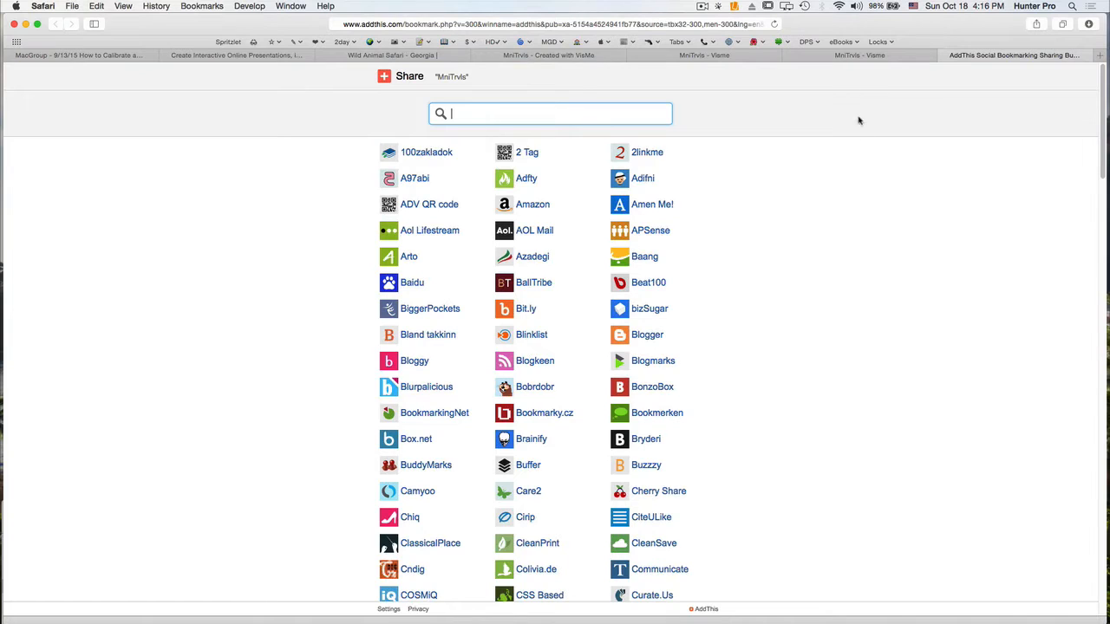
- Go back to the Visme editor and examine the responsive and fixed-width codes for embedding the presentation in a site or blog
click(669, 55)
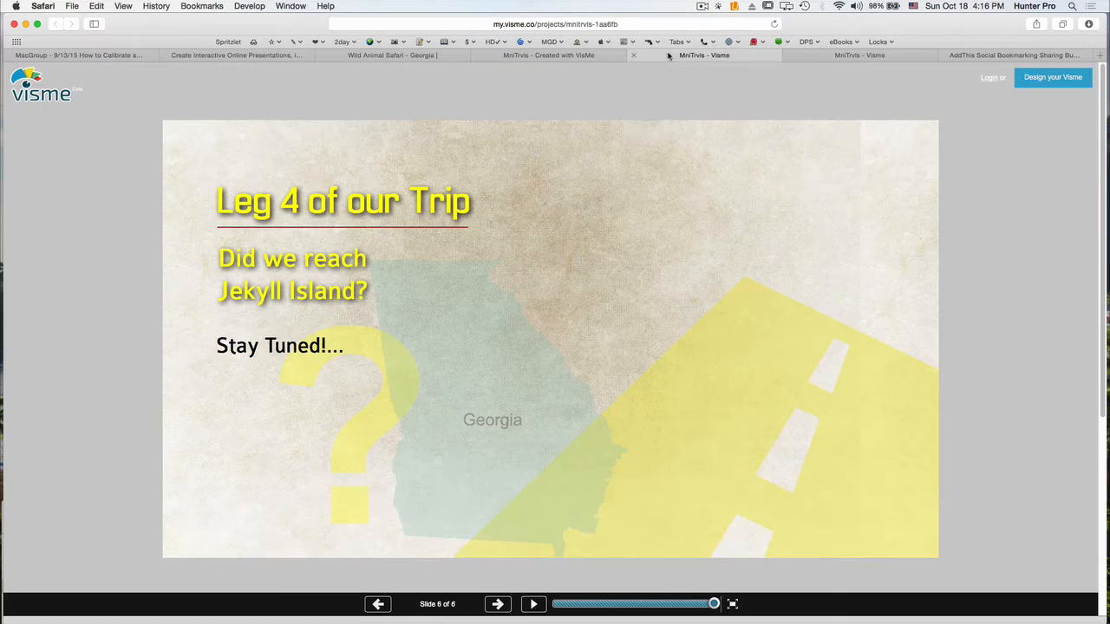
click(568, 55)
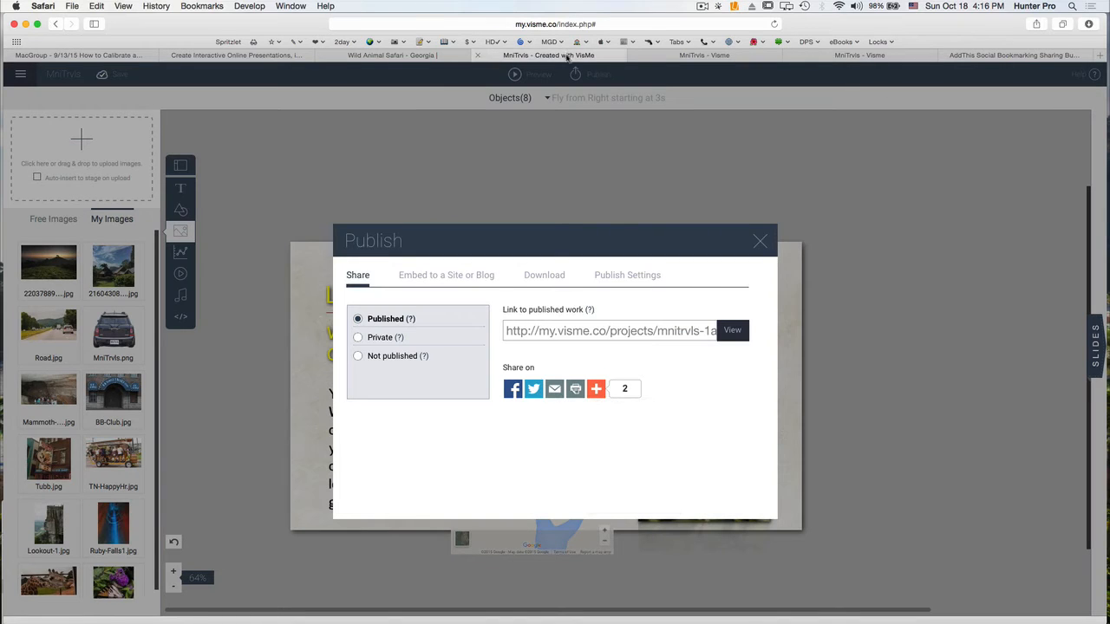
click(436, 276)
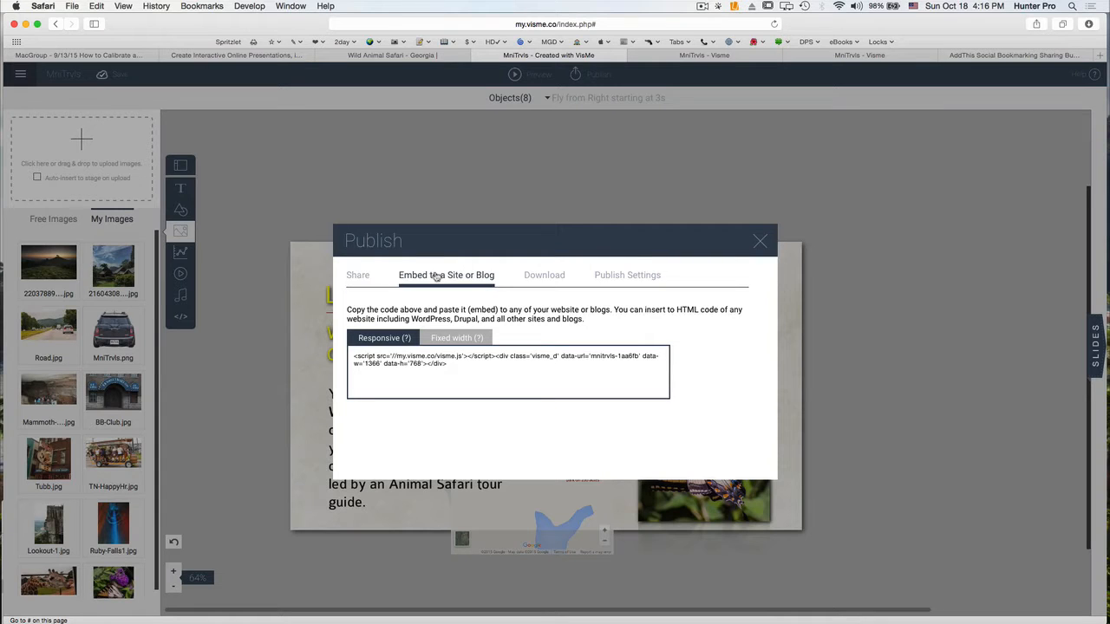
click(464, 342)
click(394, 338)
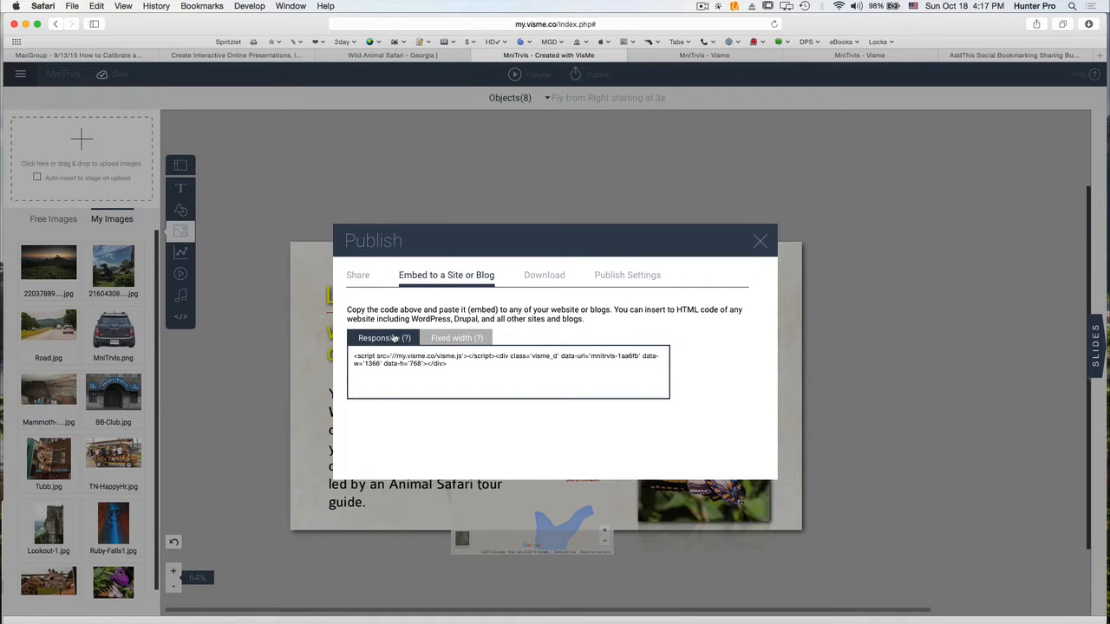
- Check the fixed-width embed code and download the presentation as HTML for offline use
click(441, 339)
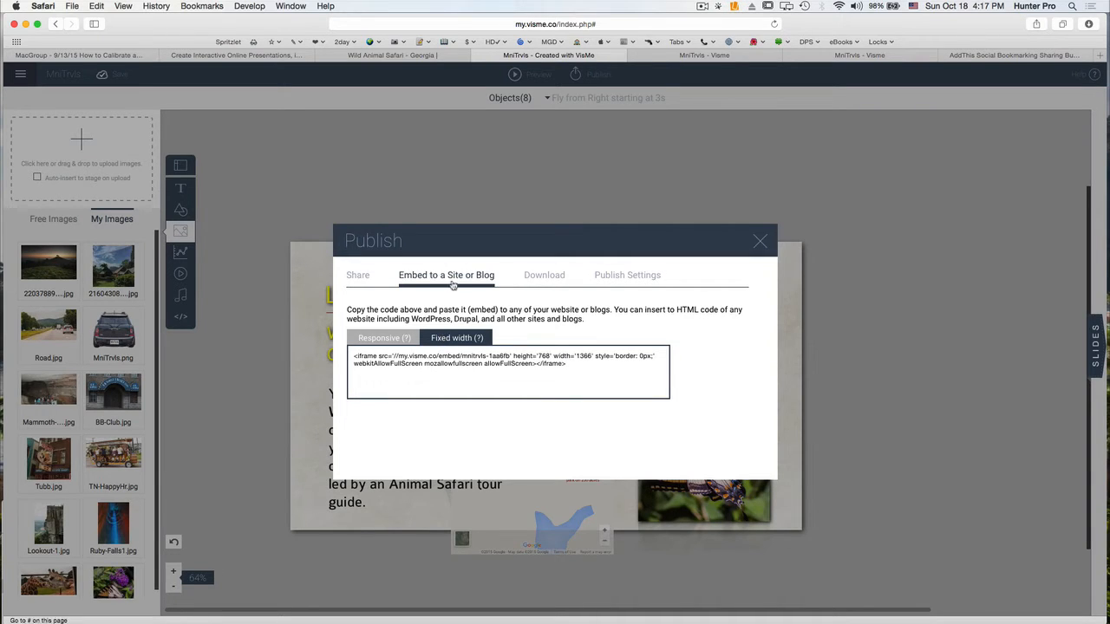
click(535, 276)
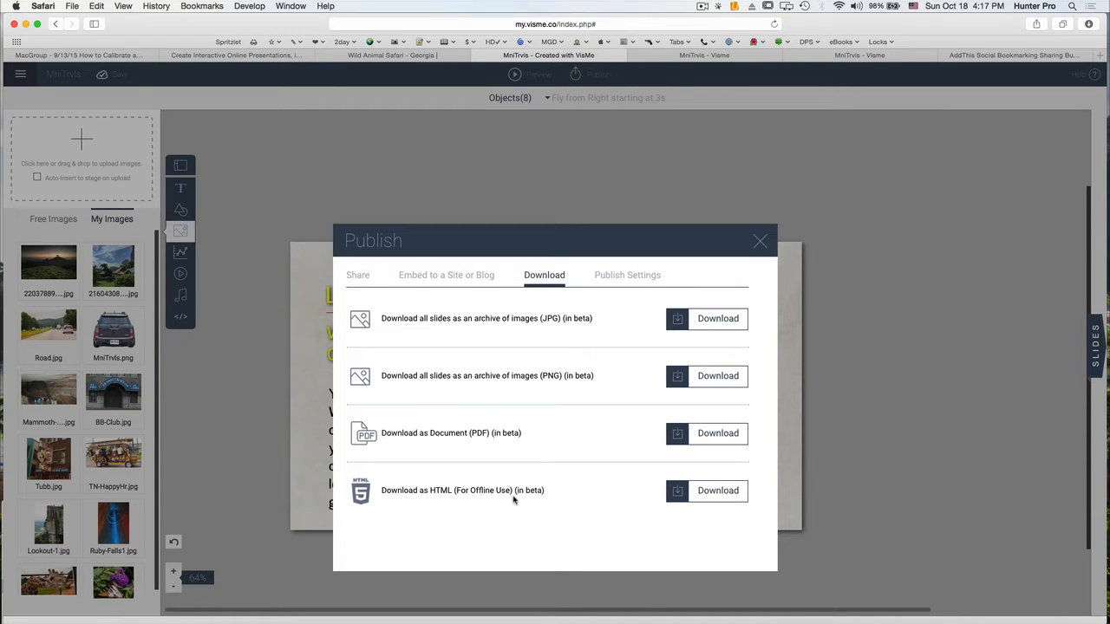
click(714, 490)
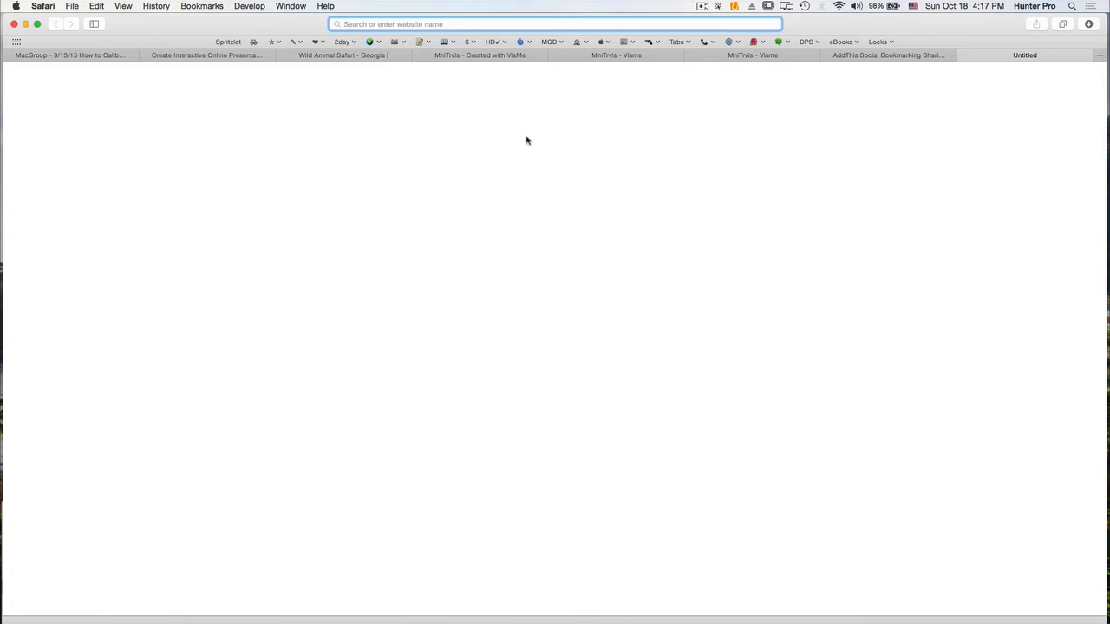
- Switch to Finder, unpack project.zip on the desktop, open the extracted project folder, and enlarge and reposition its window
key(super+h)
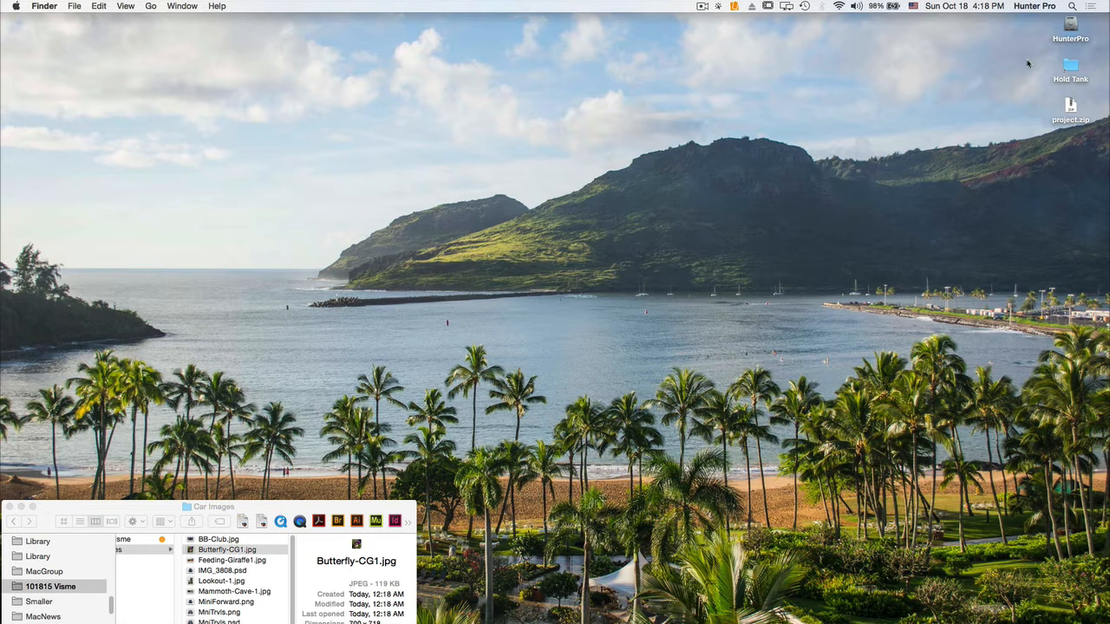
double_click(1070, 106)
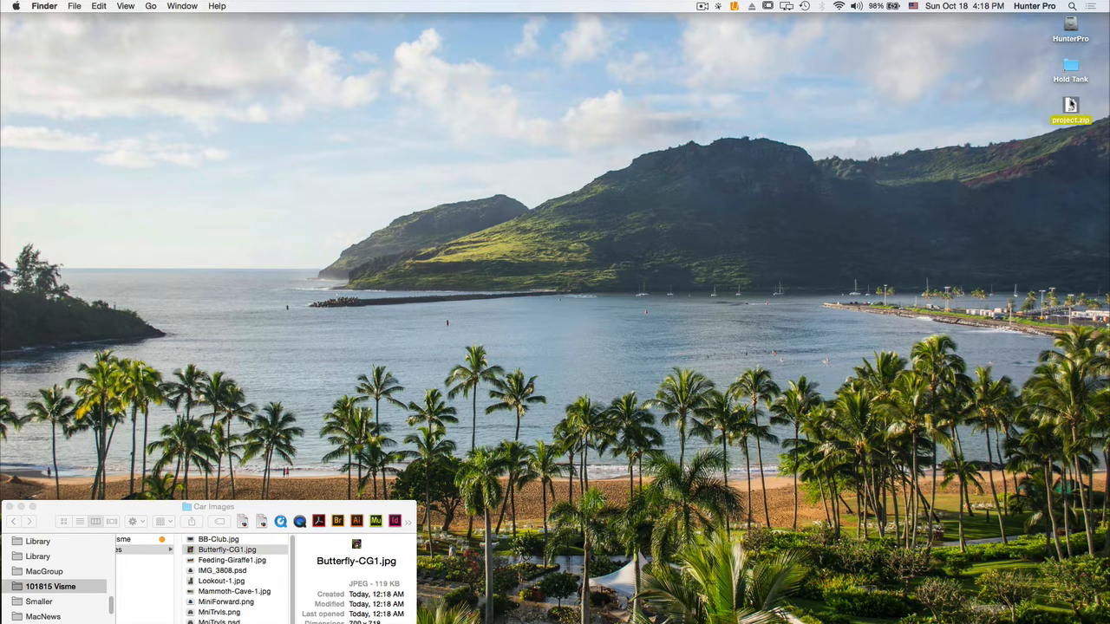
double_click(1072, 106)
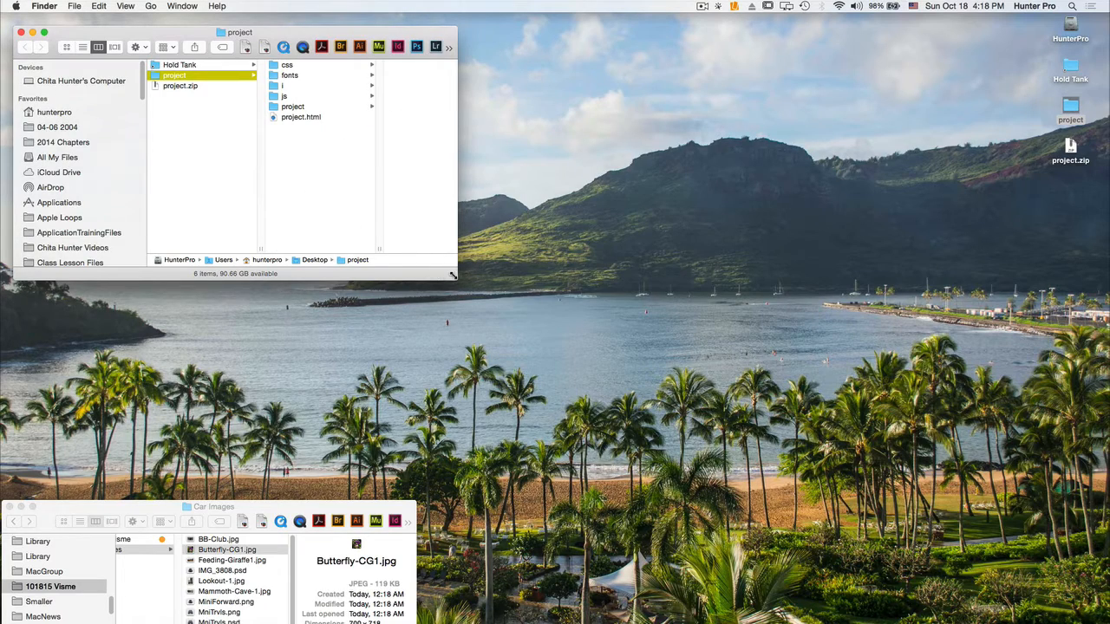
drag(456, 279, 667, 358)
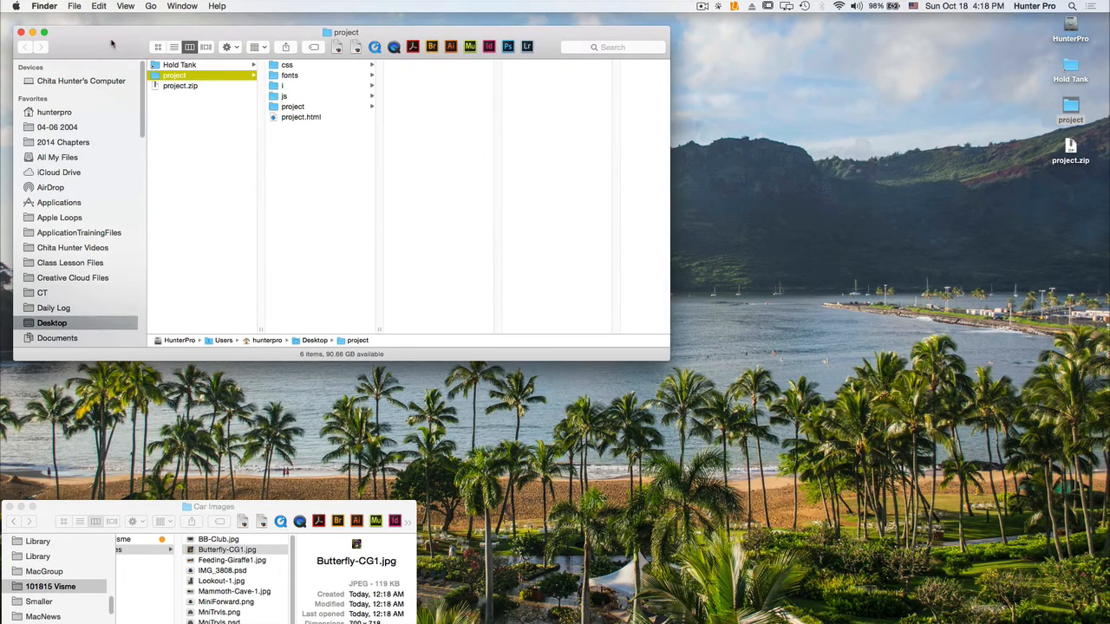
drag(114, 43, 313, 69)
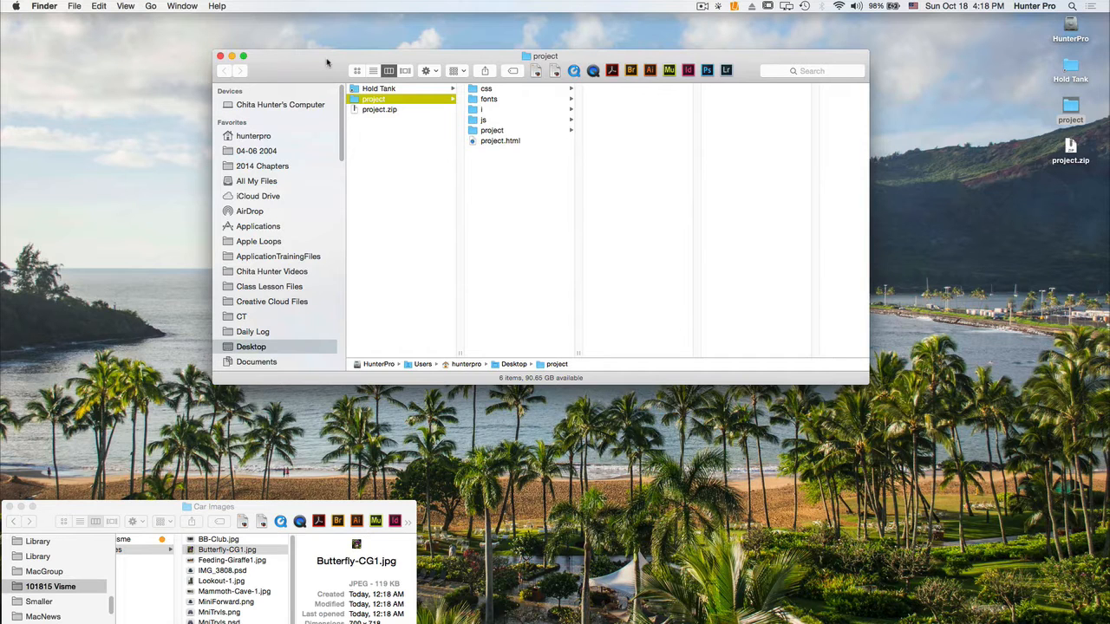
- Open project.html from the extracted folder in Safari and advance the offline presentation to slide 3
click(478, 142)
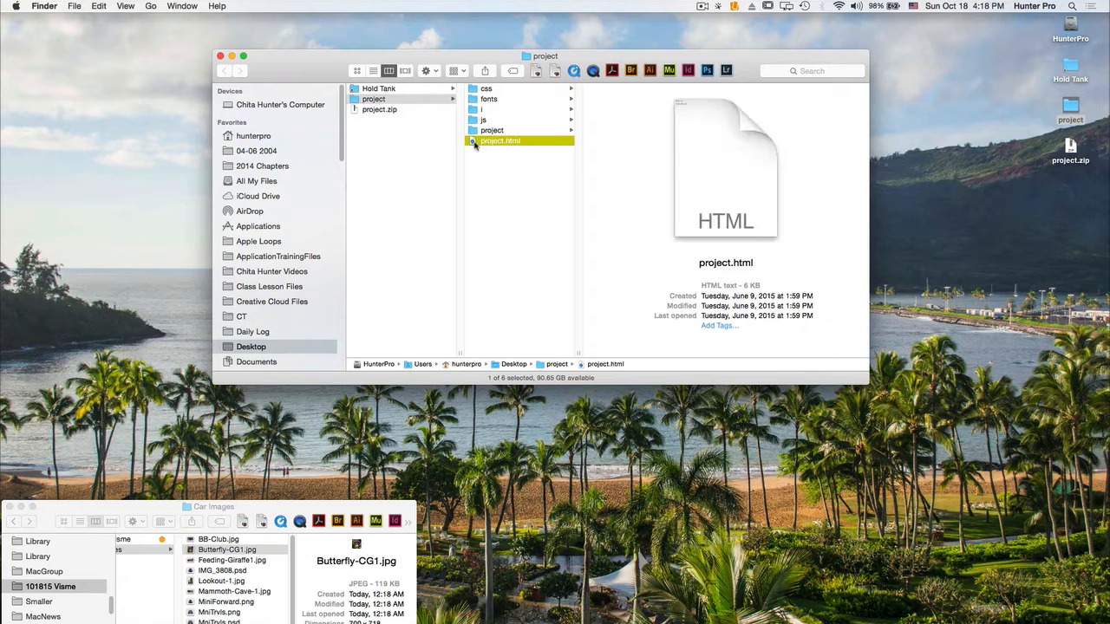
double_click(474, 143)
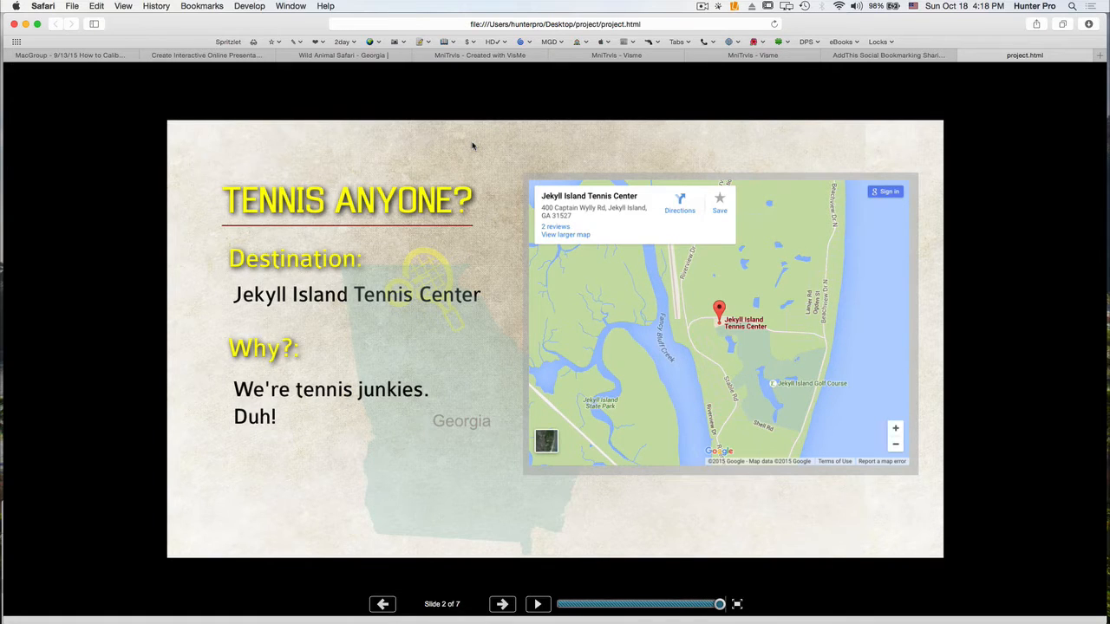
key(Right)
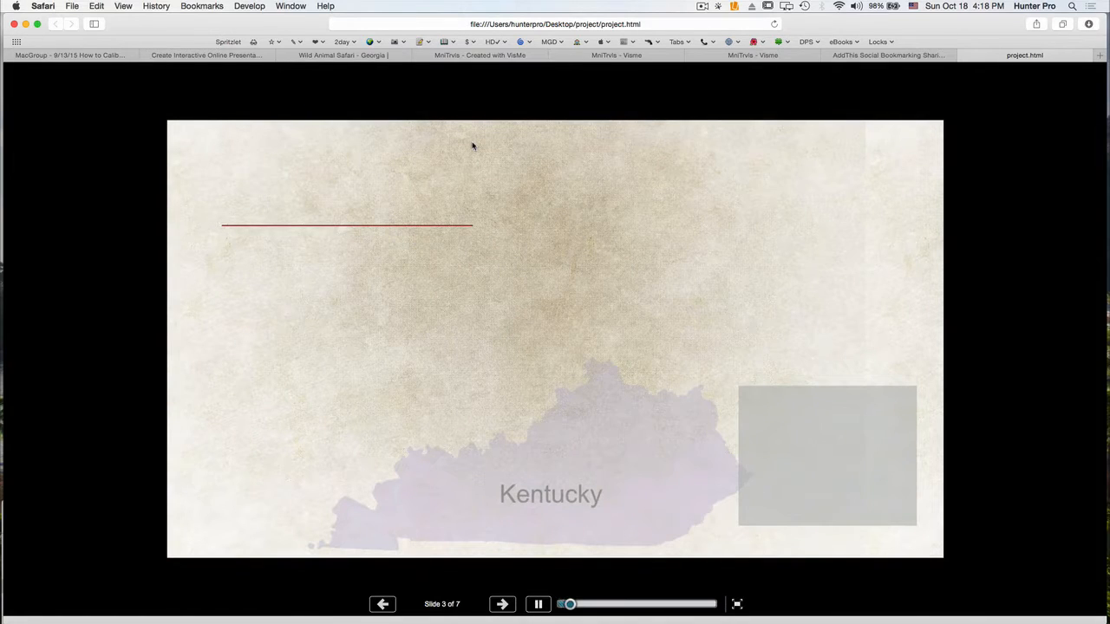
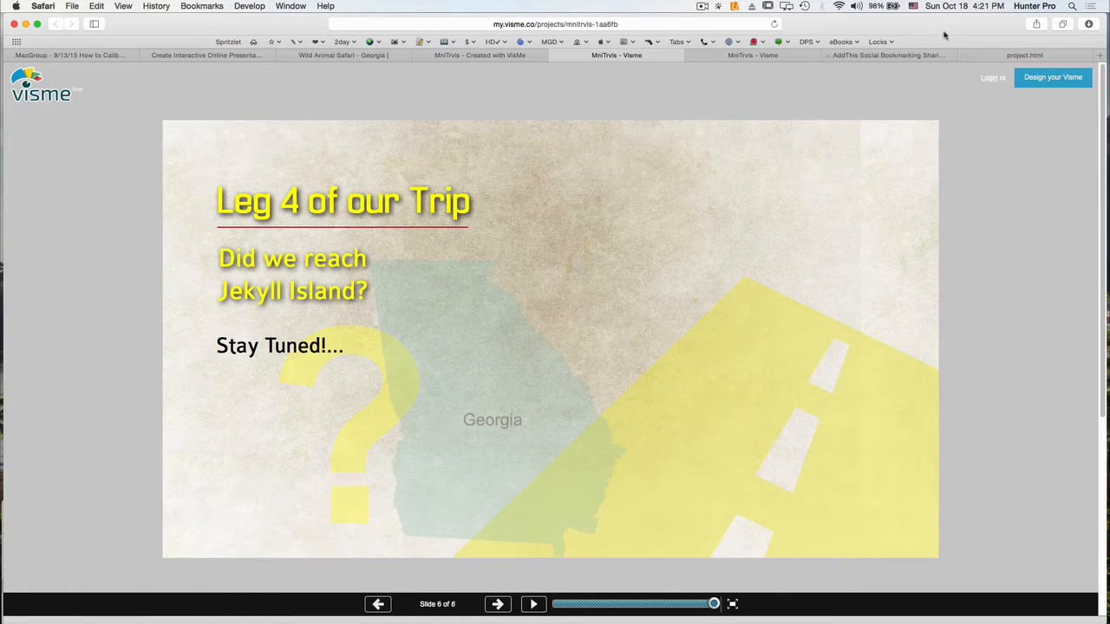
- Close the offline project page, the AddThis page and both published MniTrvls pages, returning to the Visme editor
click(967, 56)
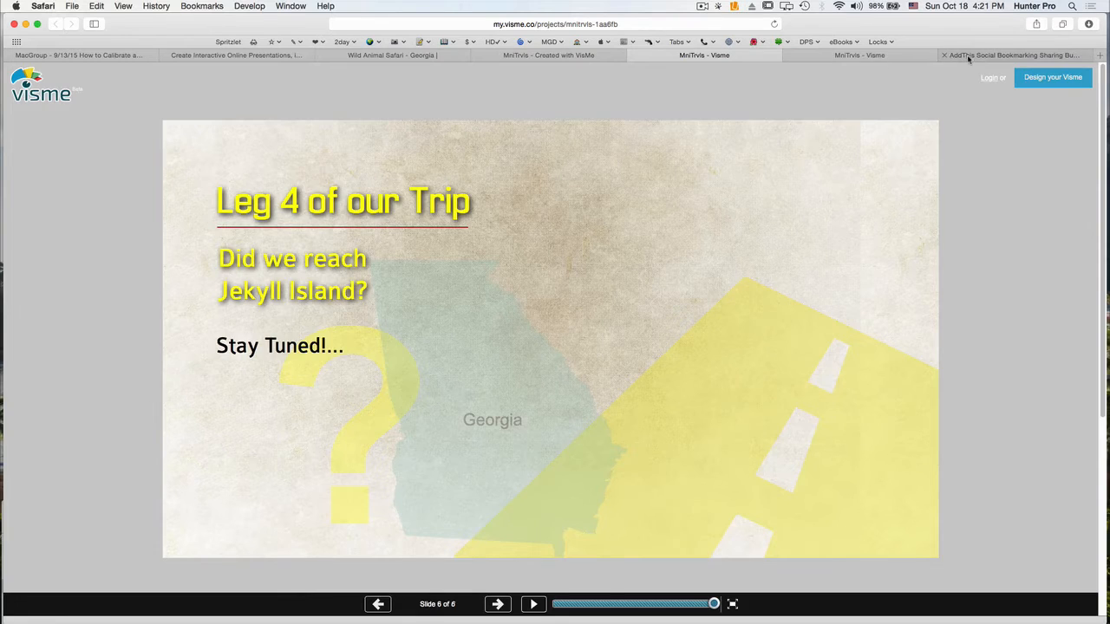
click(973, 56)
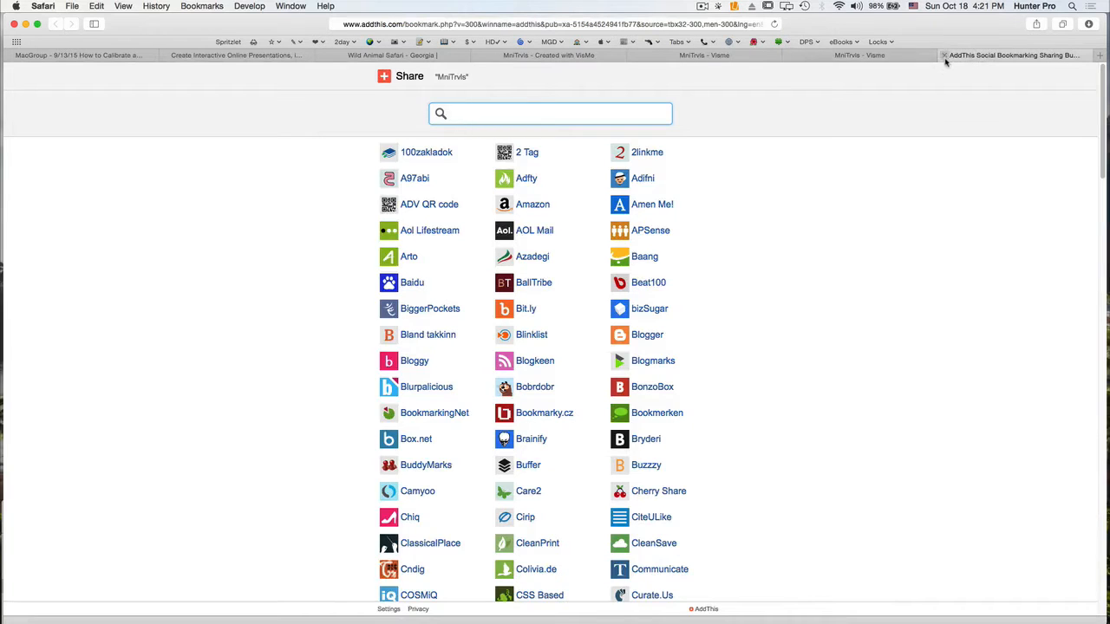
click(945, 55)
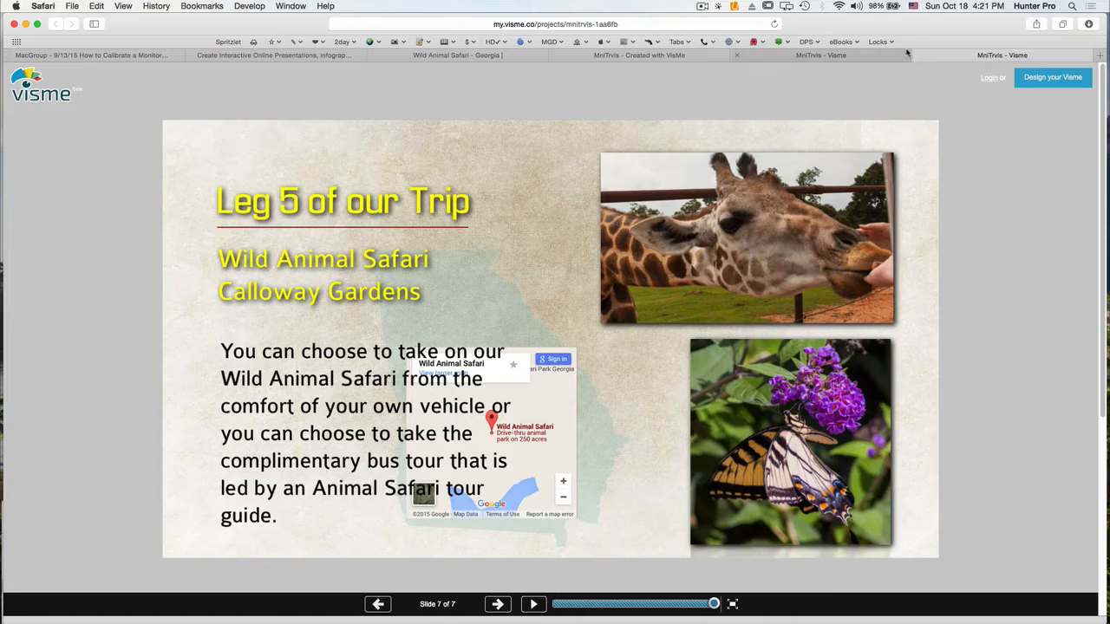
click(919, 56)
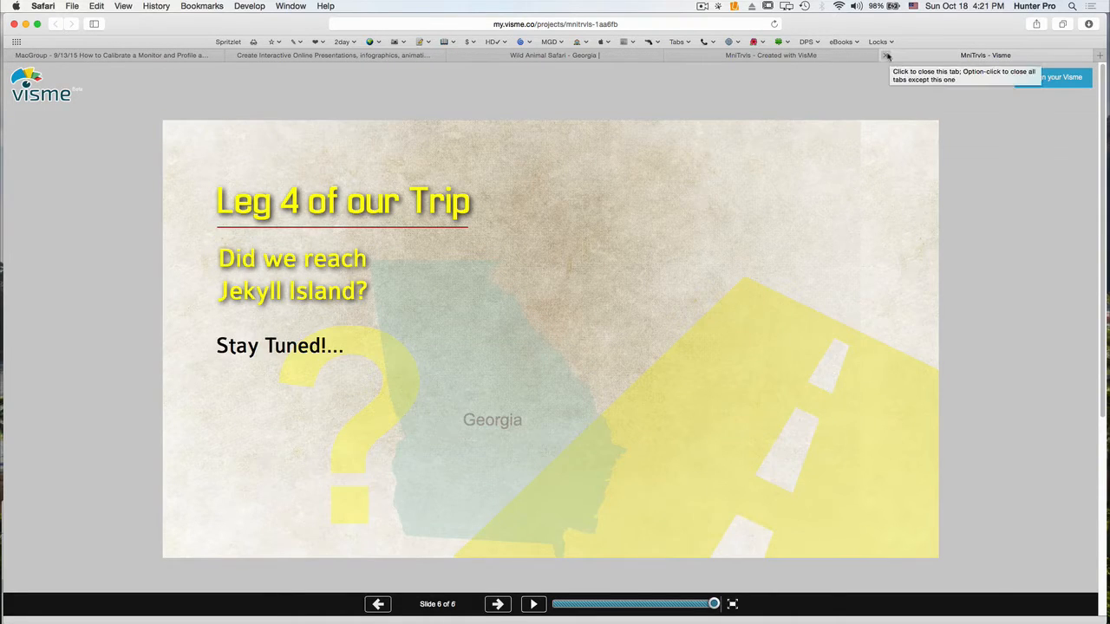
click(886, 55)
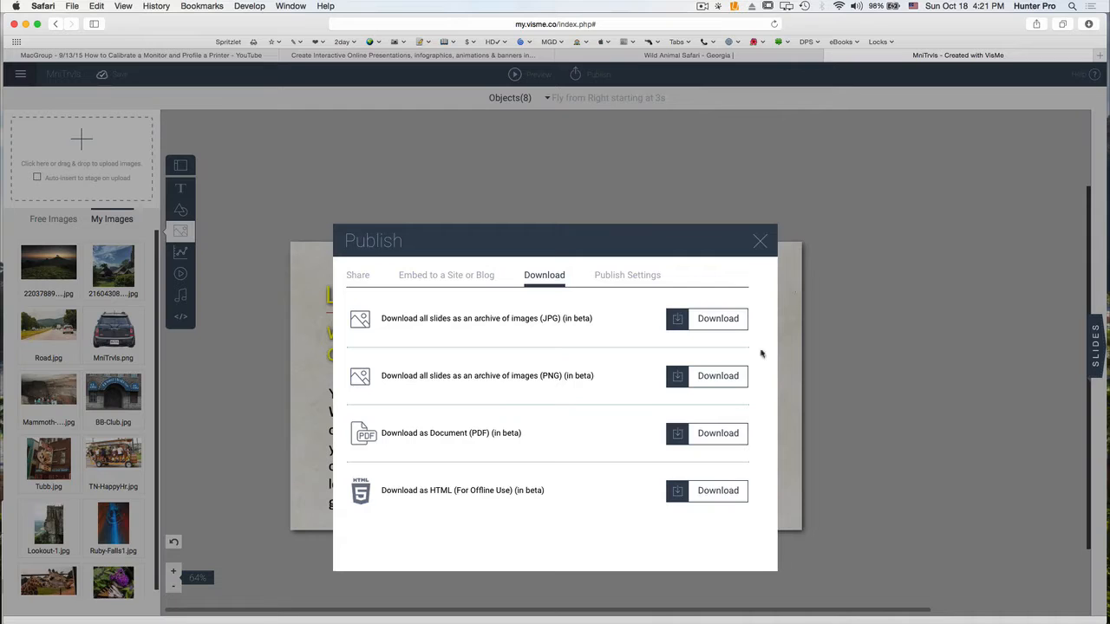
- Examine the social, playback and design publish settings, and review the share, embed and download options again
click(632, 278)
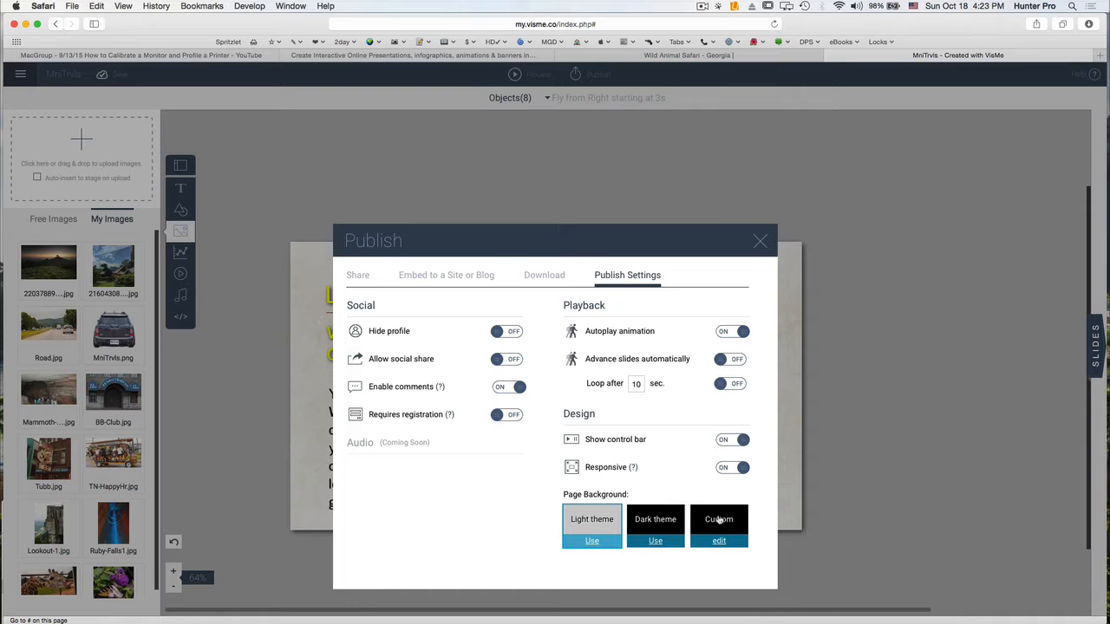
click(760, 243)
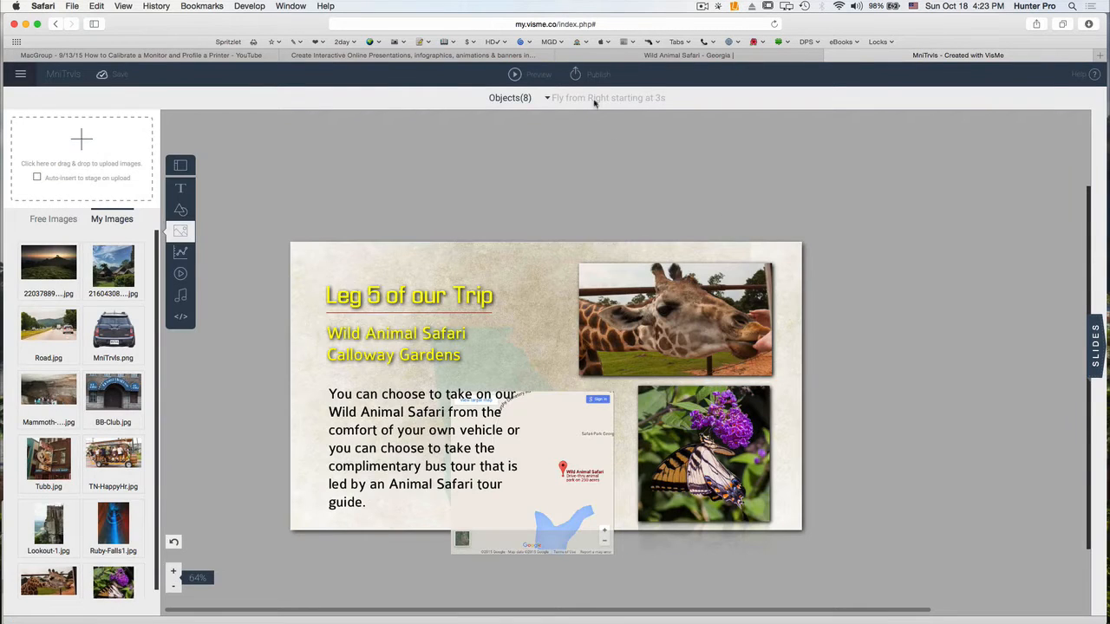
click(593, 76)
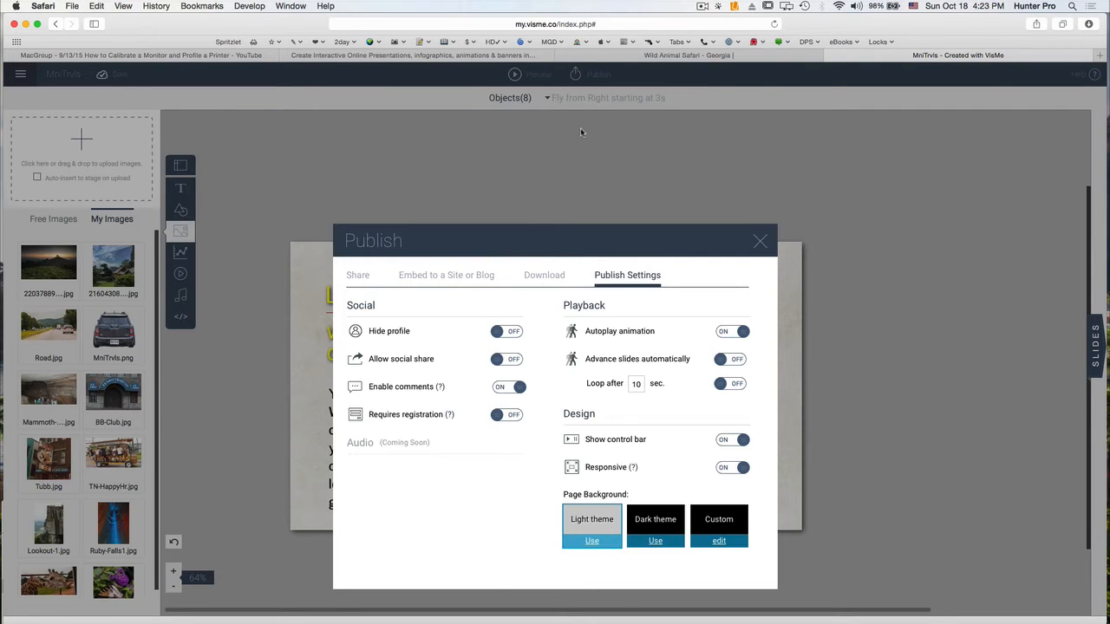
click(362, 276)
click(469, 278)
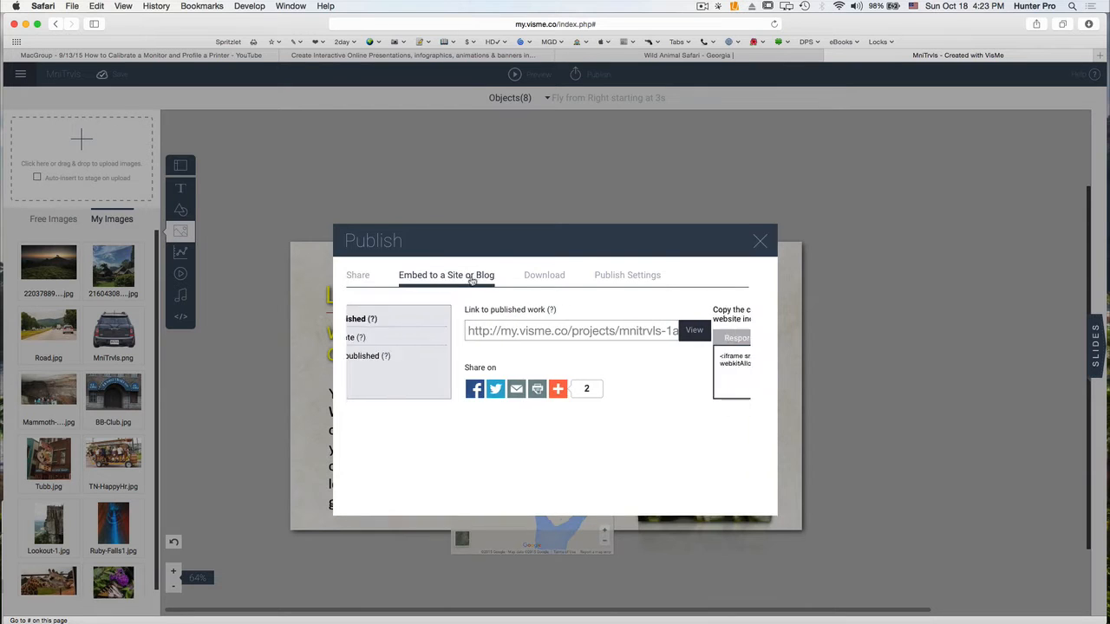
click(544, 275)
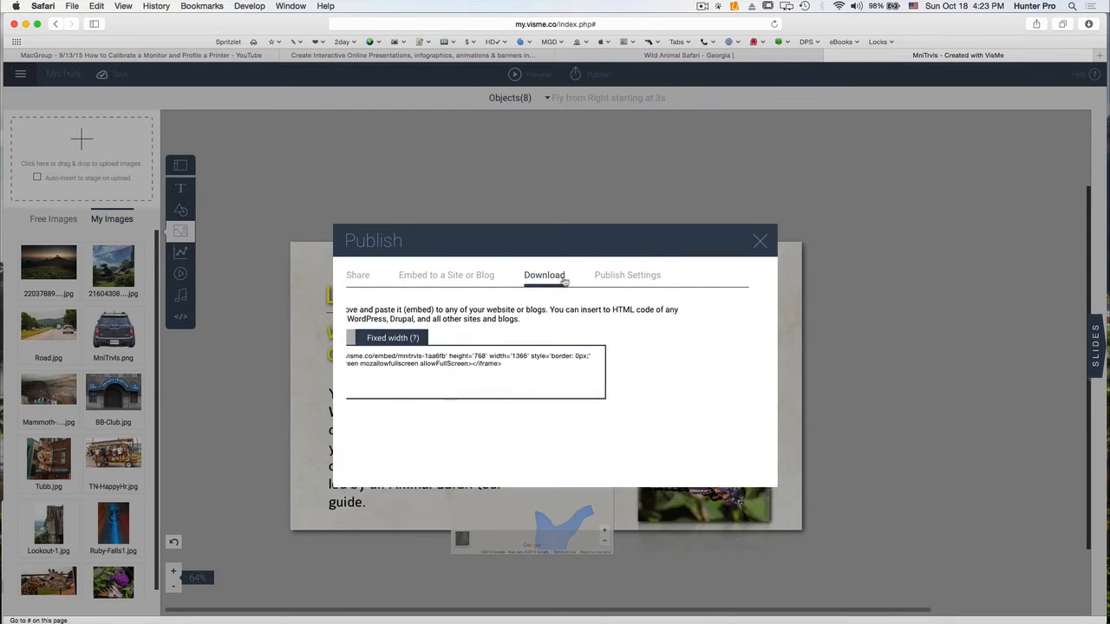
click(615, 276)
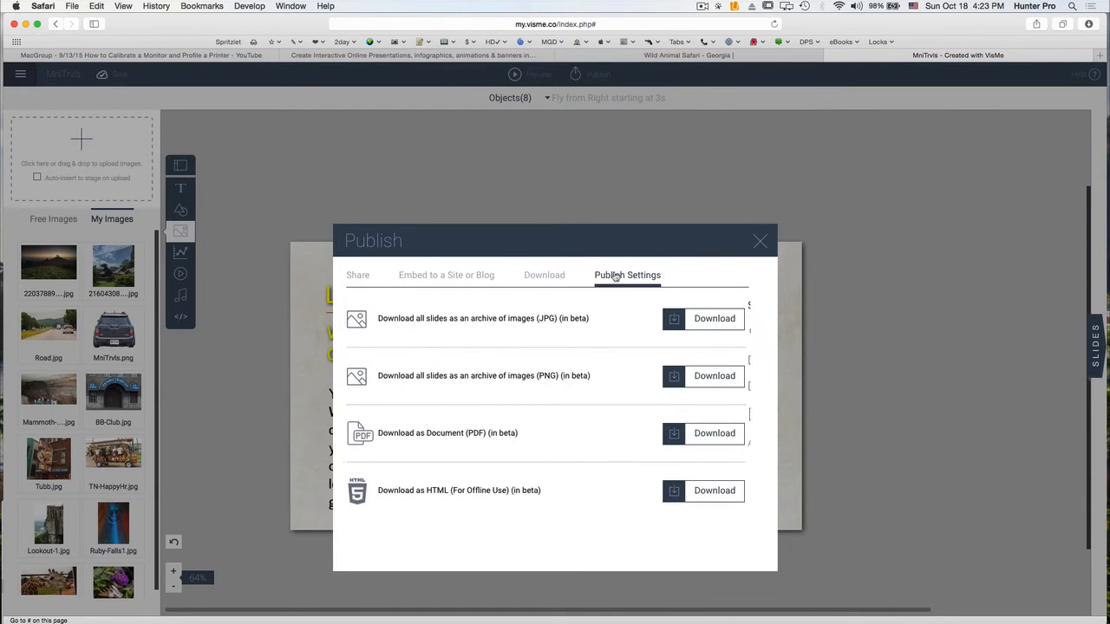
- View the published presentation online from its share link and check Safari's options for sharing the page
click(361, 276)
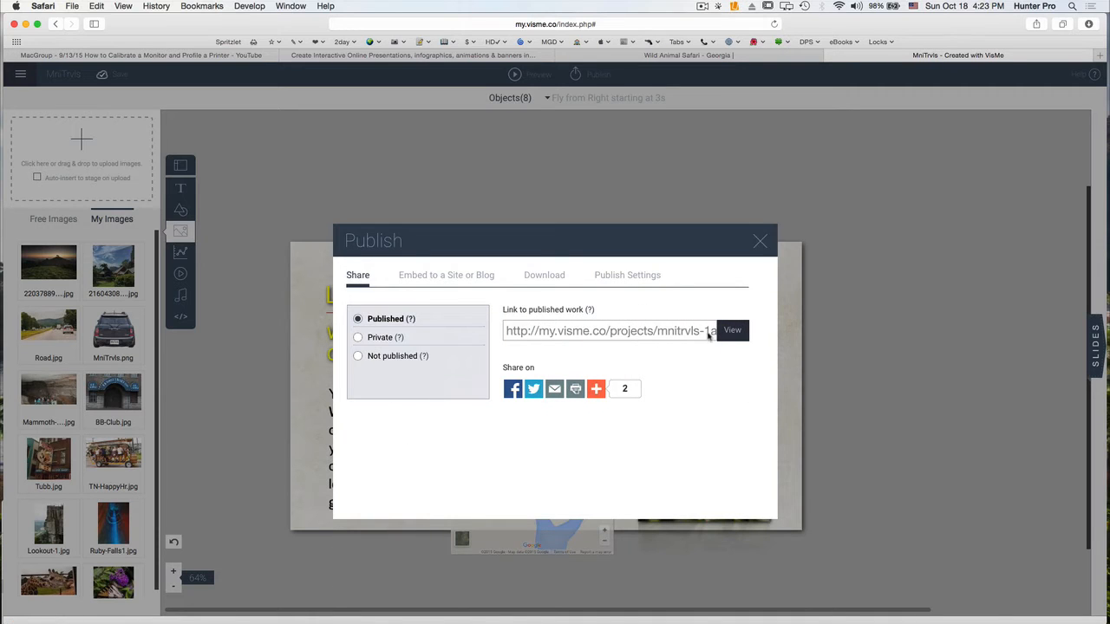
click(731, 330)
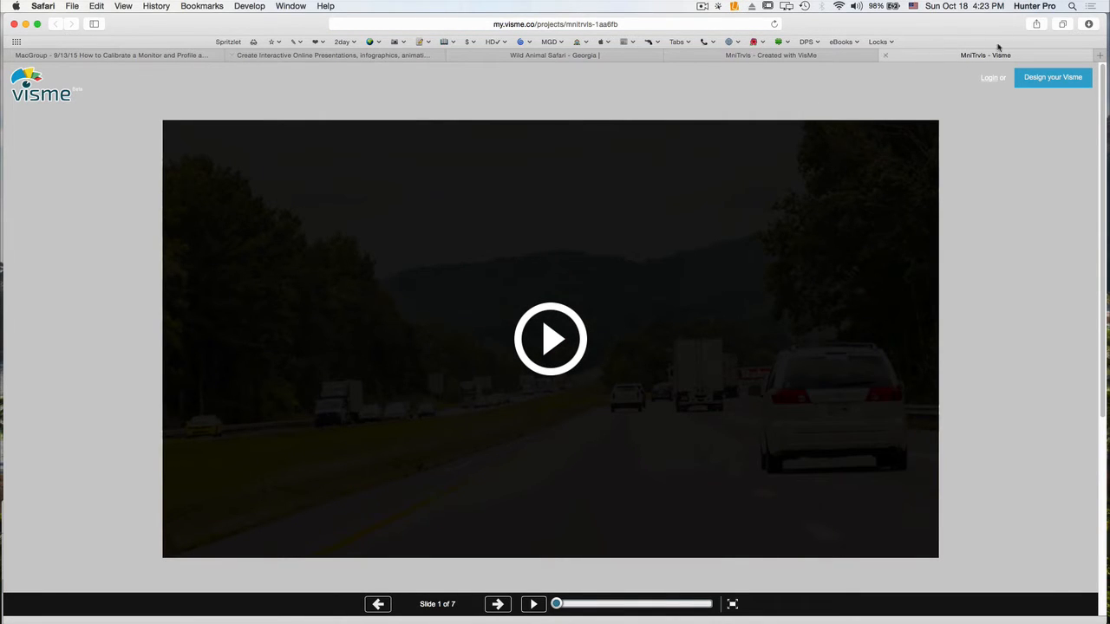
click(1036, 26)
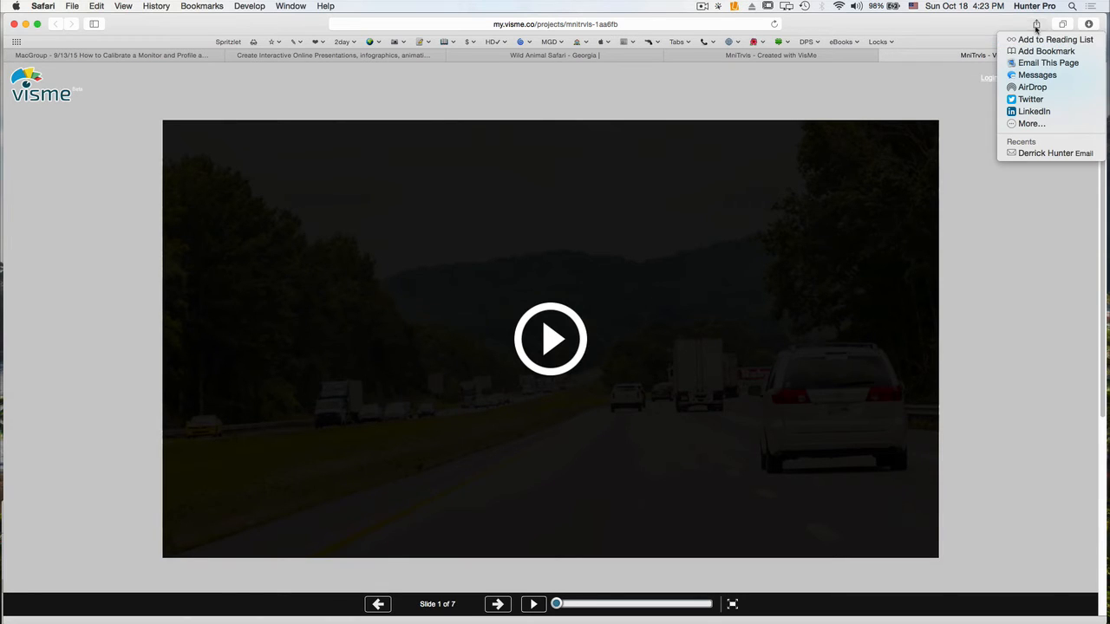
click(1046, 231)
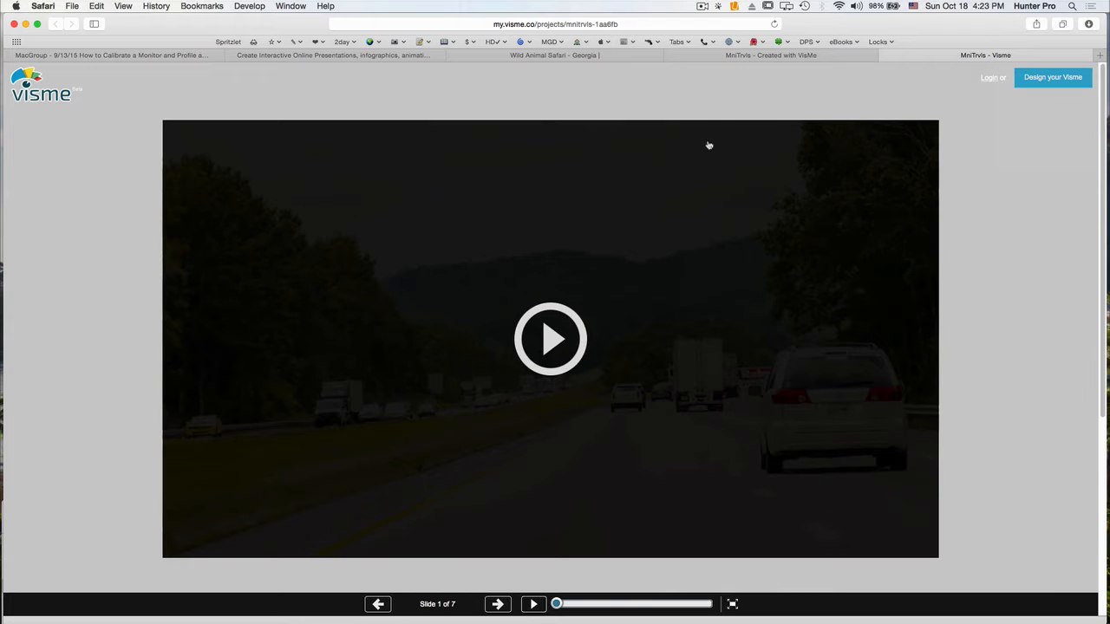
click(1037, 26)
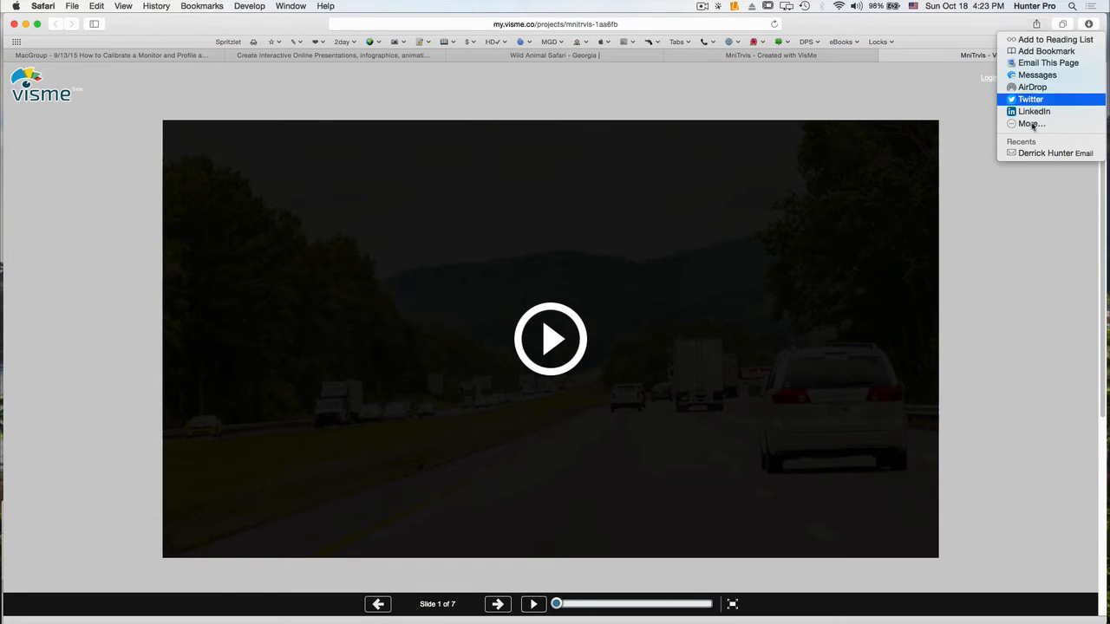
click(1030, 192)
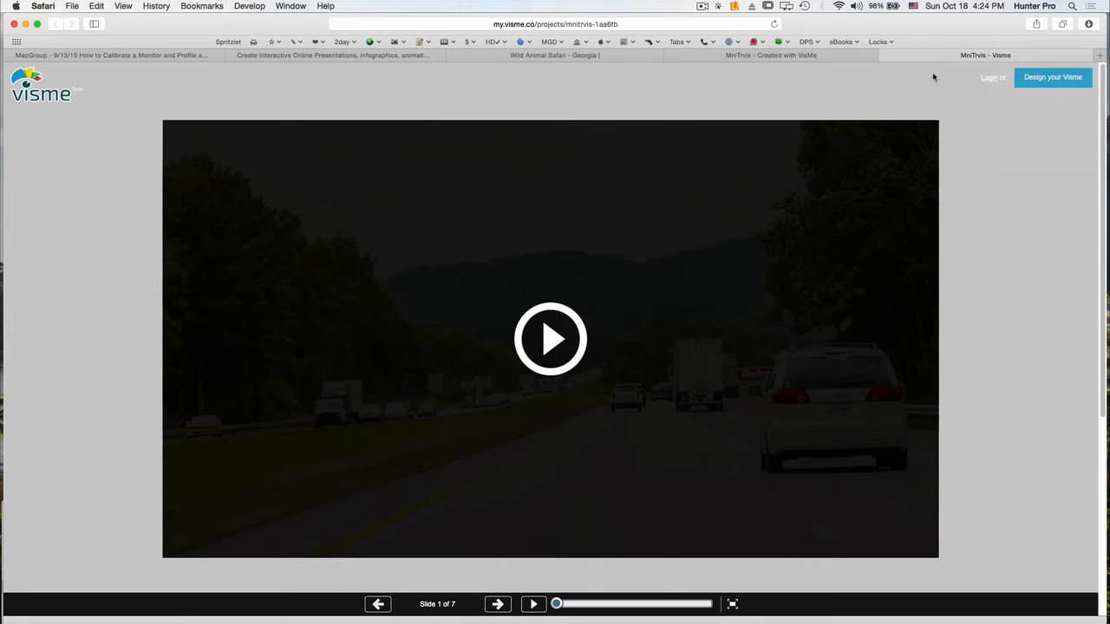
- Bring up the mirrored iPad display in Reflector 2, hide Safari, and quit Reflector 2
click(736, 7)
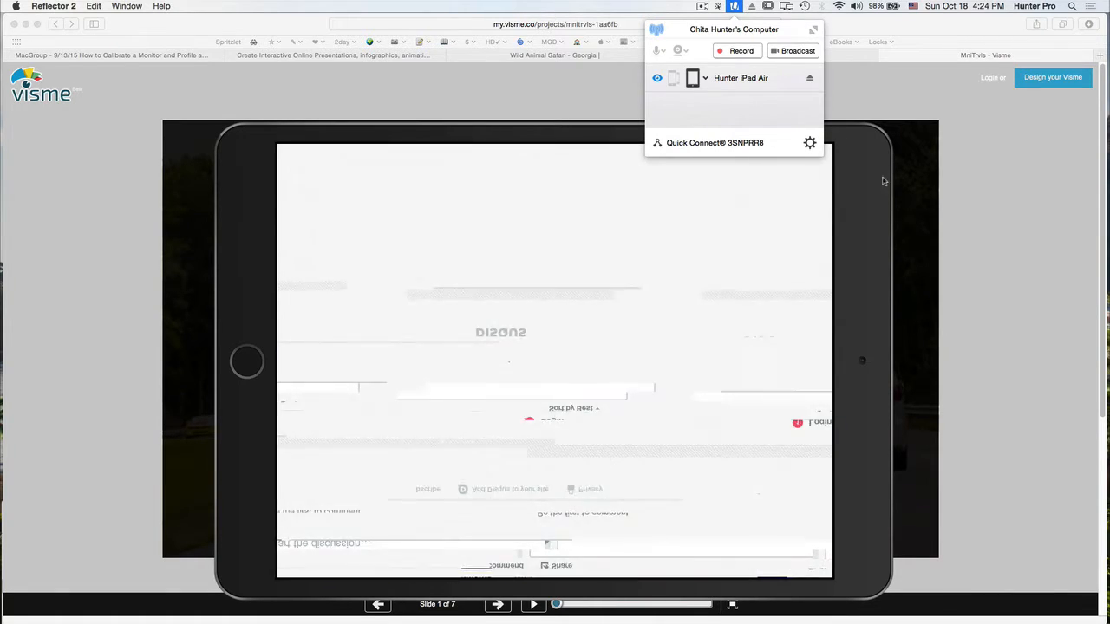
click(595, 107)
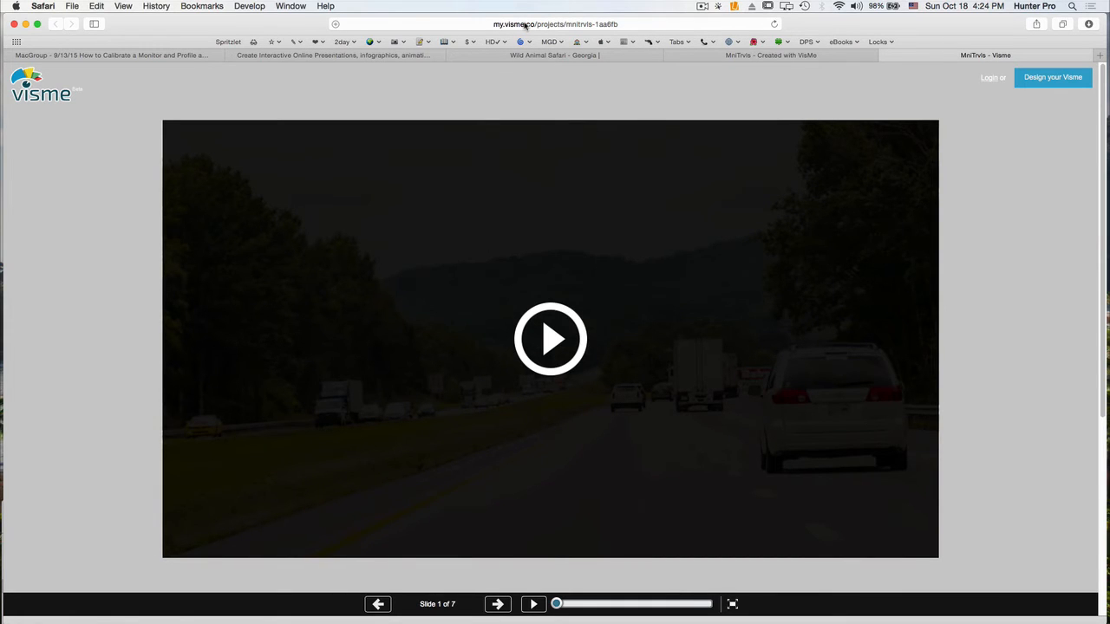
key(super+h)
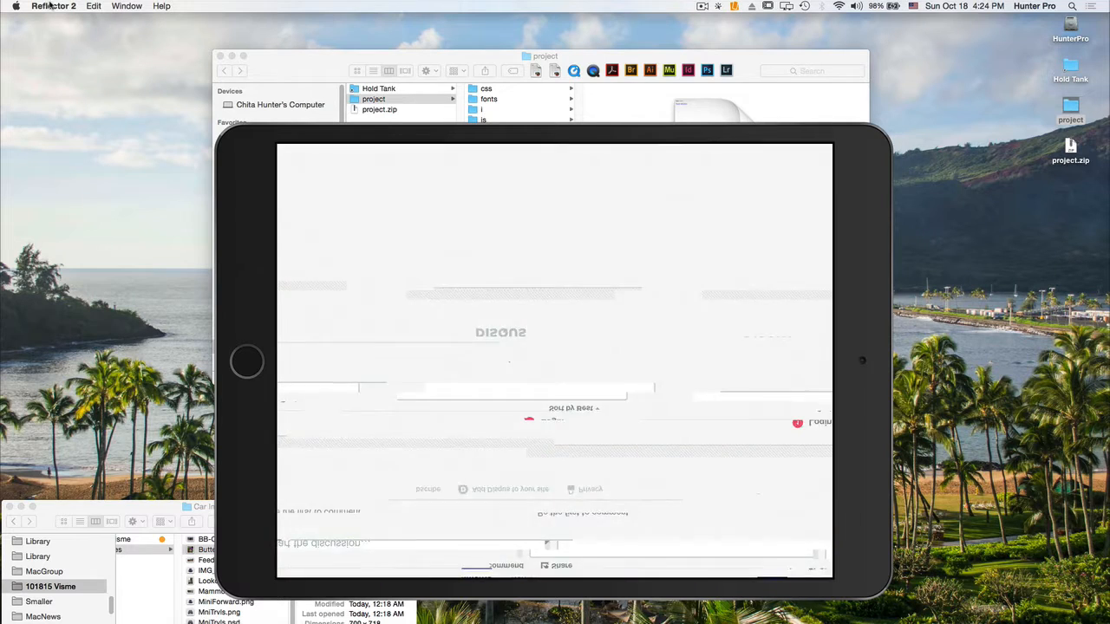
click(49, 7)
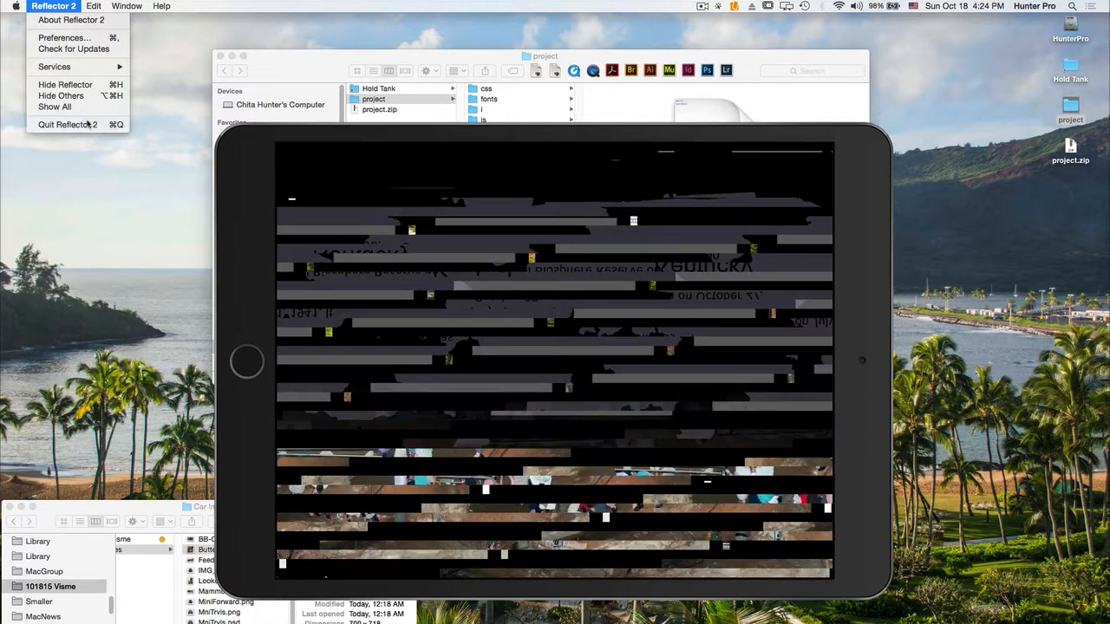
click(87, 124)
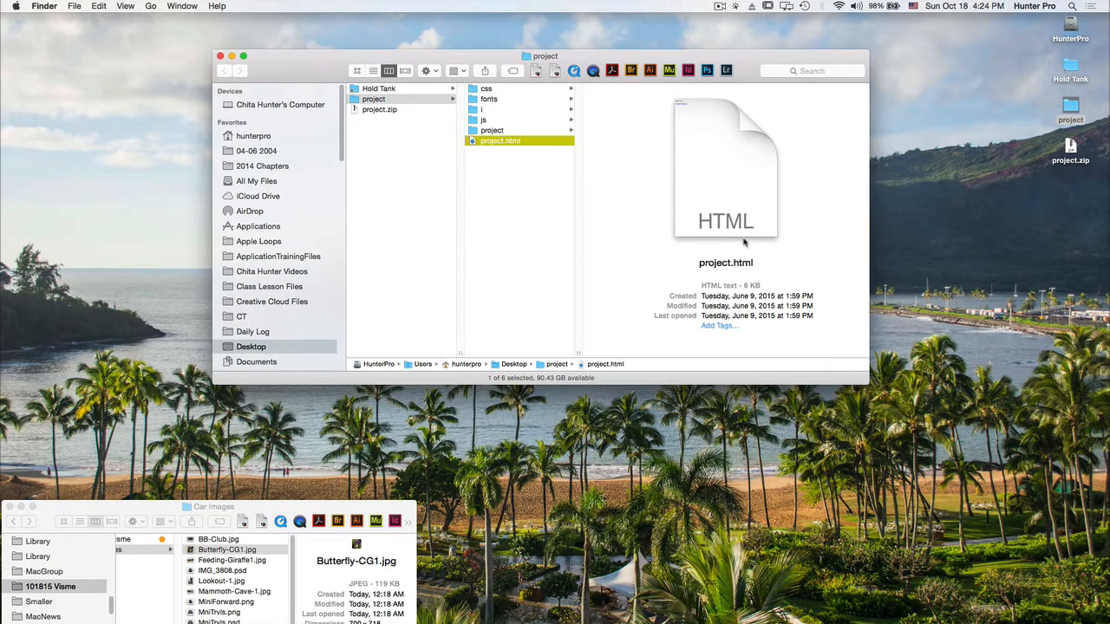
- Launch Reflector 2 and bring up the mirrored iPad display with the published MniTrvls presentation
key(super+space)
text(re)
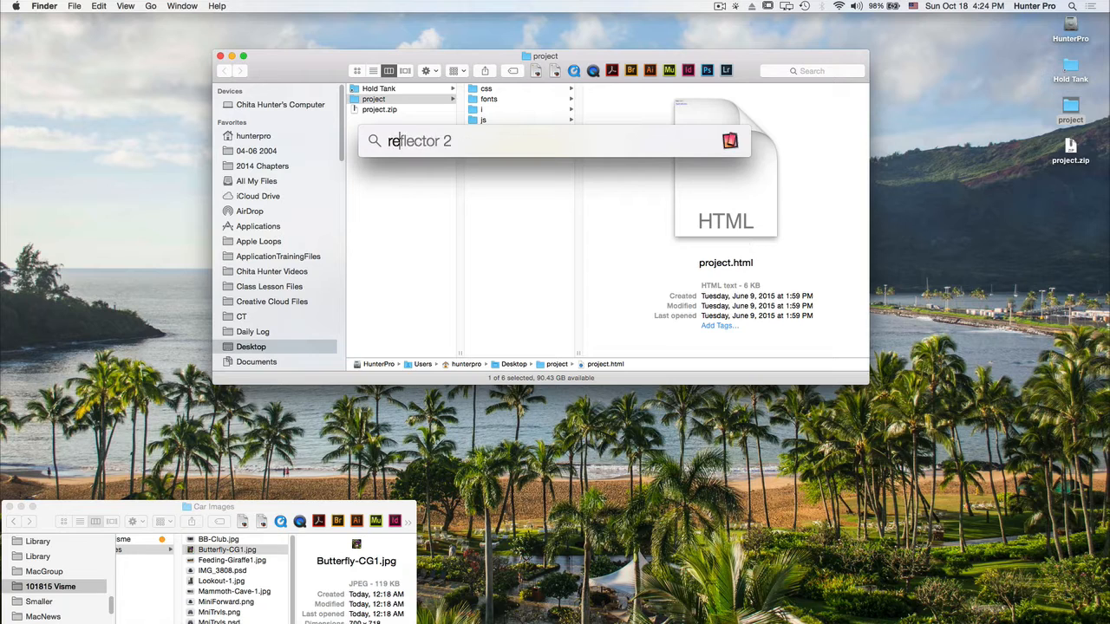
key(Return)
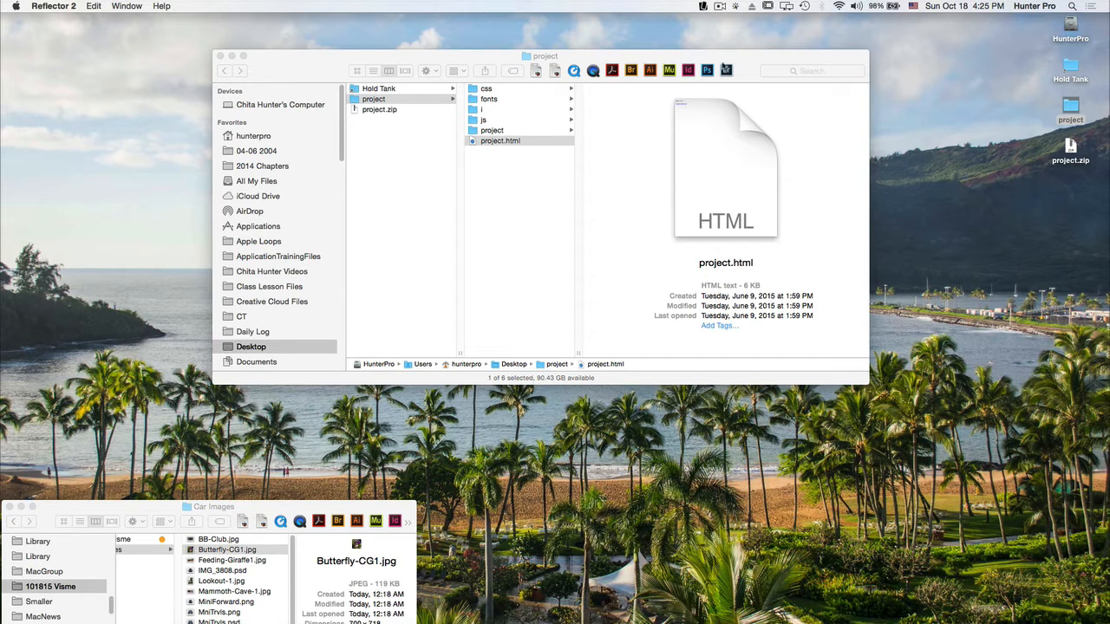
click(704, 7)
click(705, 7)
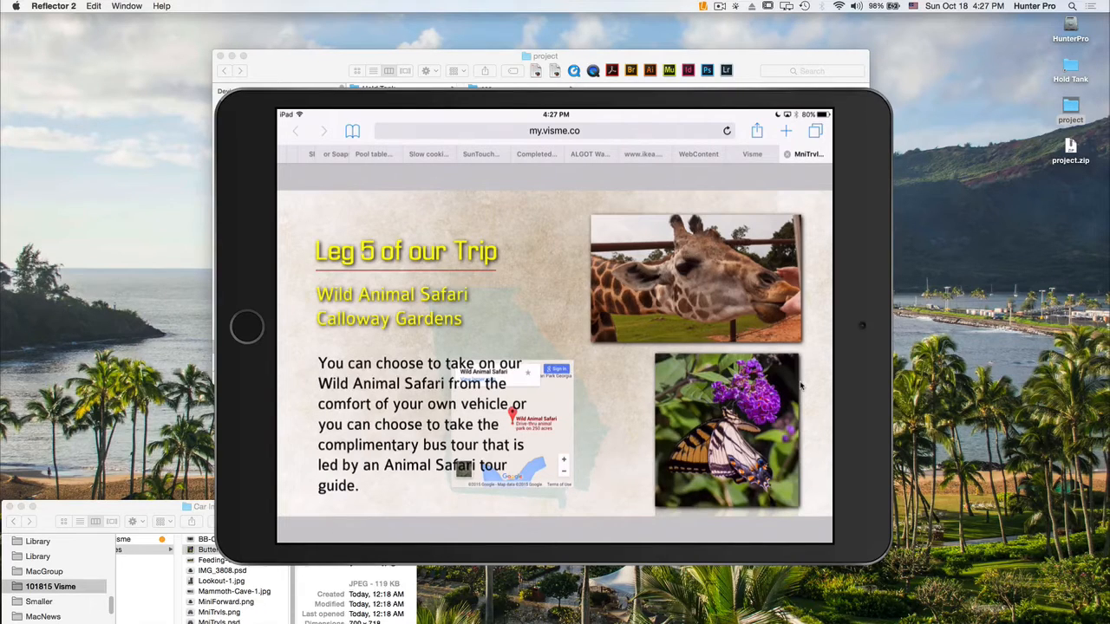
- Switch to Safari, play the published MniTrvls presentation, and shrink the browser window to check how the slide scales
key(super+Tab)
key(super+Tab)
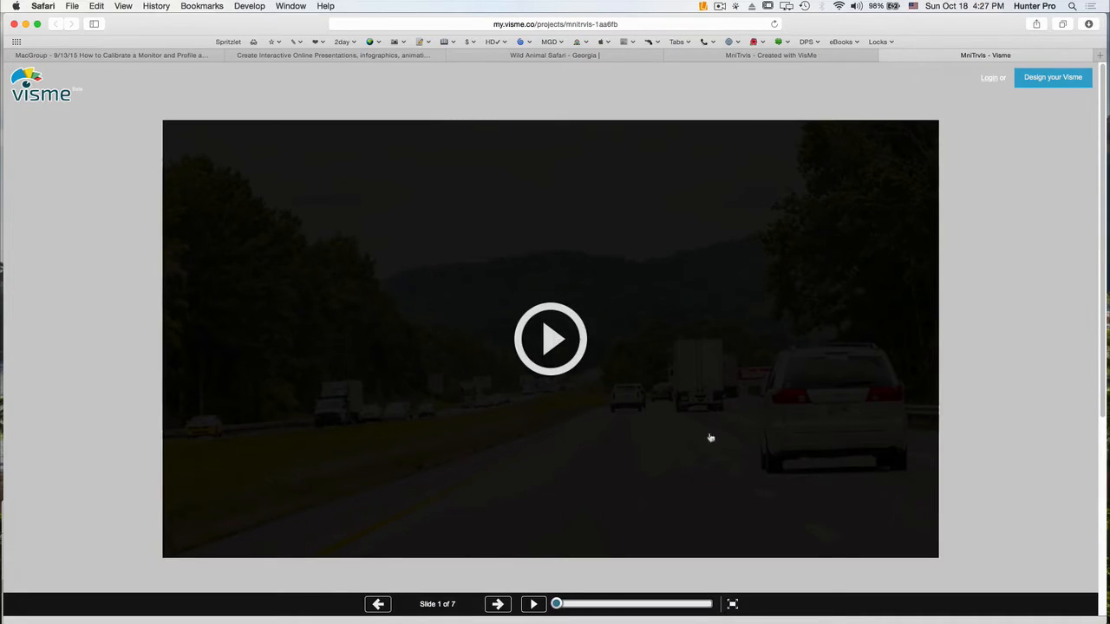
click(556, 341)
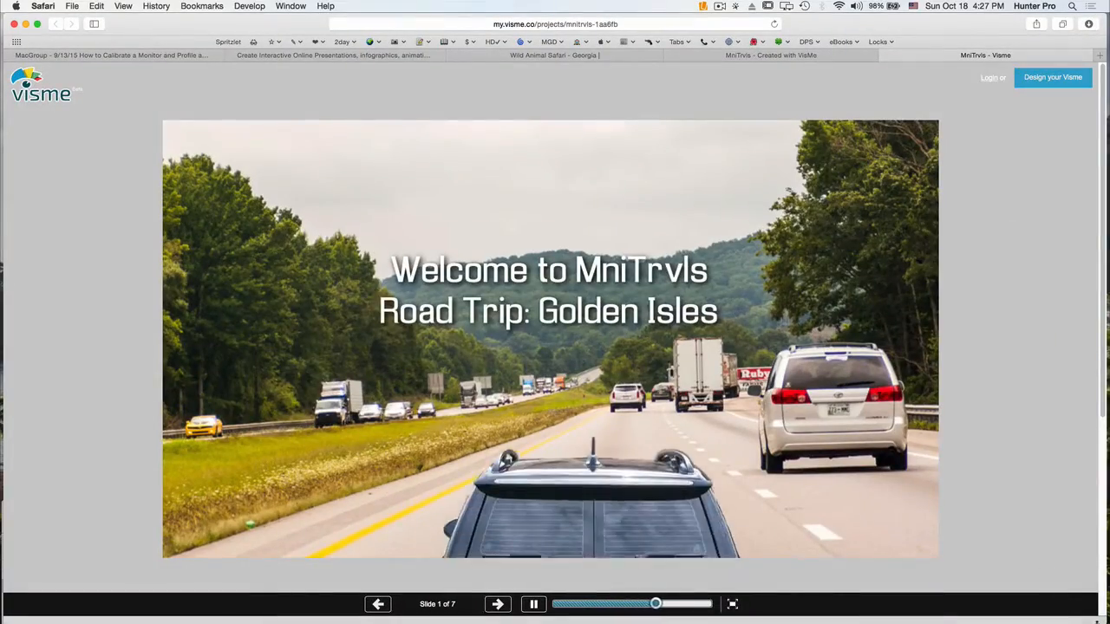
drag(1094, 618, 873, 586)
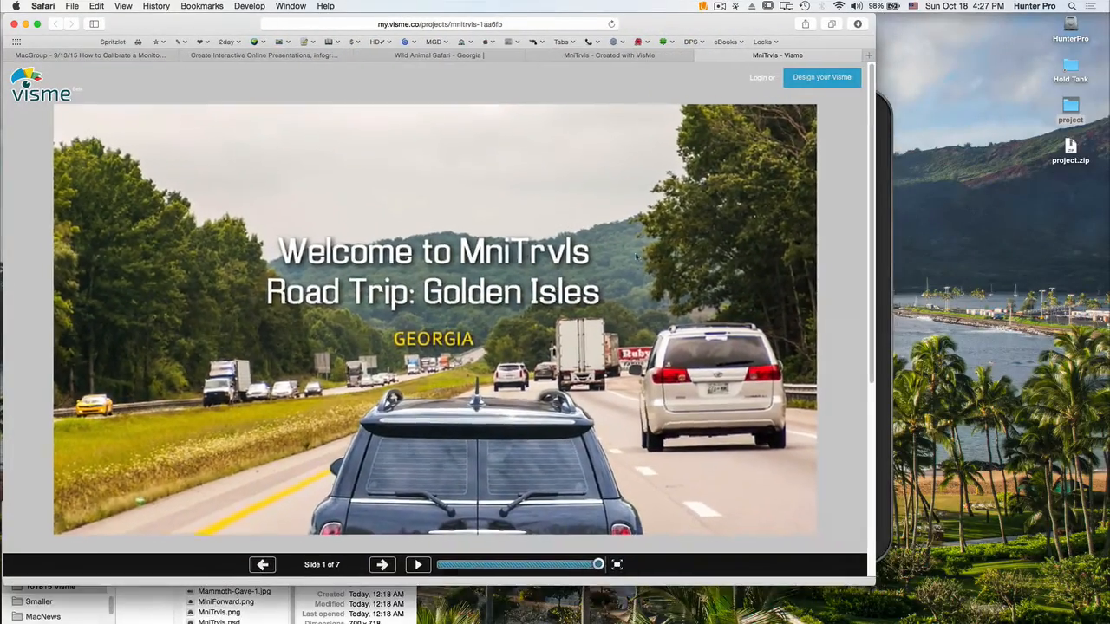
drag(888, 232, 656, 237)
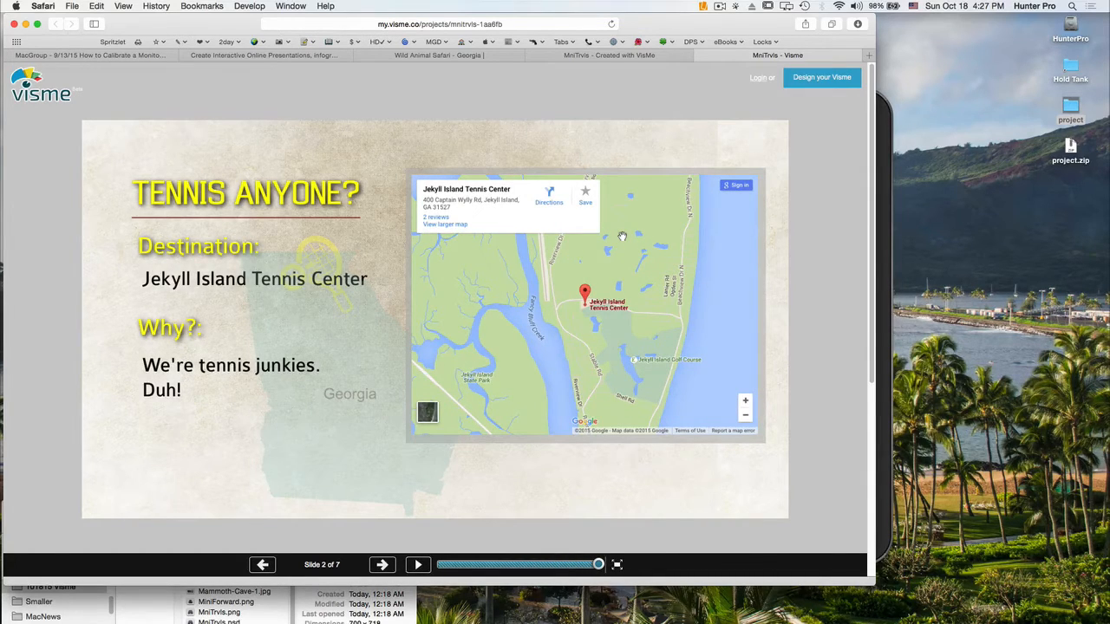
- Enlarge the browser window and advance through the published slides to Leg 5, then return to the mirrored iPad in Reflector 2
key(Right)
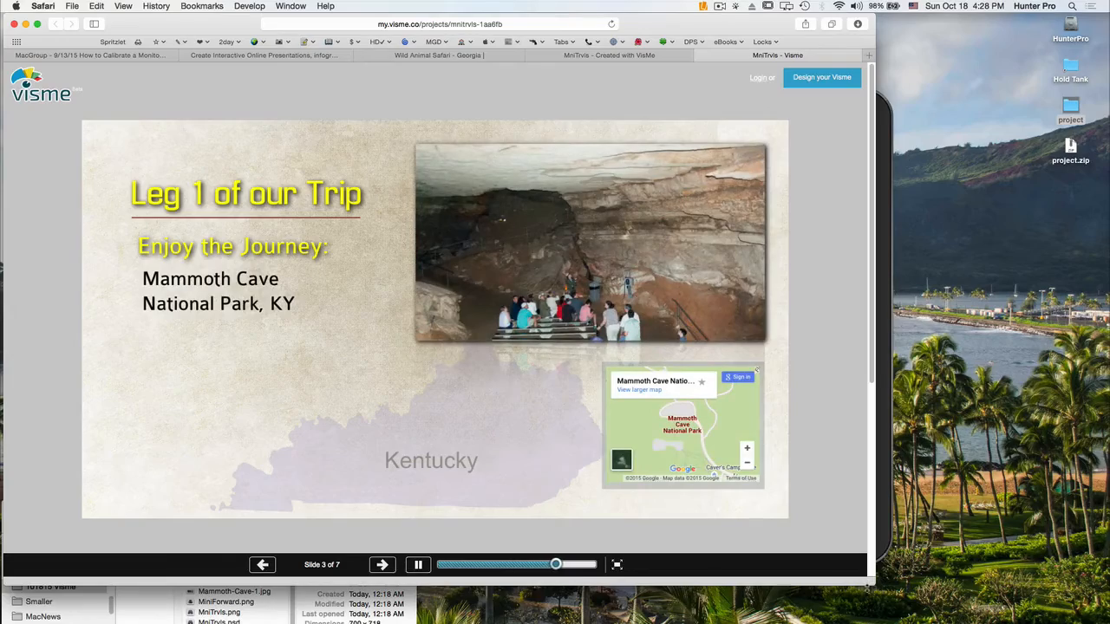
drag(867, 586, 997, 621)
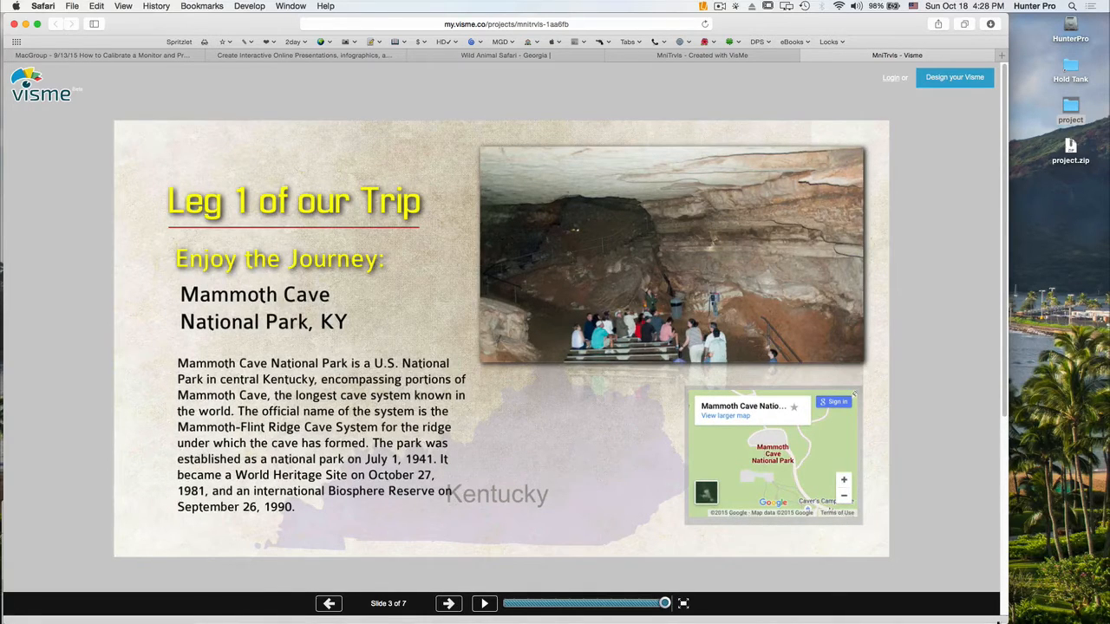
key(Right)
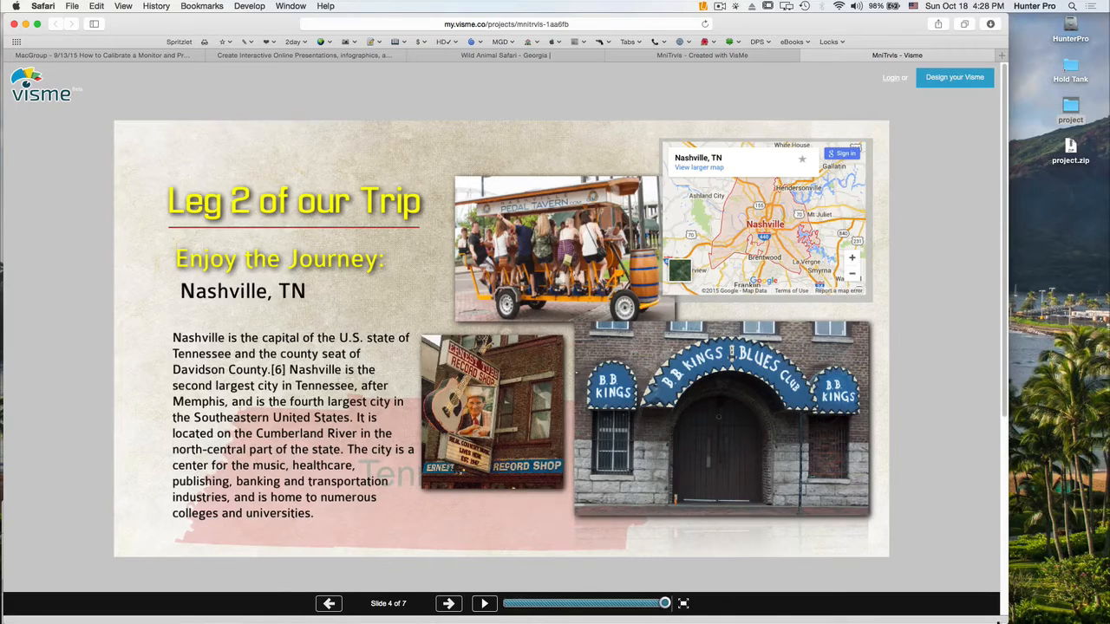
key(Right)
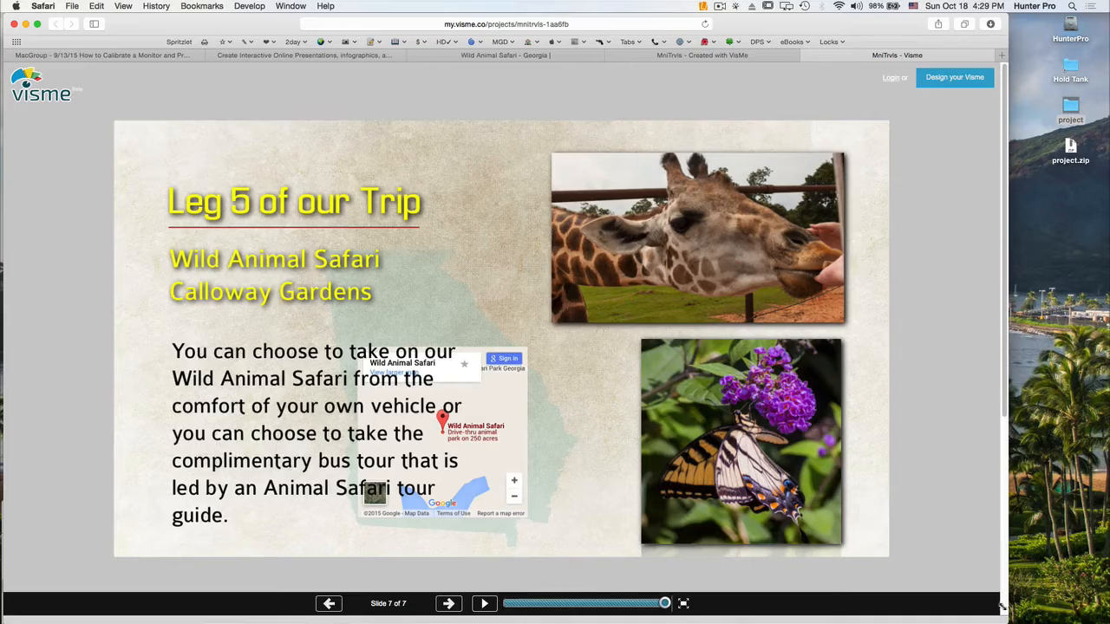
key(super+Tab)
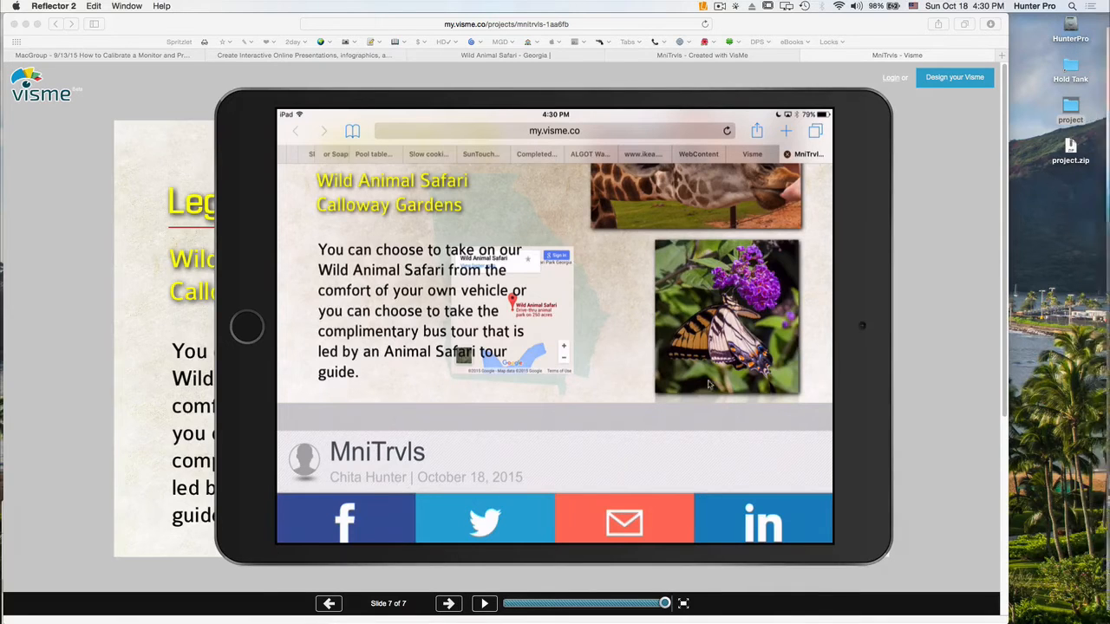
- Return to the Visme editor in Safari, close the Publish dialog, and open the Leg 4 slide for editing in a wider window
click(696, 57)
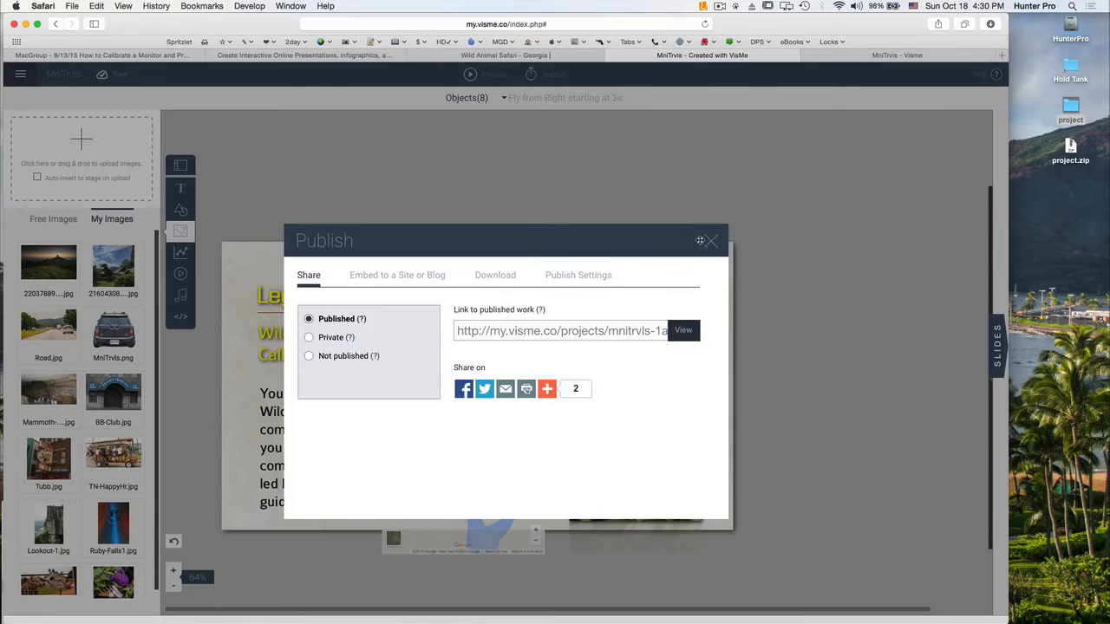
click(709, 241)
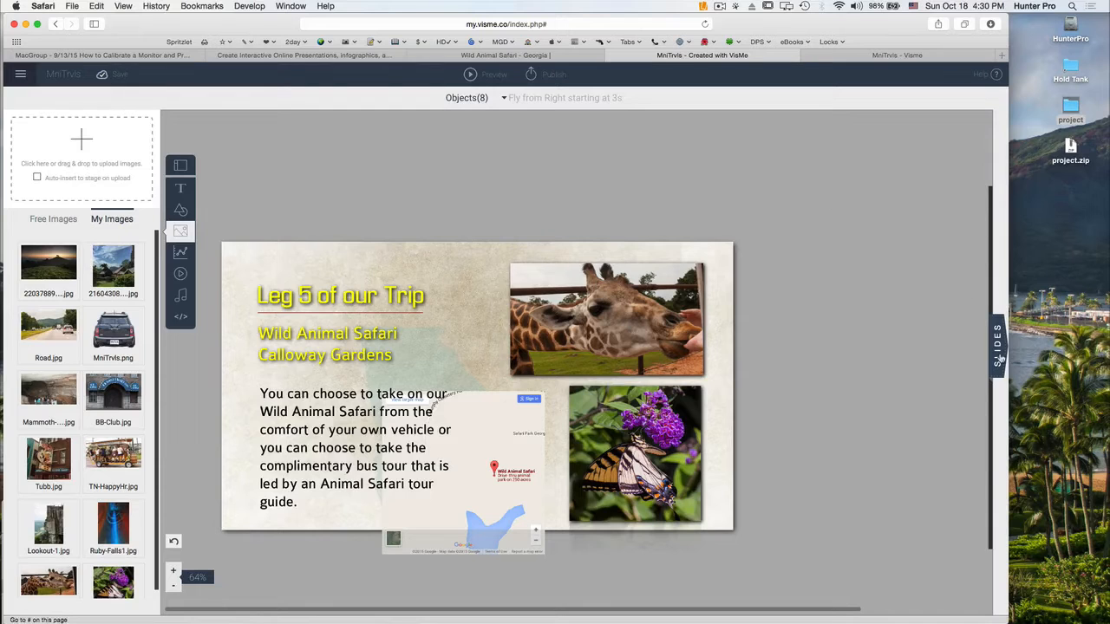
click(998, 342)
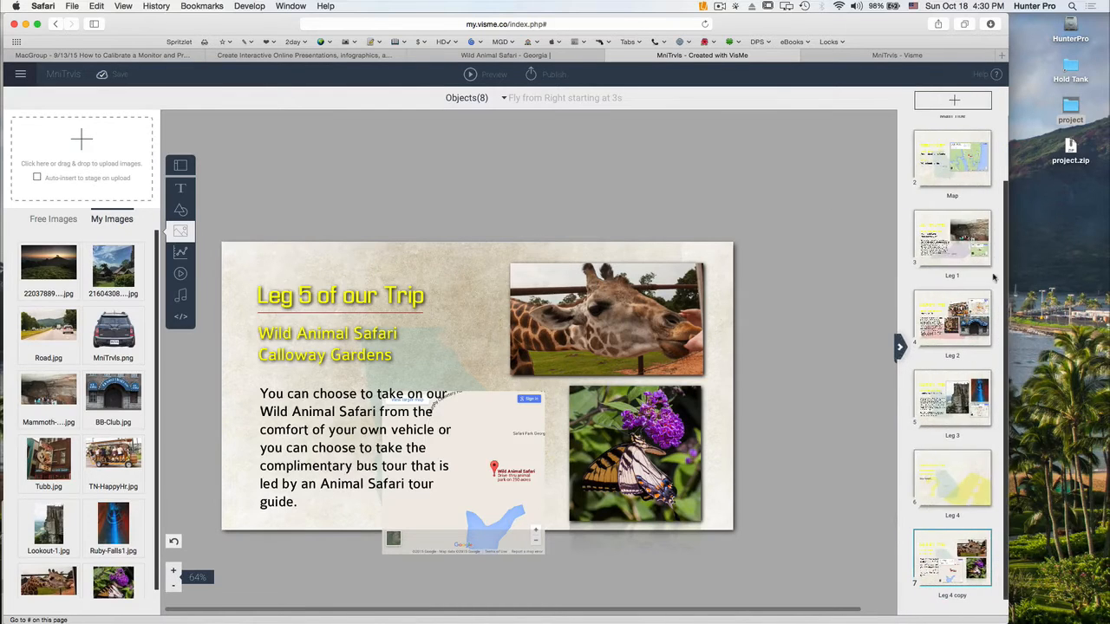
click(950, 476)
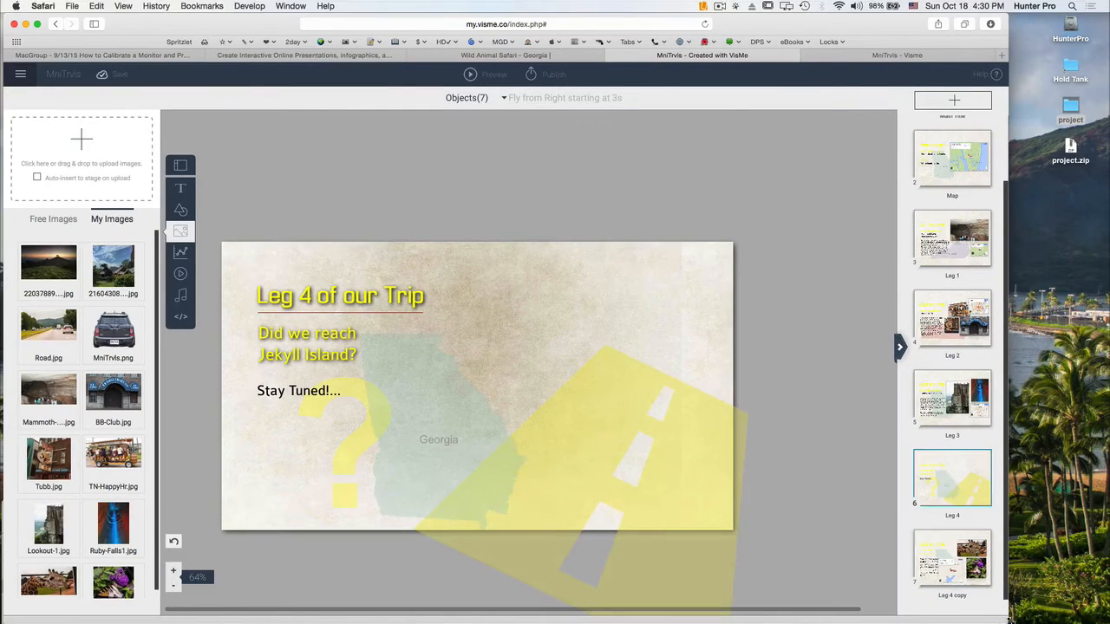
drag(1010, 621, 1072, 621)
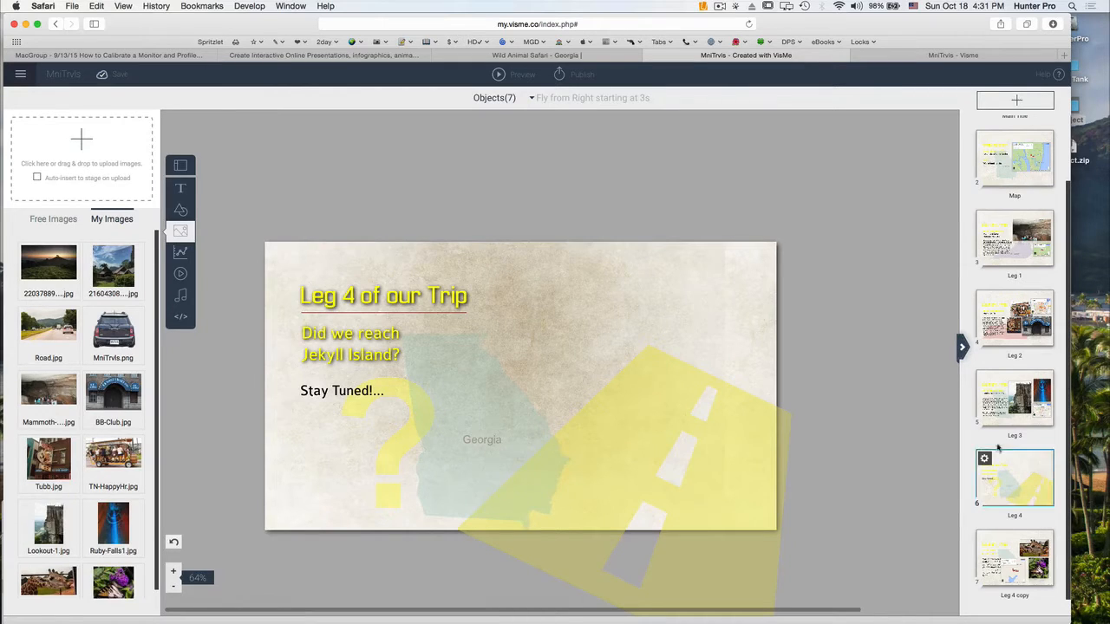
scroll(651, 337, up, 3)
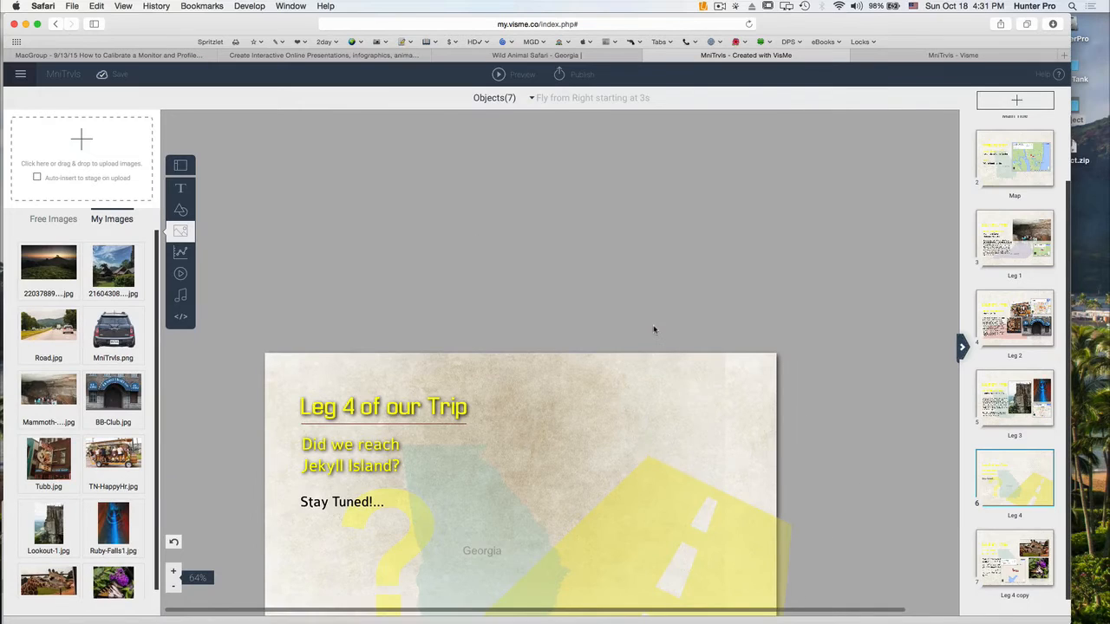
scroll(653, 328, down, 3)
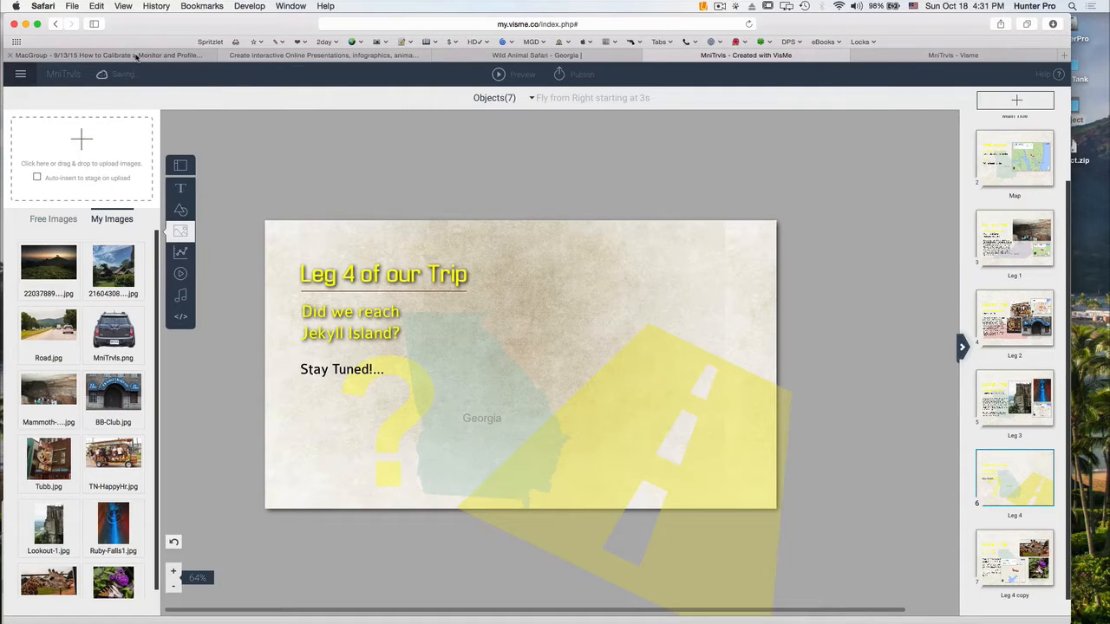
- Get the iframe embed code for the MacGroup 9/13/15 monitor calibration video from its YouTube sharing options
click(138, 56)
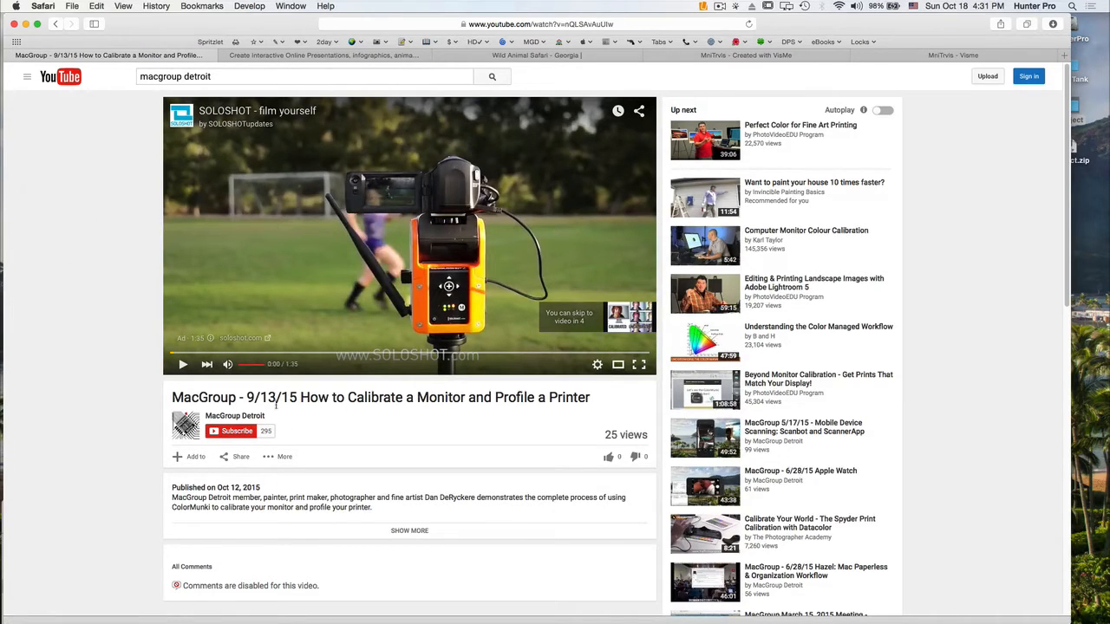
click(237, 458)
scroll(434, 425, down, 3)
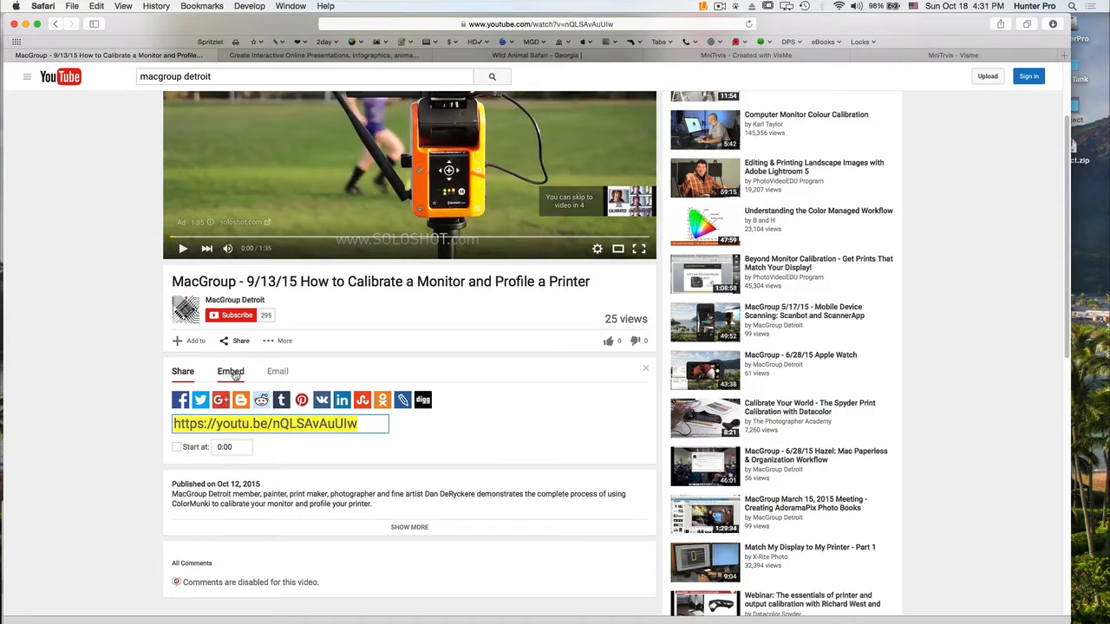
scroll(417, 382, up, 3)
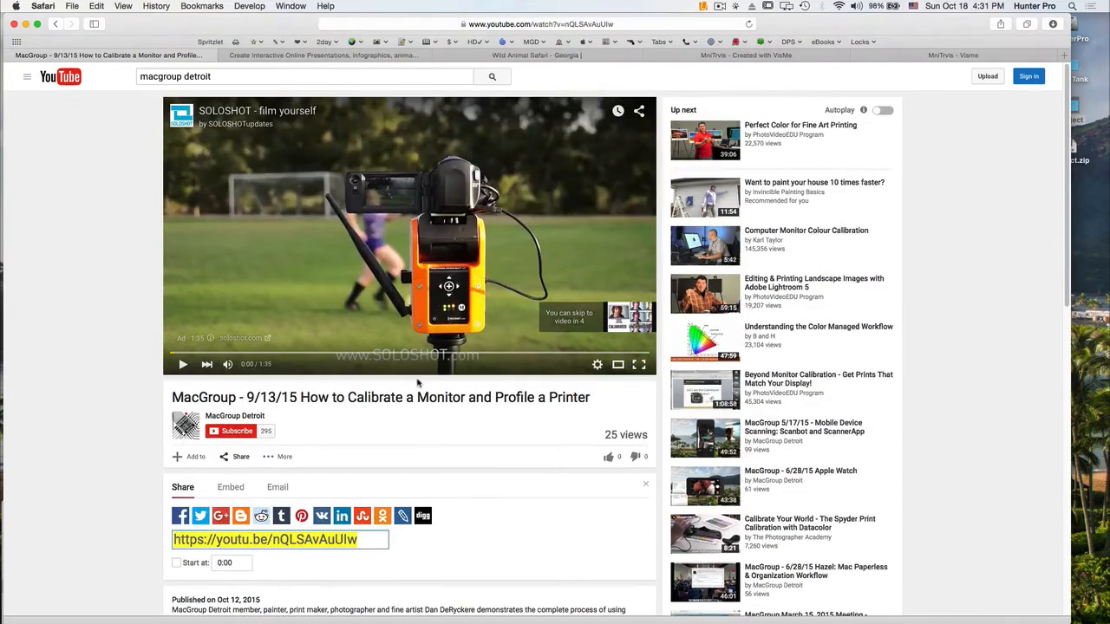
scroll(444, 381, down, 3)
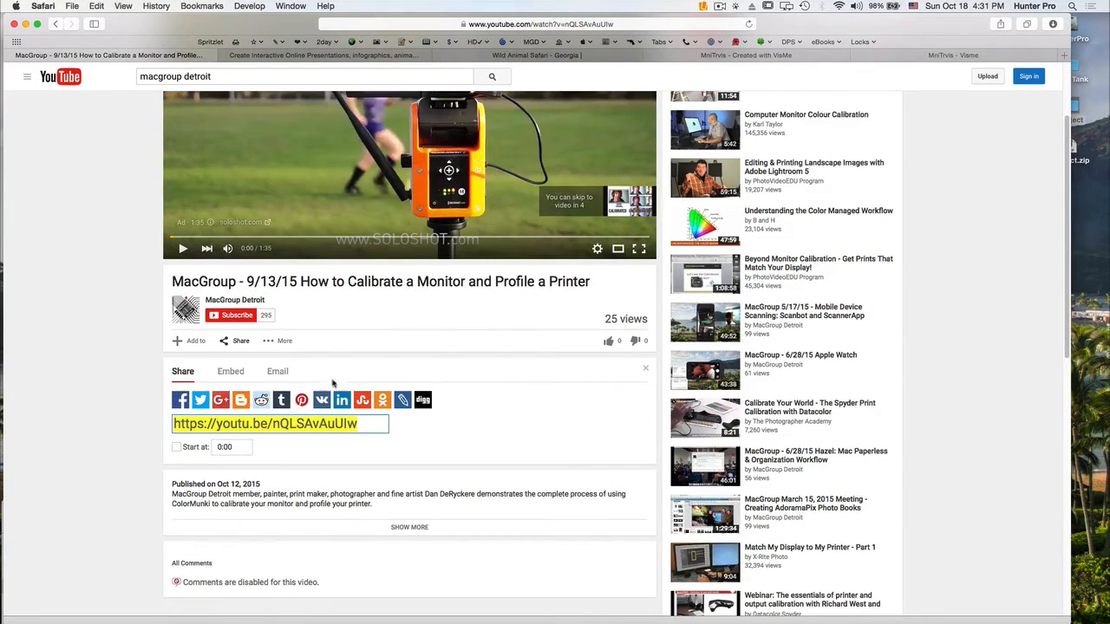
click(232, 375)
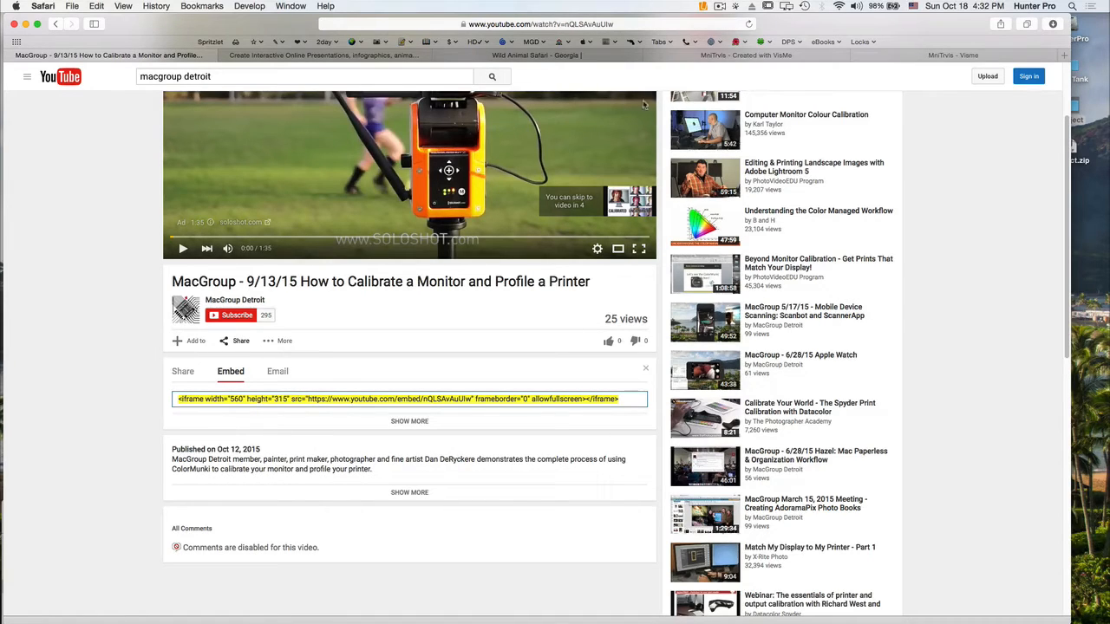
- Insert an iframe on the Leg 4 slide in Visme using the 560 × 315 YouTube embed code of the calibration video
click(700, 57)
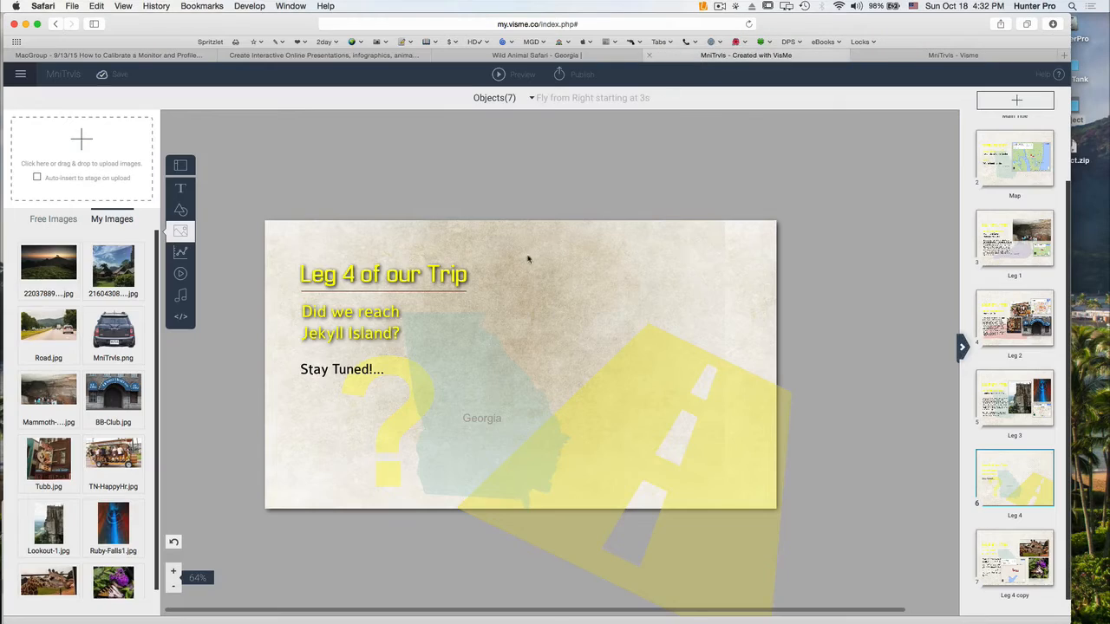
click(181, 317)
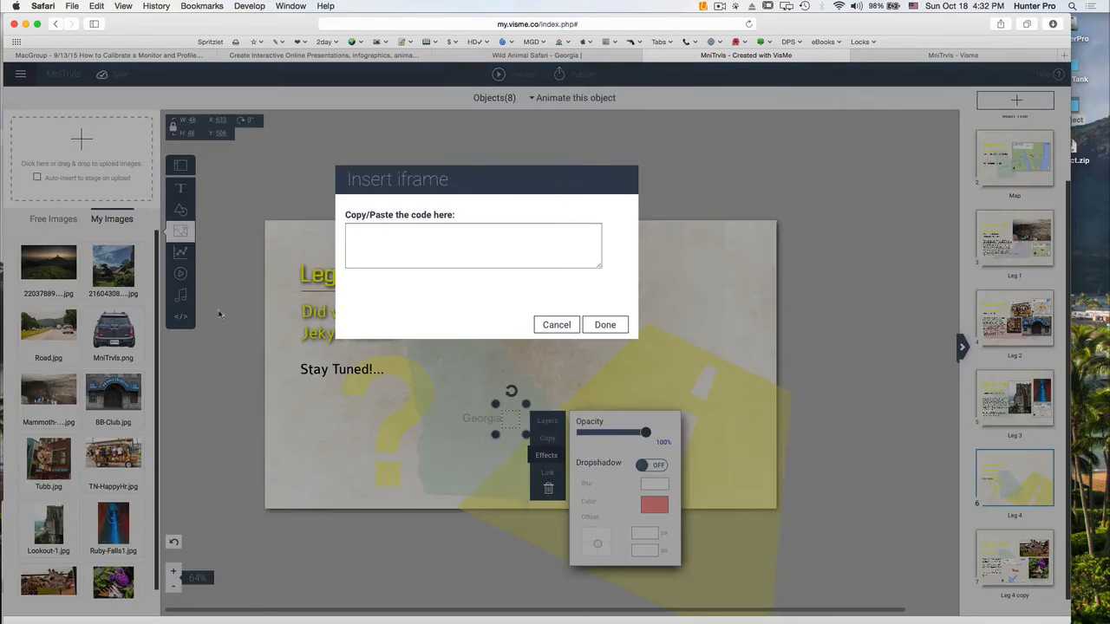
click(377, 236)
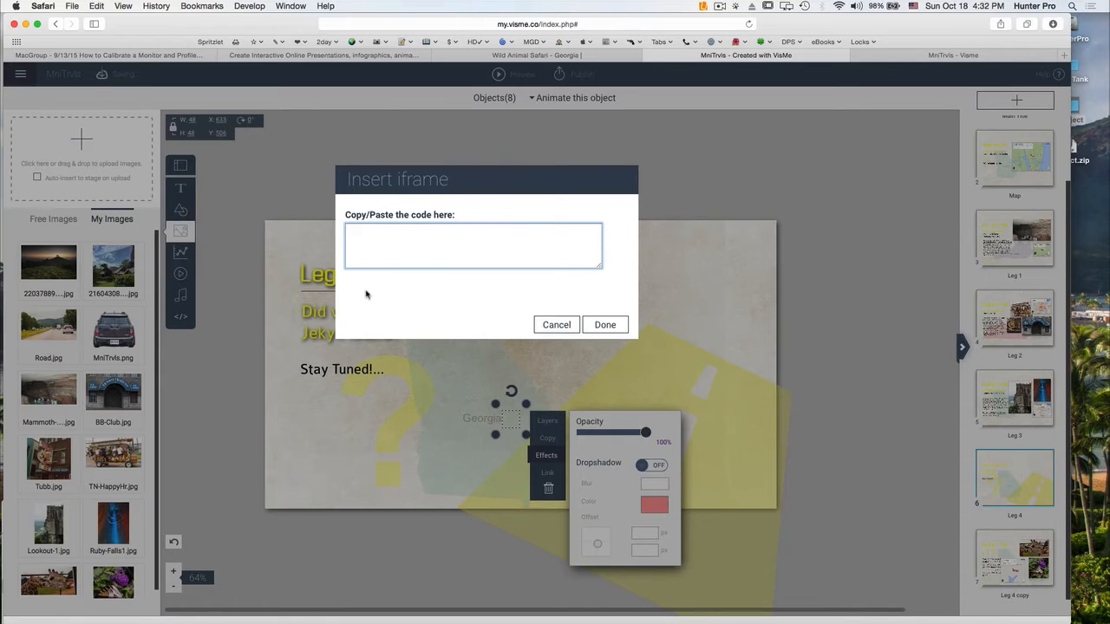
text(<iframe width="560" height="315" src="https://www.youtube.com/embed/nQLSAvAuUlw" frameborder="0" allowfullscreen></iframe>)
click(597, 327)
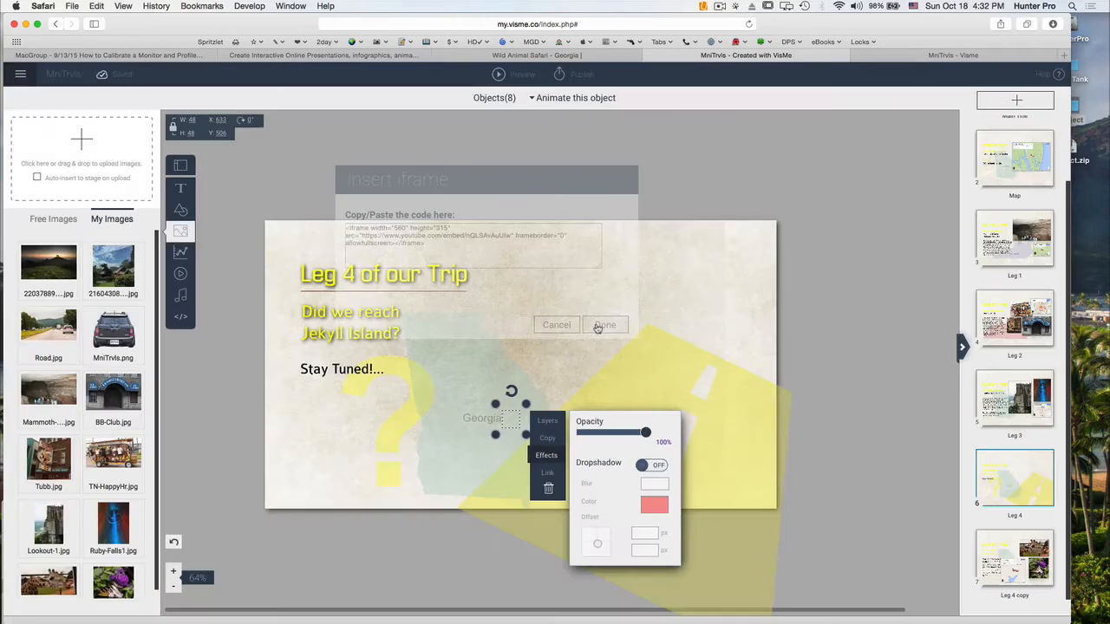
- Move the embedded video beside the Leg 4 text and enlarge it to about 799 × 501, filling the slide's lower right area
drag(589, 444, 557, 333)
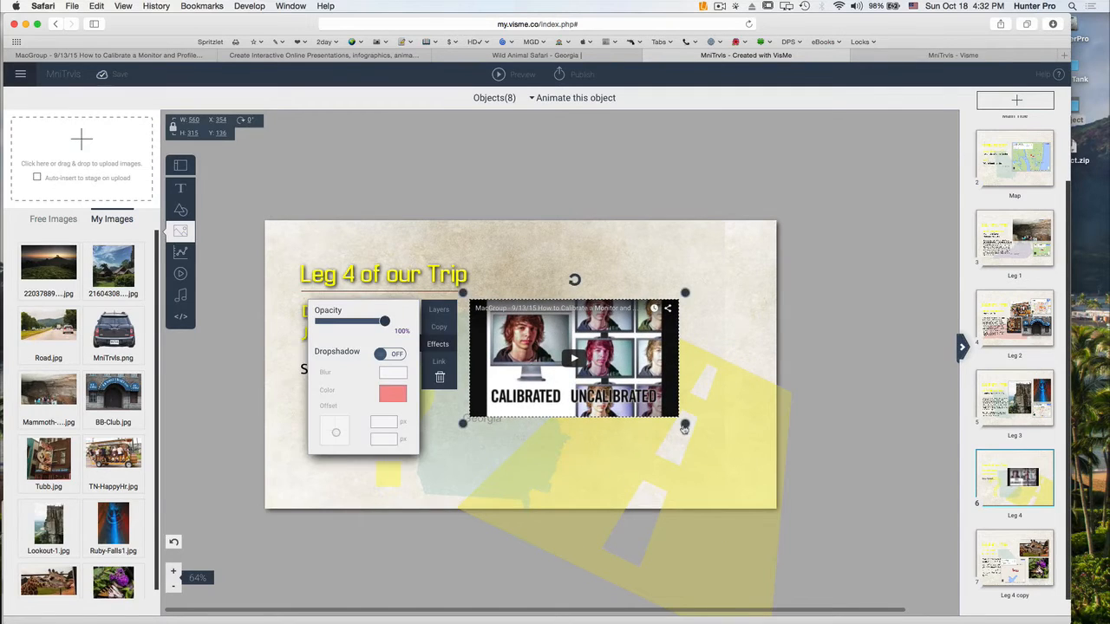
drag(684, 422, 753, 471)
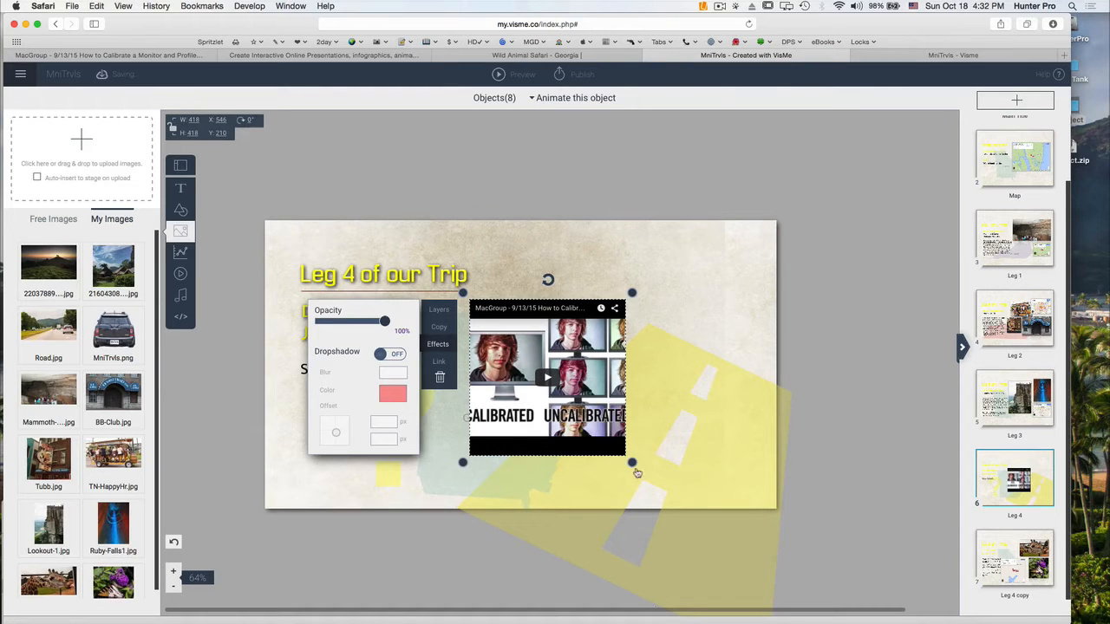
drag(632, 464, 779, 498)
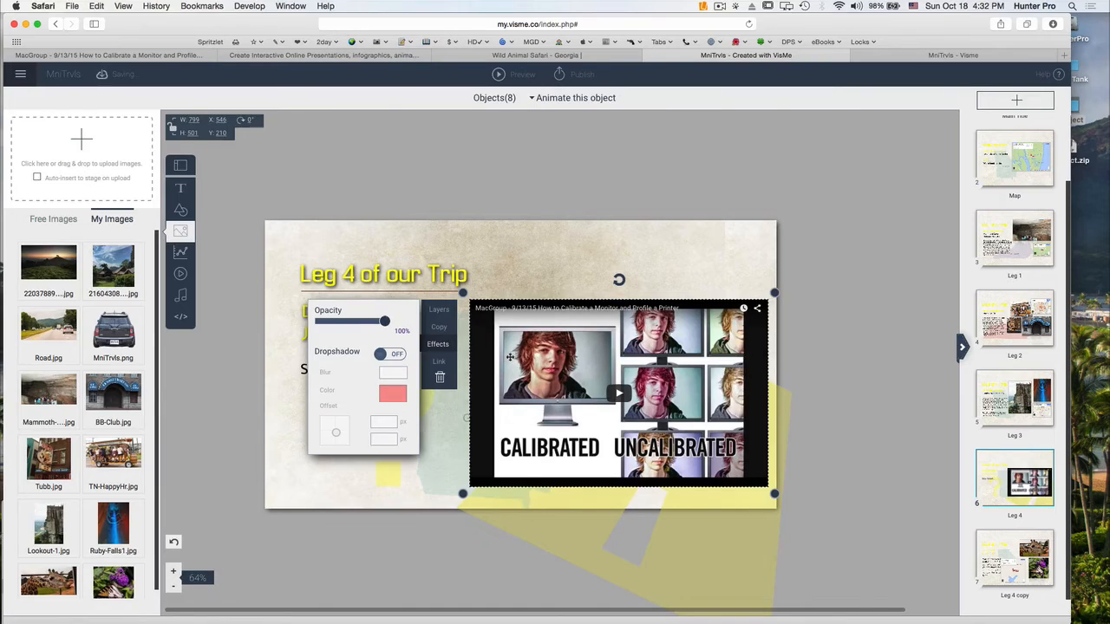
drag(510, 358, 505, 357)
click(524, 243)
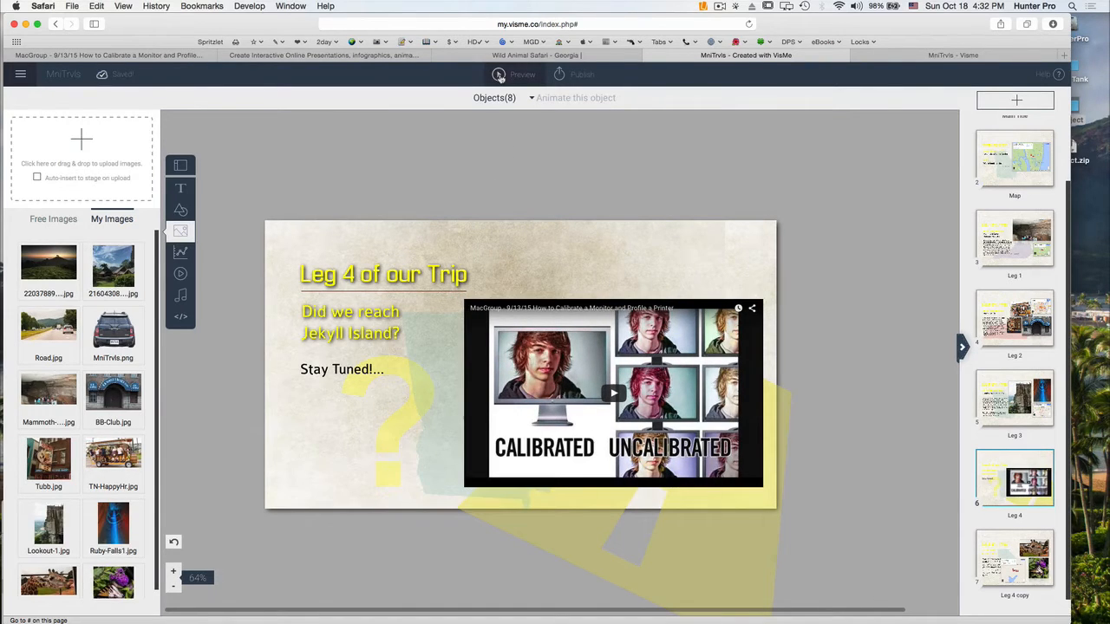
- Preview the Leg 4 slide, try playing its embedded video, and close the preview
click(499, 76)
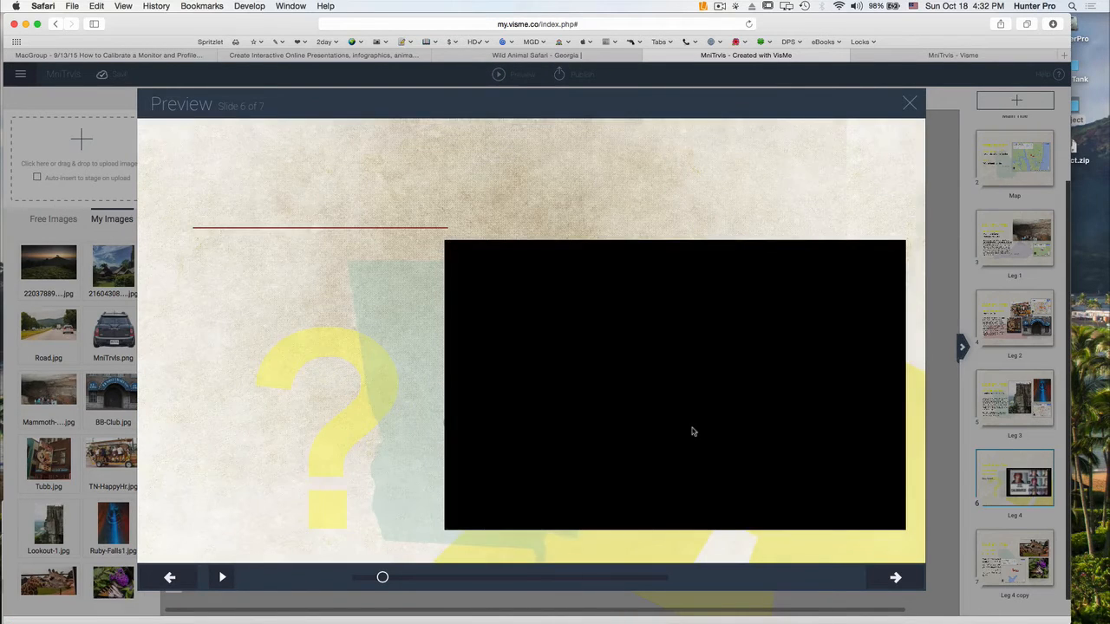
click(673, 388)
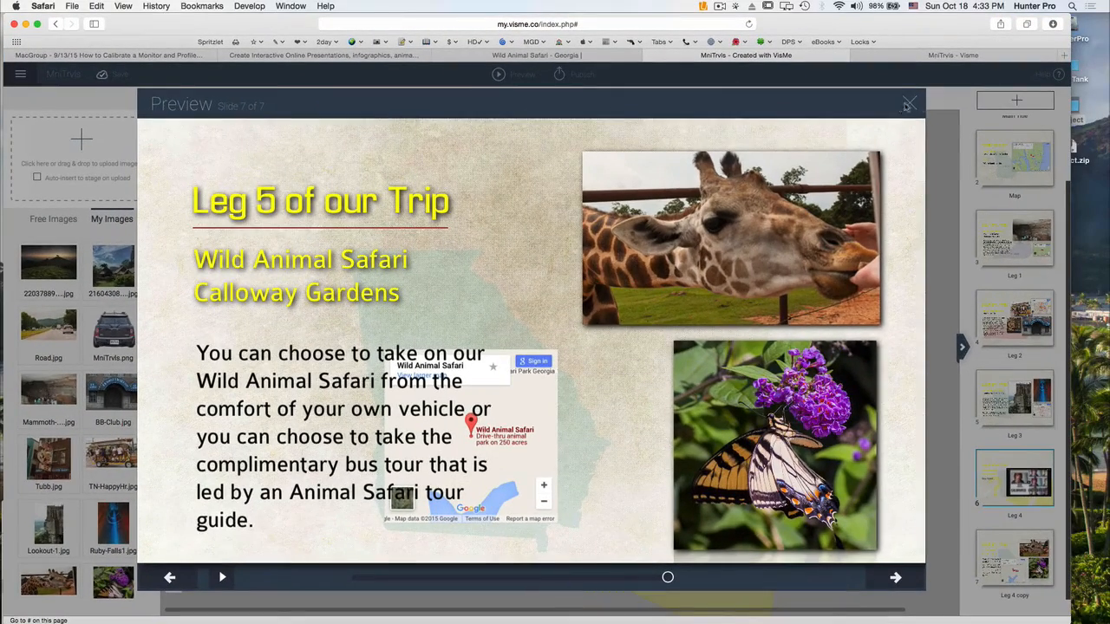
click(908, 105)
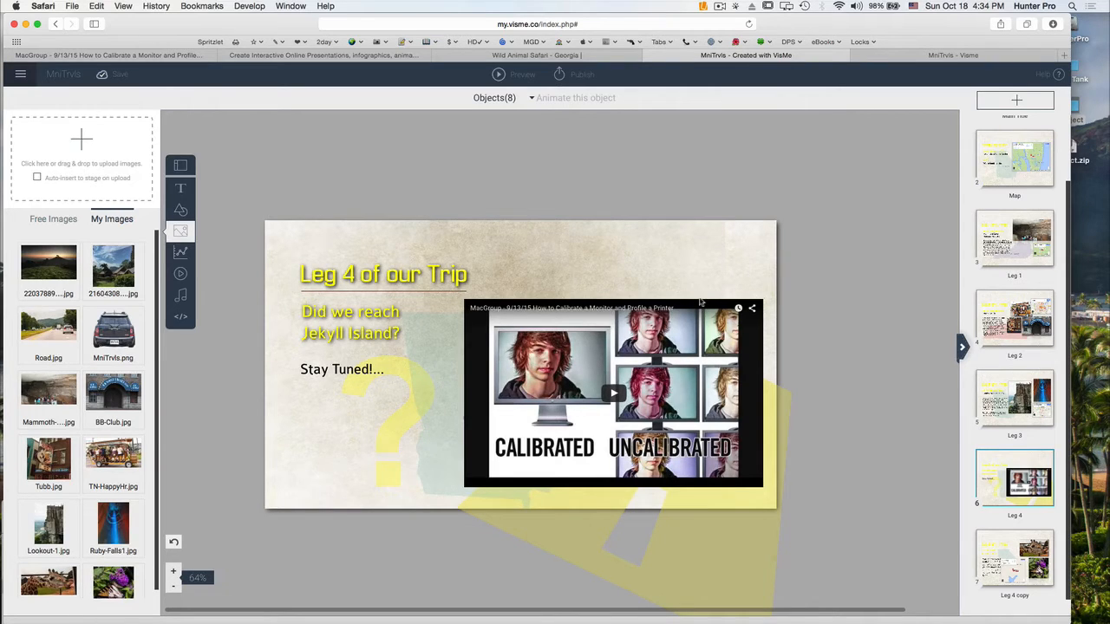
- Switch to Reflector 2 to view the MniTrvls presentation on the mirrored iPad, and hide Reflector 2 again
key(super+Tab)
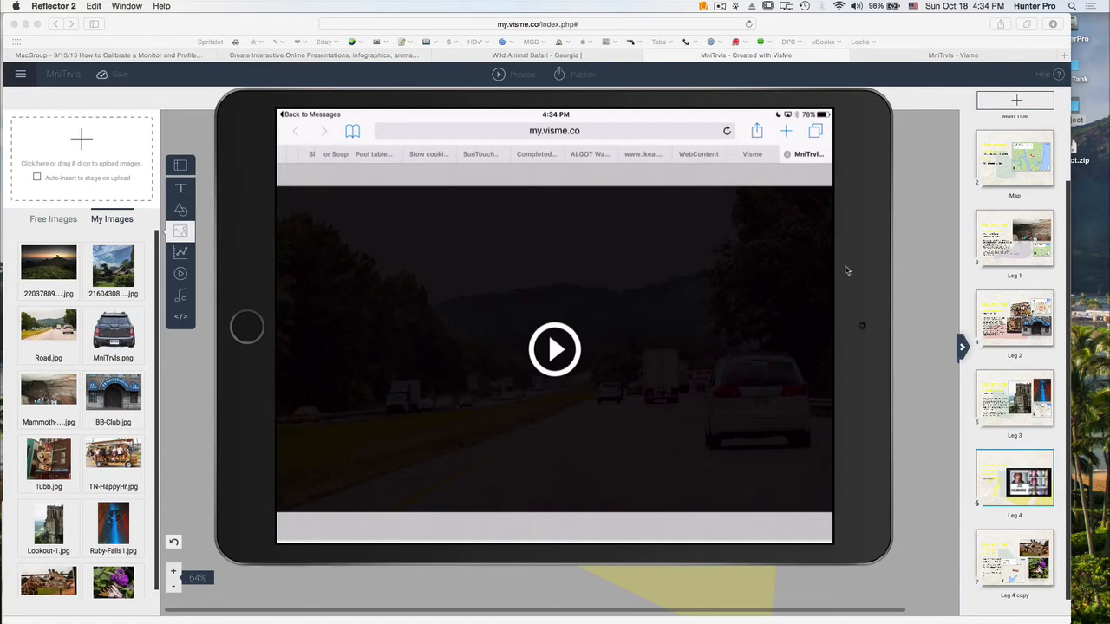
key(super+h)
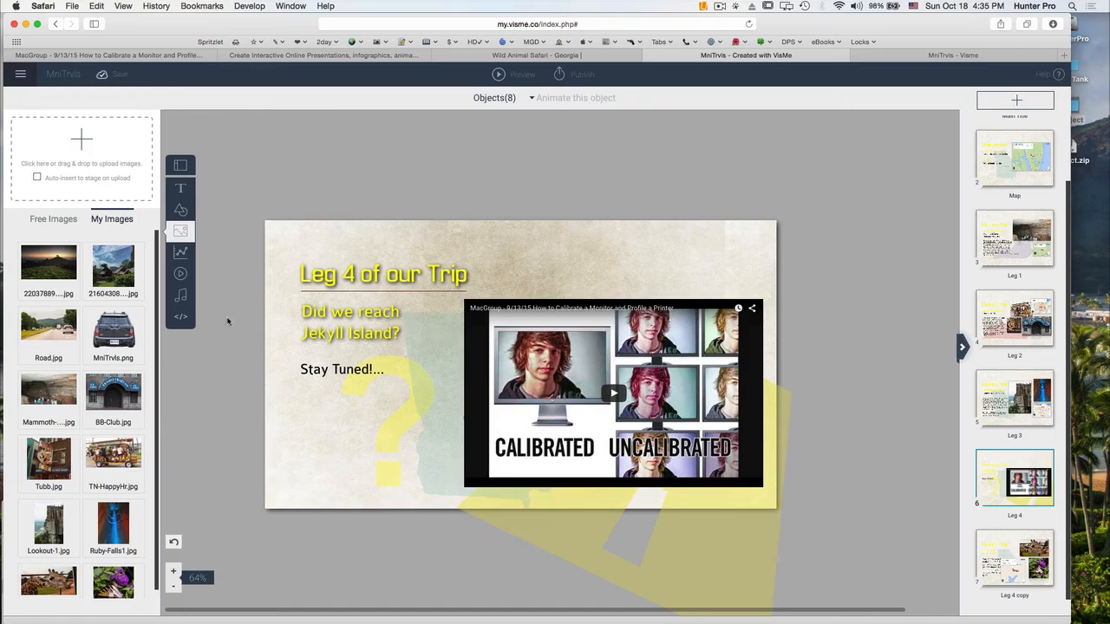
- Add a video placeholder to the Leg 4 slide, leaving its link and playback options at their defaults
click(181, 275)
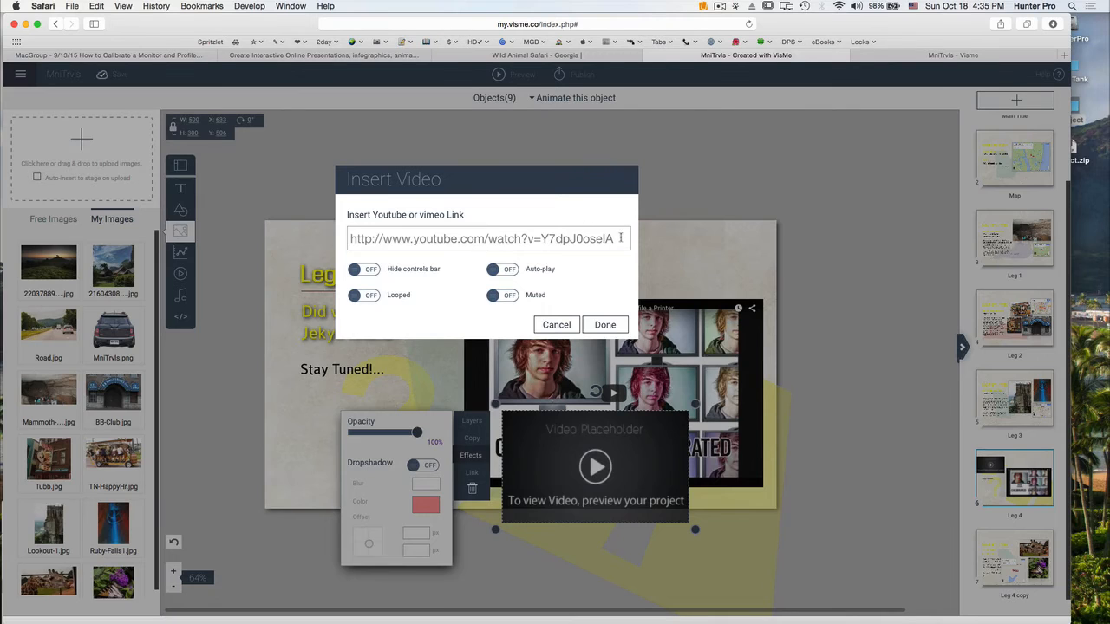
drag(621, 240, 338, 233)
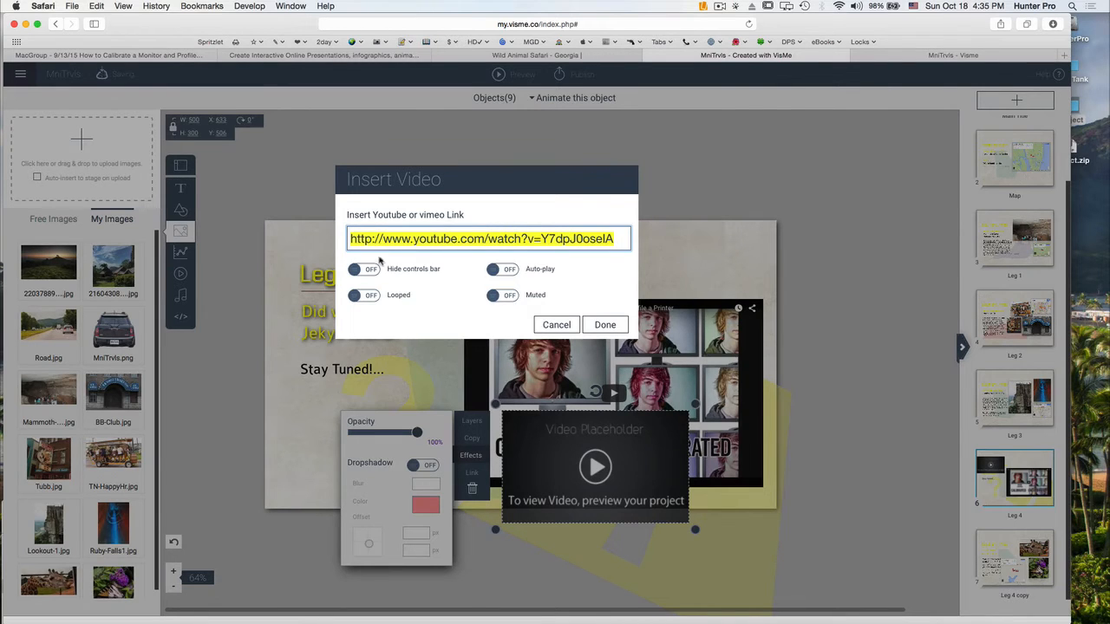
click(556, 324)
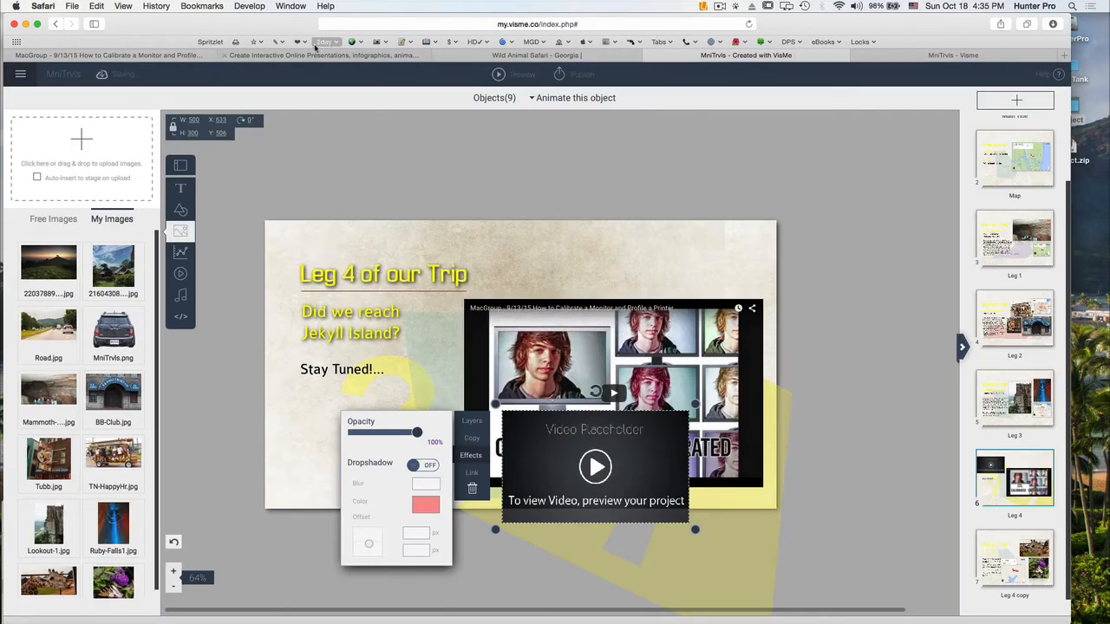
- Copy the short share link of the MacGroup 9/13/15 monitor calibration video from its YouTube sharing options
click(309, 55)
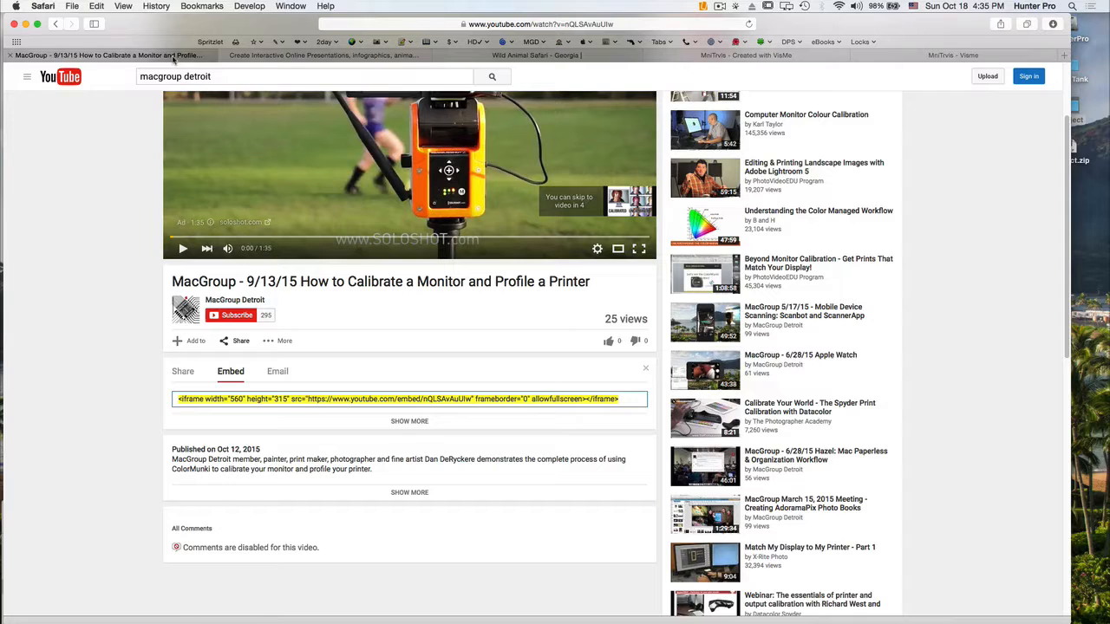
click(174, 57)
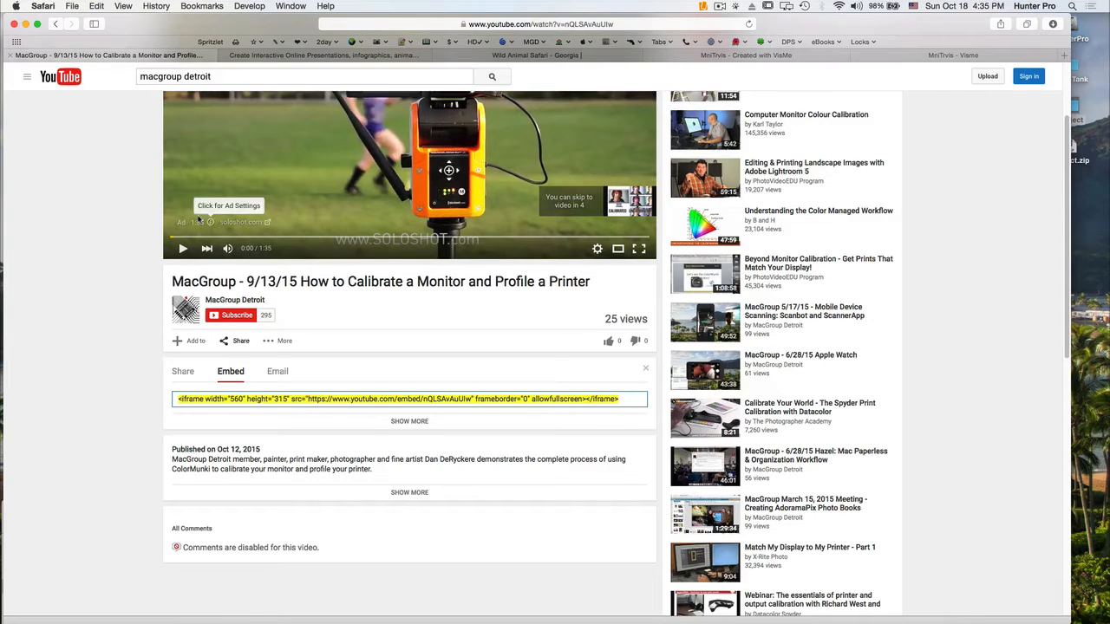
click(182, 373)
key(super+c)
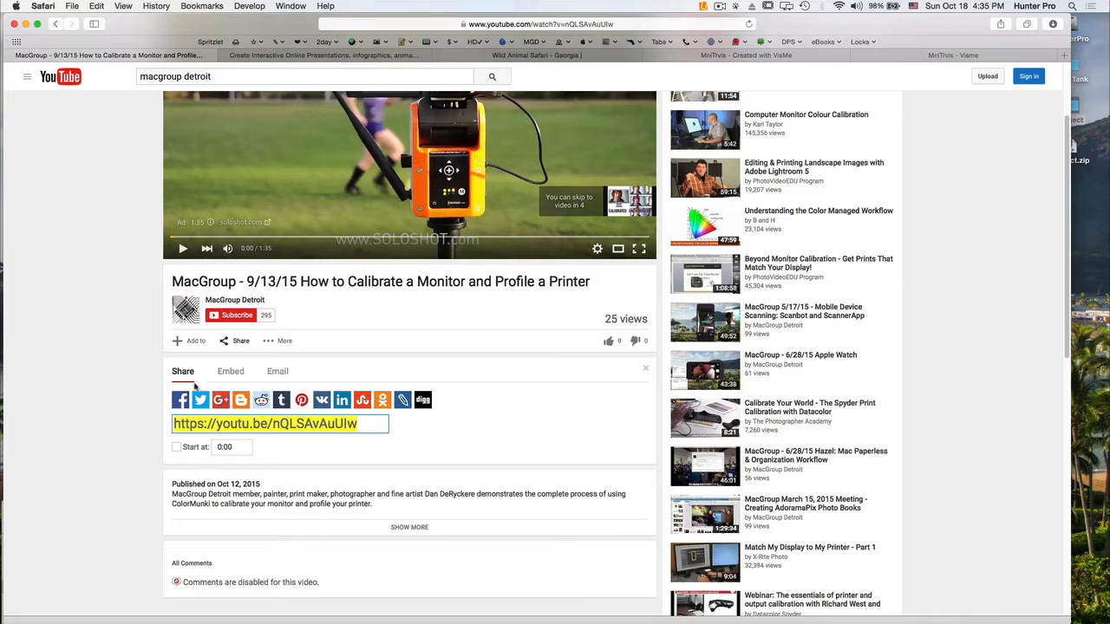
drag(365, 422, 155, 416)
click(545, 54)
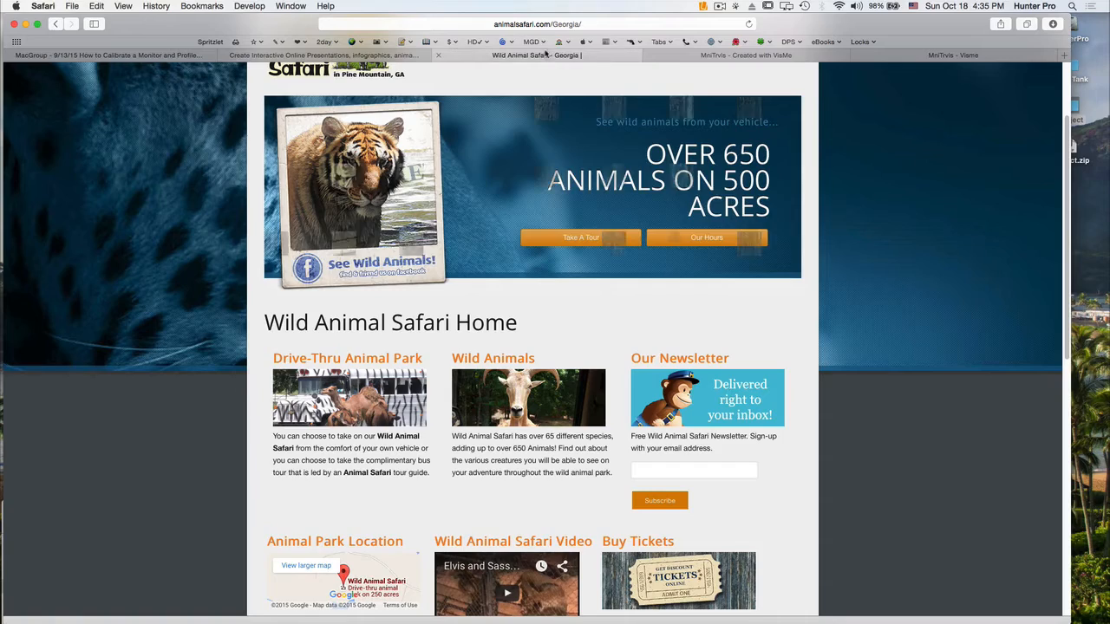
click(733, 55)
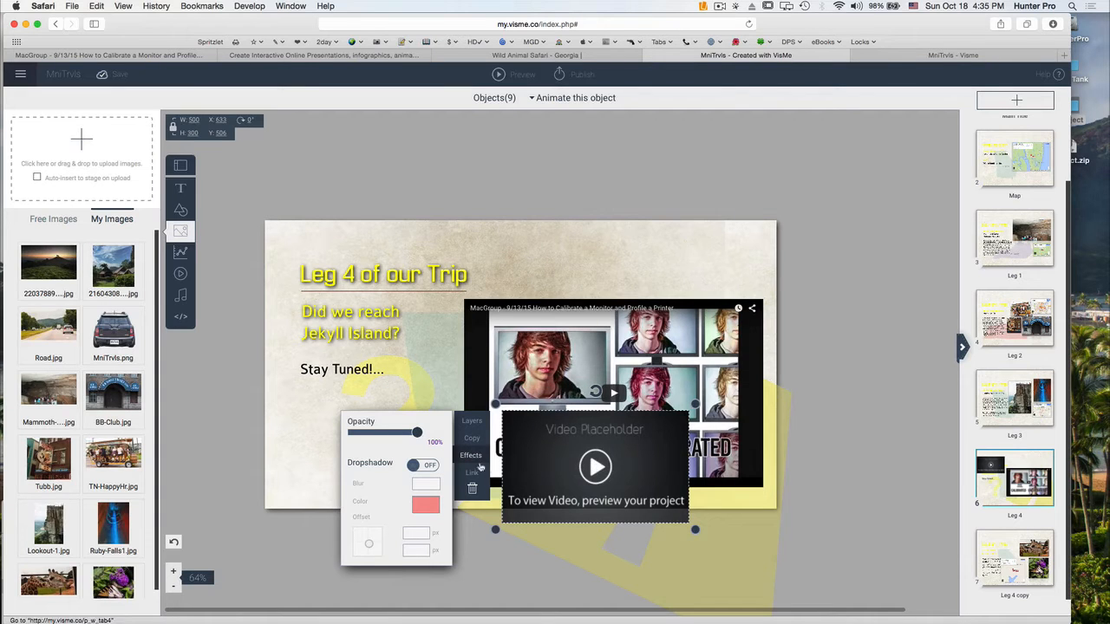
click(593, 469)
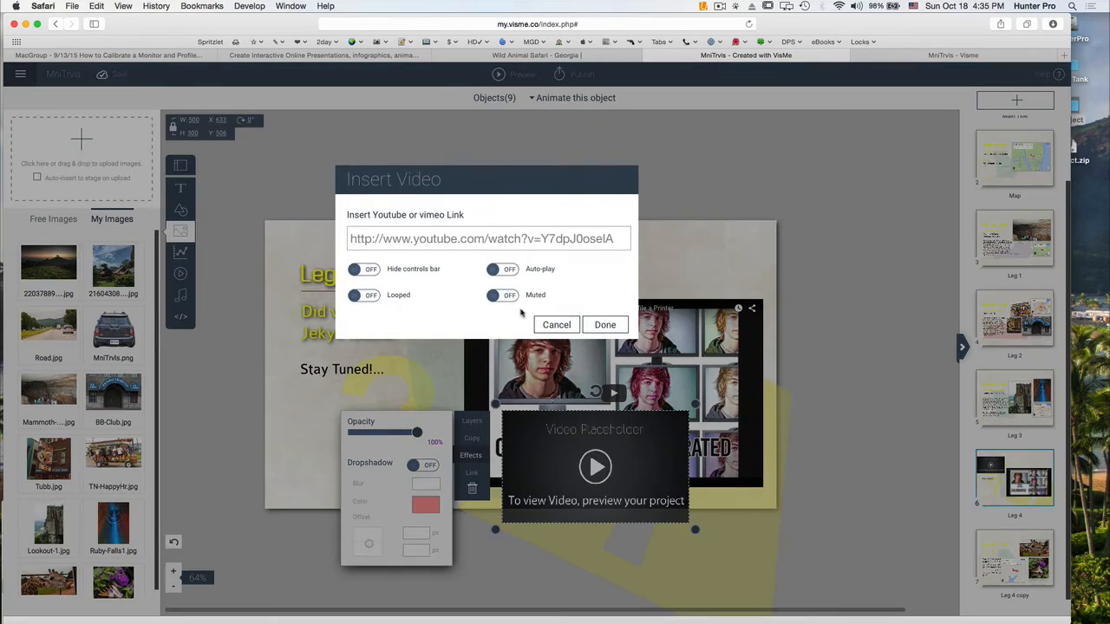
key(super+a)
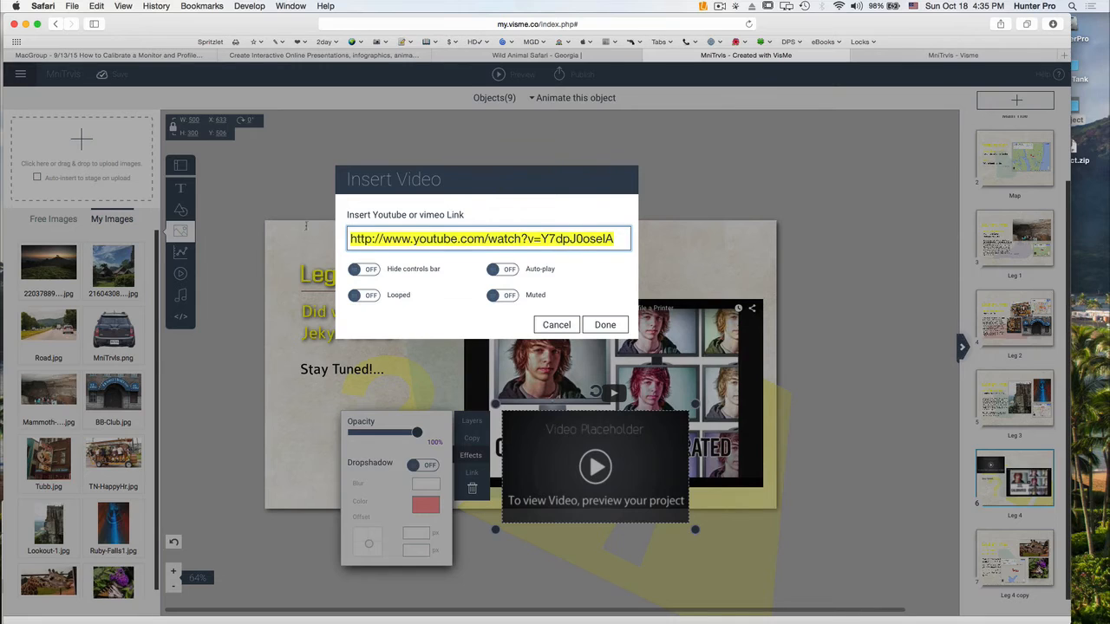
key(super+v)
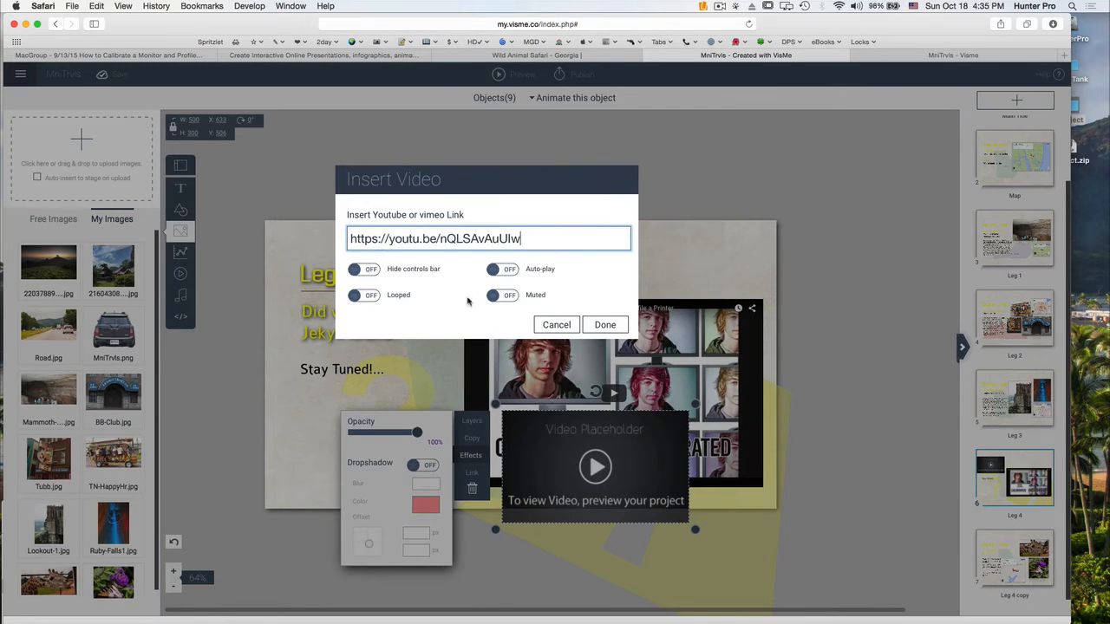
click(607, 327)
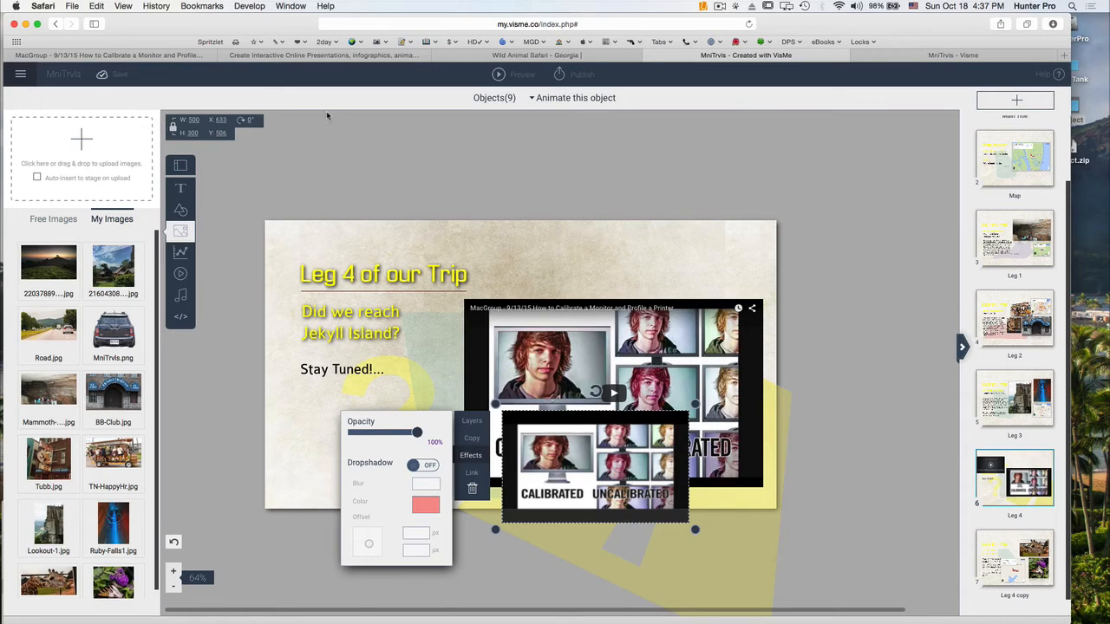
- Leave the MniTrvls editor and return to the Visme dashboard, confirming leaving the page
click(19, 75)
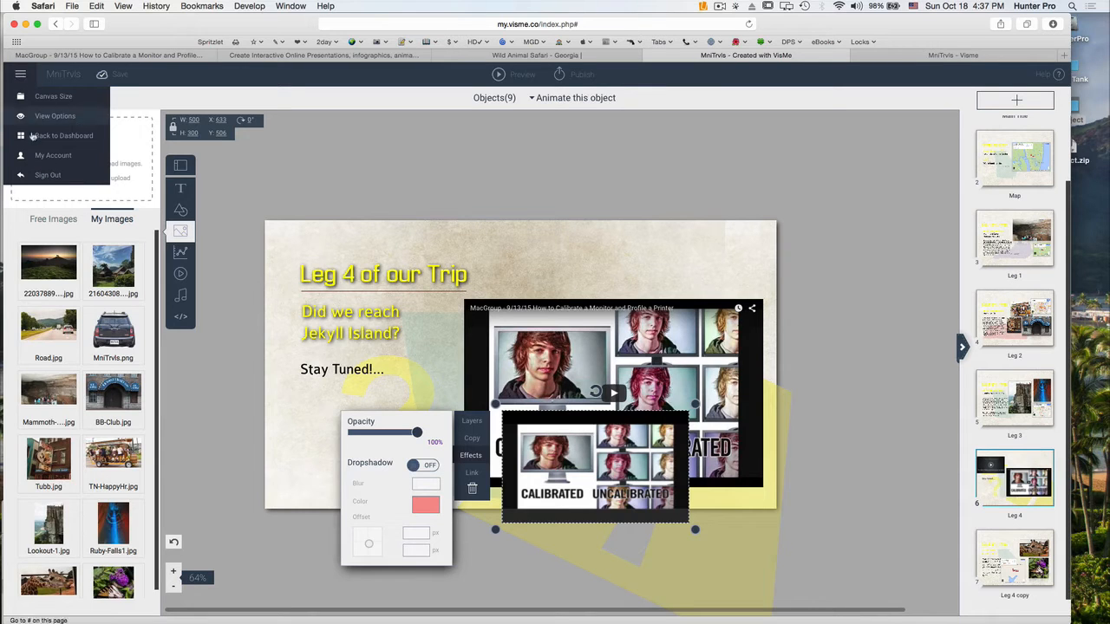
click(55, 143)
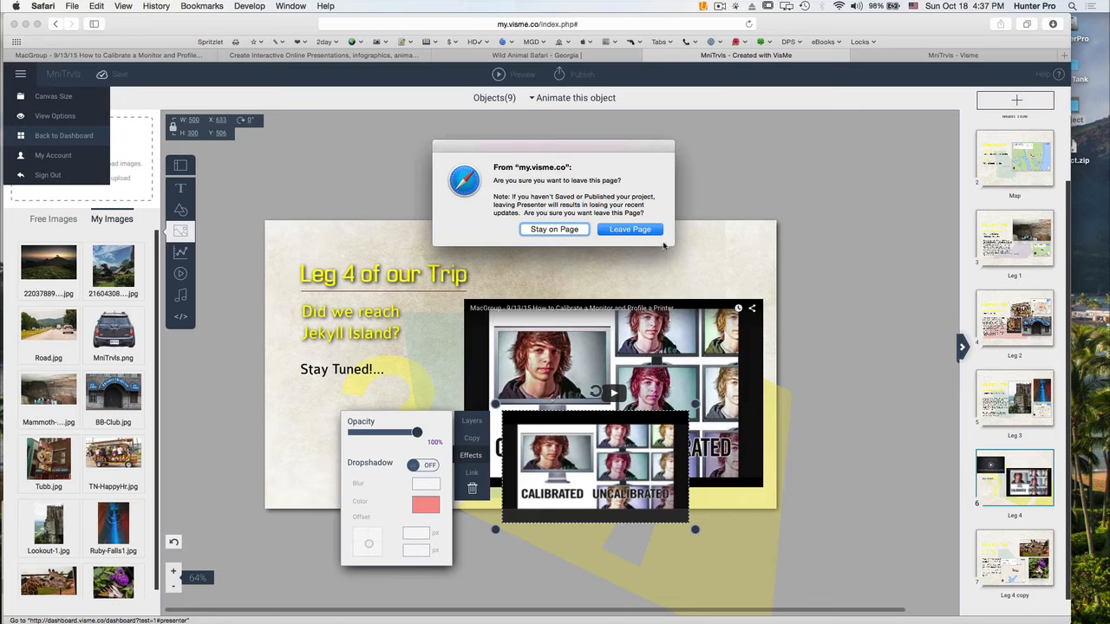
click(631, 231)
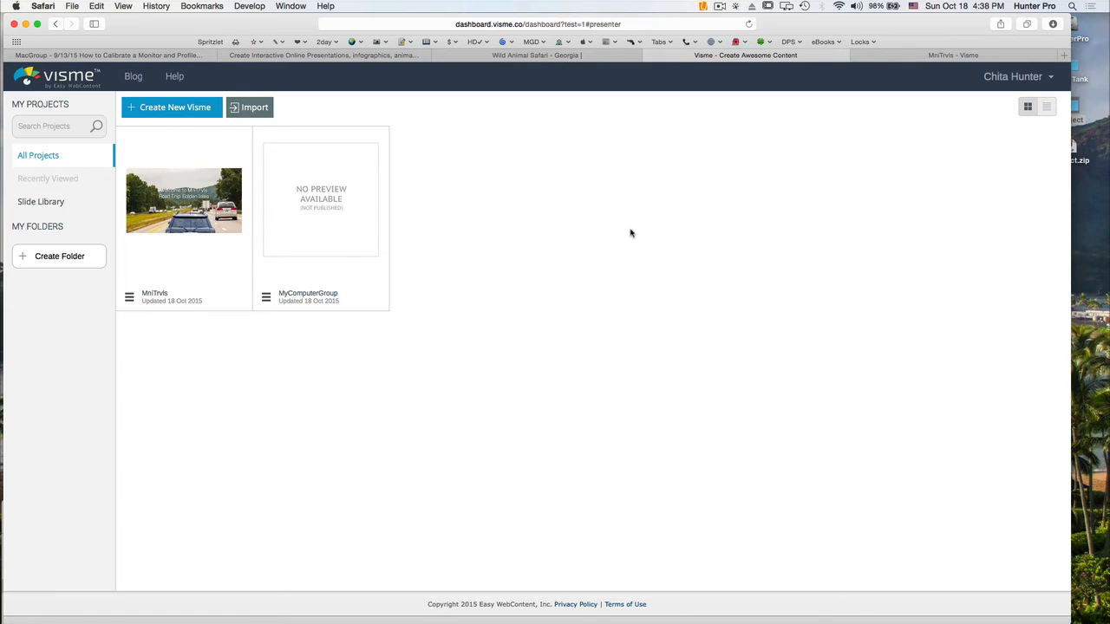
- View the Visme page on the mirrored iPad in Reflector 2, and return to the dashboard in Safari
key(super+Tab)
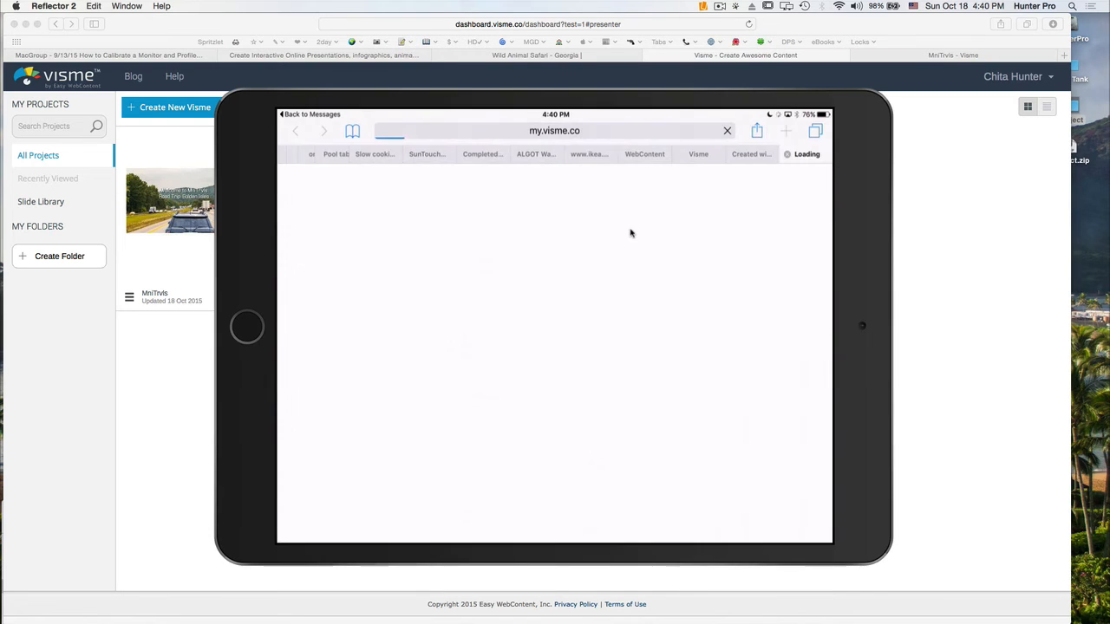
key(super+Tab)
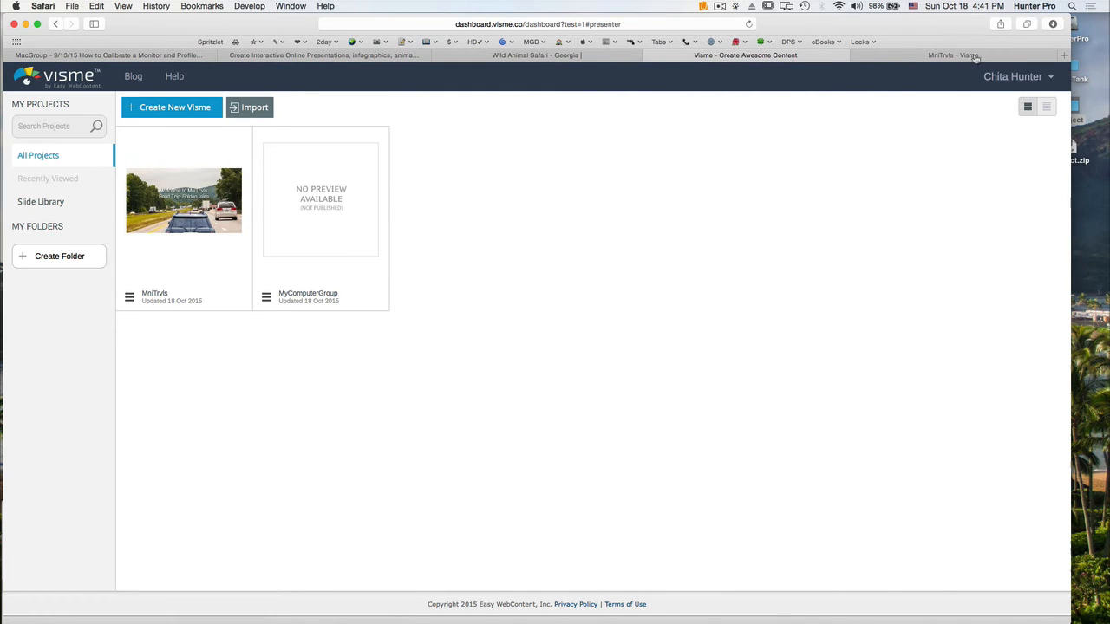
- Close the promotional video on the Visme home page and look through its uses, features, sample projects and testimonials
click(286, 56)
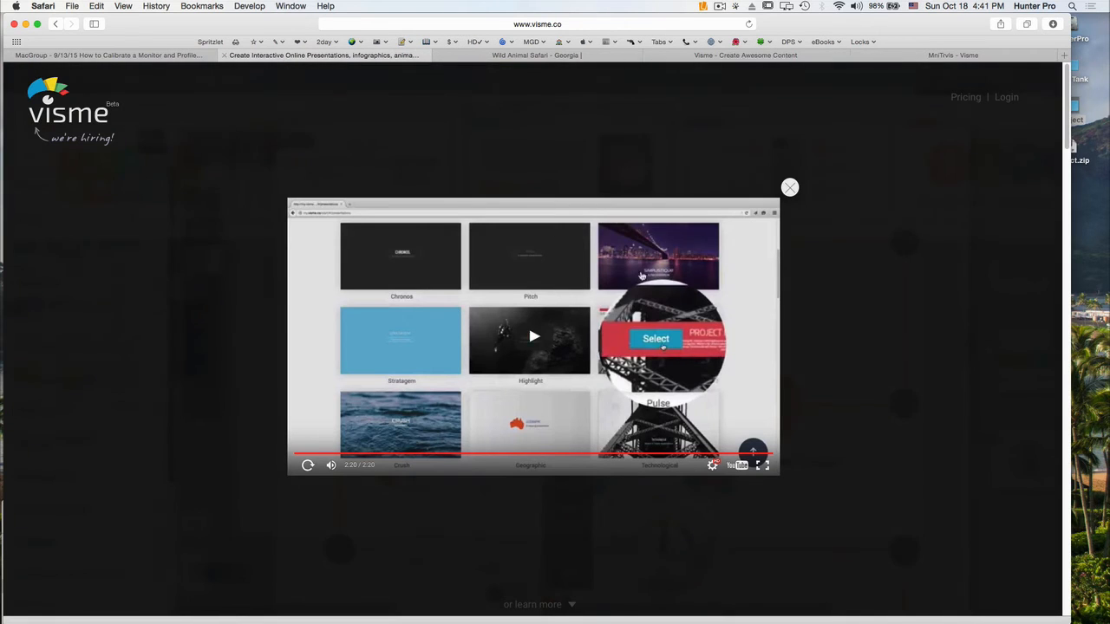
click(789, 189)
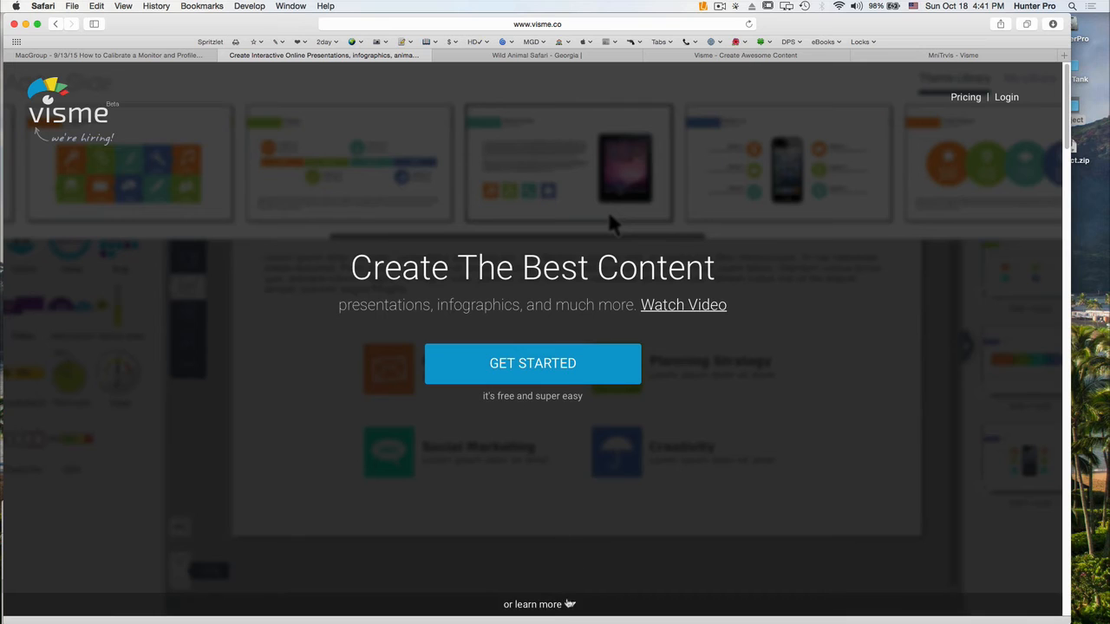
click(564, 605)
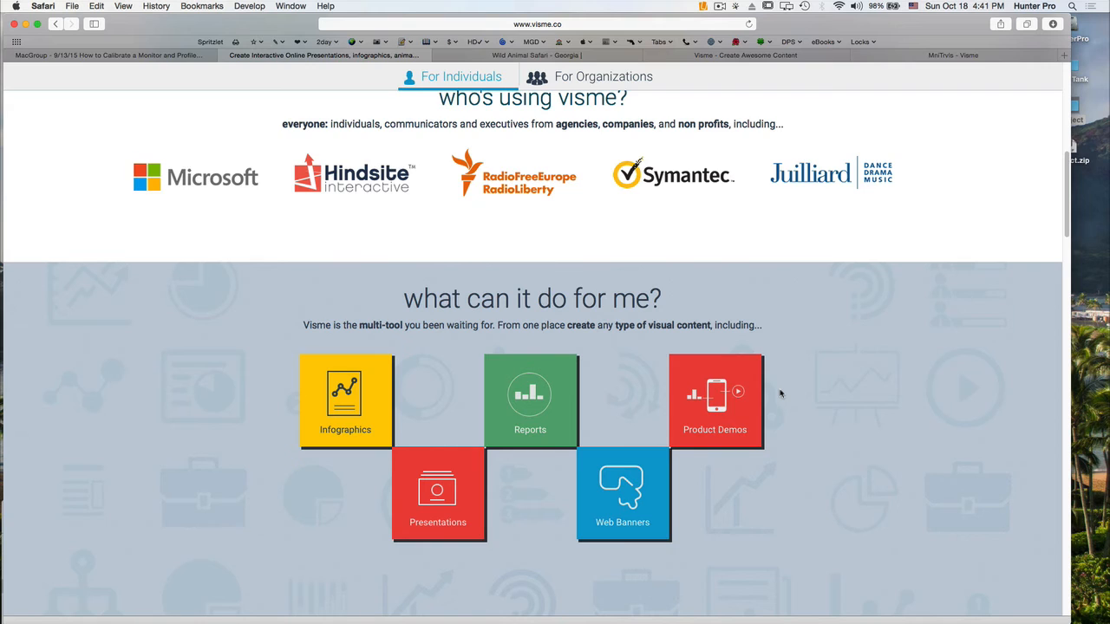
scroll(780, 394, down, 5)
scroll(780, 394, down, 5)
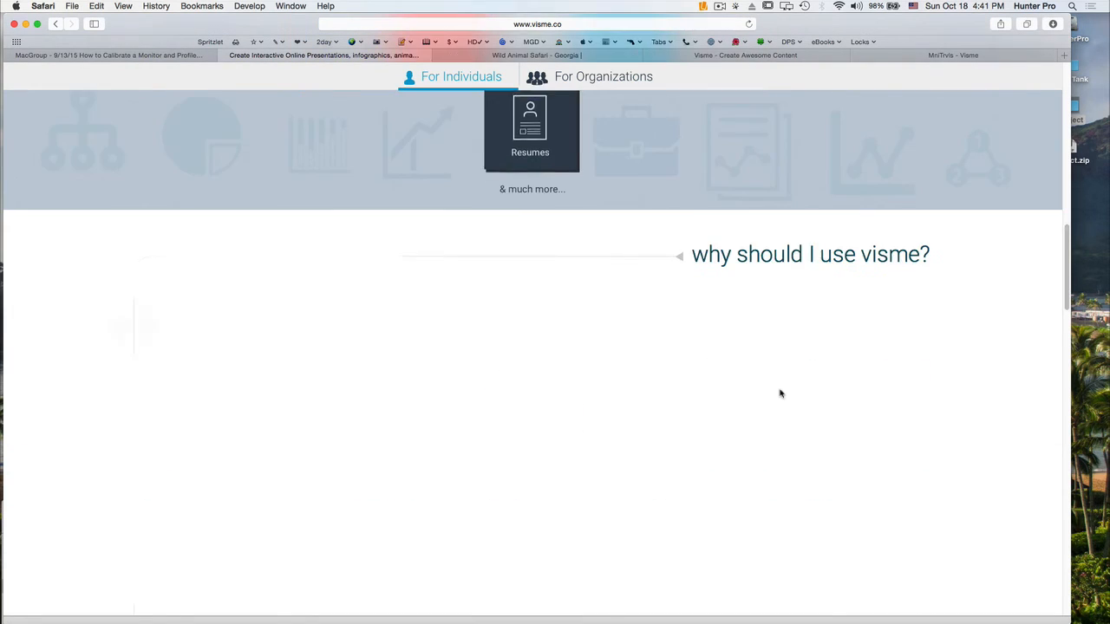
scroll(780, 394, down, 3)
scroll(779, 394, down, 5)
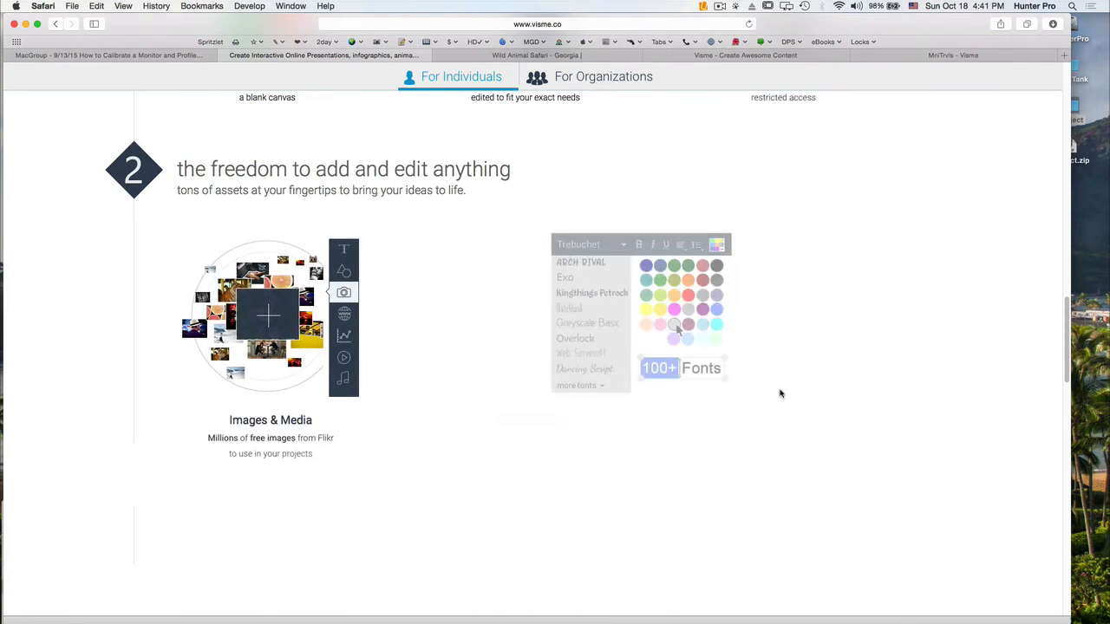
scroll(780, 393, down, 5)
scroll(780, 394, down, 4)
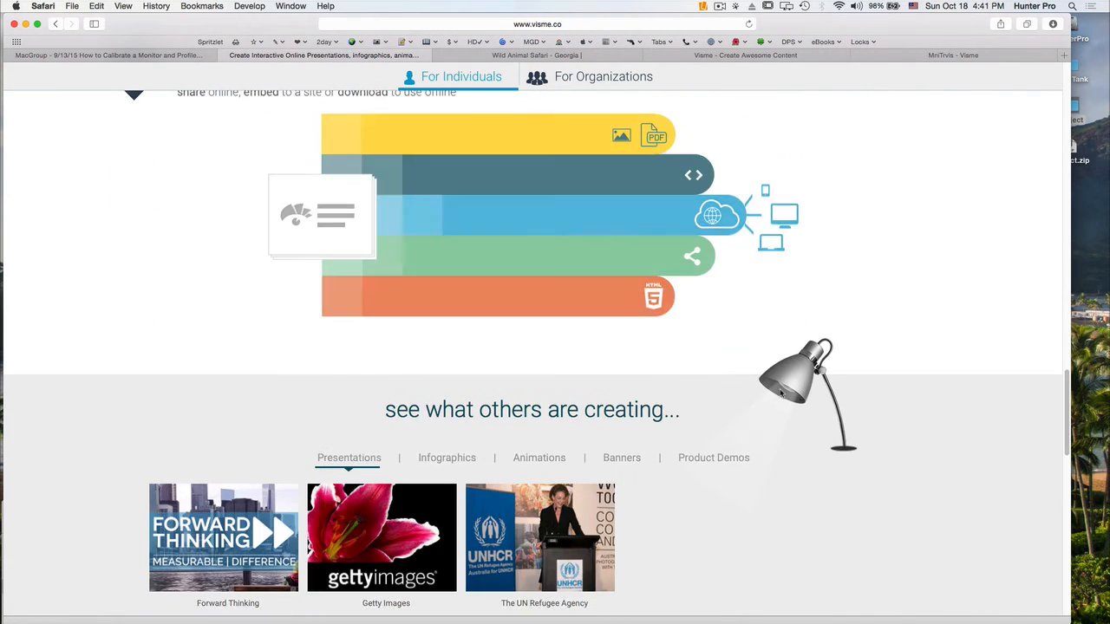
scroll(781, 392, down, 6)
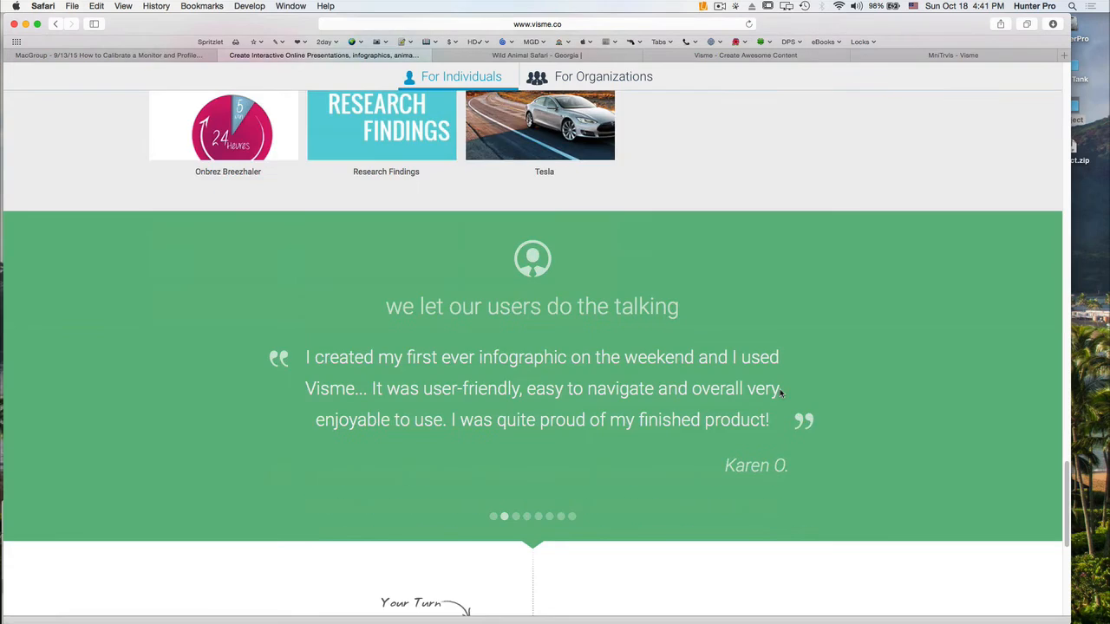
scroll(779, 393, down, 5)
scroll(780, 394, up, 10)
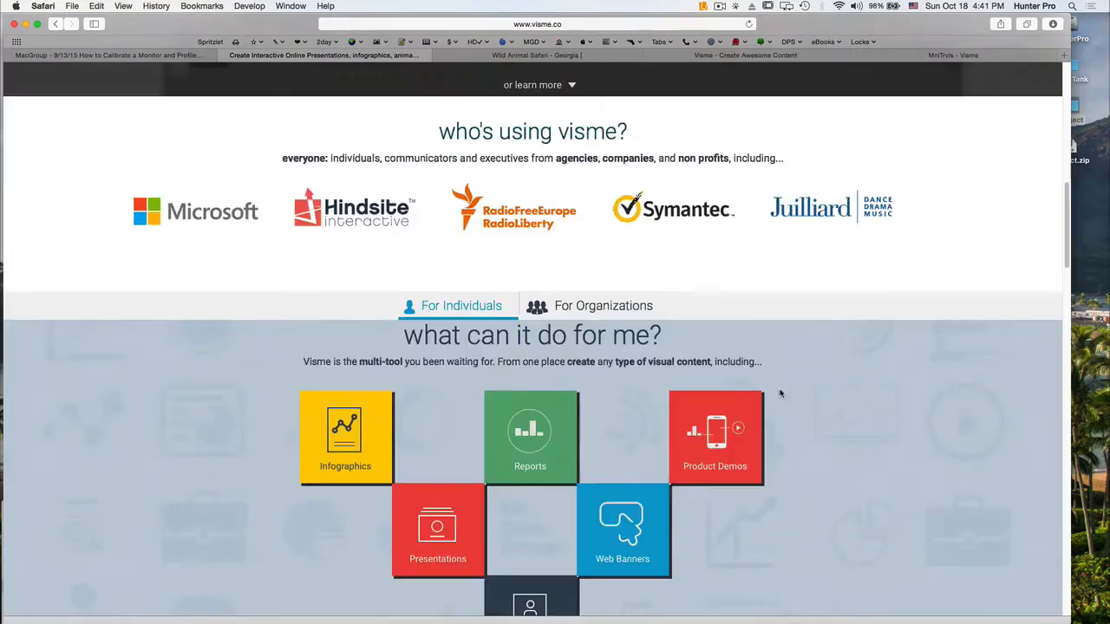
scroll(780, 394, up, 5)
scroll(780, 394, down, 5)
scroll(779, 394, up, 5)
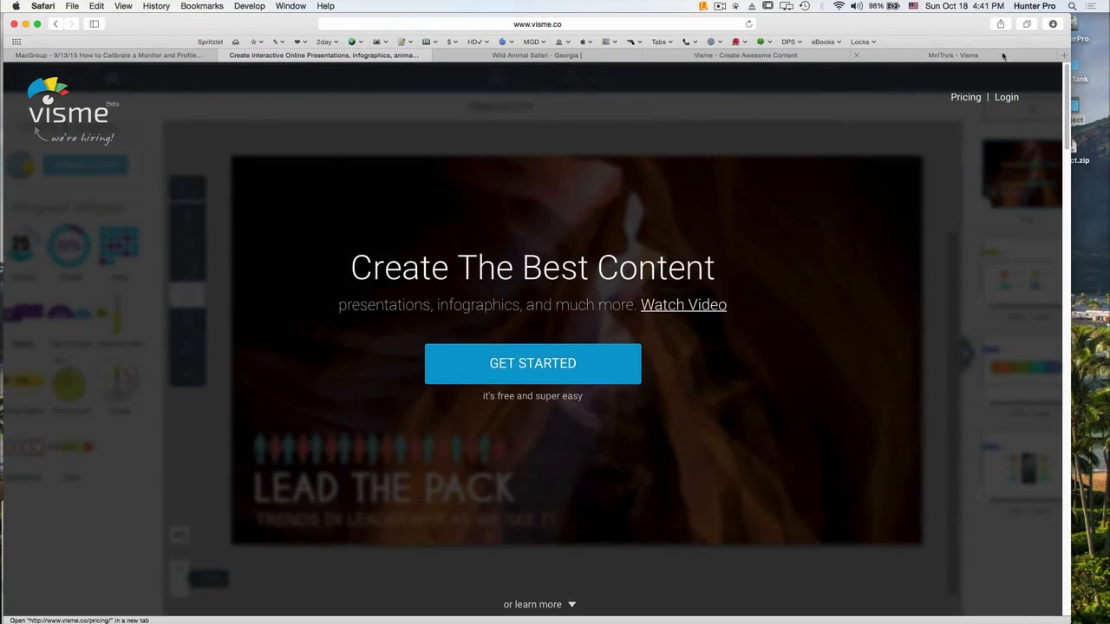
- Open the Visme pricing page and compare the features and limits of the Basic, Standard and Complete plans
click(963, 99)
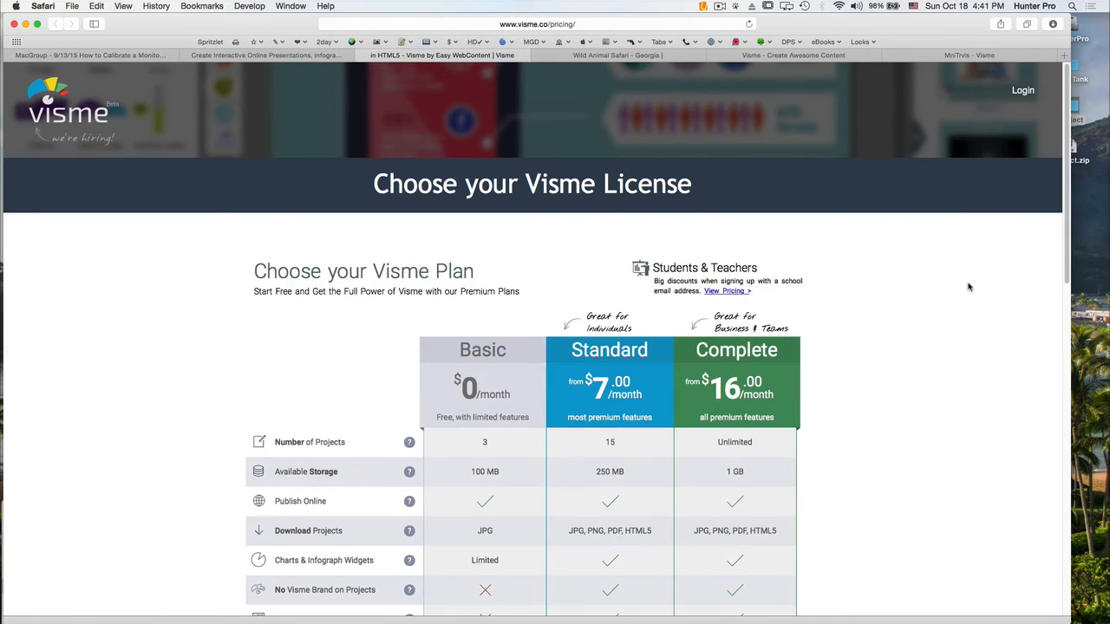
scroll(965, 284, down, 5)
scroll(963, 285, up, 5)
scroll(963, 284, down, 5)
scroll(964, 285, up, 2)
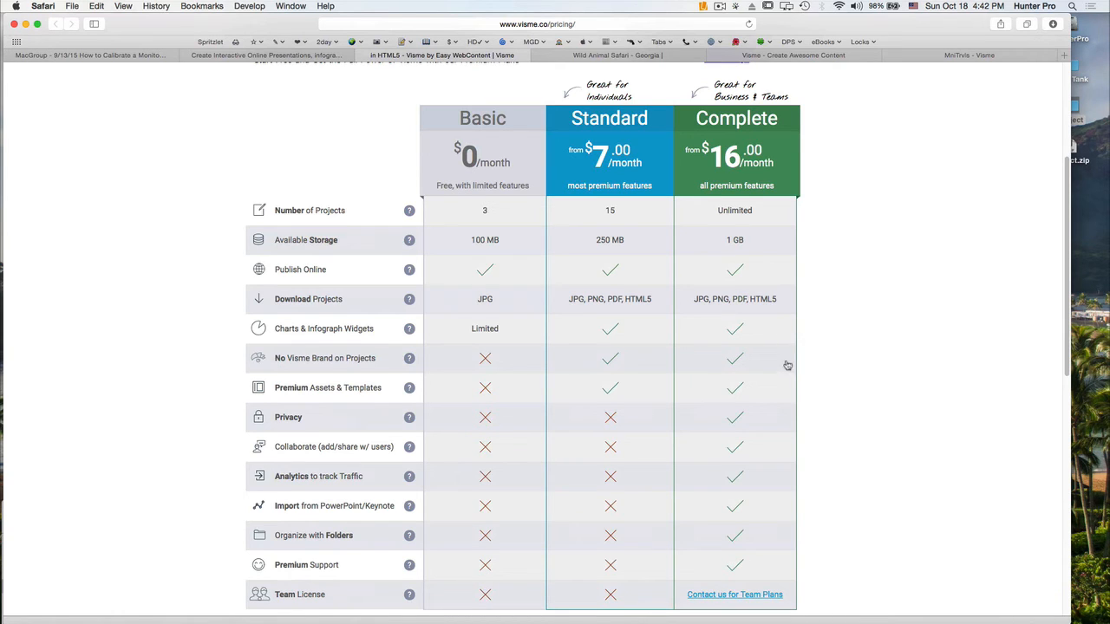
scroll(802, 376, down, 3)
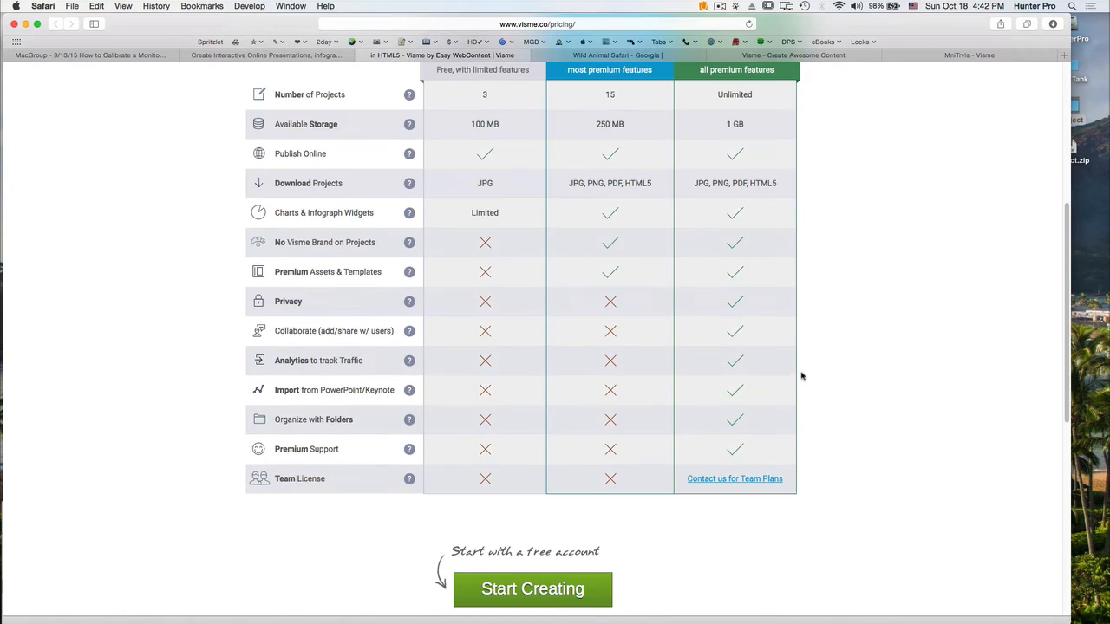
scroll(801, 377, up, 3)
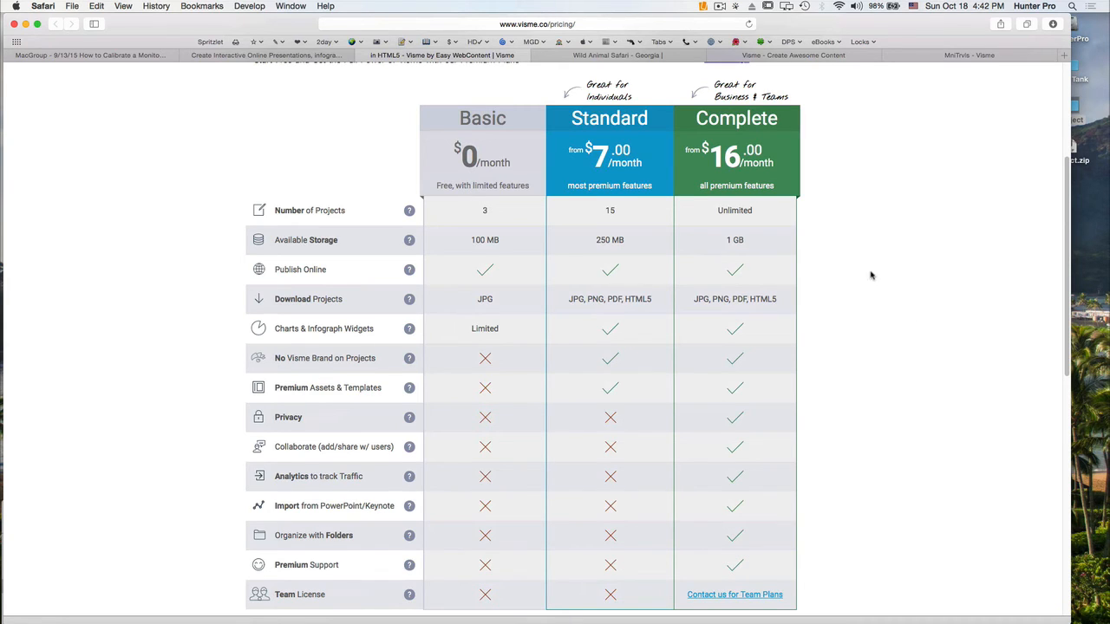
scroll(871, 276, up, 5)
scroll(871, 275, down, 3)
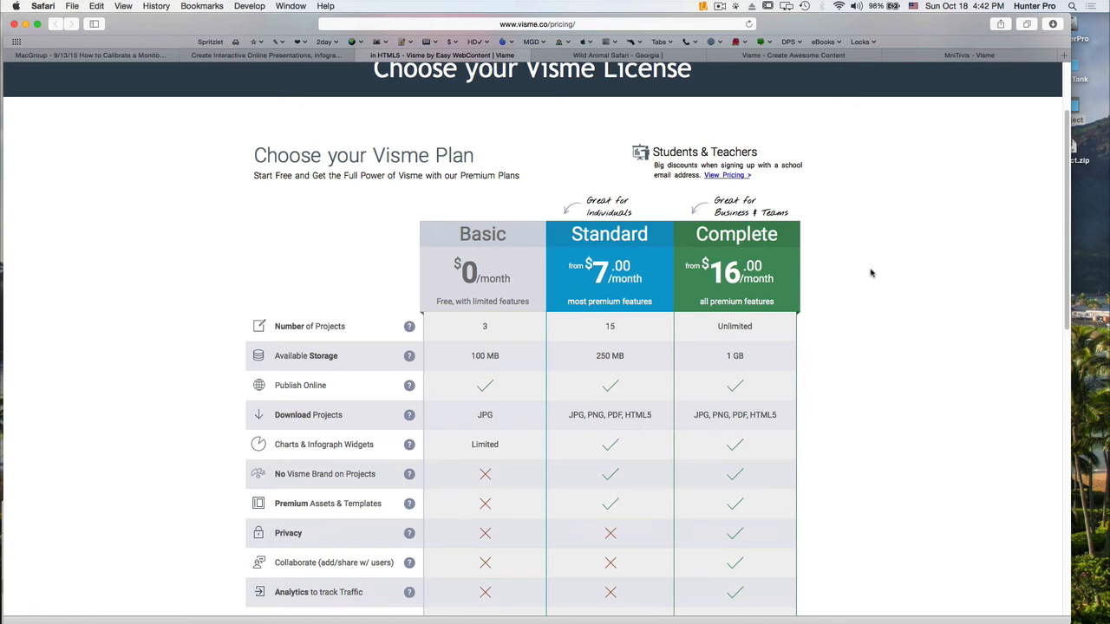
scroll(881, 321, down, 6)
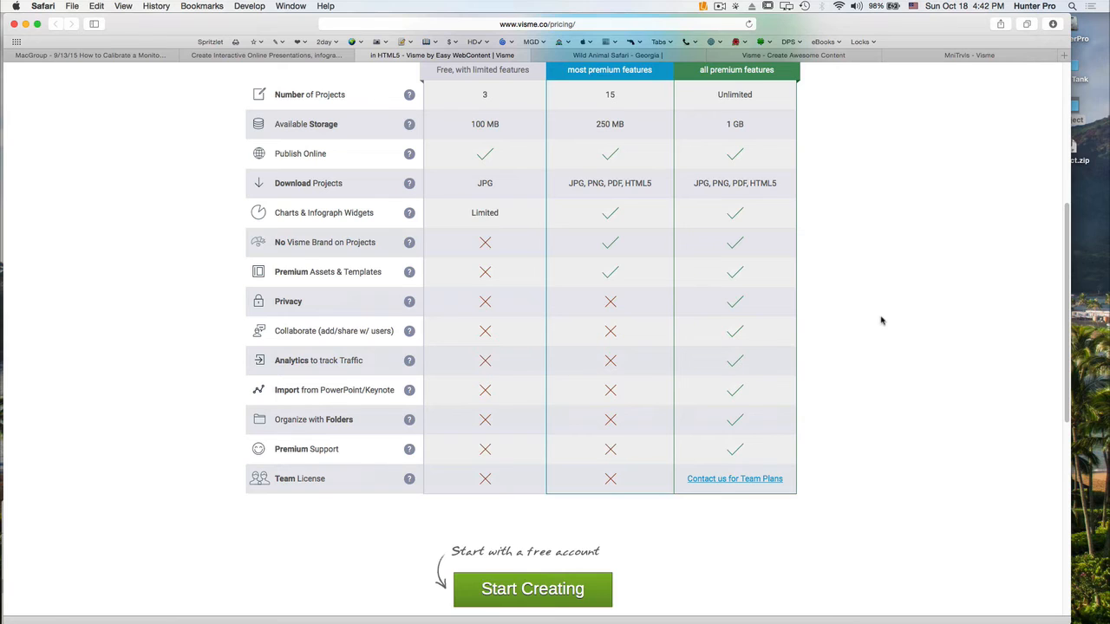
scroll(881, 321, up, 3)
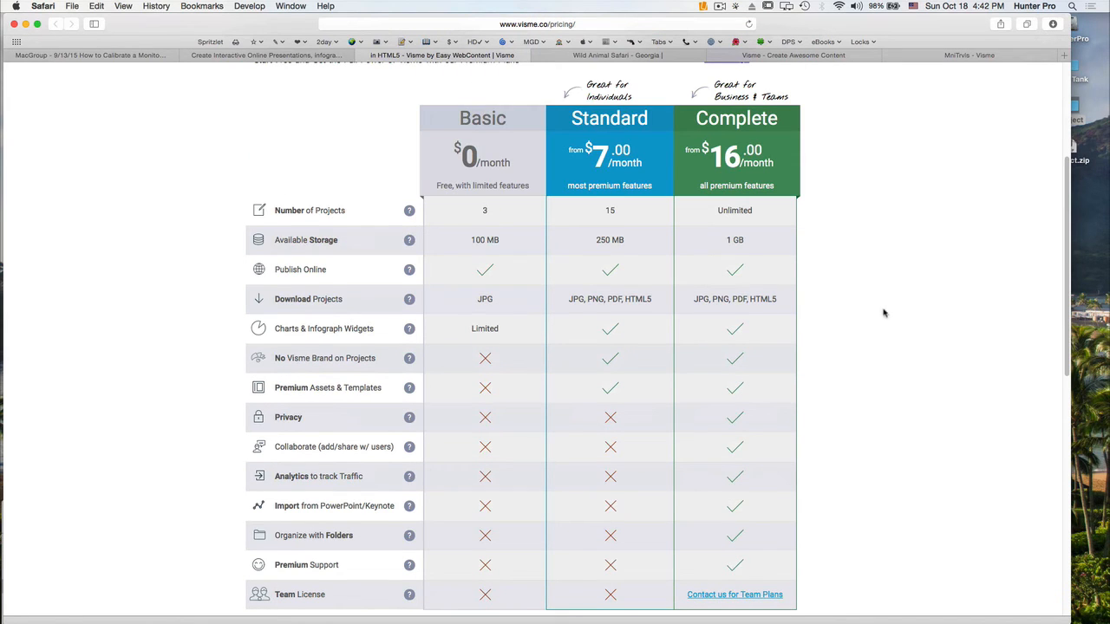
- Return from the pricing page to the Visme dashboard and create a new project named Test Run
scroll(910, 182, up, 6)
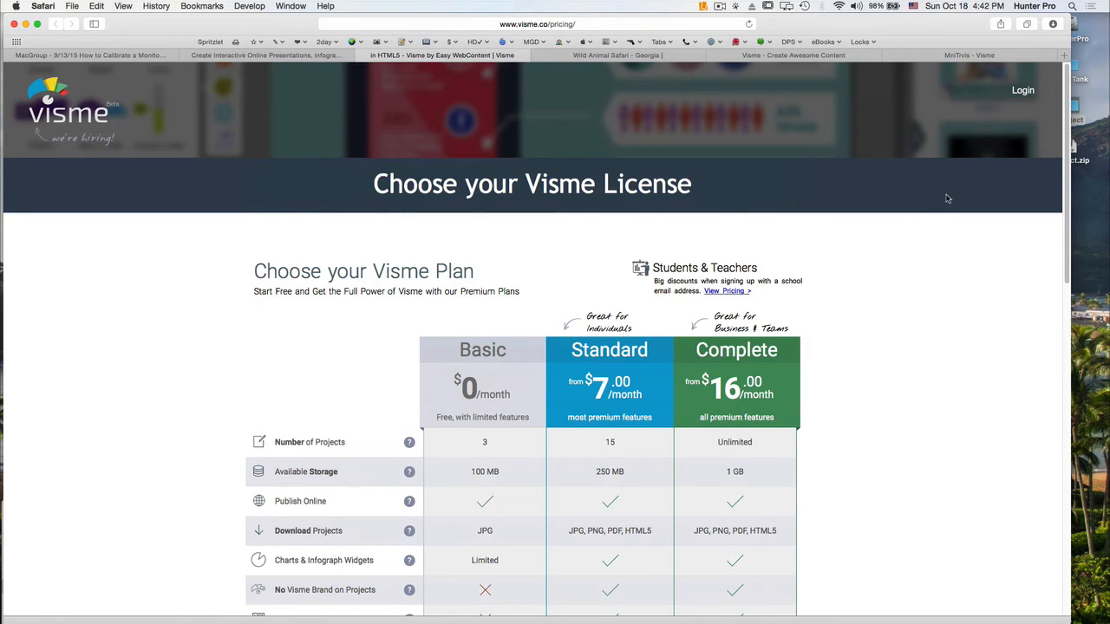
click(805, 56)
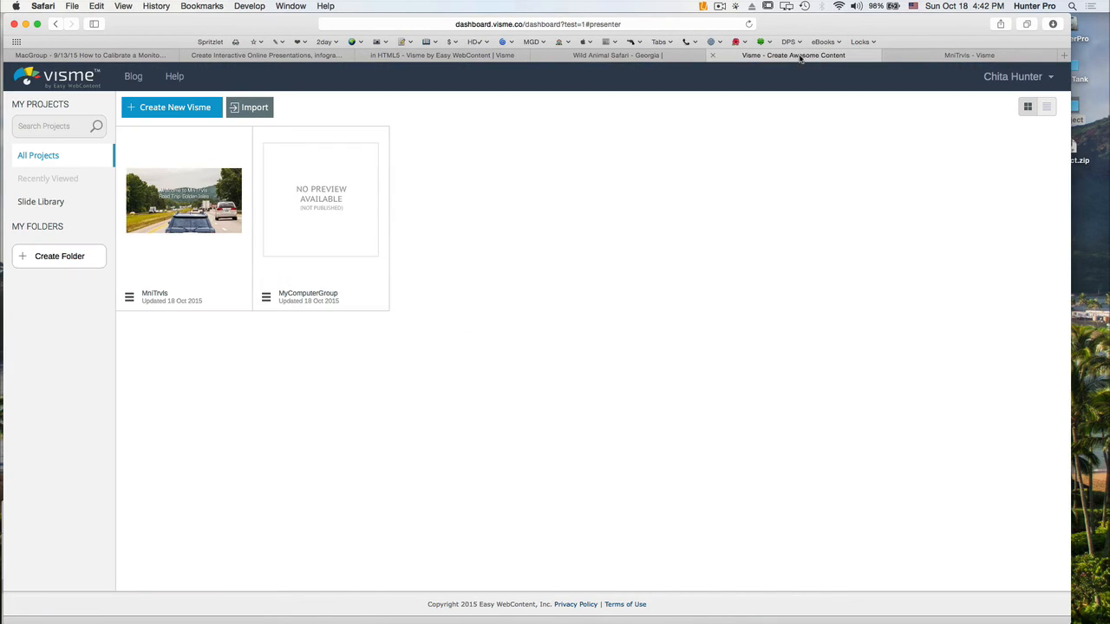
click(170, 107)
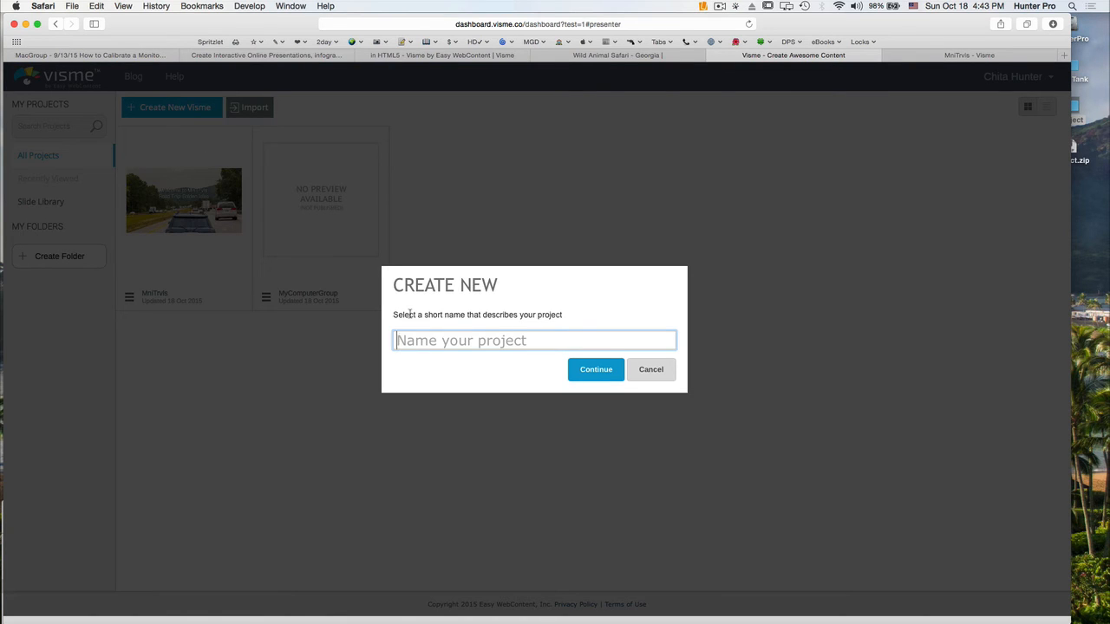
text(Test Run)
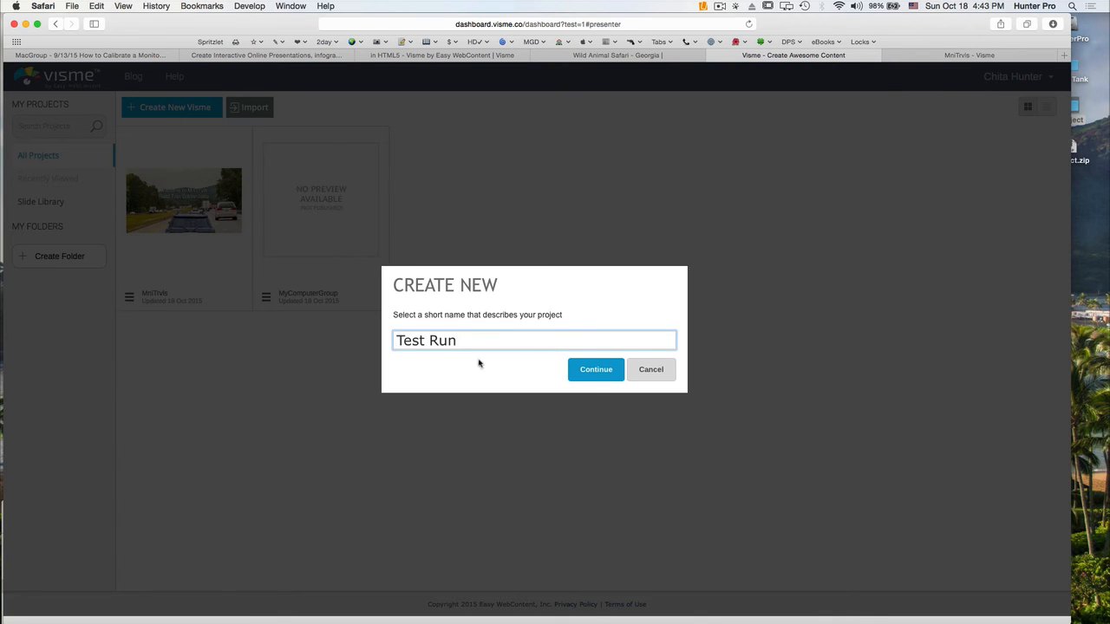
click(594, 373)
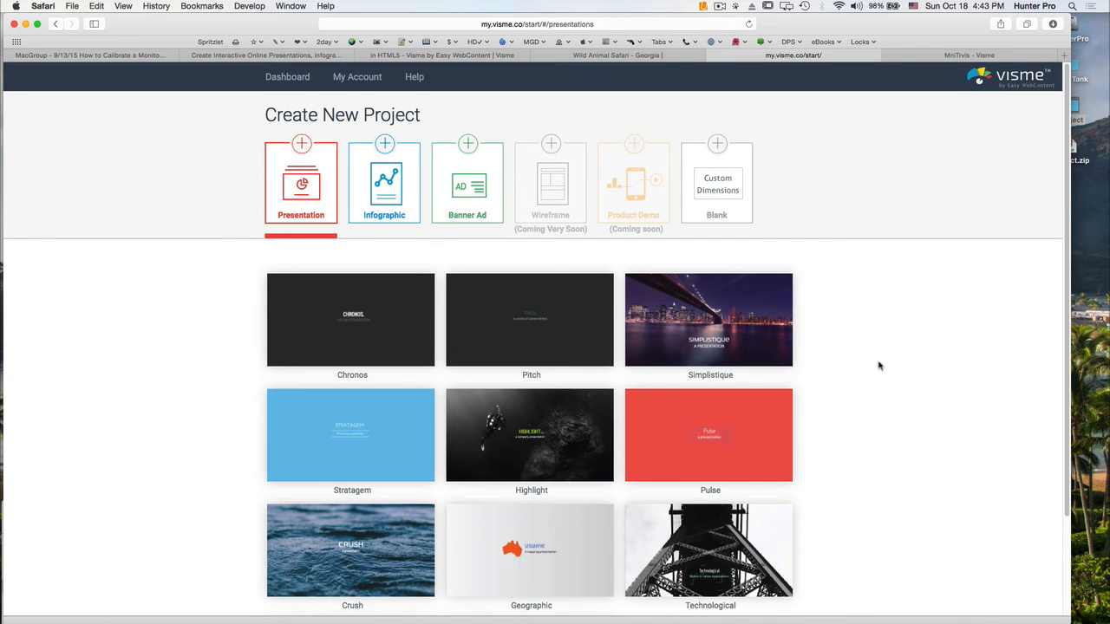
- Look through the presentation templates and start the project from the Pulse template
scroll(879, 366, down, 3)
scroll(878, 366, down, 8)
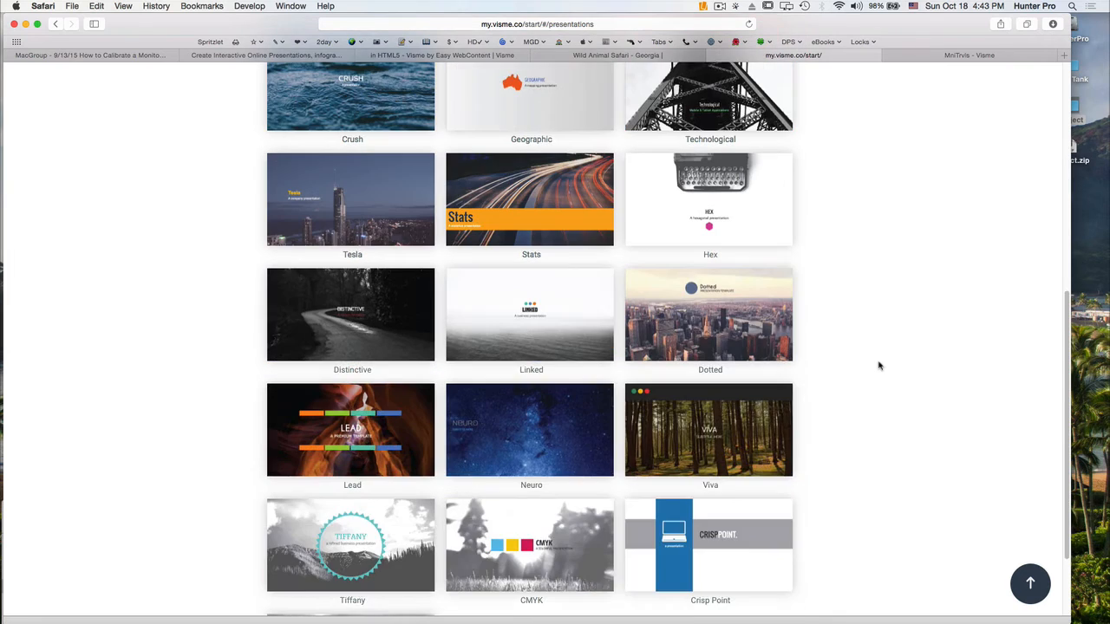
scroll(881, 356, down, 3)
scroll(885, 347, down, 3)
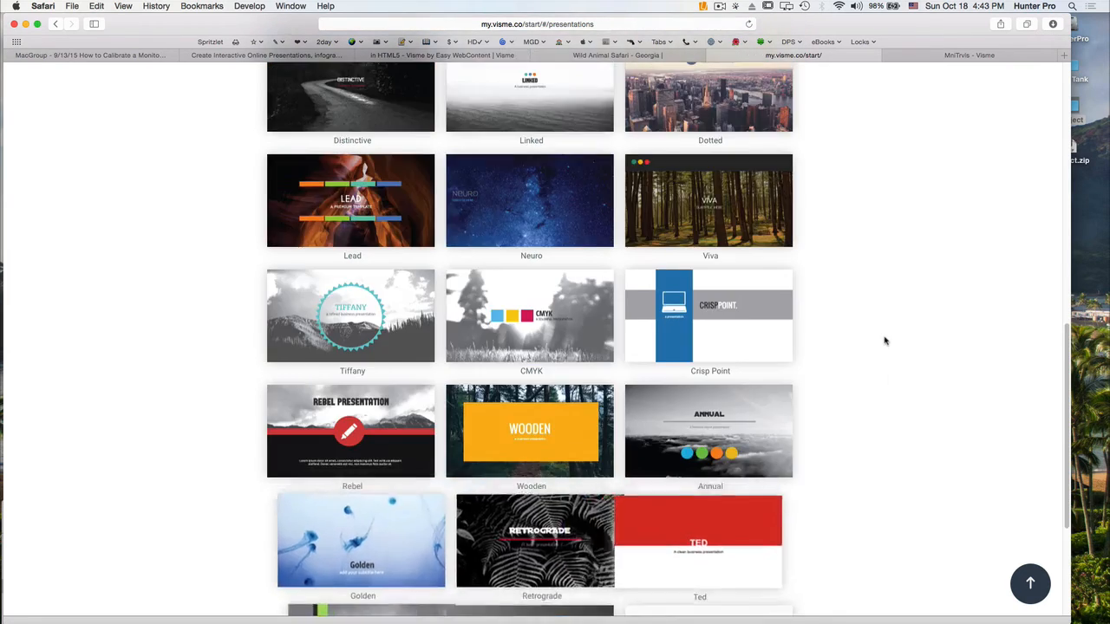
scroll(885, 340, down, 10)
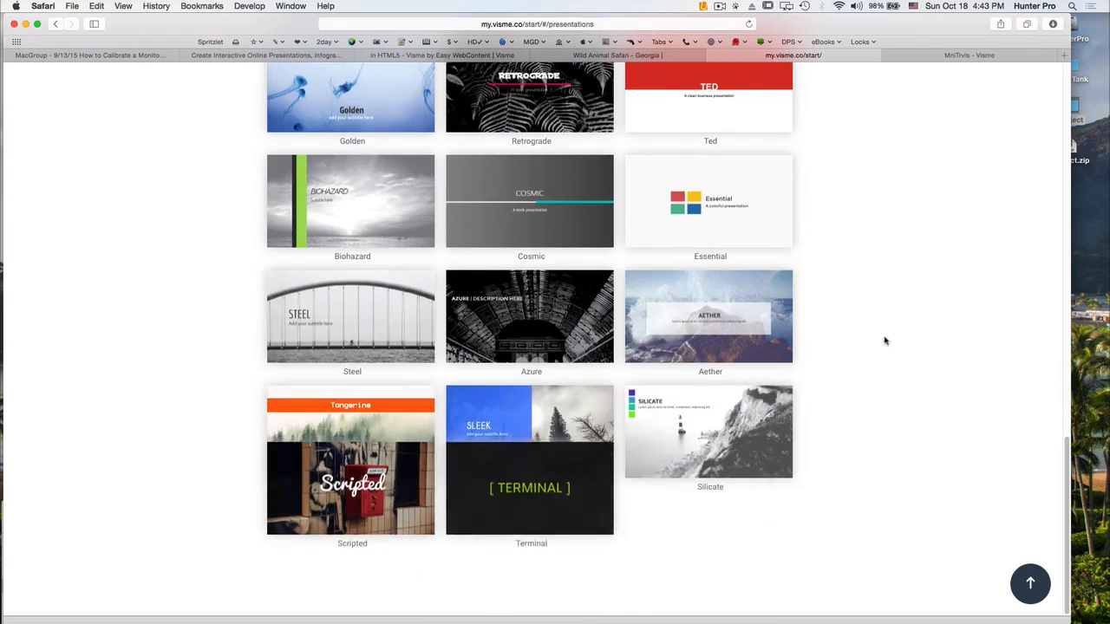
scroll(885, 340, up, 20)
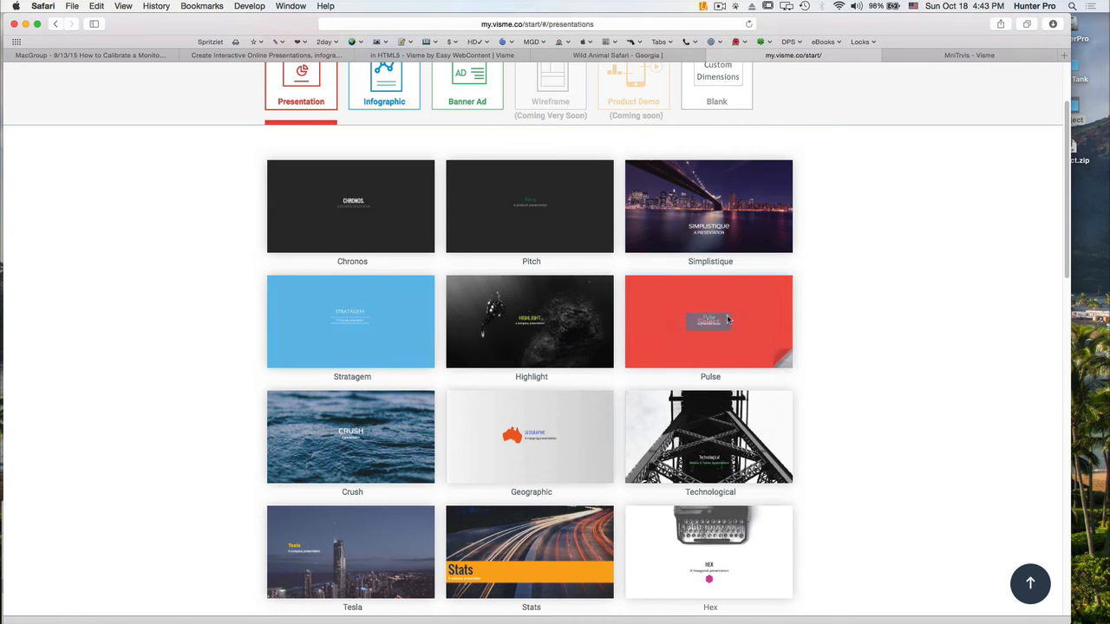
click(702, 323)
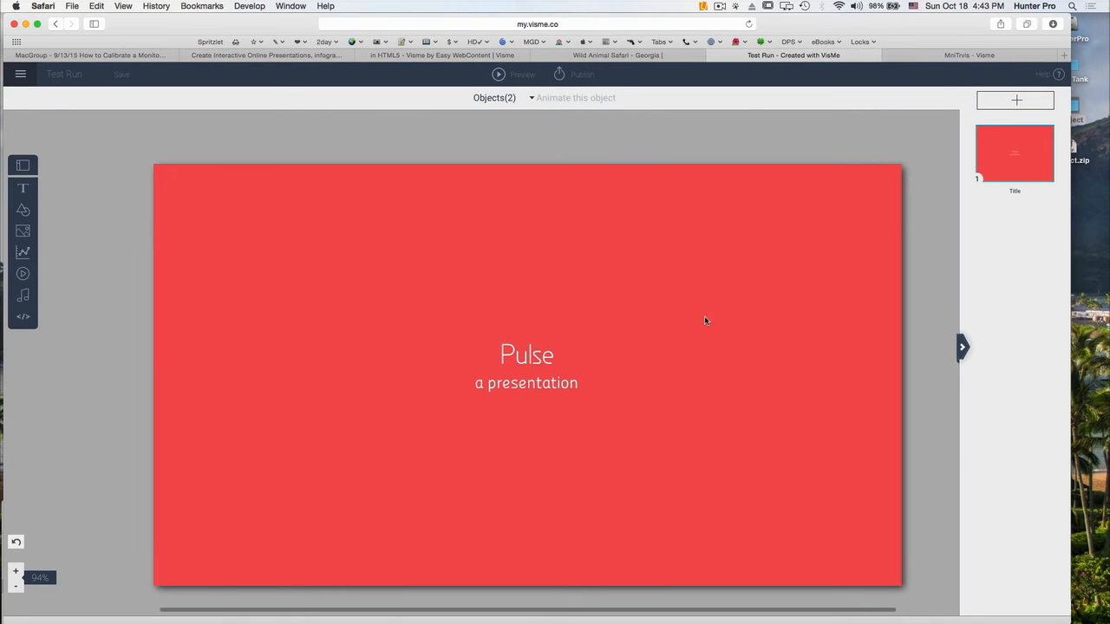
- Add the Our Process slide from the theme library after the title slide
click(21, 74)
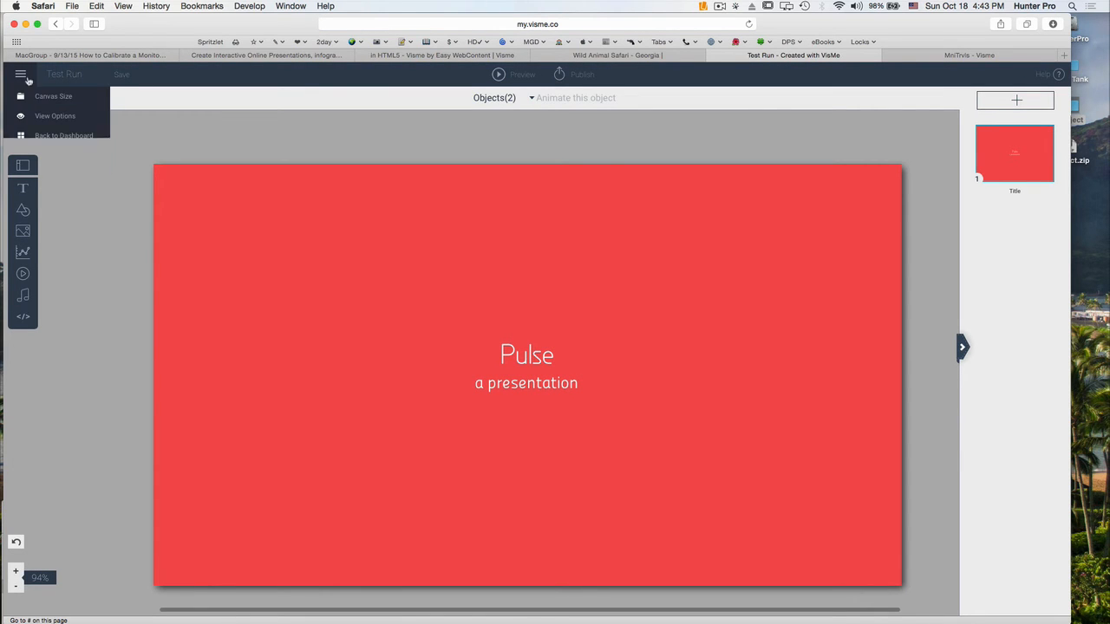
click(50, 97)
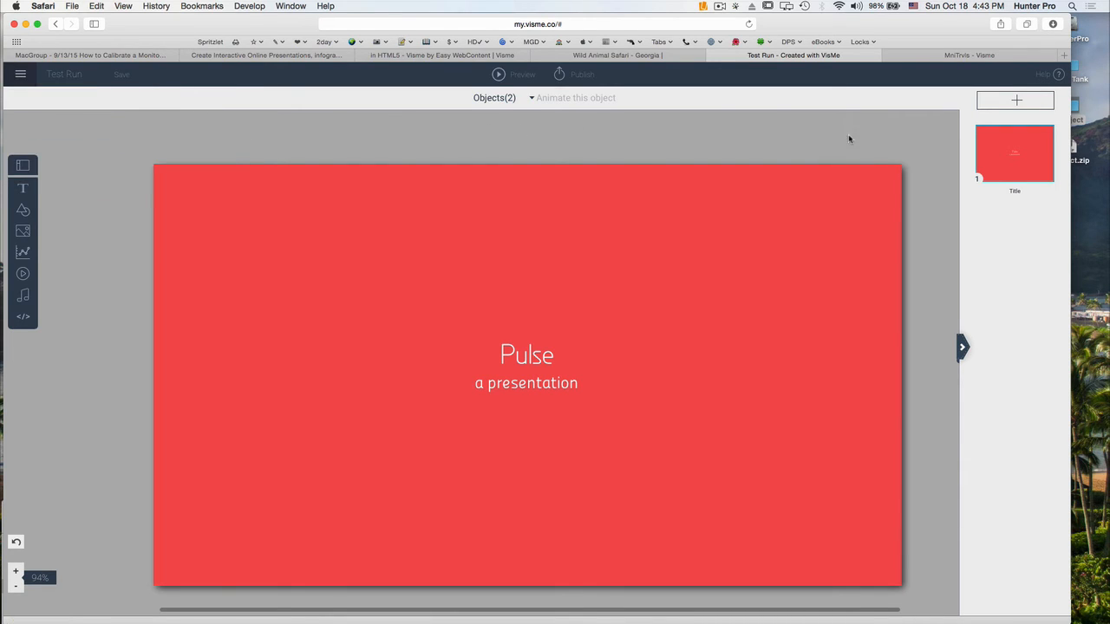
click(1013, 102)
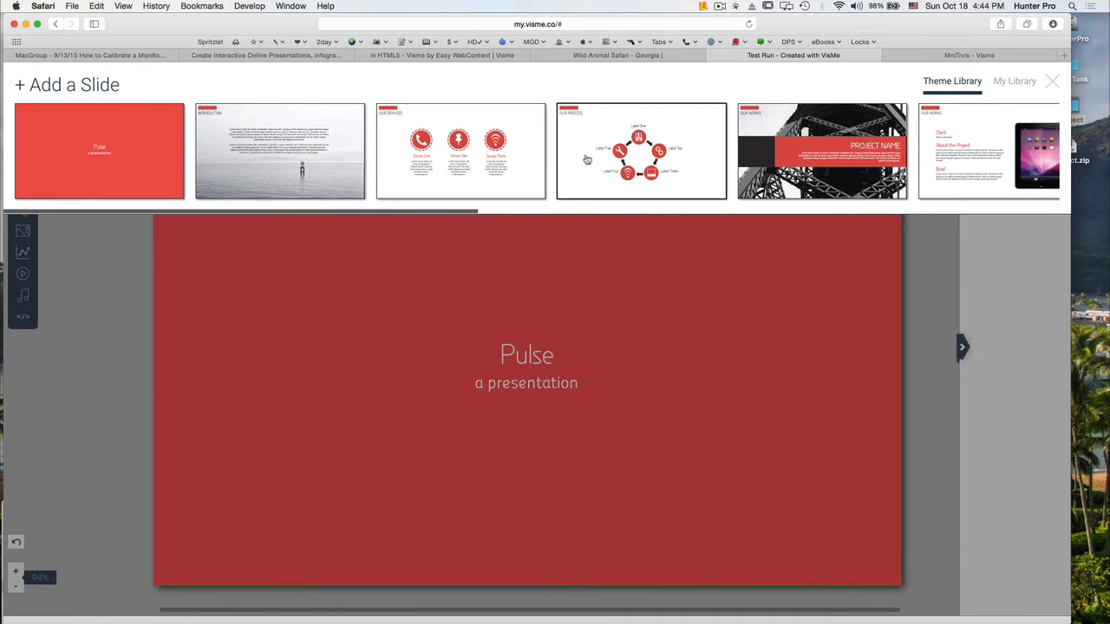
drag(468, 217, 541, 208)
click(469, 150)
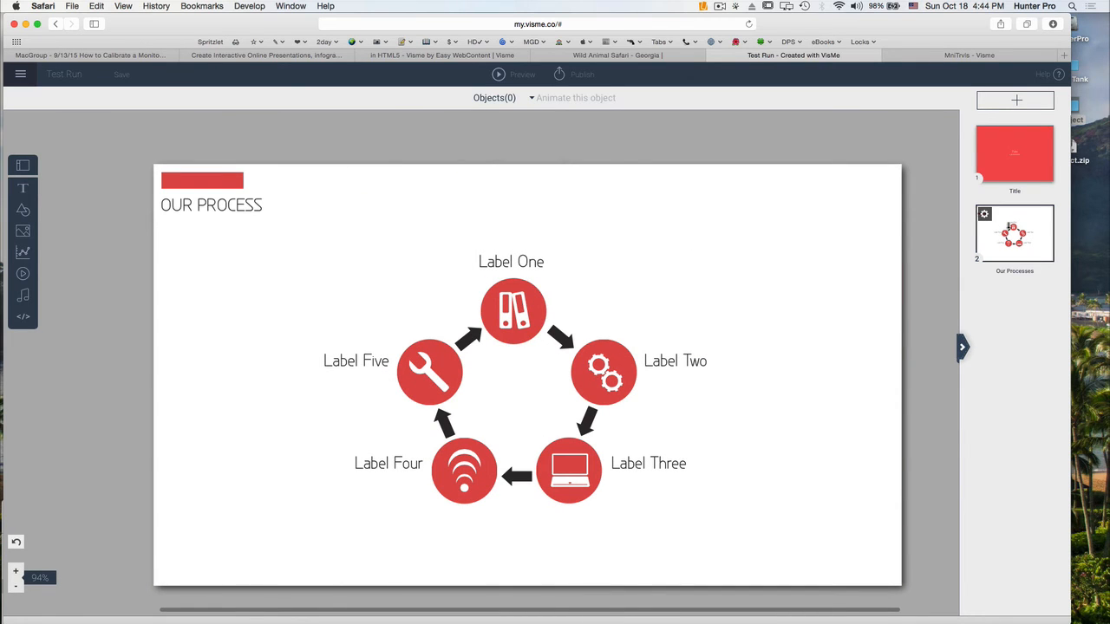
- Leave the Test Run editor and go back to the dashboard, confirming leaving the page
click(20, 73)
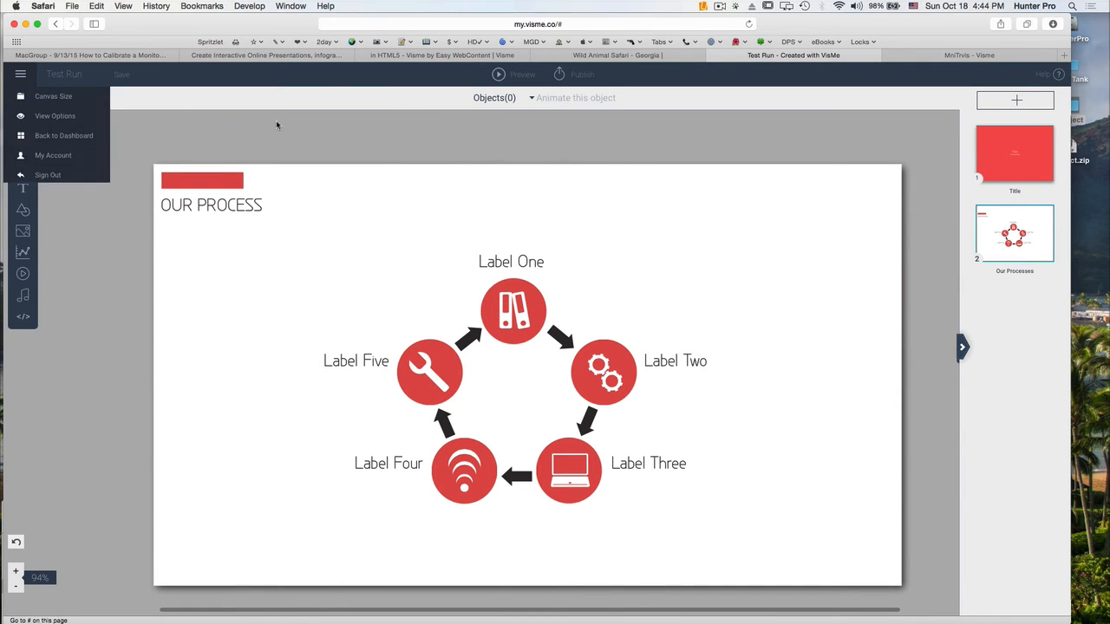
click(59, 137)
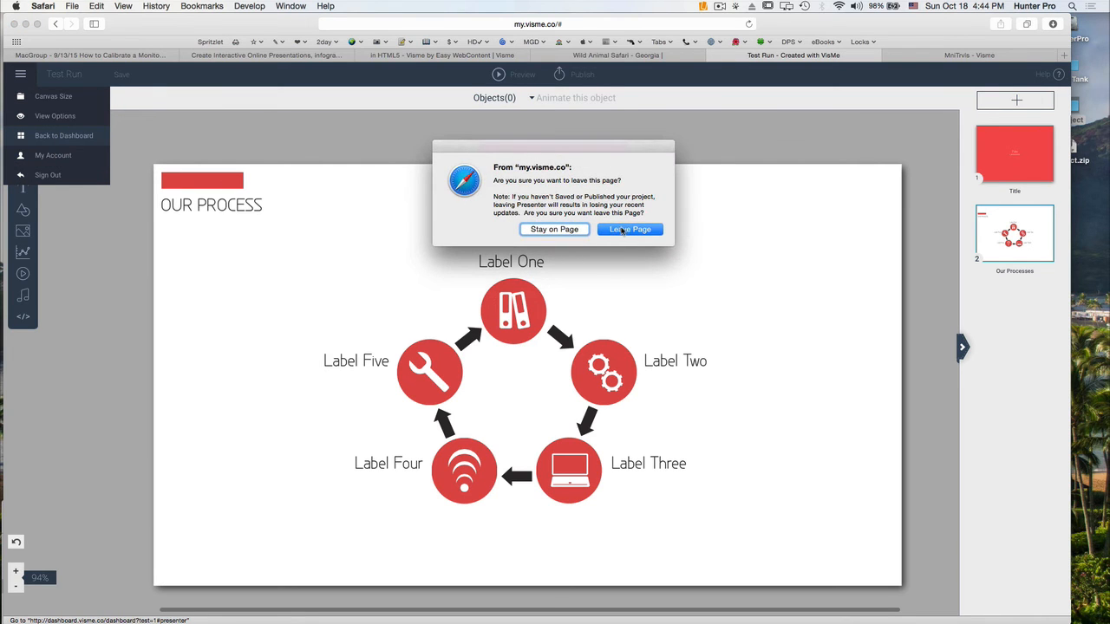
click(623, 228)
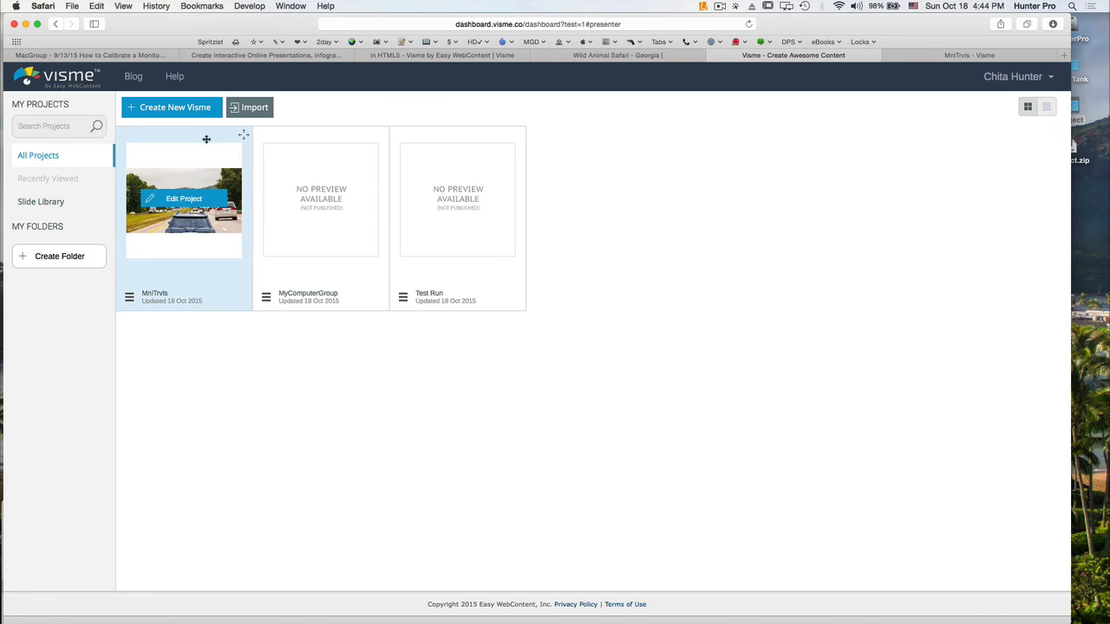
- Create another new project named Info MGD
click(193, 109)
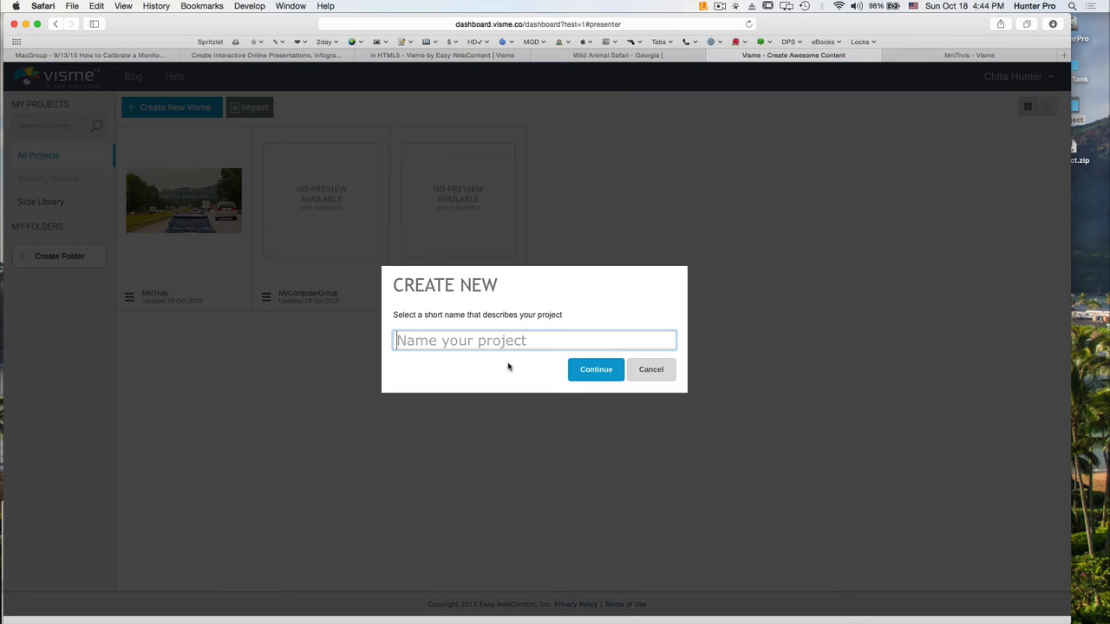
text(Info MGD)
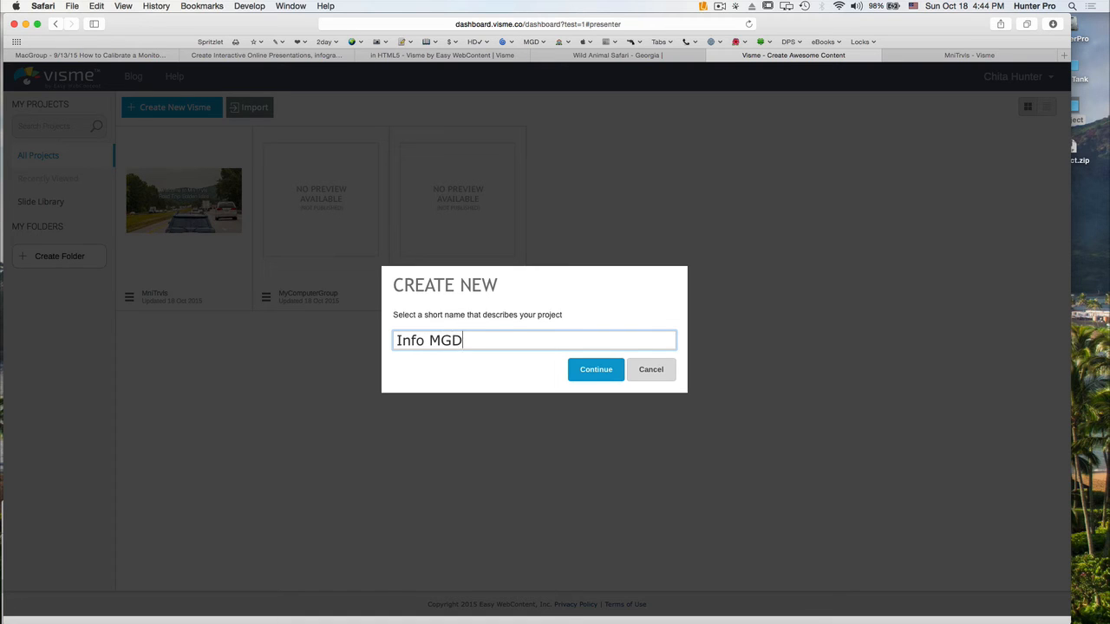
key(Return)
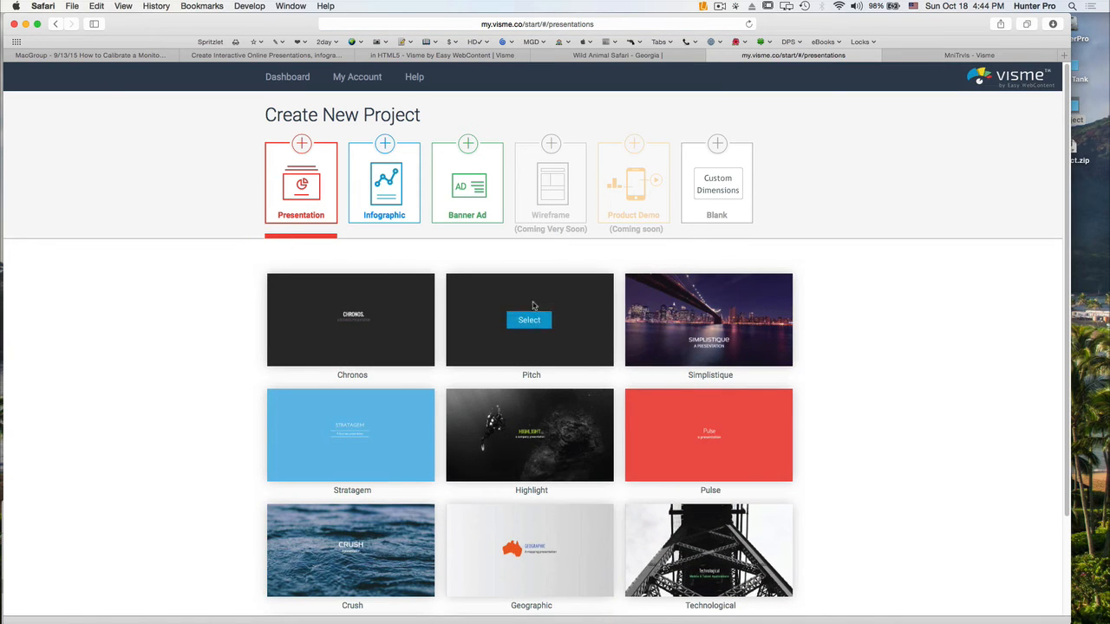
- Switch the new project's type to Infographic and look through the available infographic templates
click(391, 187)
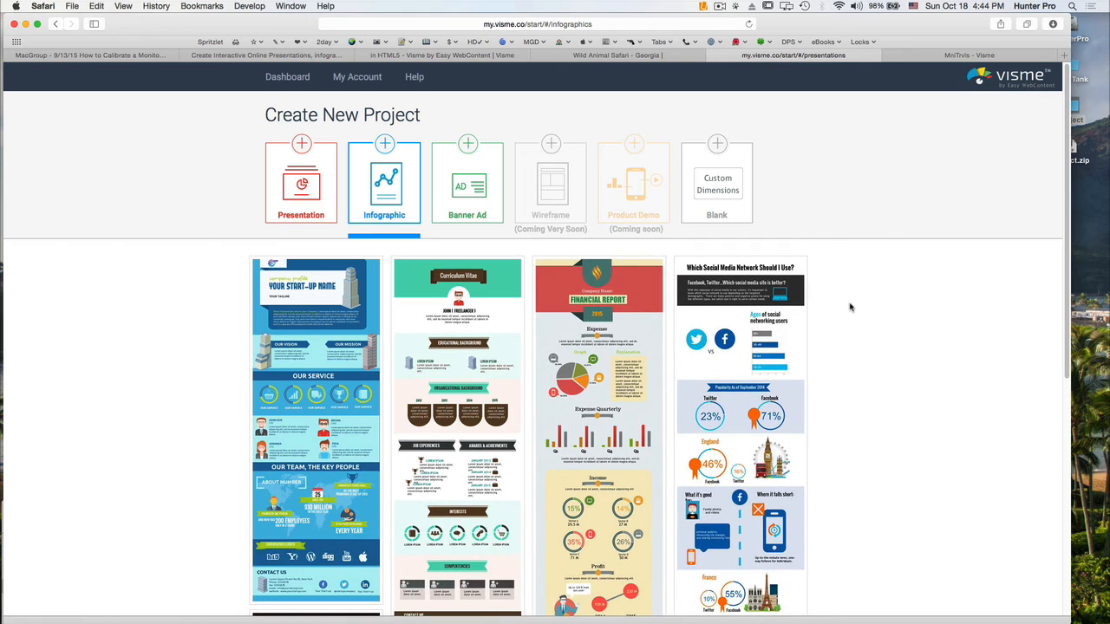
scroll(848, 303, down, 3)
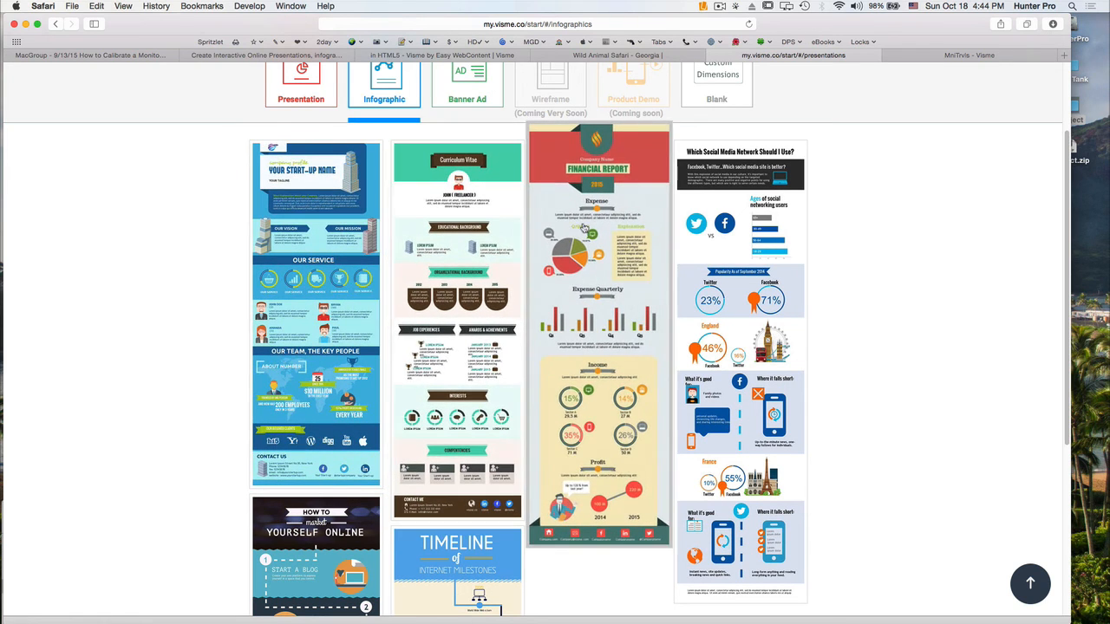
scroll(738, 226, down, 5)
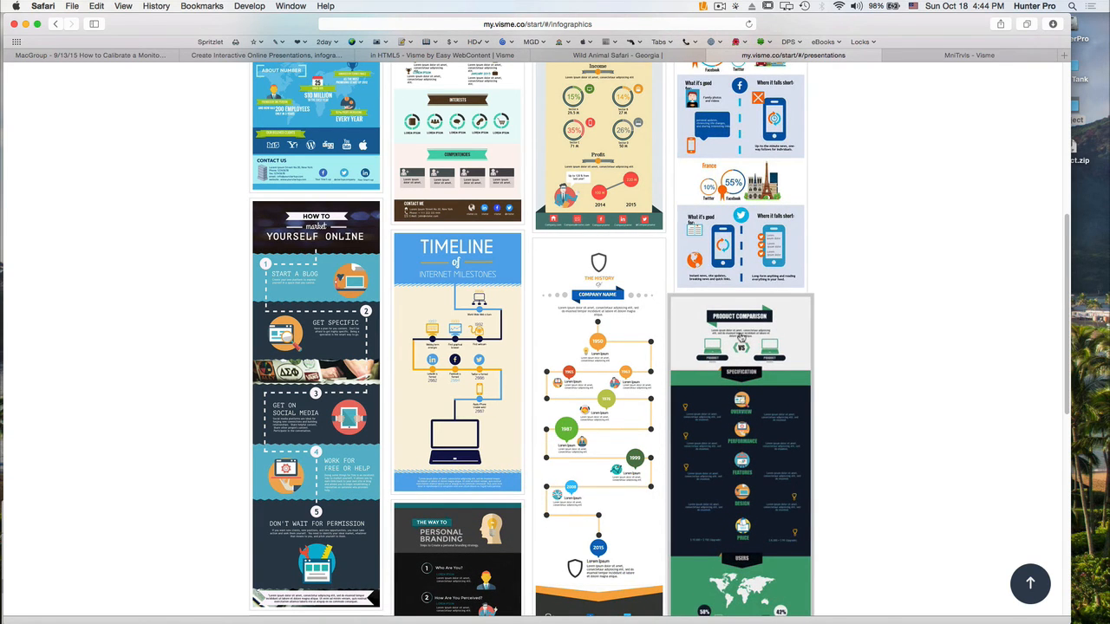
scroll(741, 338, down, 4)
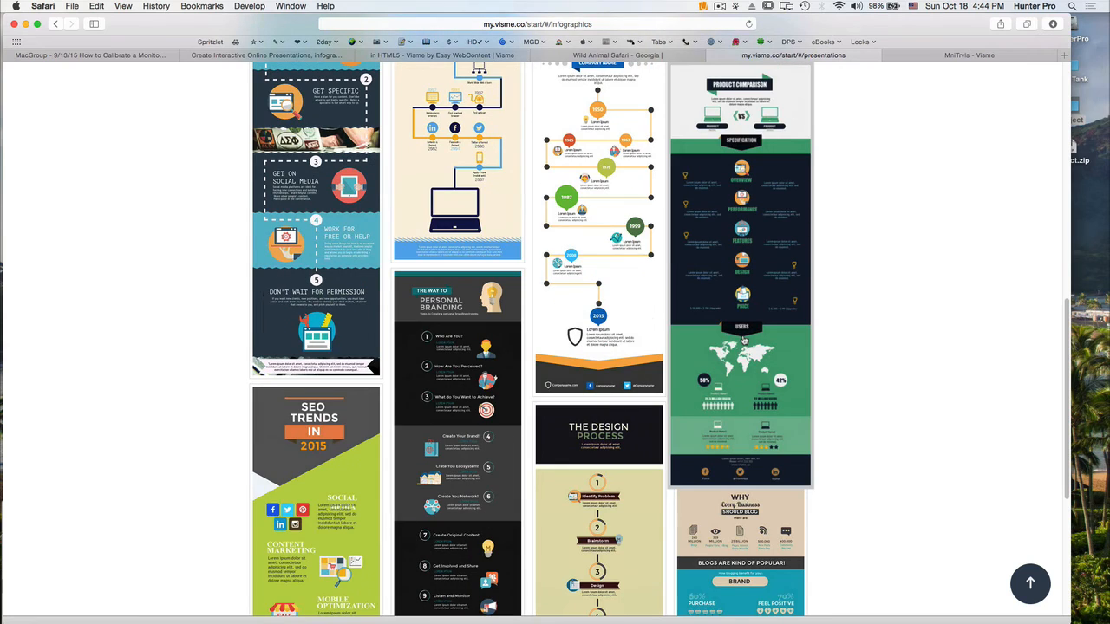
scroll(743, 341, down, 2)
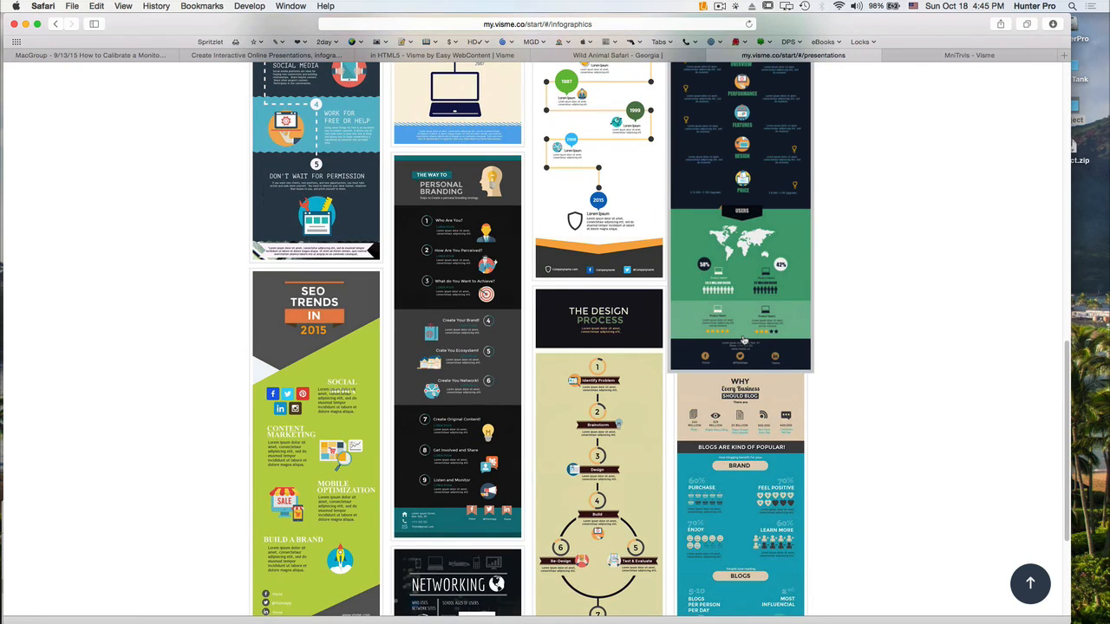
scroll(751, 360, down, 8)
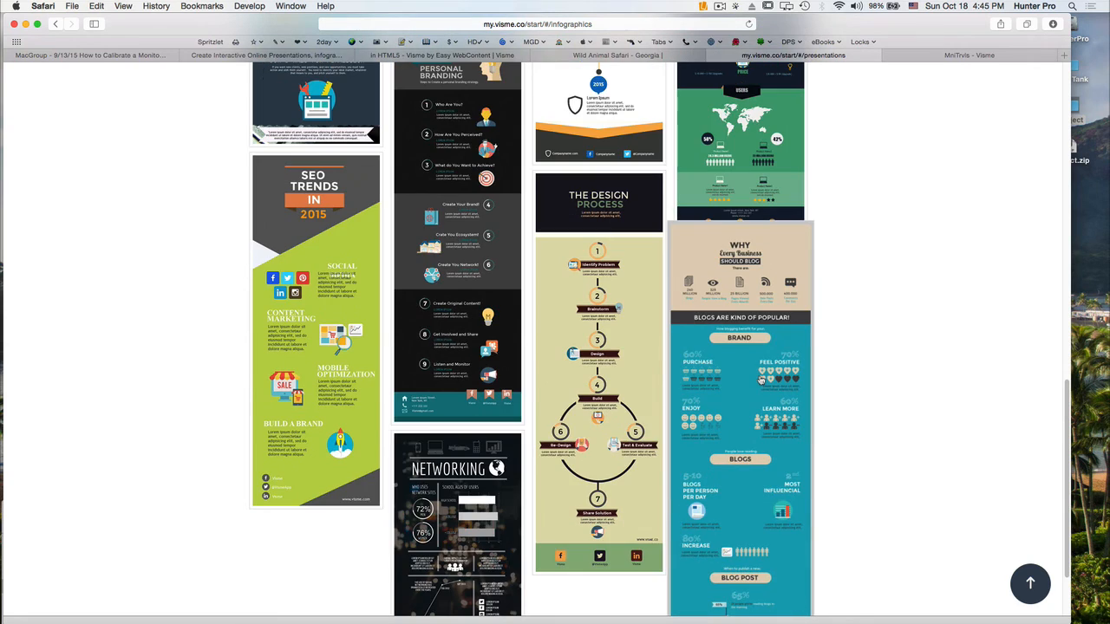
scroll(760, 379, down, 2)
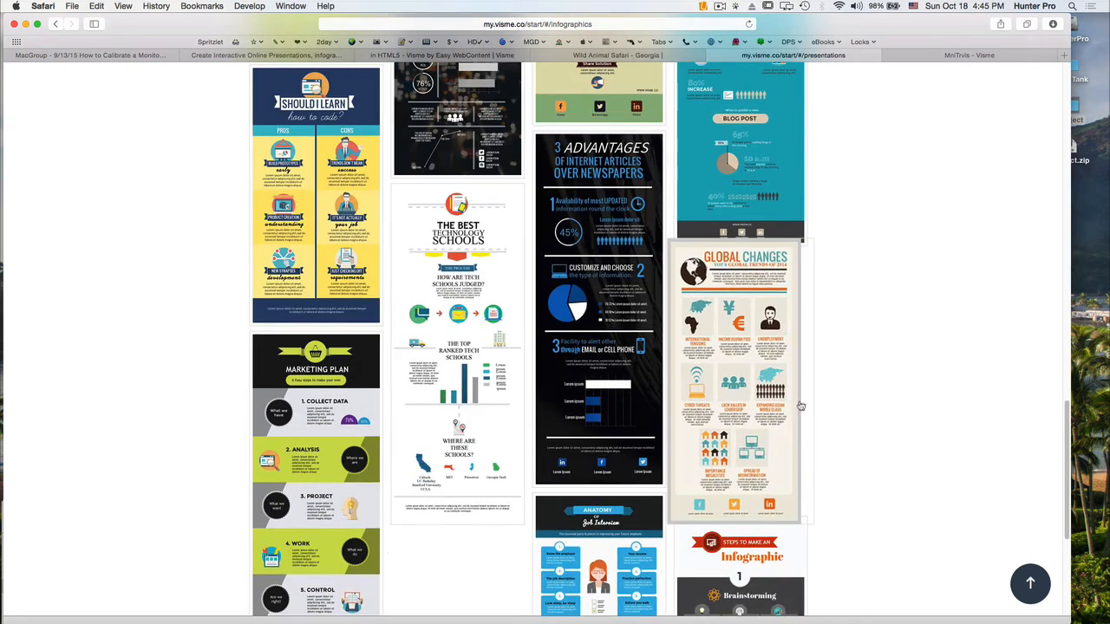
scroll(816, 369, down, 4)
scroll(826, 364, down, 10)
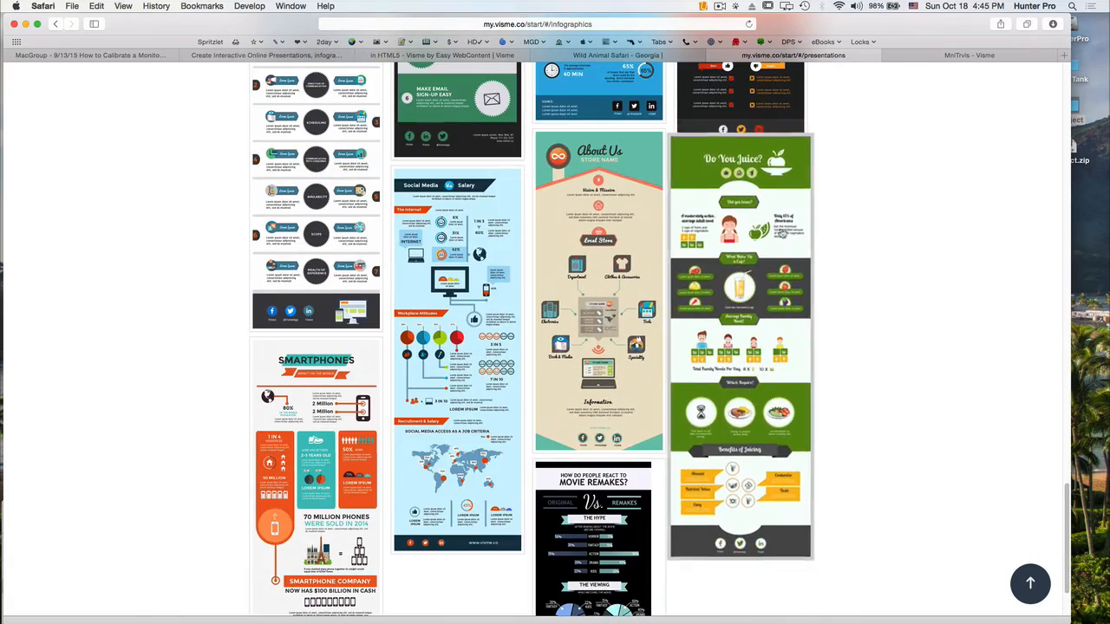
scroll(842, 228, down, 2)
scroll(846, 230, down, 5)
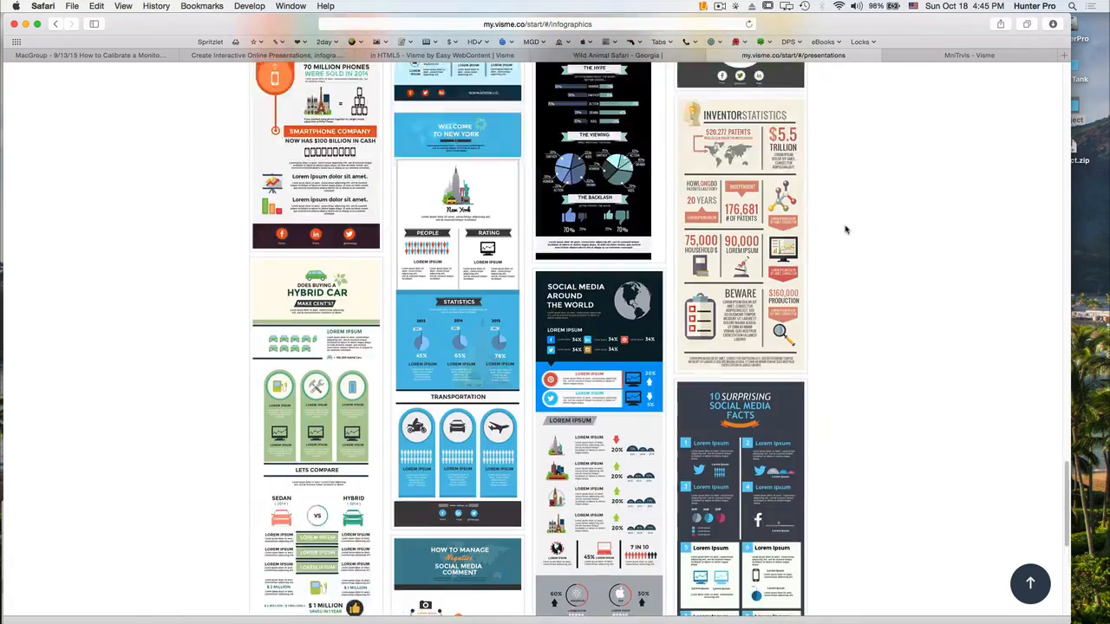
scroll(855, 228, up, 3)
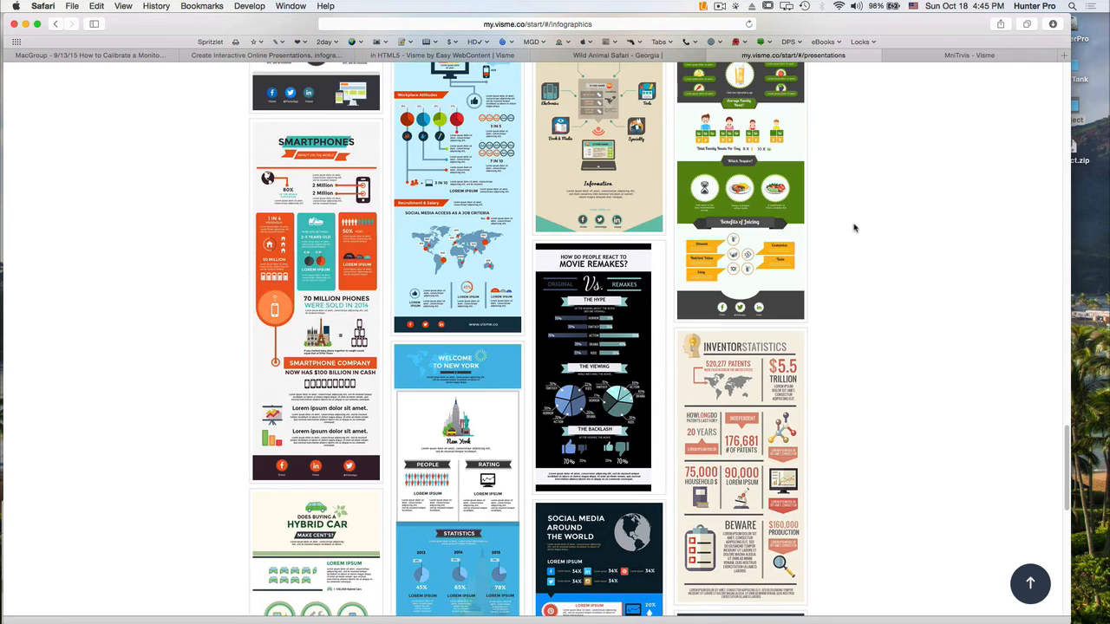
scroll(854, 228, up, 5)
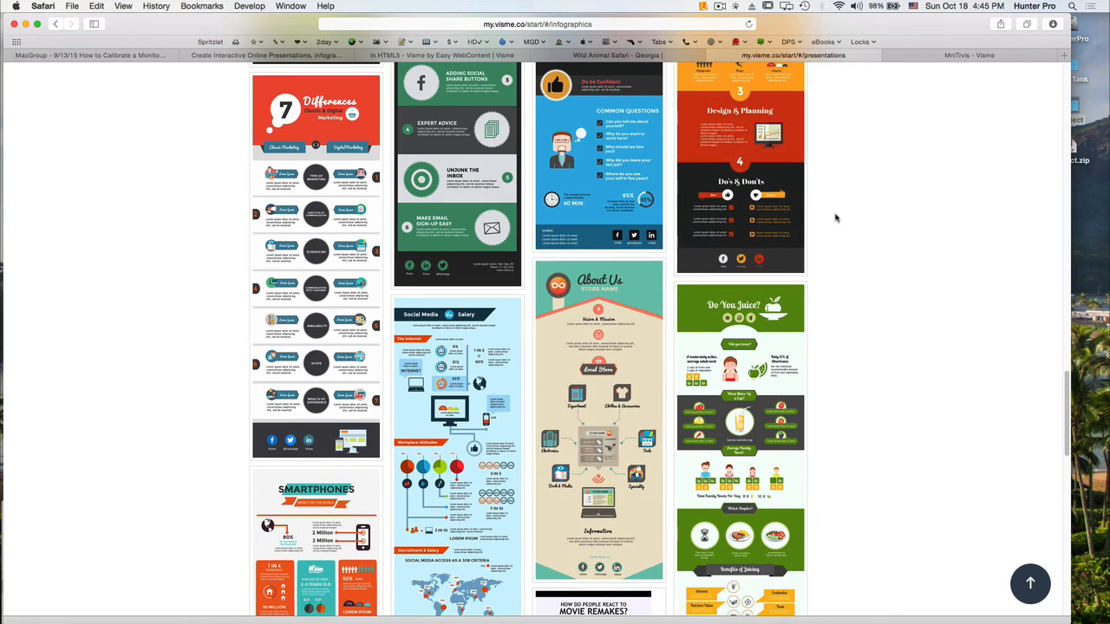
scroll(877, 104, up, 15)
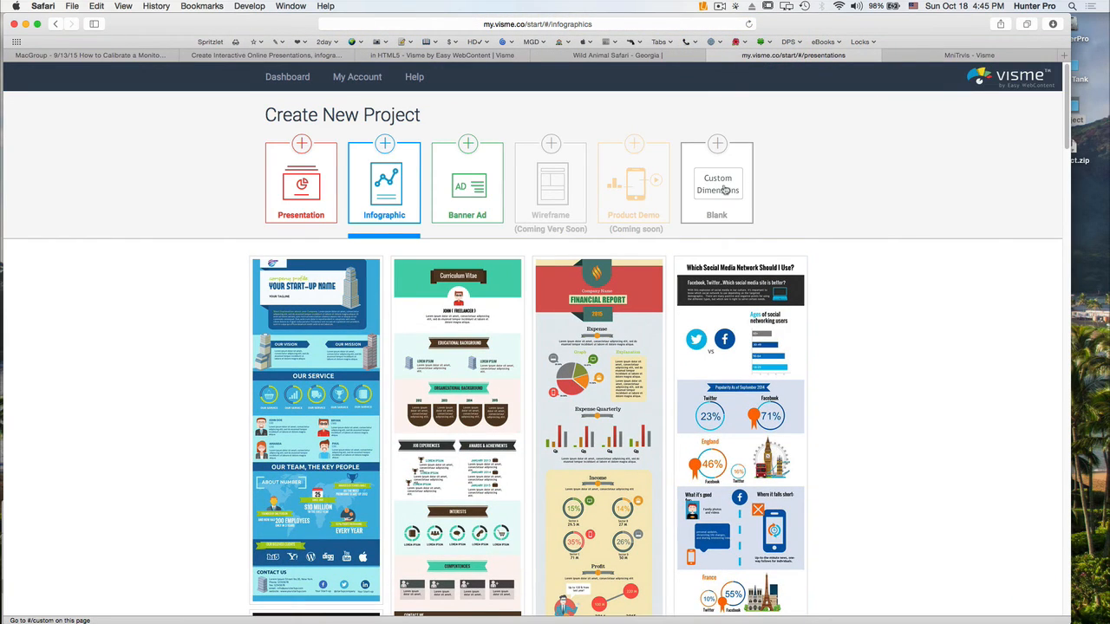
- Create the project as a blank canvas with custom dimensions of 900 x 600
click(725, 190)
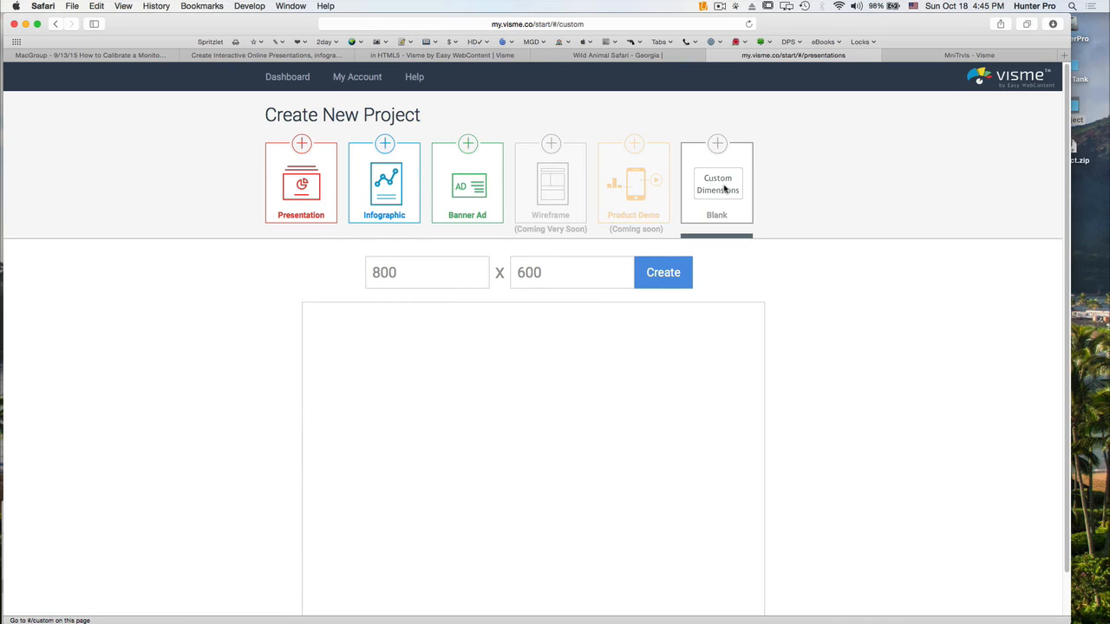
click(378, 272)
key(BackSpace)
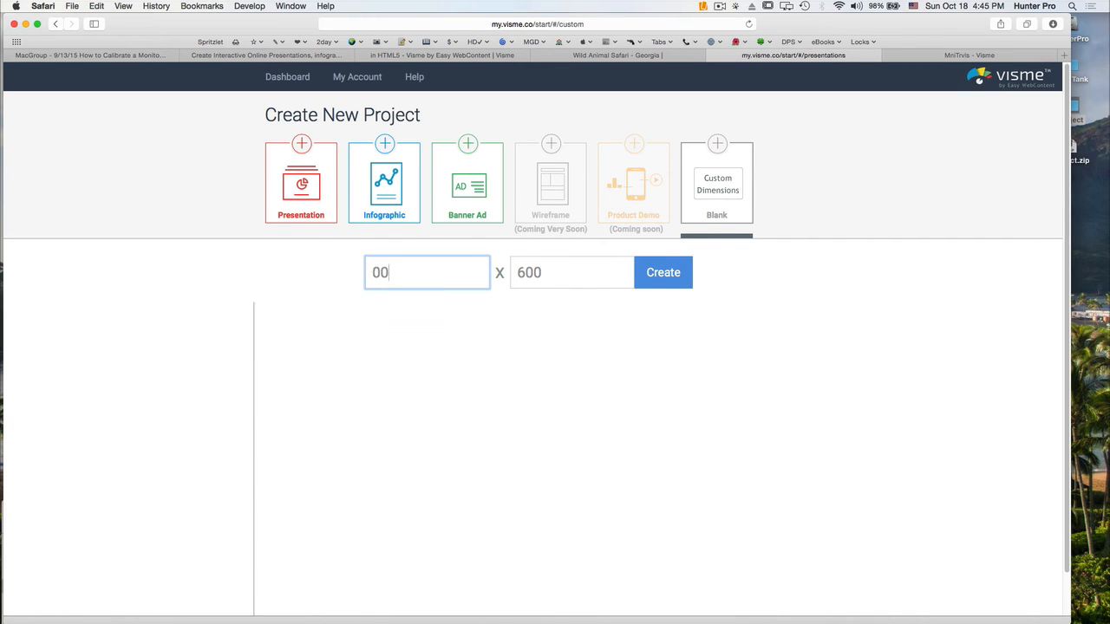
text(9)
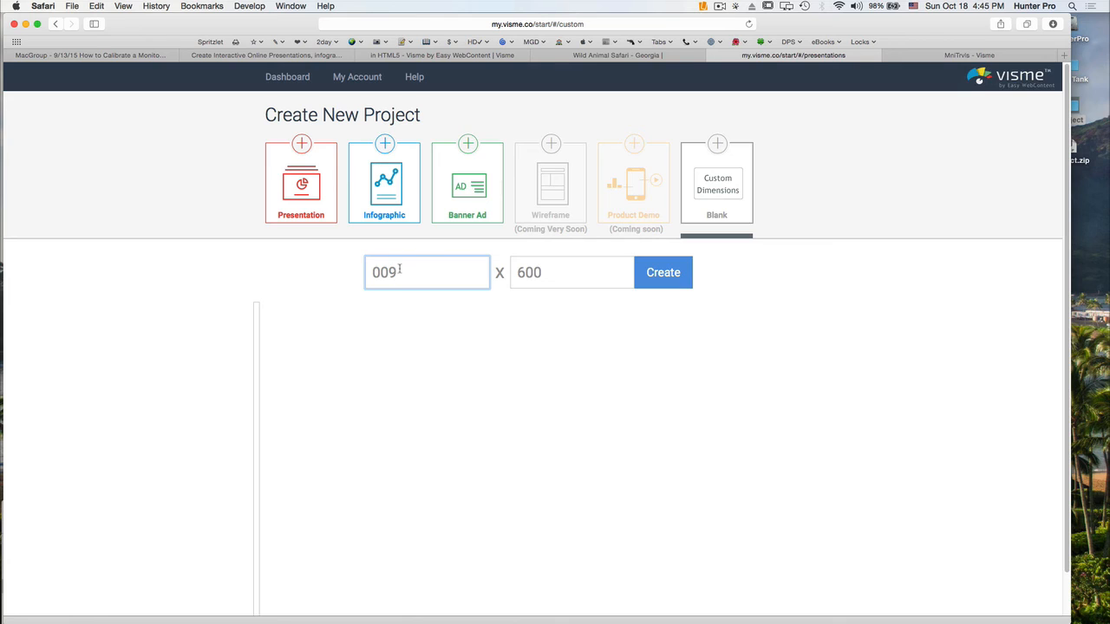
drag(400, 270, 348, 270)
text(900)
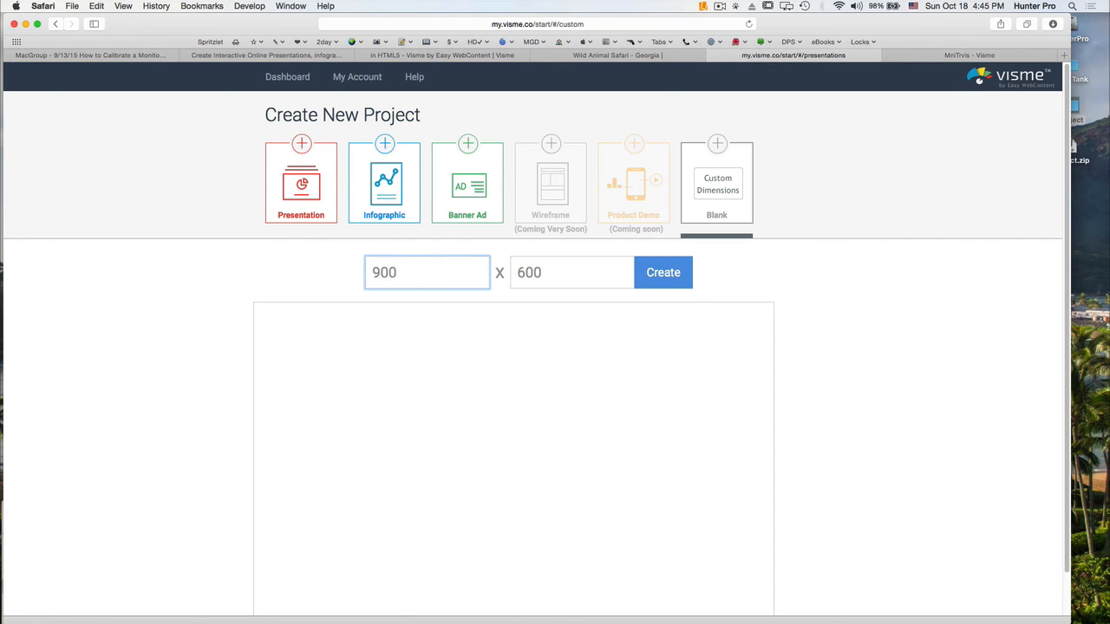
click(671, 271)
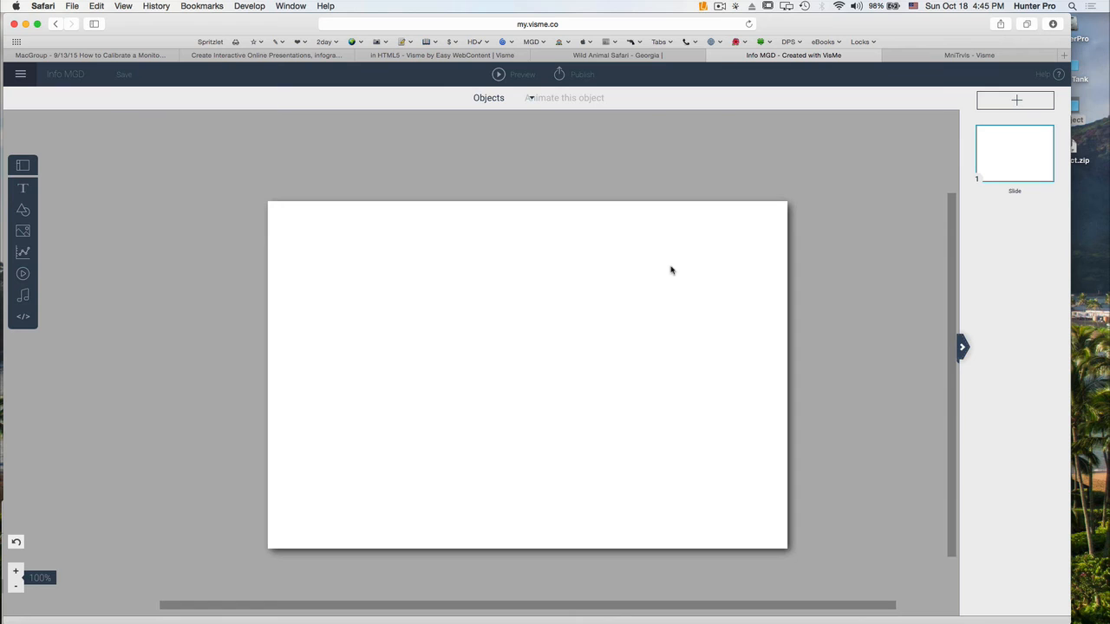
- Add the shopping cart with a red minus from the Business shapes, enlarging it to about 328 x 292 in the canvas's upper-left area
click(24, 210)
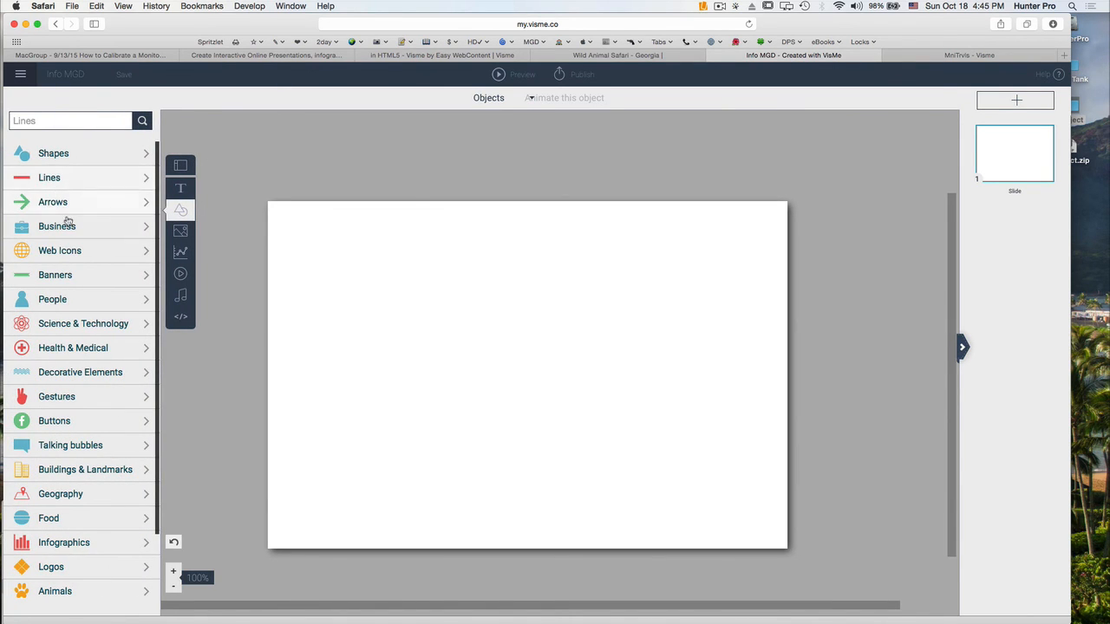
click(68, 224)
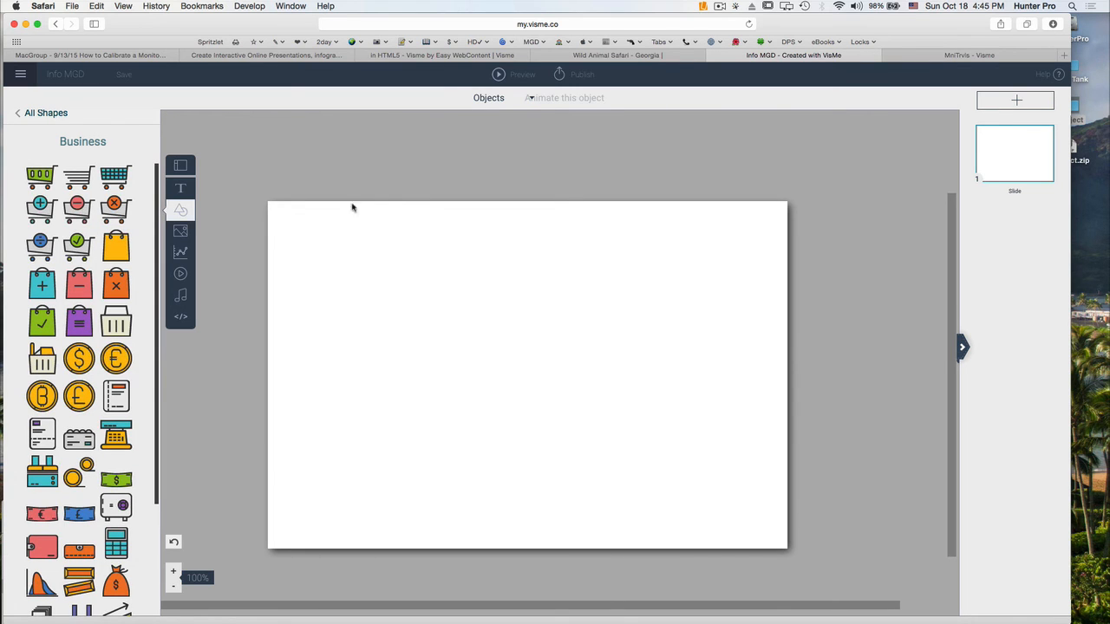
drag(352, 207, 364, 252)
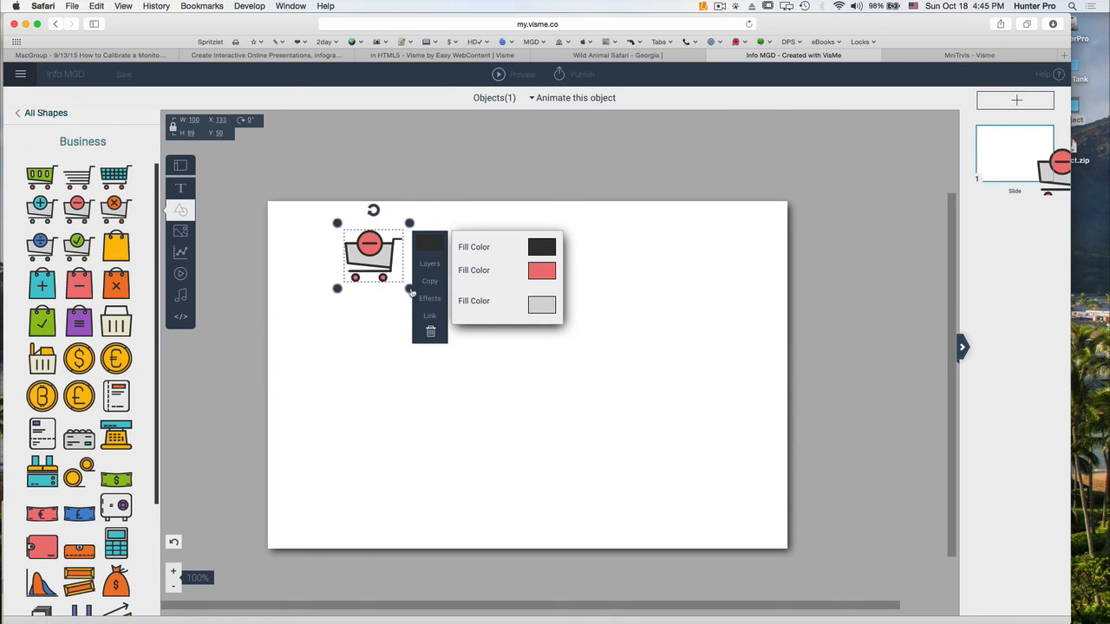
drag(410, 292, 541, 407)
drag(469, 326, 410, 310)
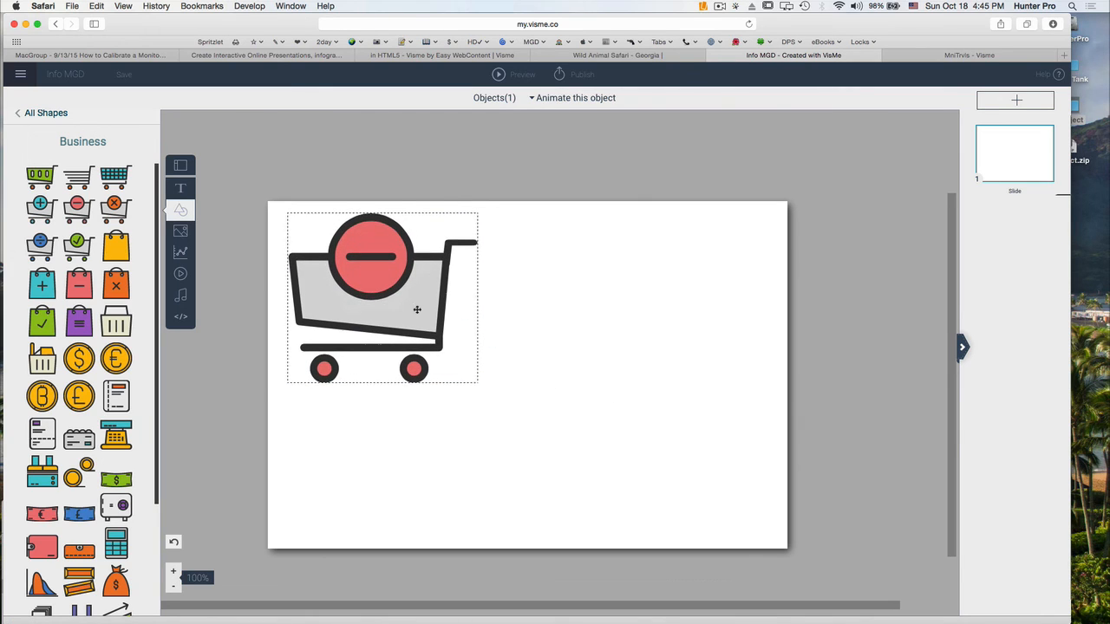
- Reduce the shopping cart's opacity to 35% and change its red fill color to green
click(503, 280)
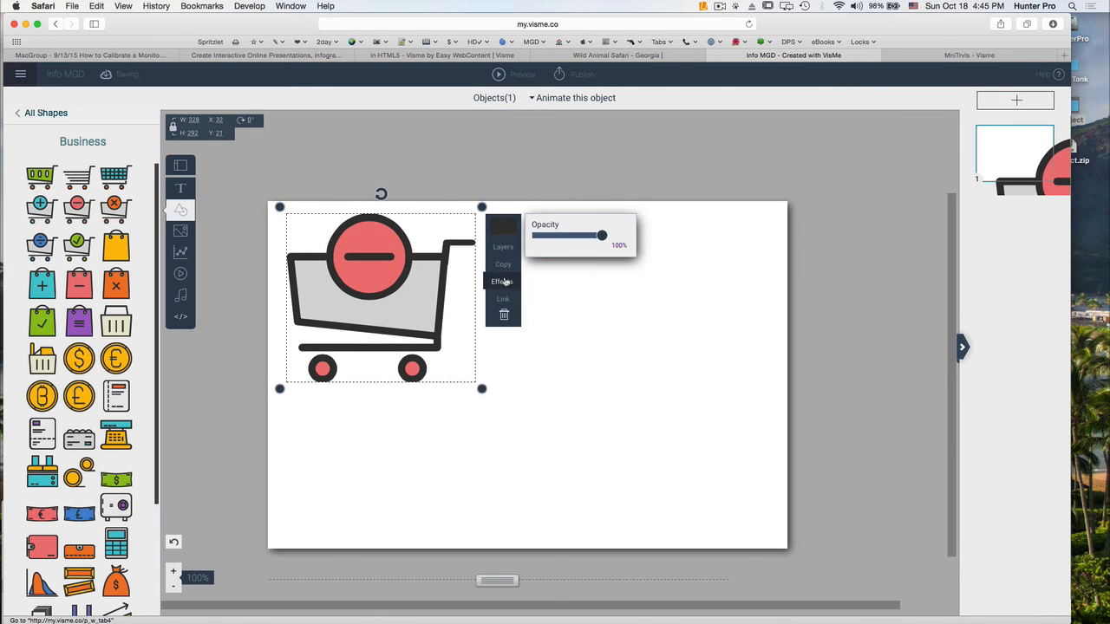
drag(599, 236, 556, 236)
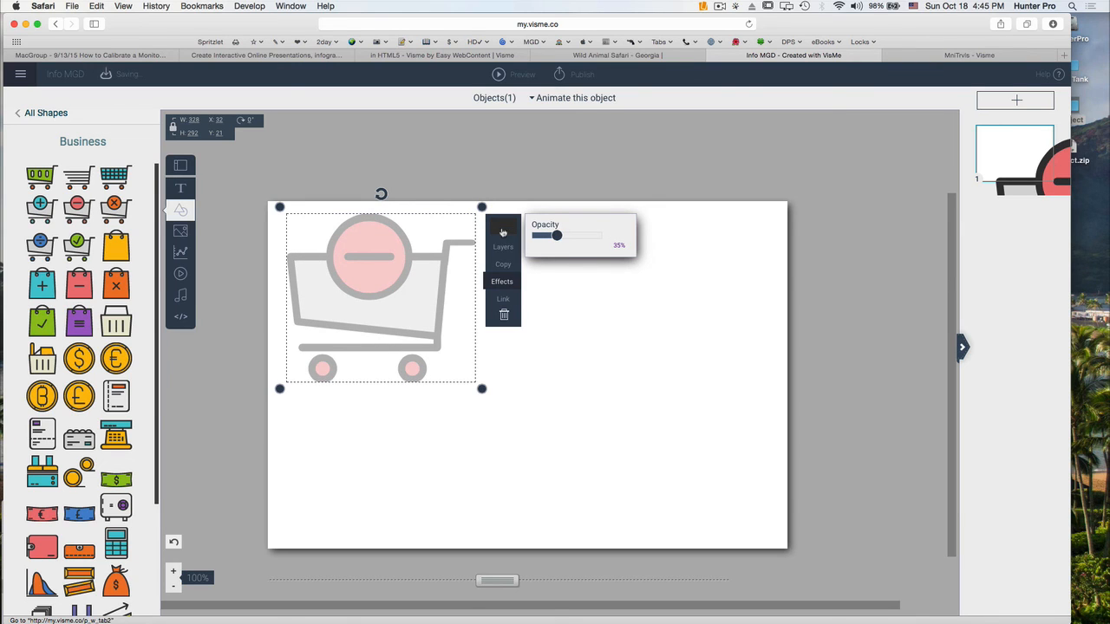
click(504, 227)
click(619, 257)
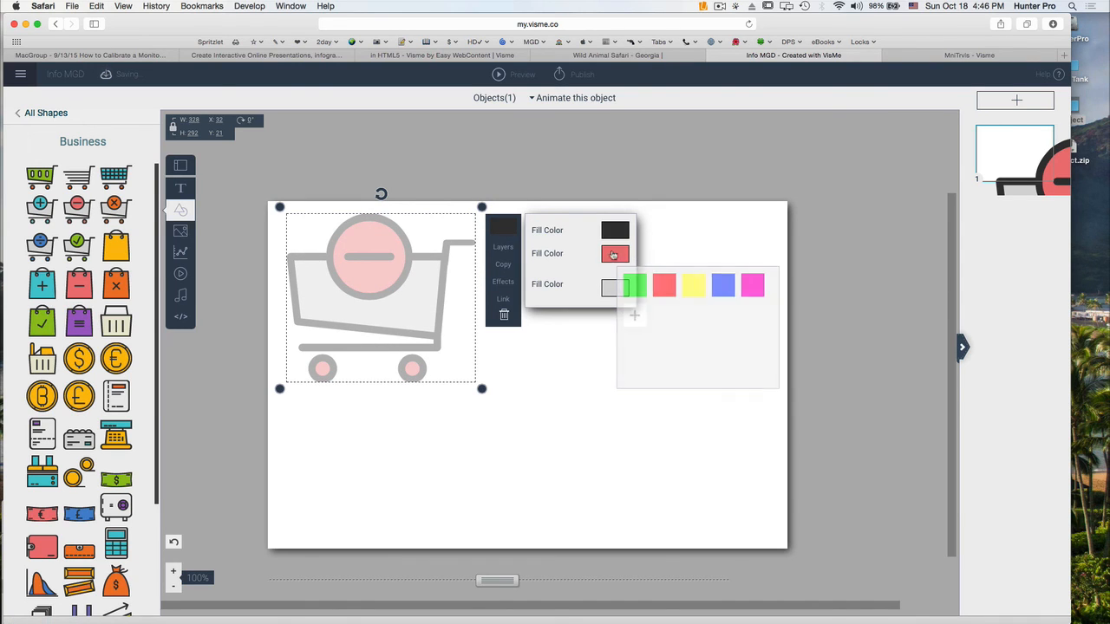
click(631, 289)
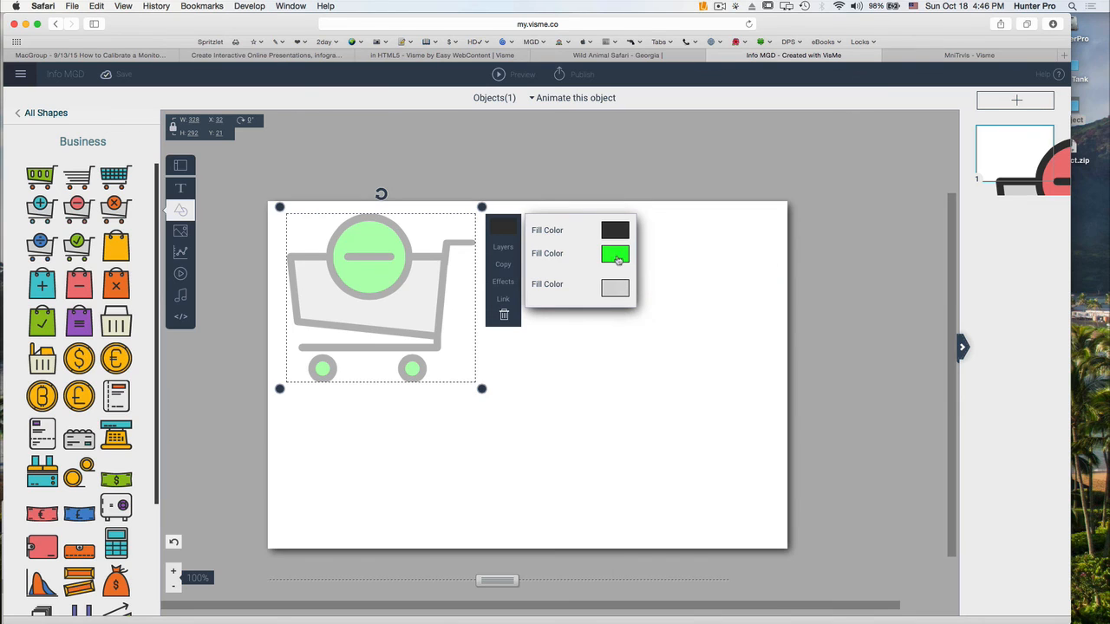
click(655, 251)
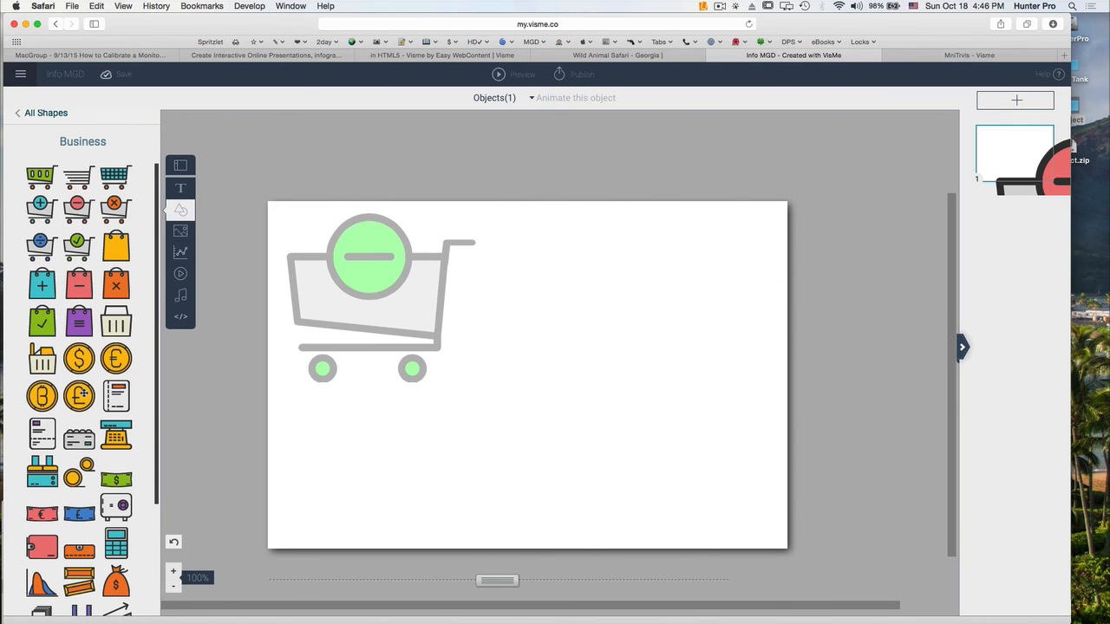
- Add the blue two-people icon from the Web Icons shapes beside the cart handle, about 154 x 128 in size, and dismiss the saving alert
scroll(136, 341, down, 5)
scroll(135, 342, up, 5)
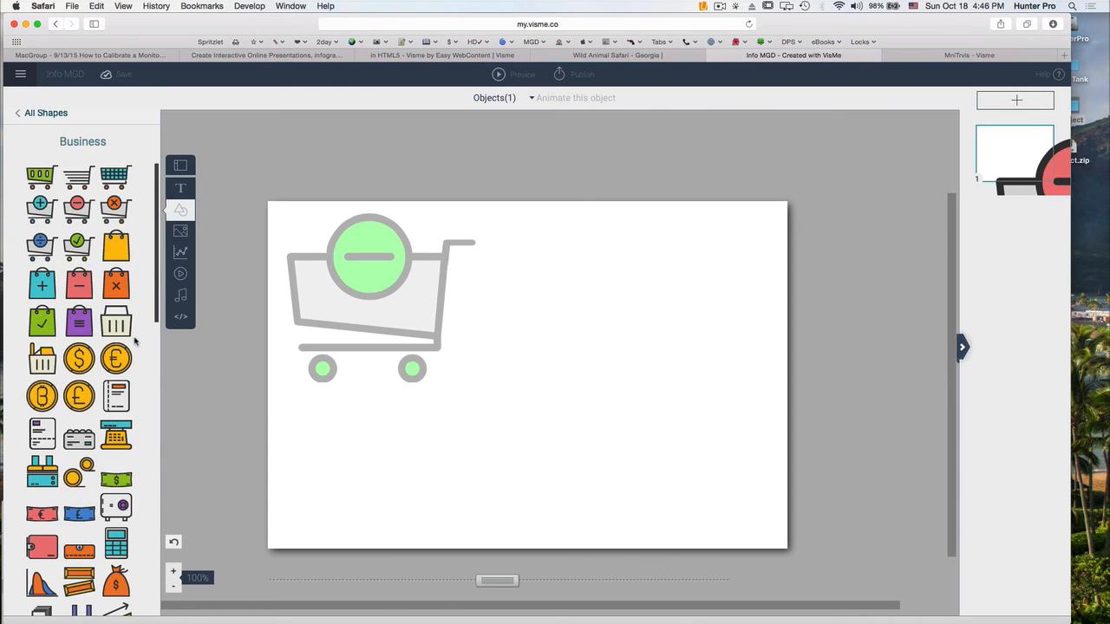
click(43, 113)
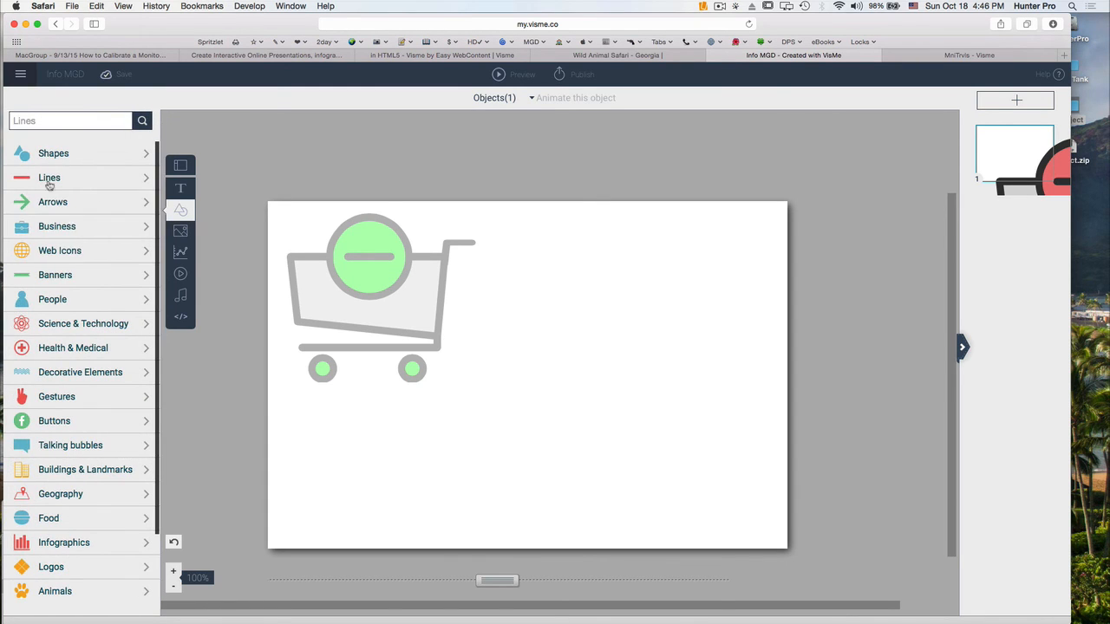
click(73, 250)
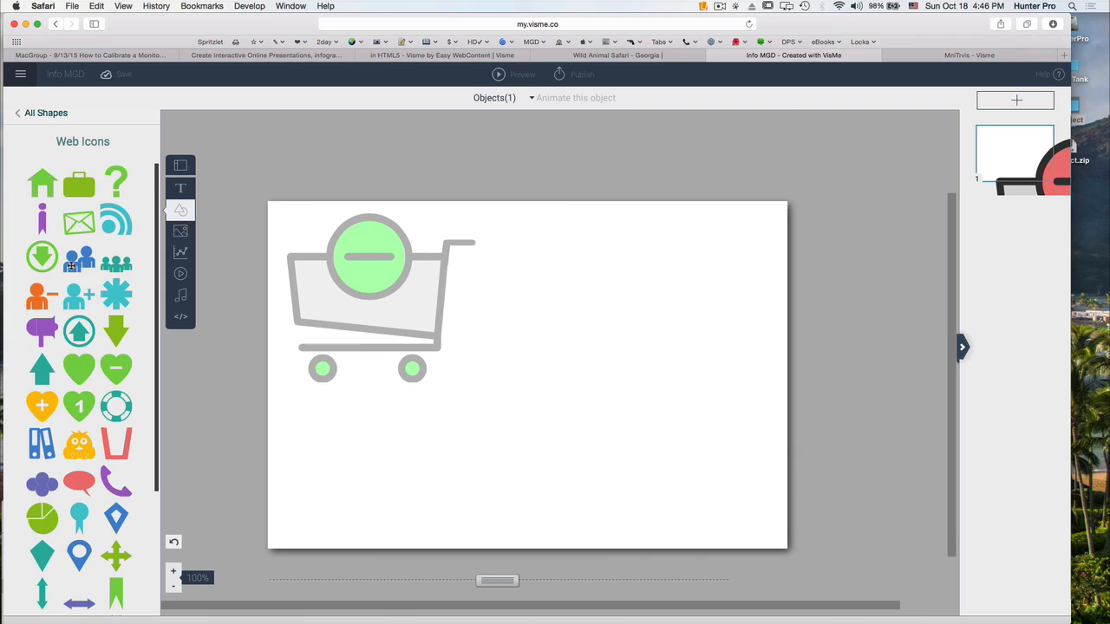
drag(71, 266, 429, 292)
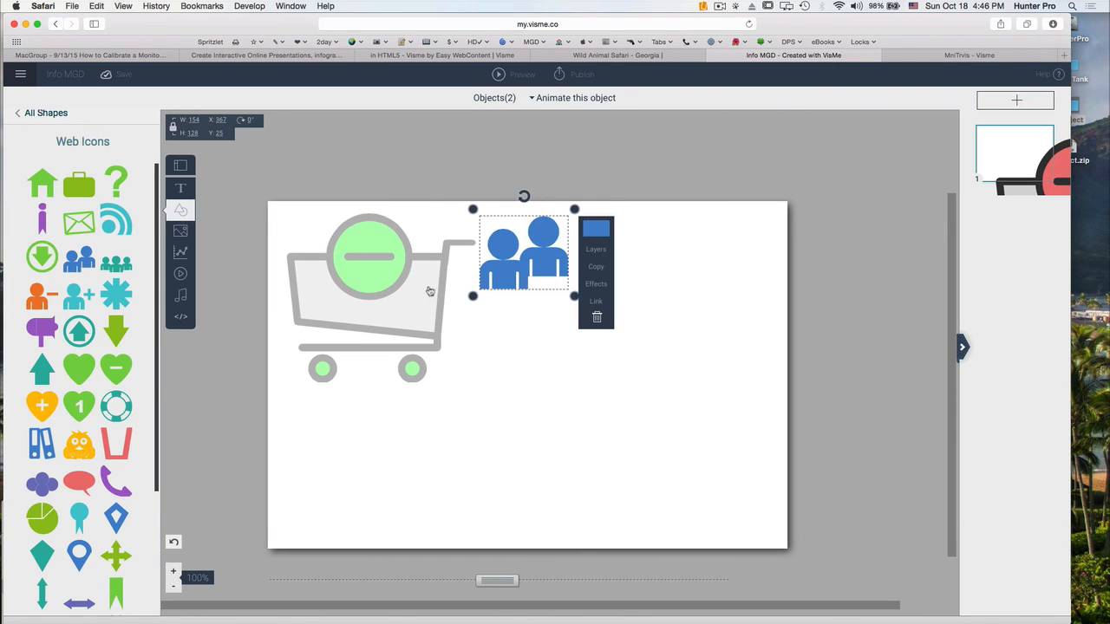
click(42, 119)
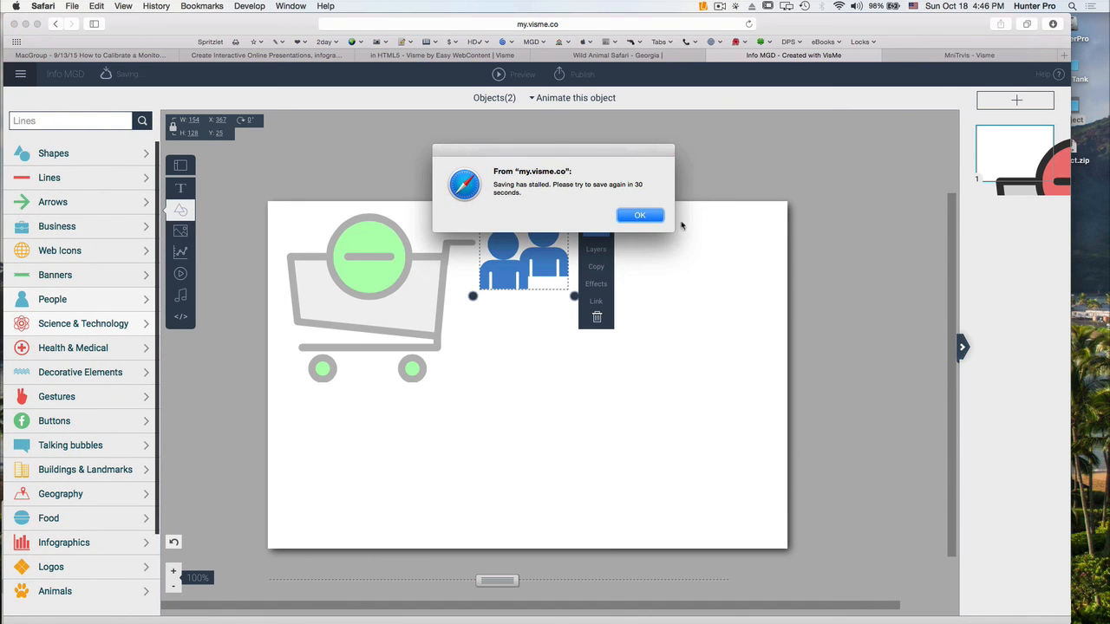
click(639, 217)
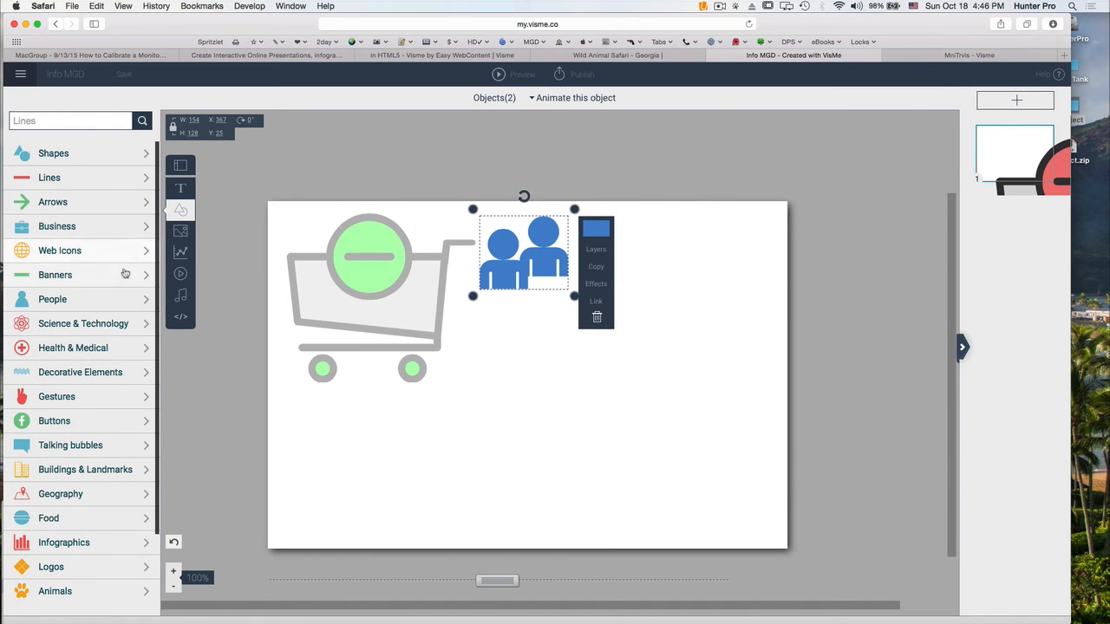
- Add a people array infograph widget below the two-people icon, with 4 figures per row and Mixed population gender
click(180, 251)
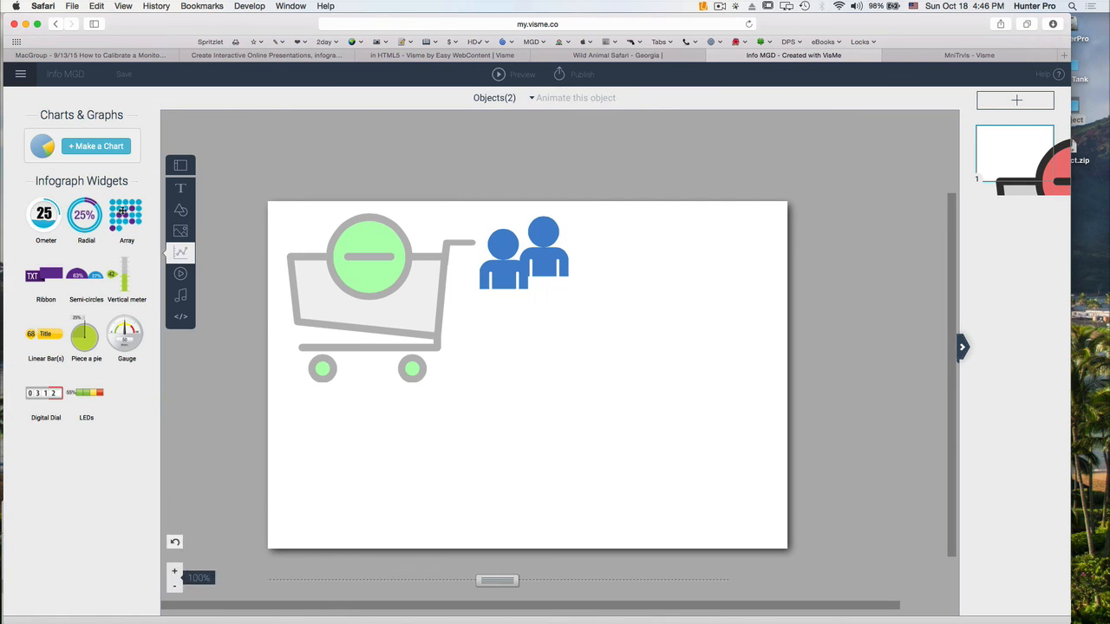
drag(318, 268, 536, 336)
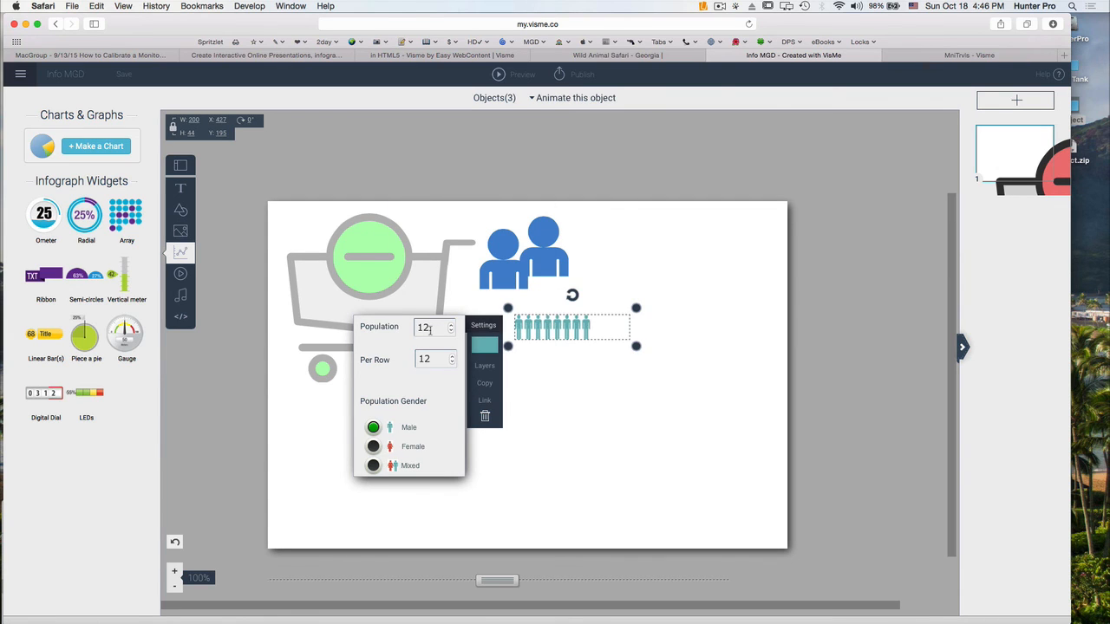
click(438, 358)
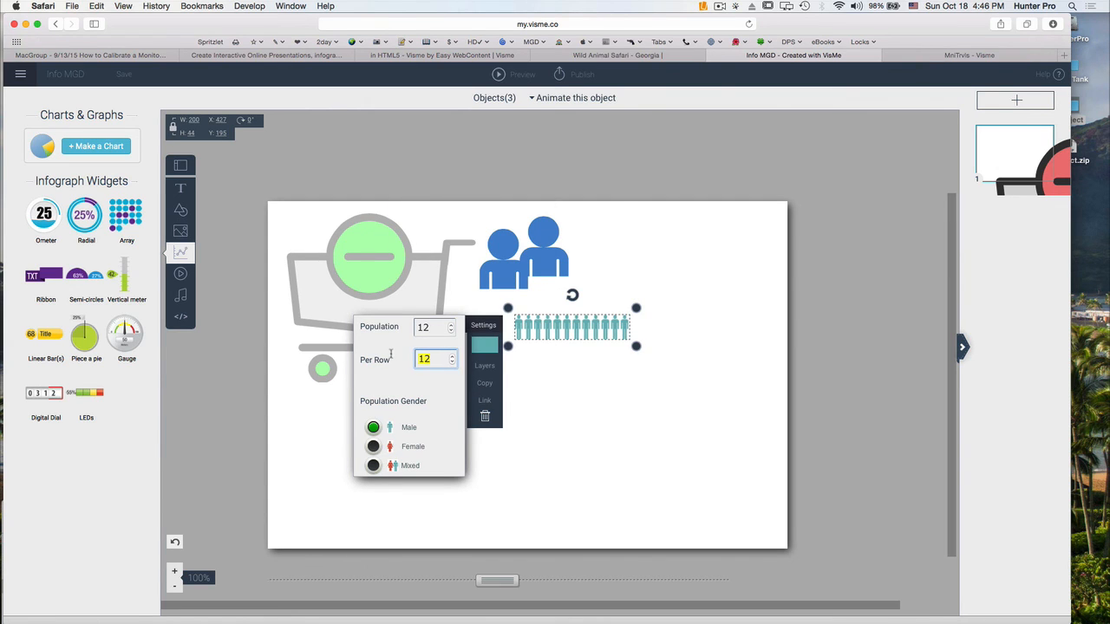
text(4)
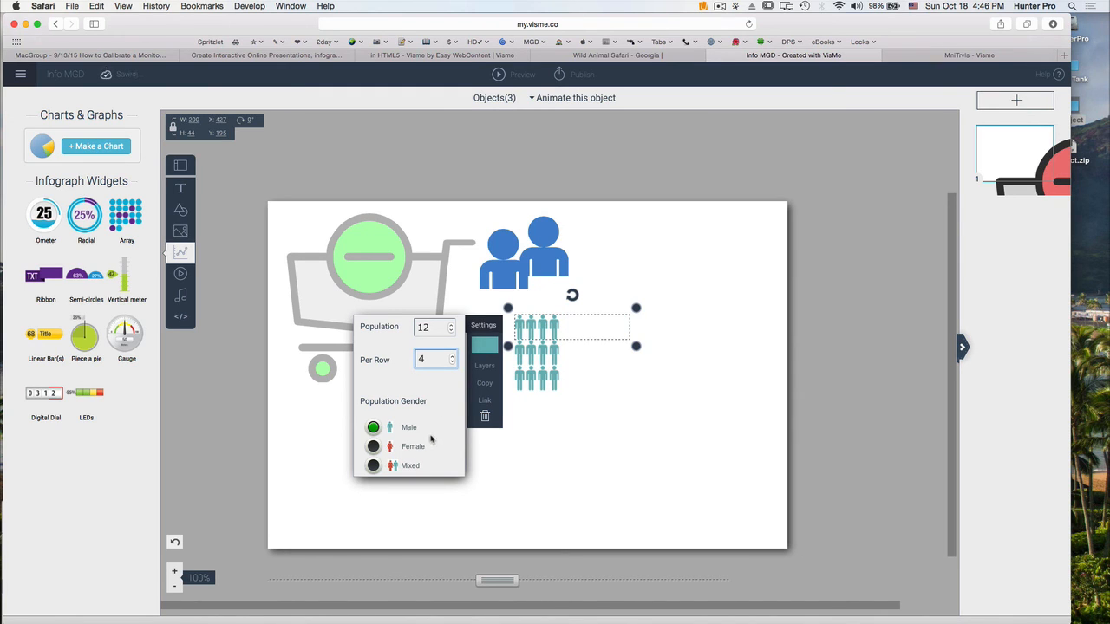
click(373, 467)
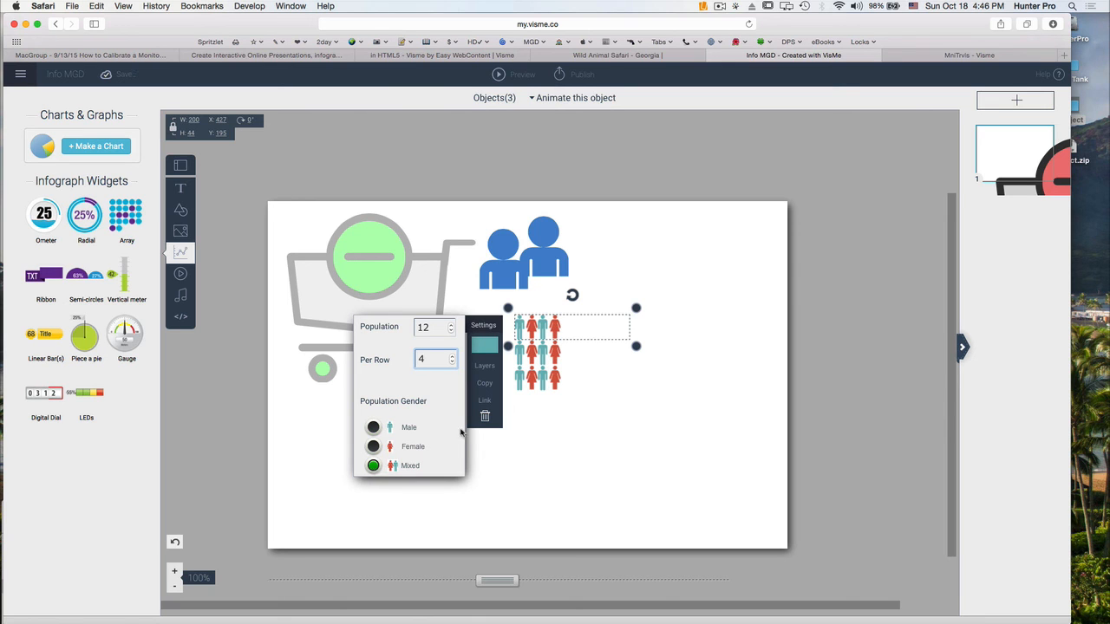
- Stretch the people array to about 410 x 454 and move it to fill the right half of the canvas
drag(638, 348, 738, 368)
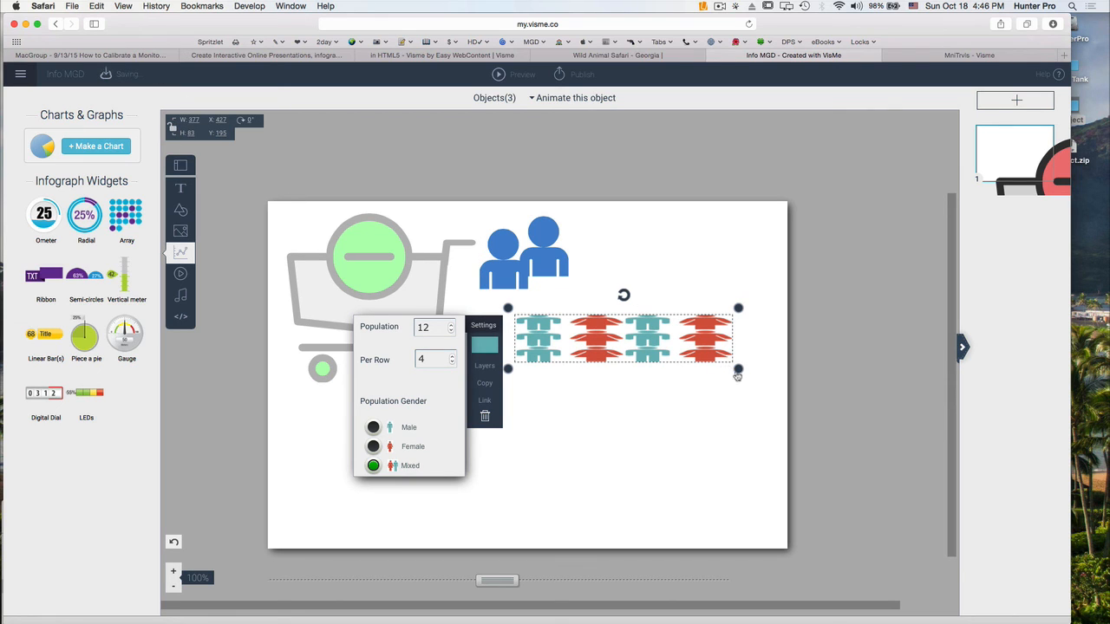
drag(737, 365, 754, 461)
click(696, 349)
drag(738, 369, 737, 539)
drag(639, 431, 662, 379)
drag(759, 489, 780, 538)
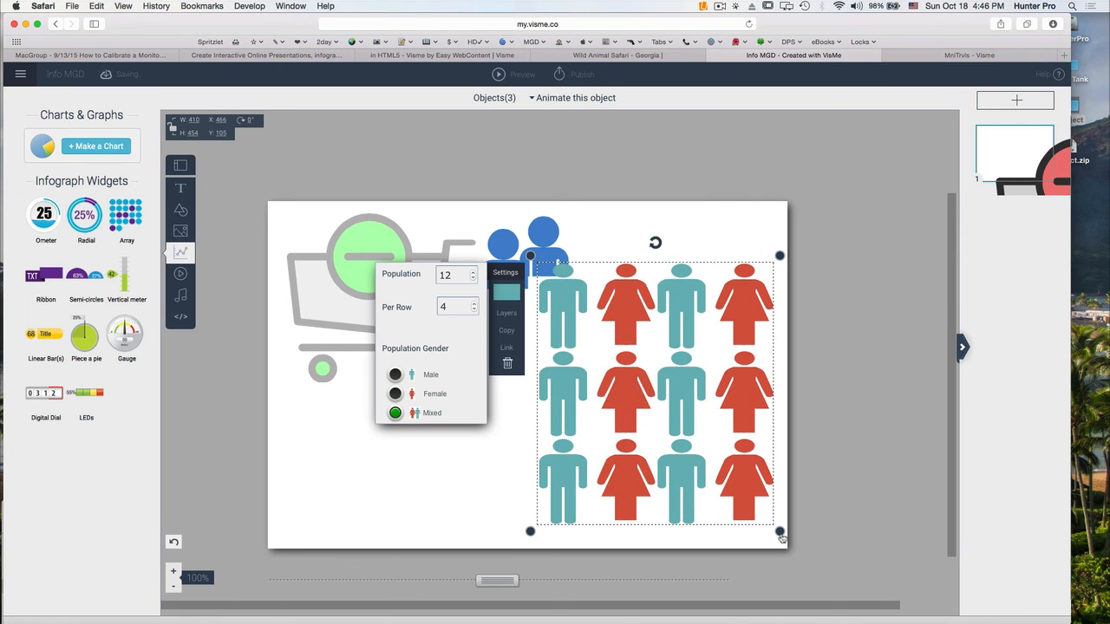